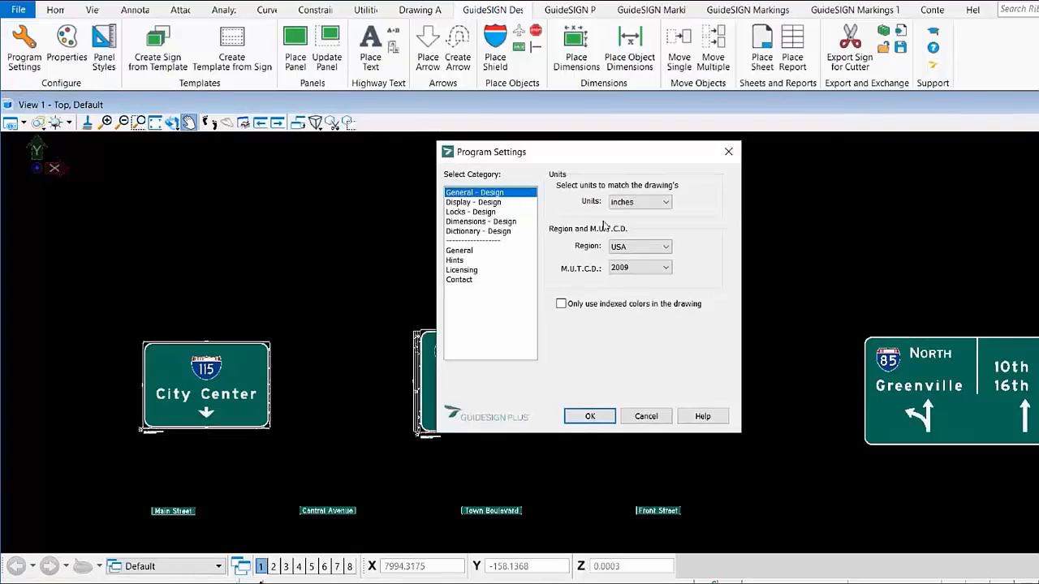
Configure the design settings with inches as units, USA as the region and the 2009 M.U.T.C.D. edition
click(636, 201)
click(640, 246)
click(640, 246)
click(652, 269)
click(654, 268)
click(595, 422)
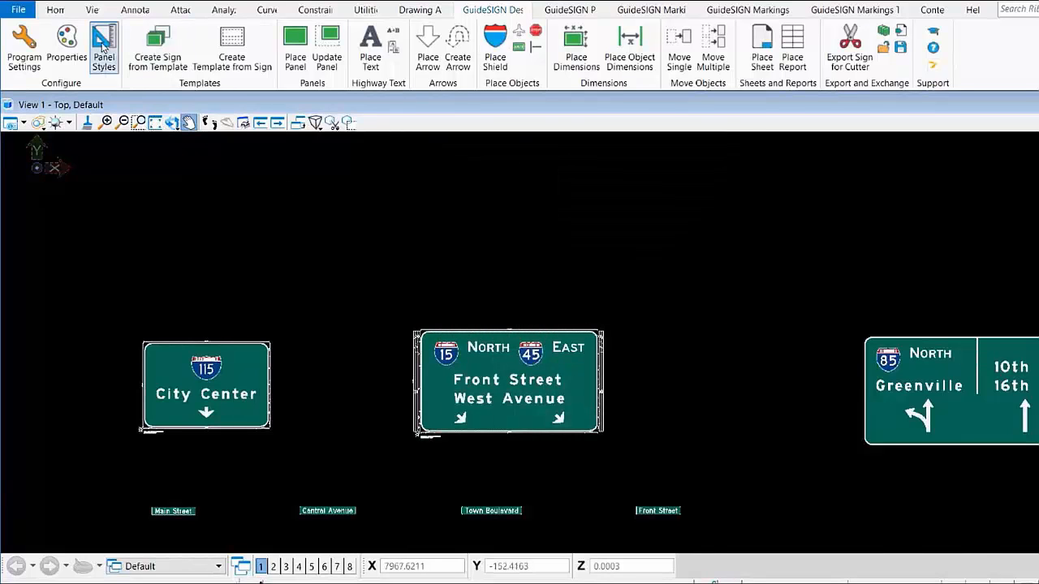
Use the guide_exp_advance_b panel style and place a 120 by 72 inch panel above the existing City Center sign
click(103, 49)
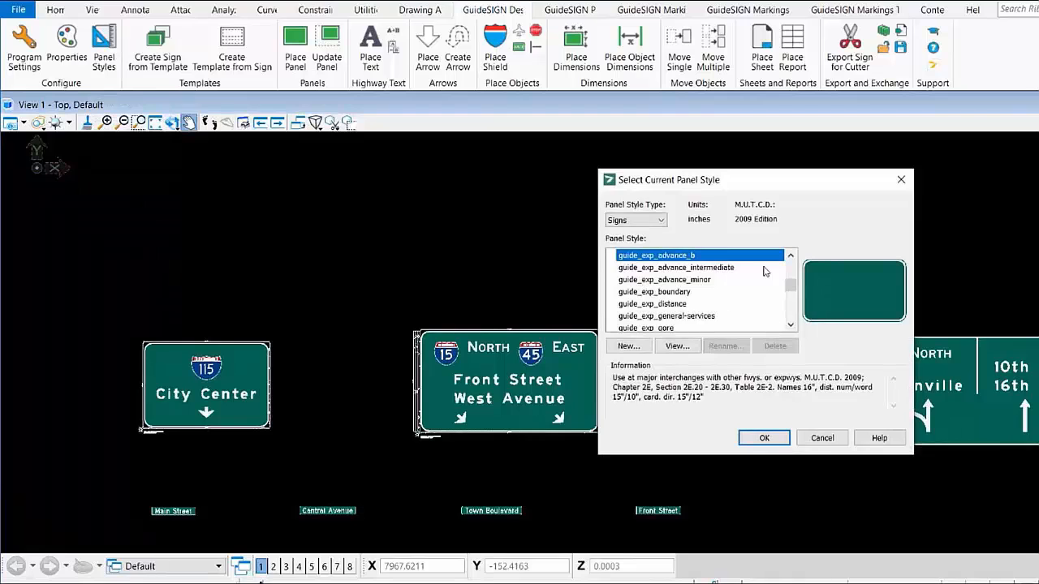
click(779, 436)
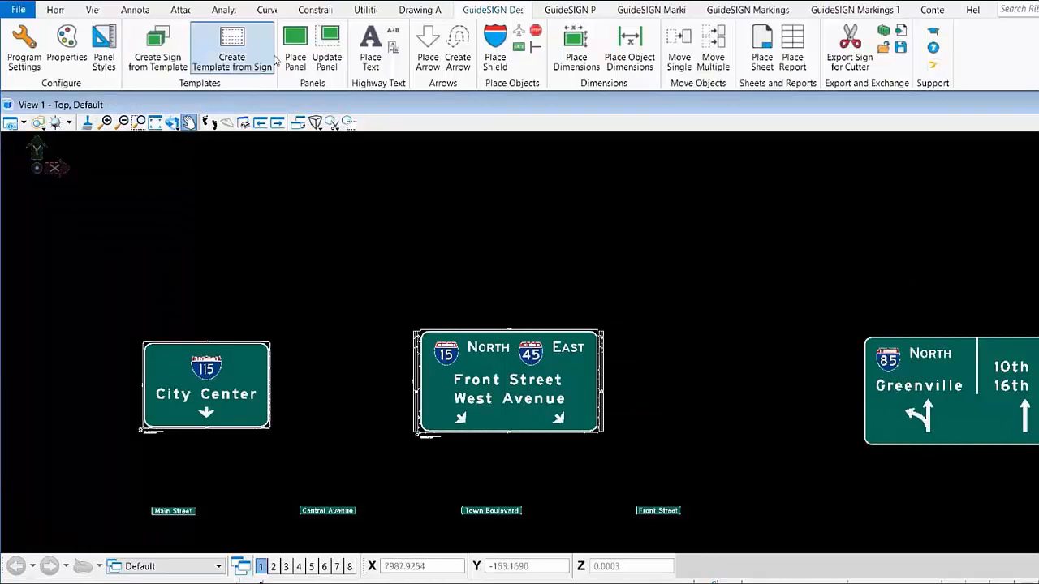
click(297, 46)
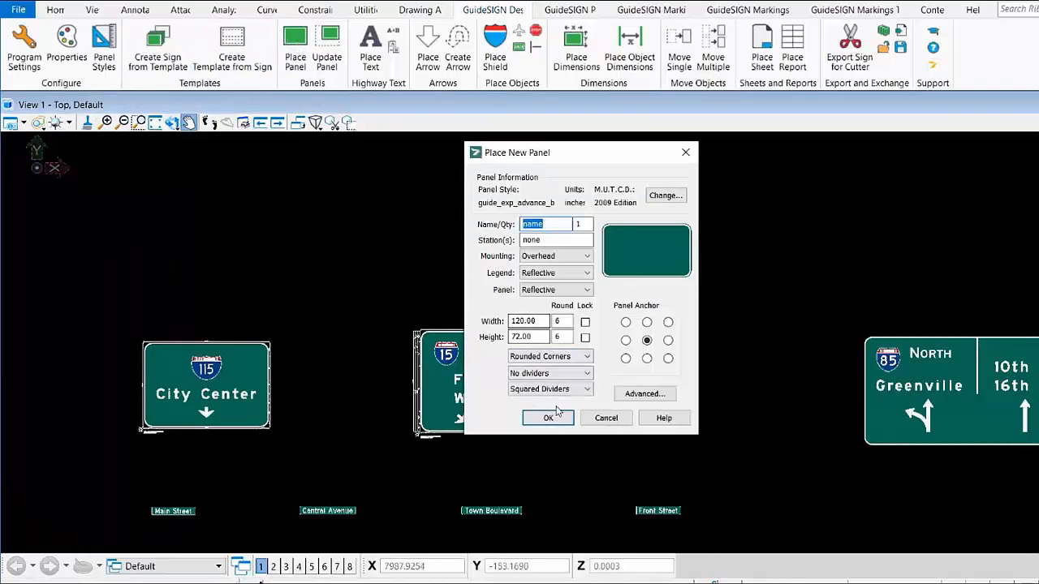
click(545, 418)
click(216, 230)
Choose the three-digit US Interstate shield for the new blank panel and set its route number to 115
click(493, 44)
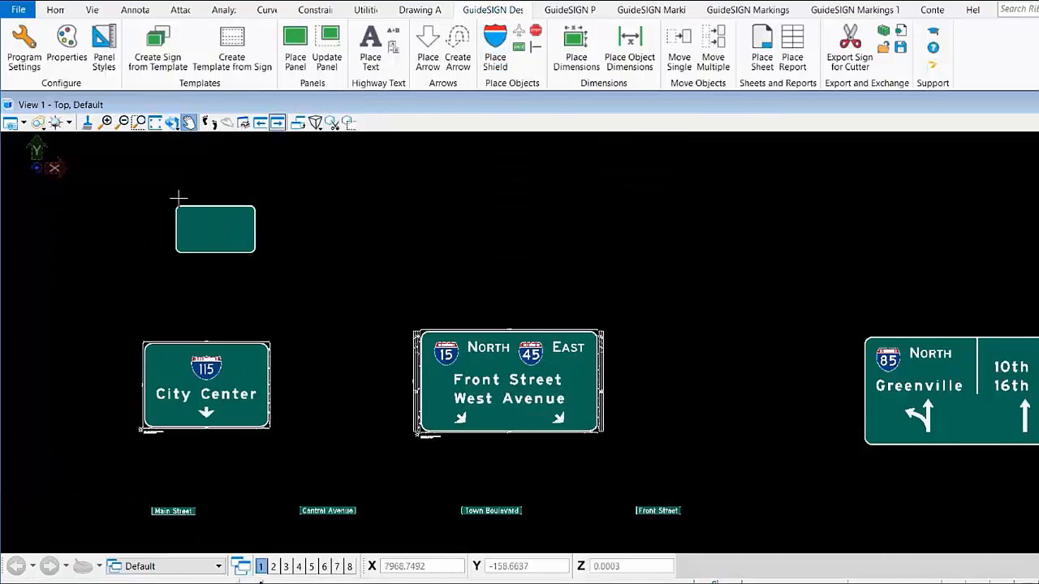
click(205, 221)
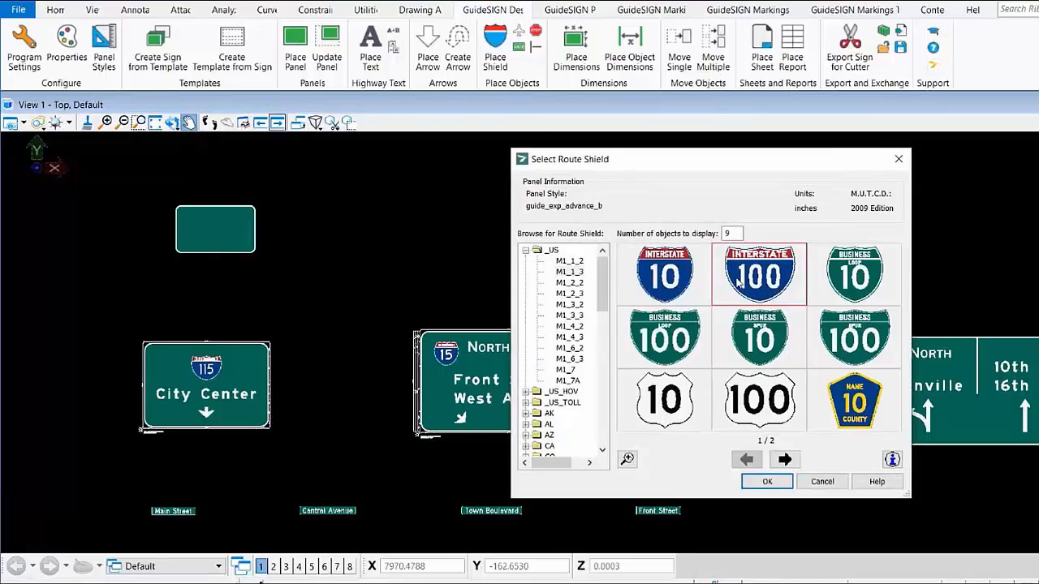
click(768, 482)
text(115)
click(361, 398)
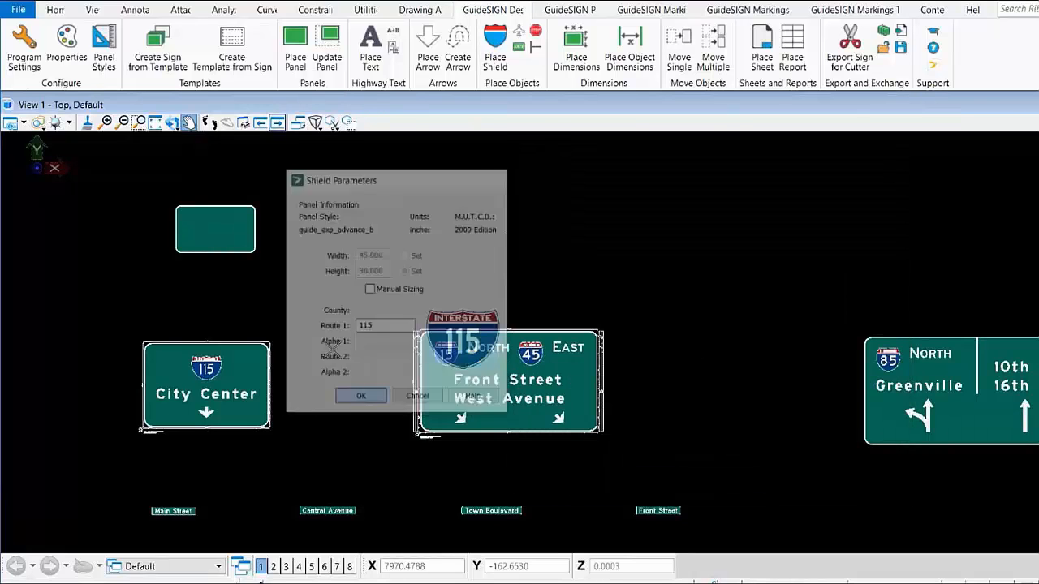
Place the Interstate 115 shield on the new panel, snapping it to the panel margins
drag(191, 133, 713, 194)
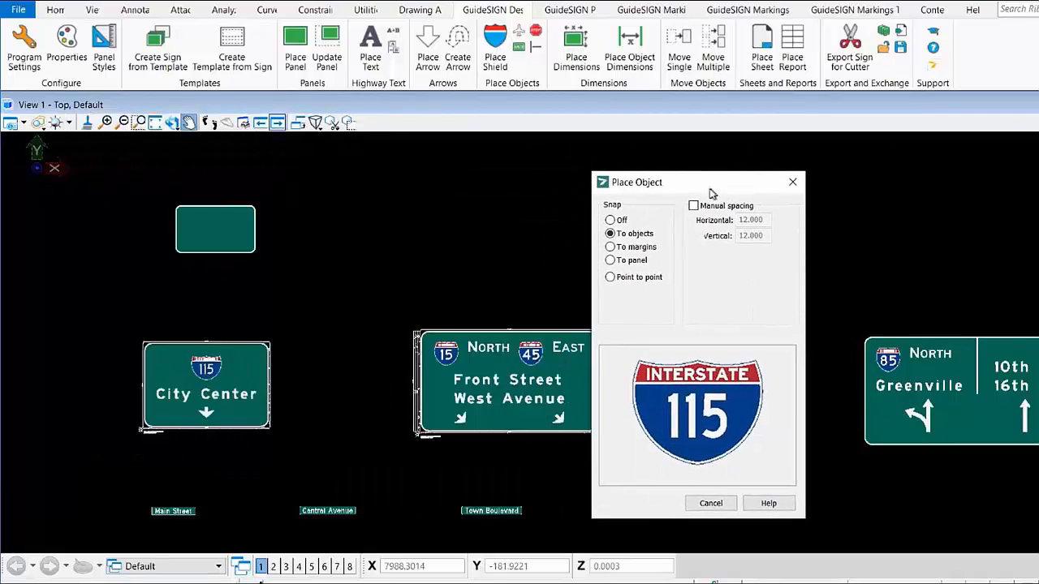
click(630, 246)
scroll(219, 233, up, 4)
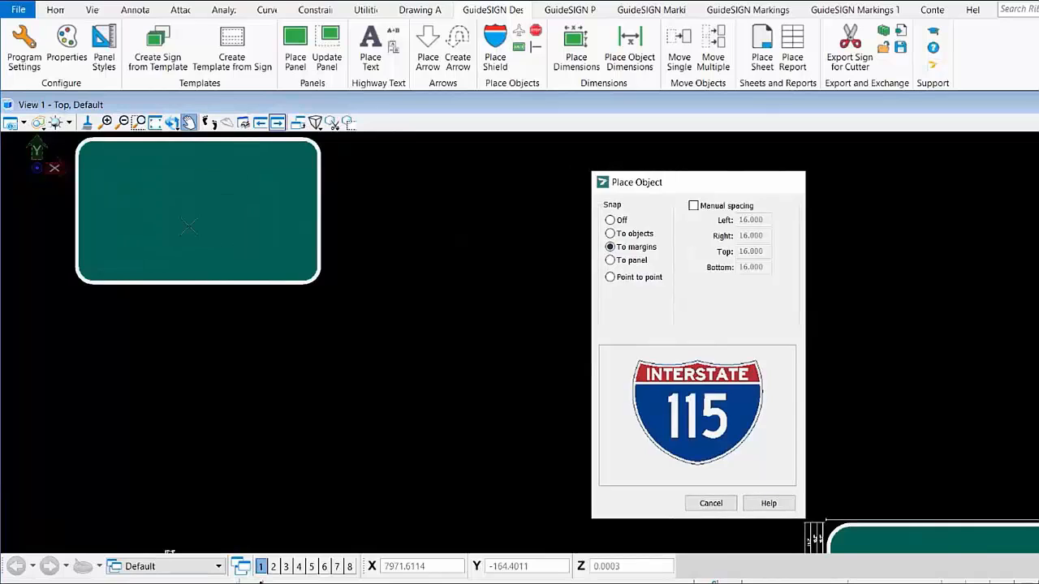
click(188, 227)
scroll(324, 267, down, 4)
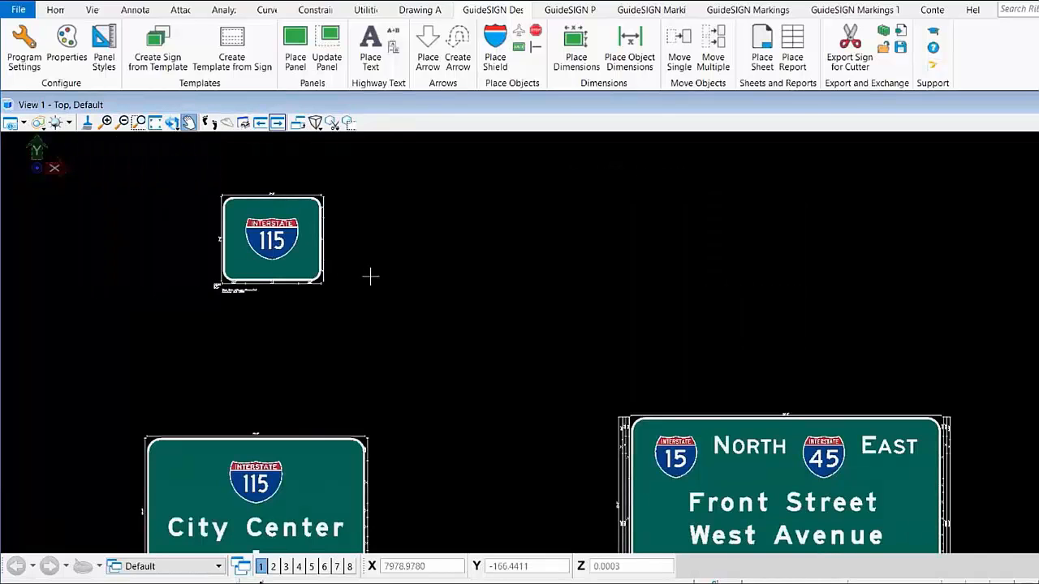
Add the highway text "City Center" in the Name text style below the Interstate 115 shield on the new panel
click(331, 121)
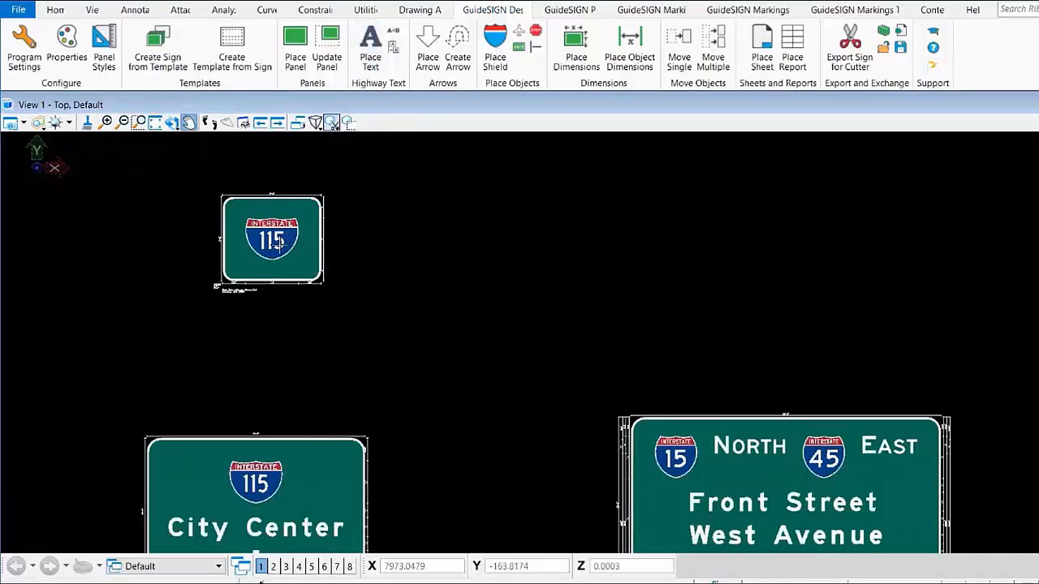
click(268, 267)
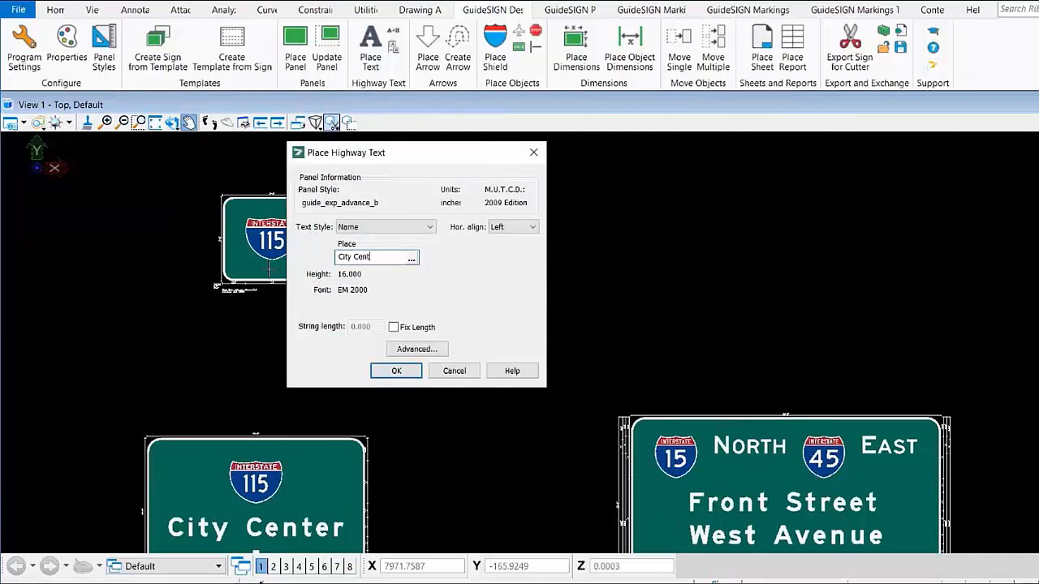
click(398, 371)
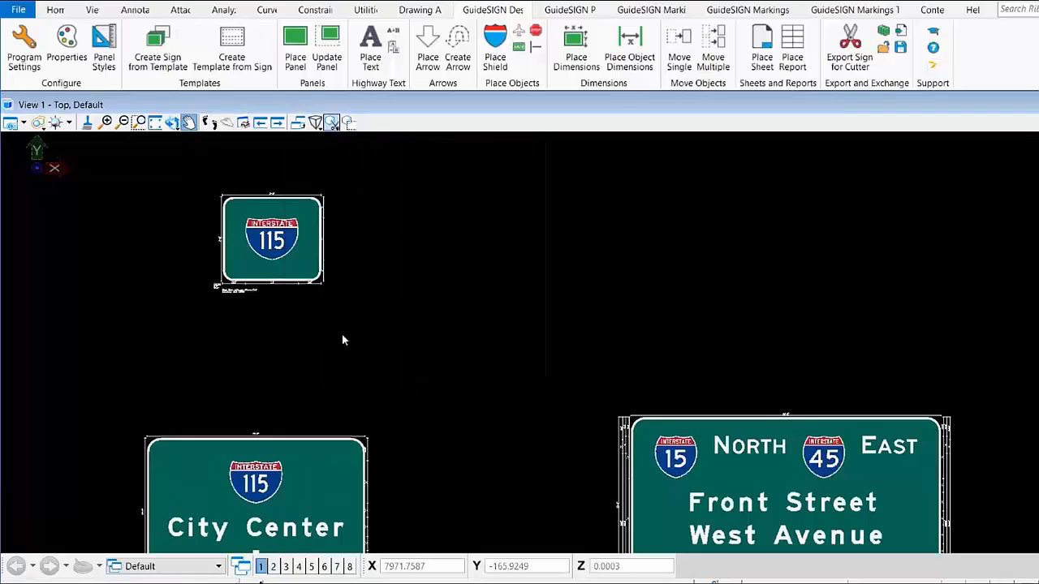
click(199, 283)
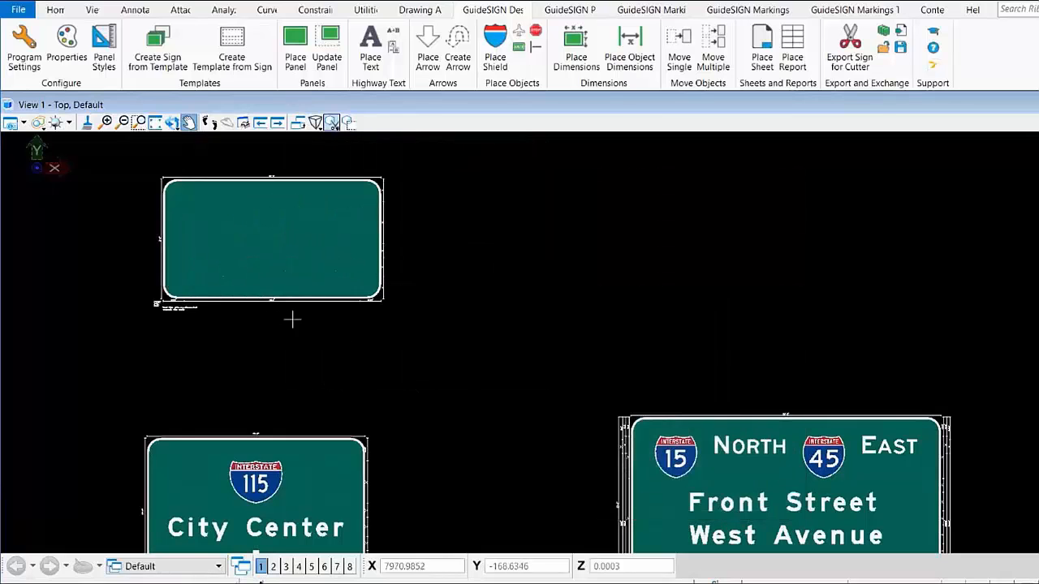
scroll(374, 331, down, 6)
scroll(375, 330, up, 3)
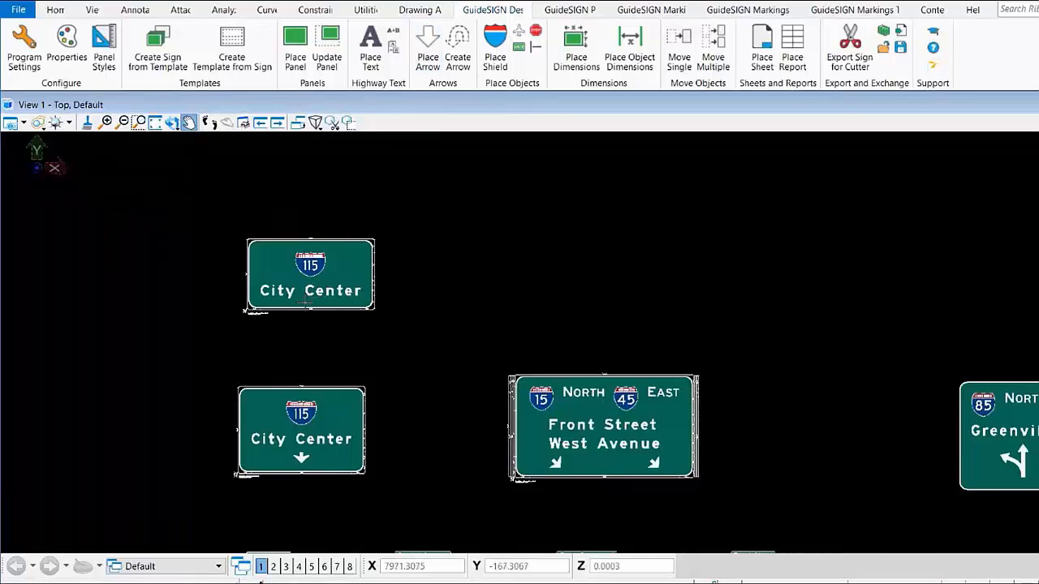
Place an unrotated down arrow from the Arrow 1 library below the City Center text, snapping to objects
click(316, 306)
click(411, 380)
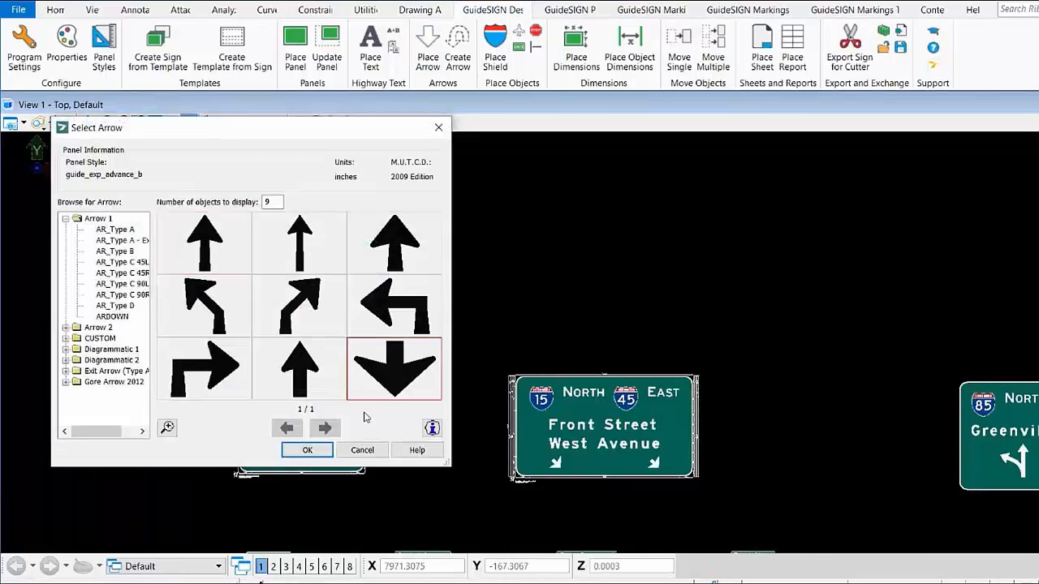
click(310, 452)
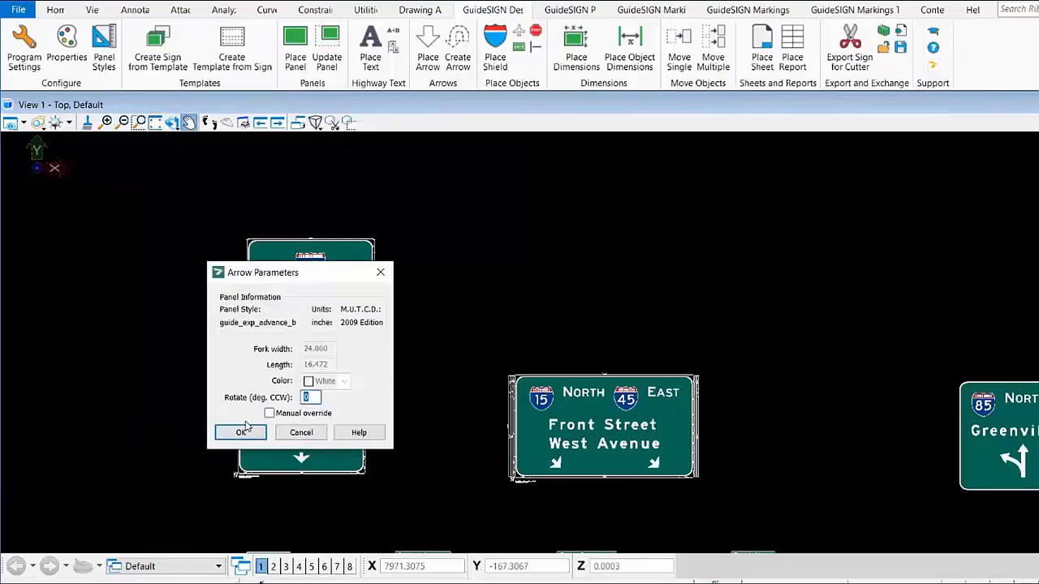
click(243, 432)
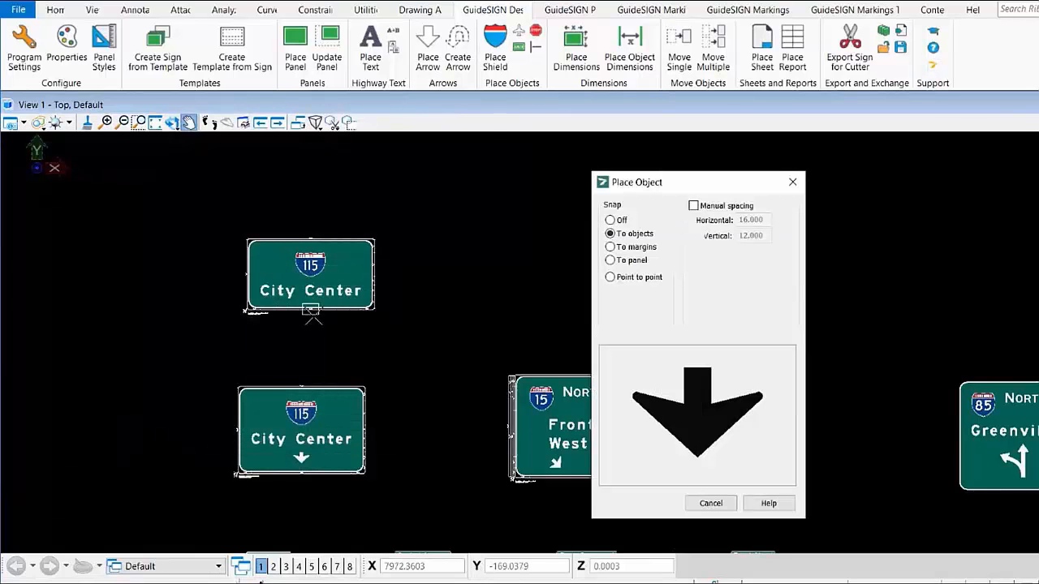
scroll(313, 317, up, 5)
click(313, 316)
scroll(381, 340, down, 5)
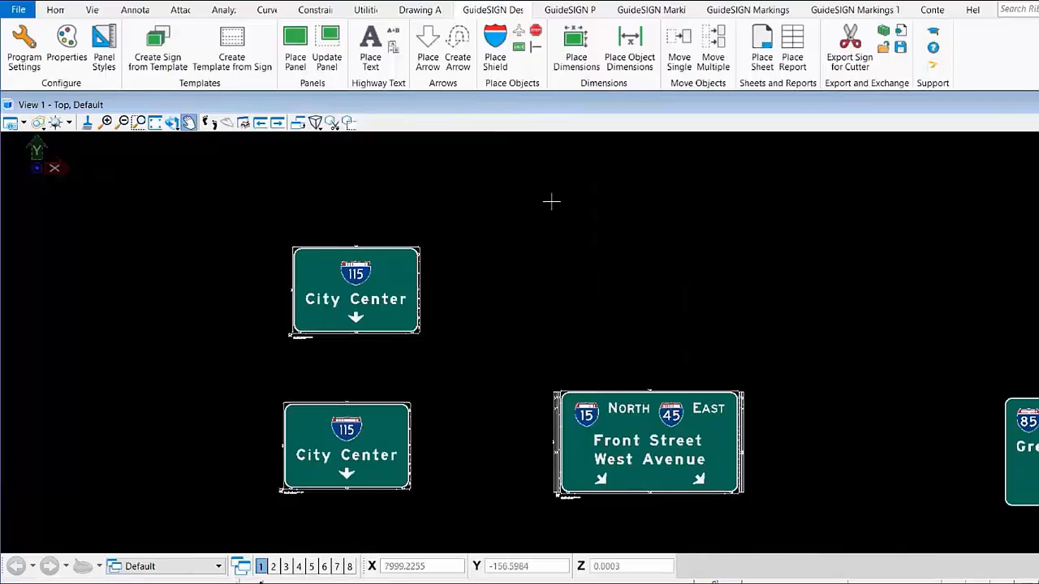
Place a second 120 by 72 inch guide_exp_advance_b panel above the existing Front Street / West Avenue sign
click(295, 51)
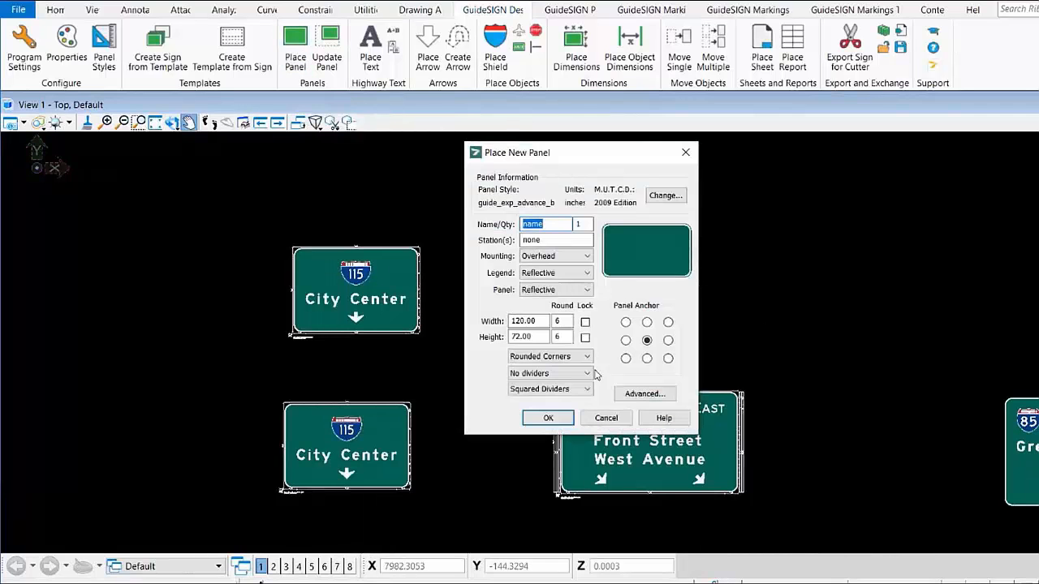
click(548, 418)
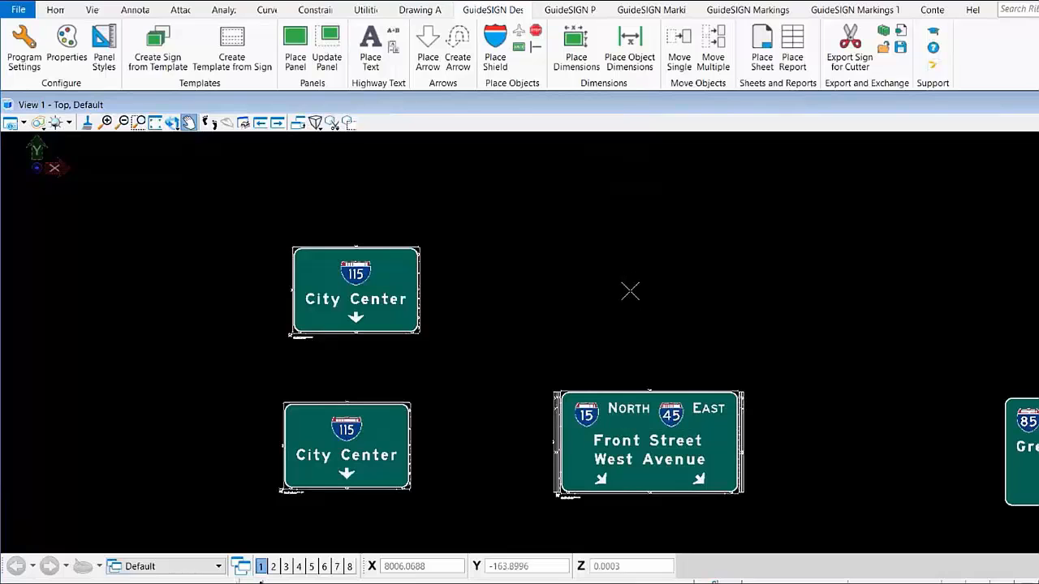
click(630, 291)
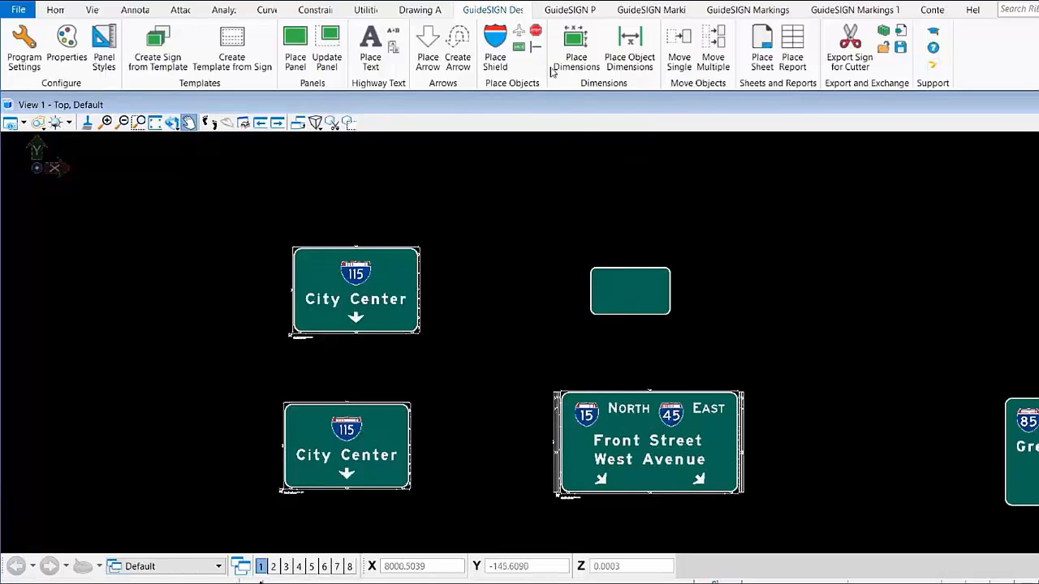
Place a two-digit US Interstate shield with route number 15 on the second new panel
click(494, 48)
click(622, 290)
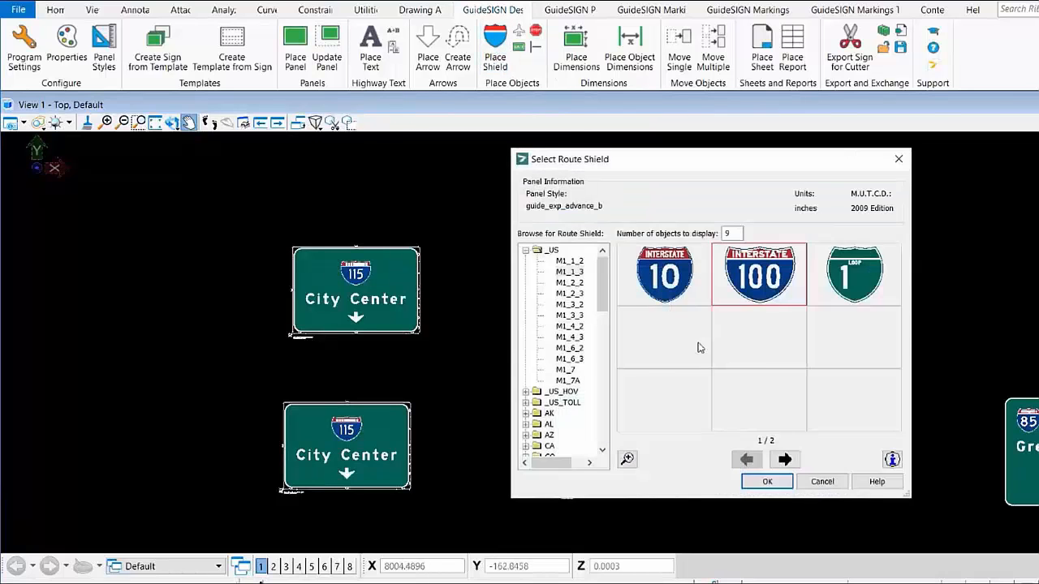
click(679, 281)
click(767, 481)
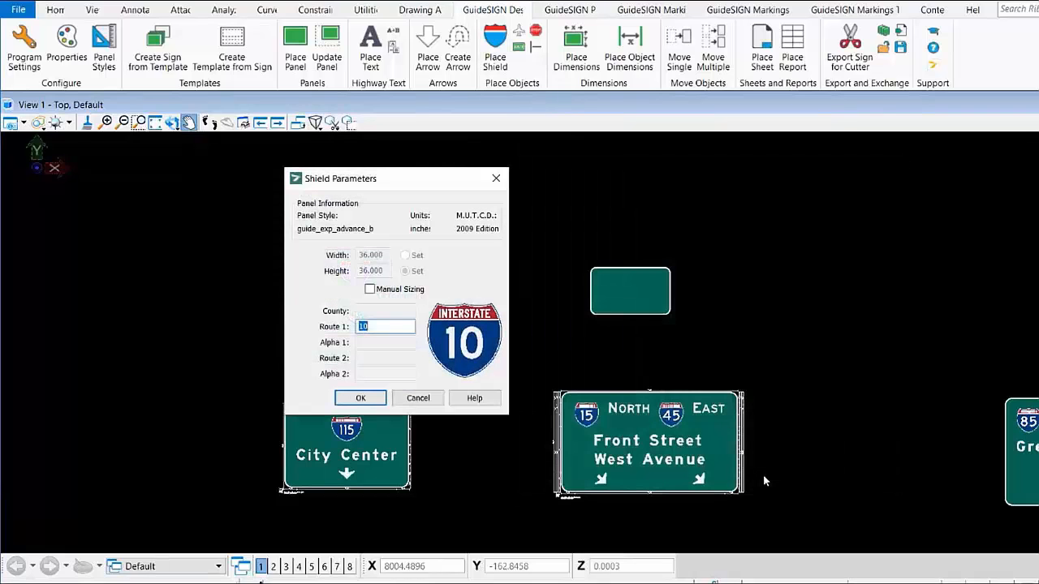
text(15)
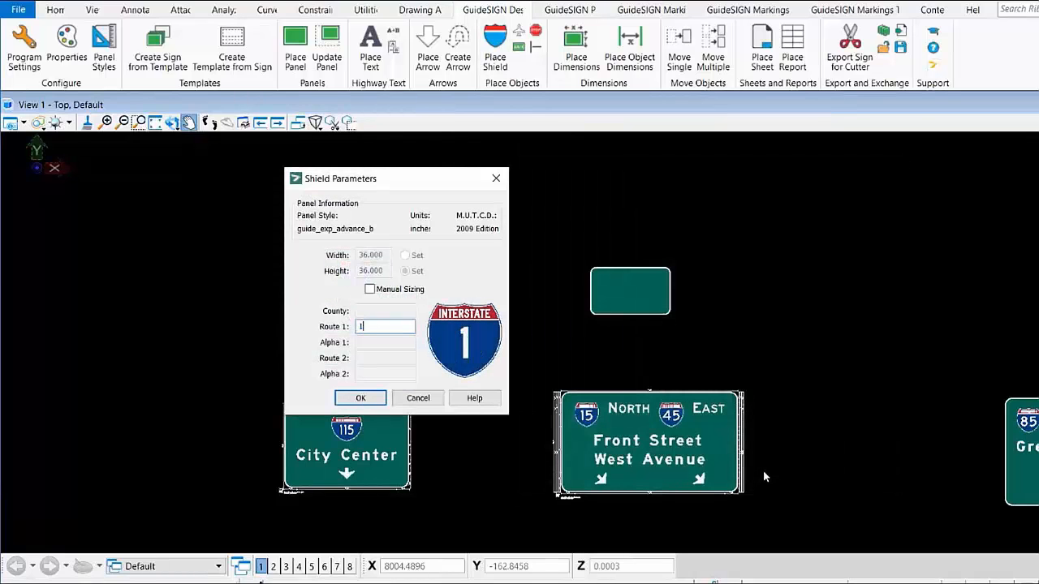
click(360, 398)
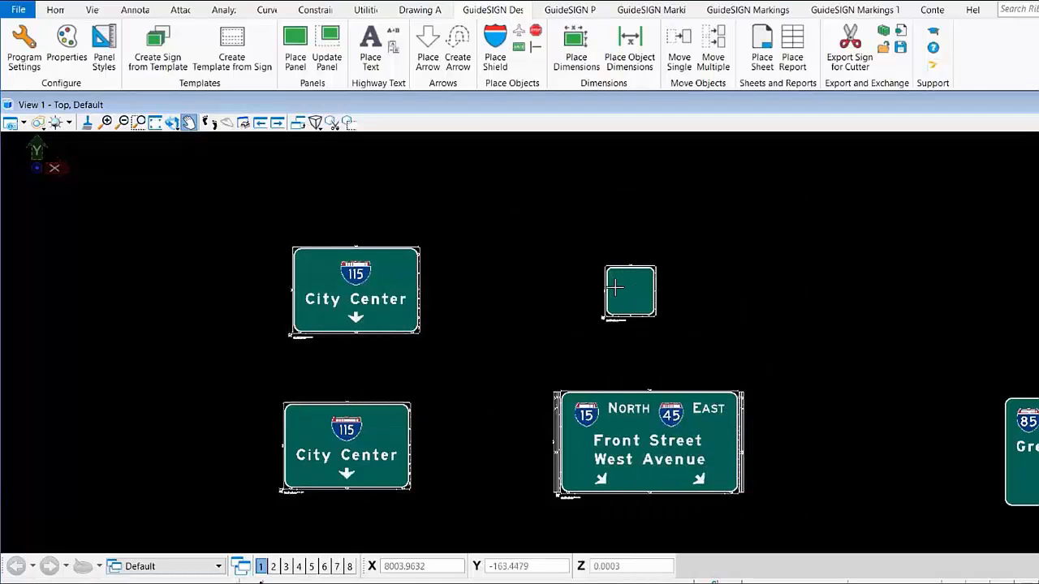
scroll(623, 289, up, 2)
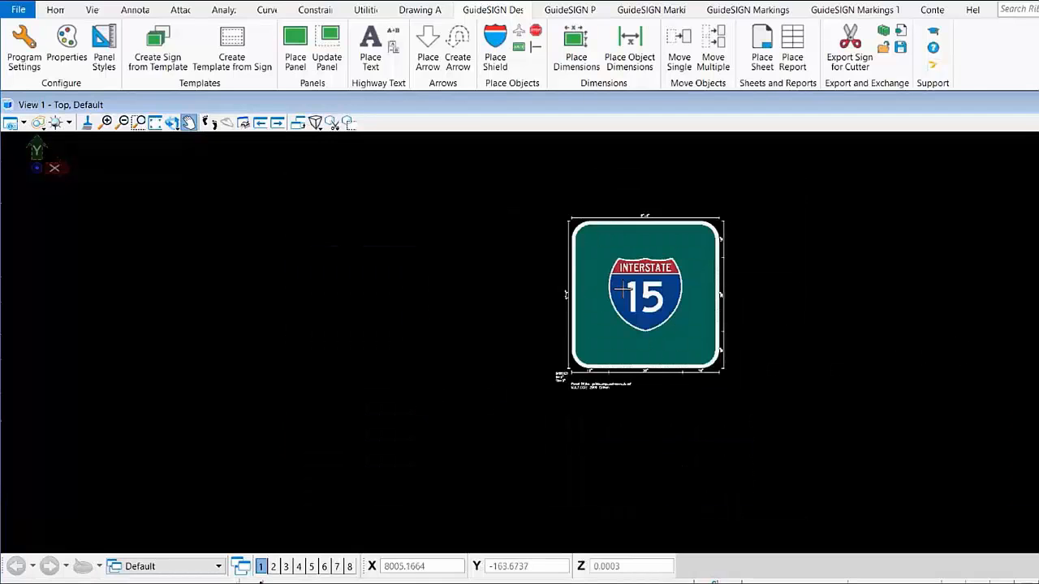
scroll(692, 313, down, 2)
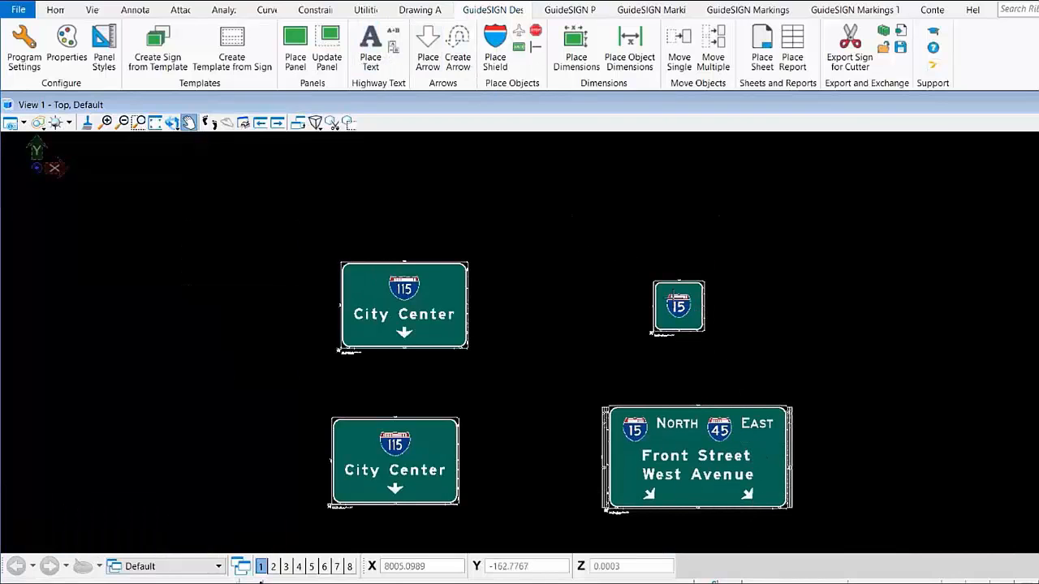
Add highway text in the NORTH text style to the right of the Interstate 15 shield, snapping to objects
click(694, 307)
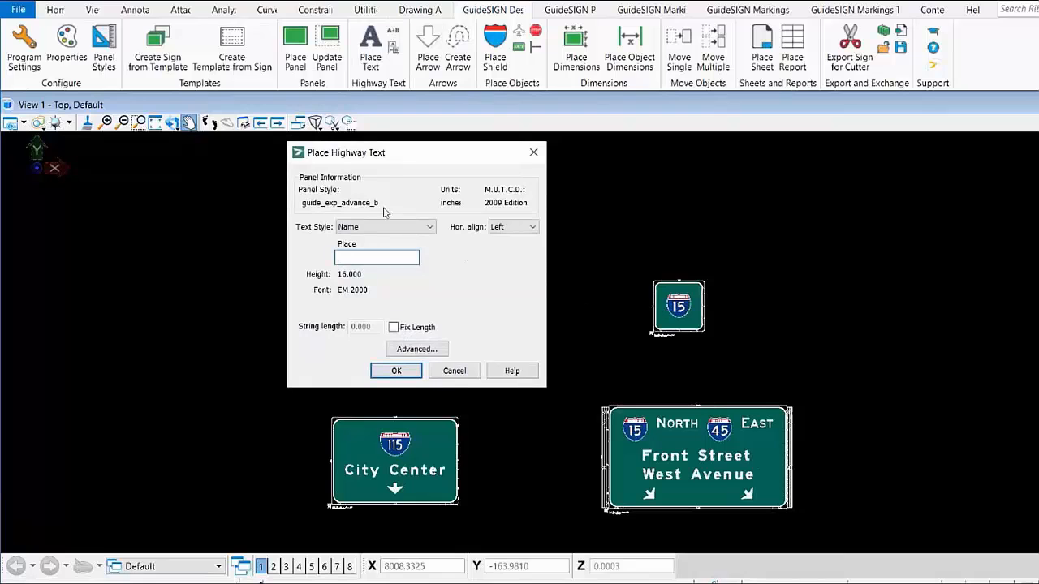
click(383, 226)
click(370, 322)
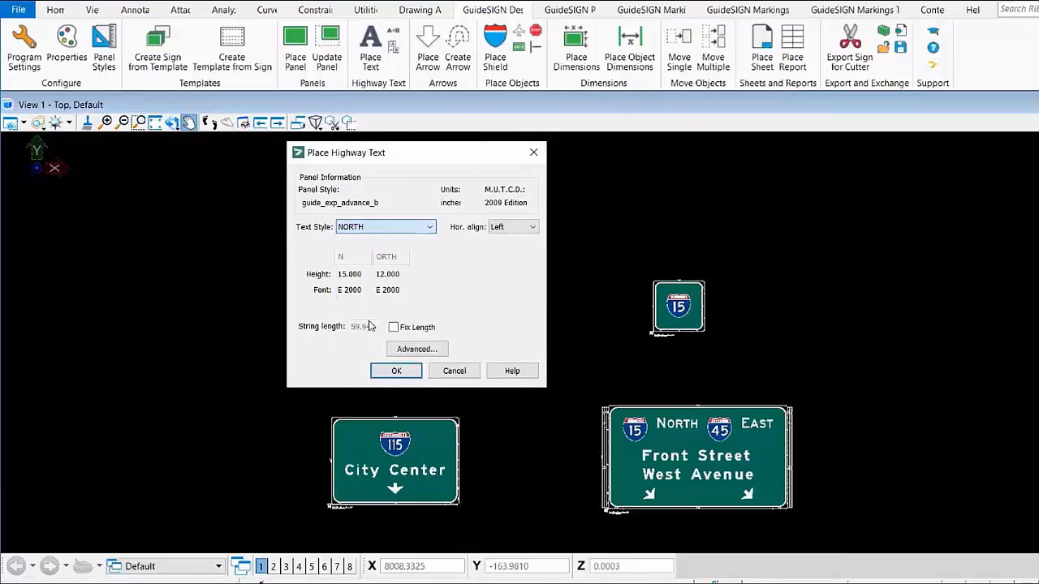
click(394, 373)
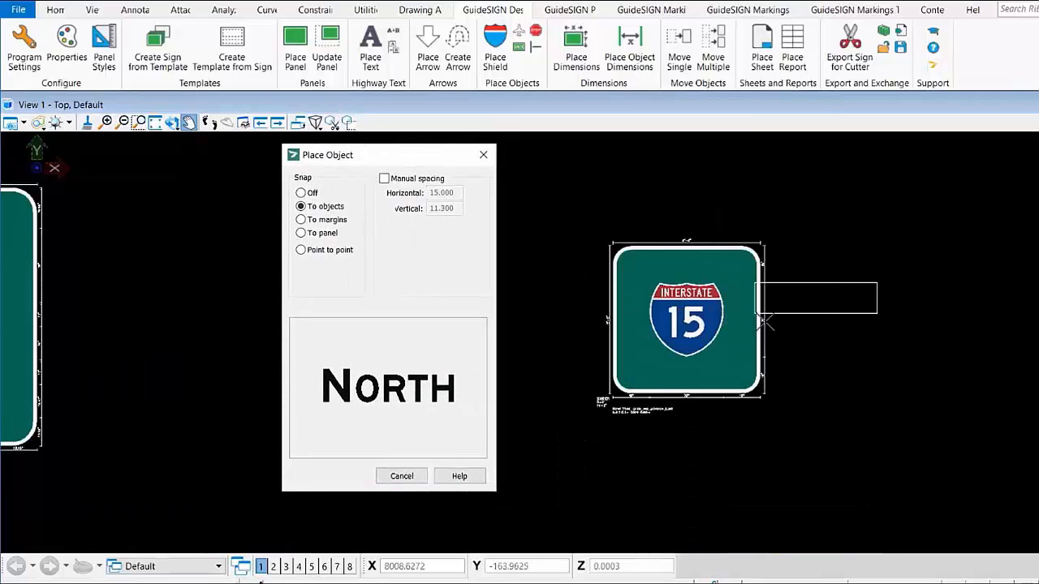
click(822, 302)
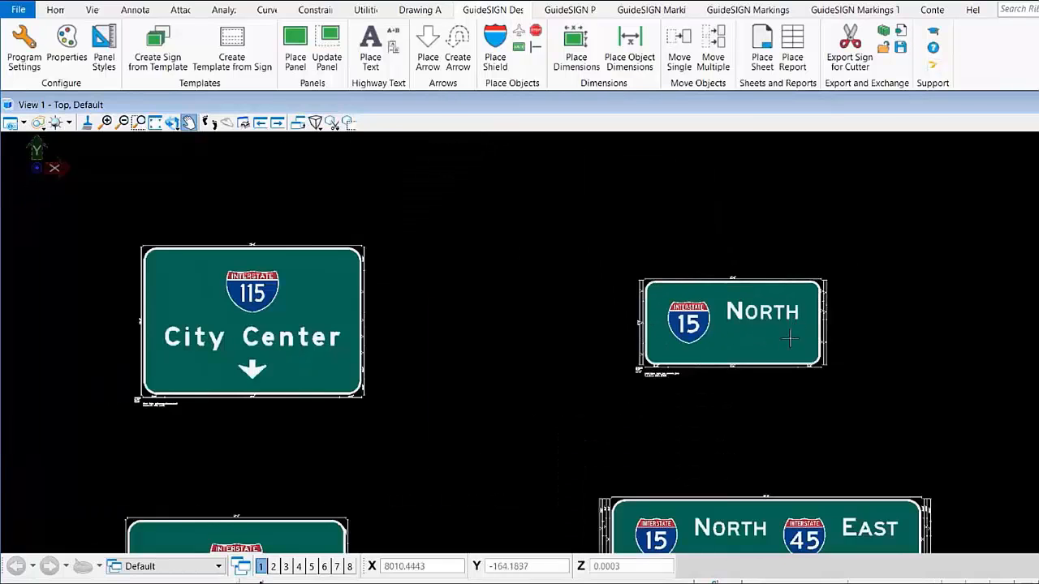
Place a two-digit US Interstate shield with route number 45 beside NORTH on the second new panel, snapping to objects
scroll(751, 352, down, 5)
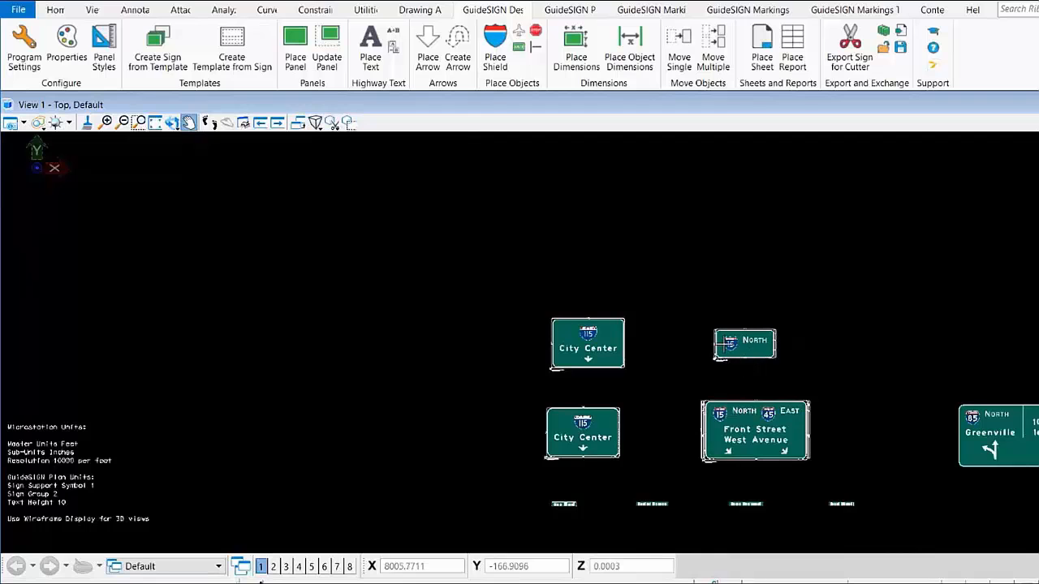
scroll(775, 341, up, 3)
scroll(773, 341, up, 2)
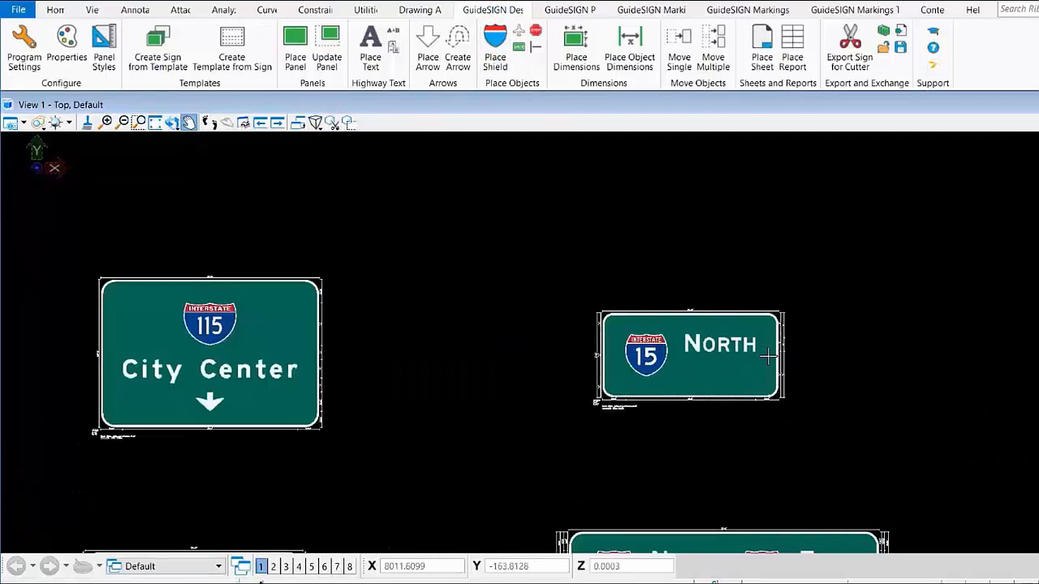
click(776, 348)
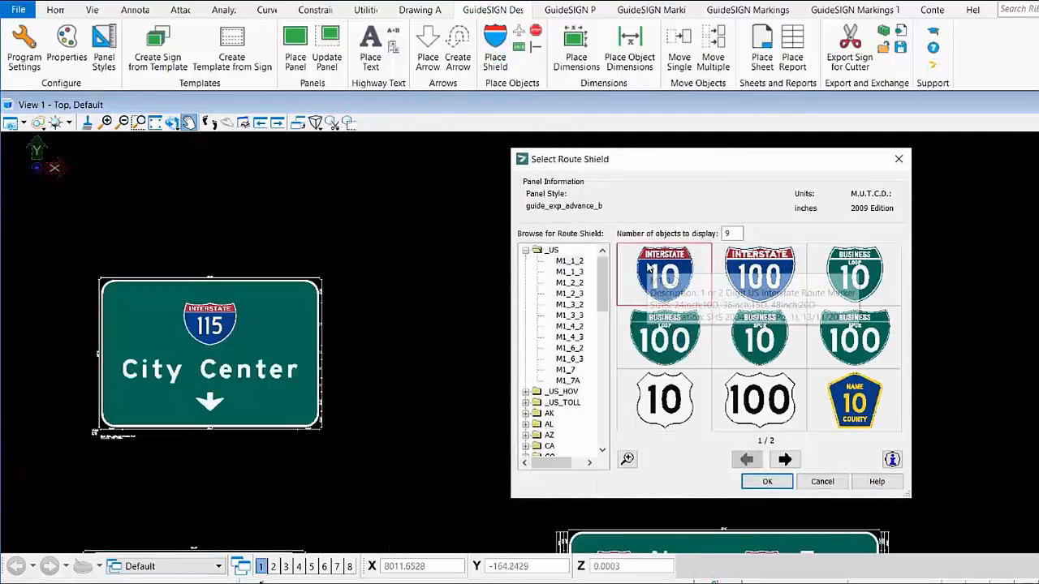
click(768, 480)
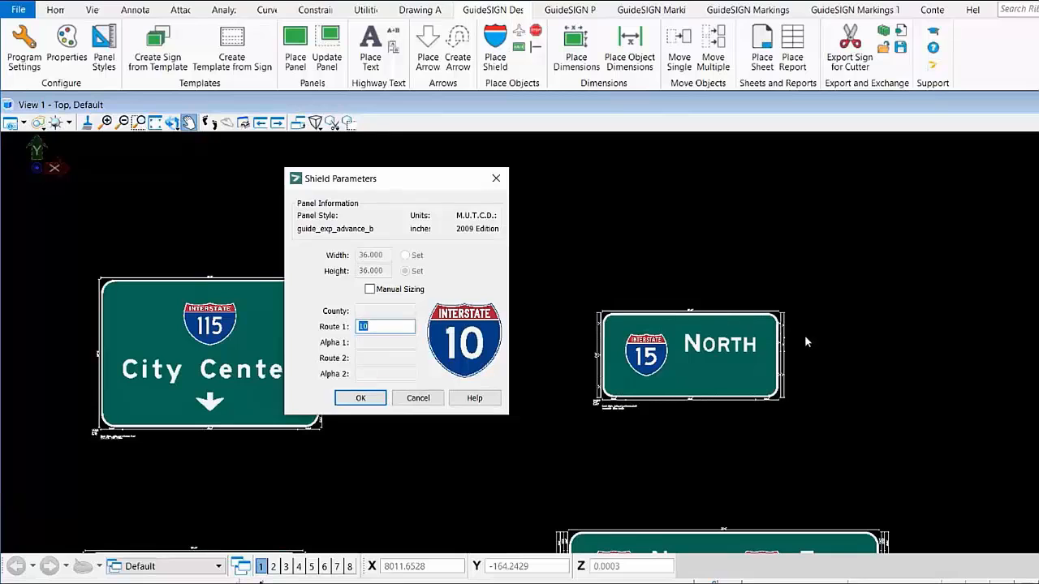
text(45)
click(351, 402)
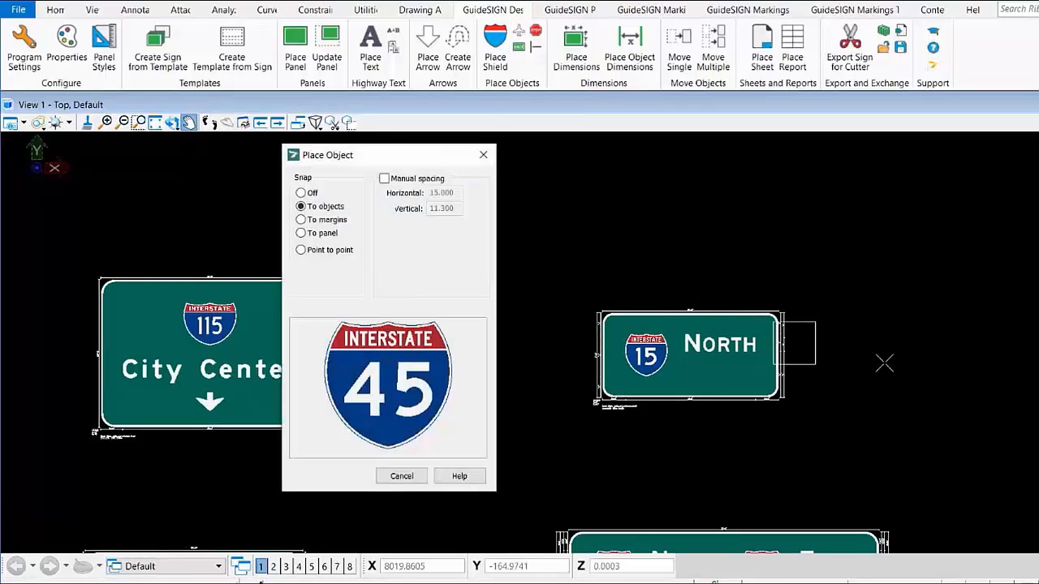
scroll(885, 364, down, 4)
scroll(877, 378, up, 3)
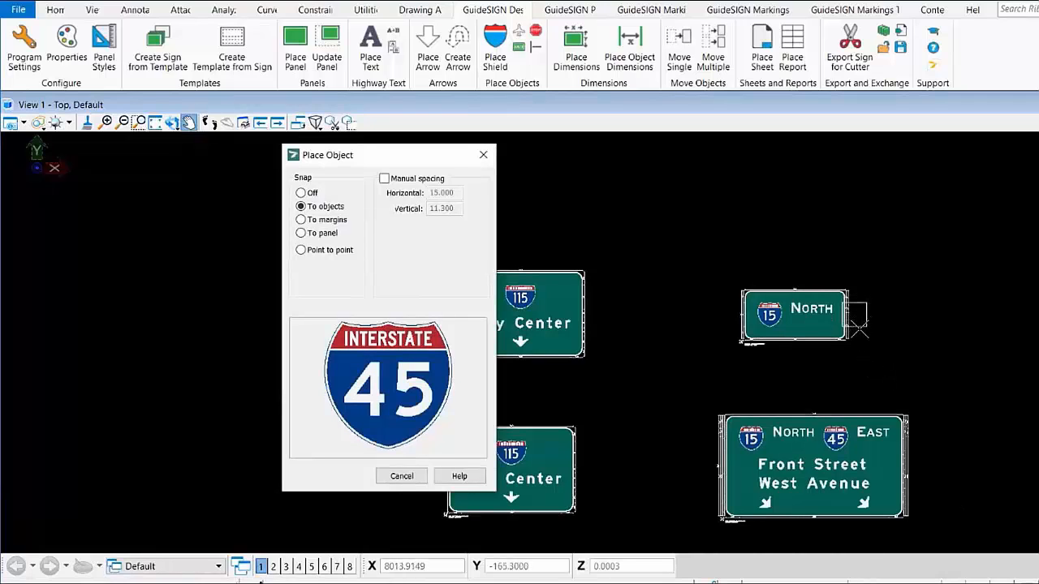
click(860, 329)
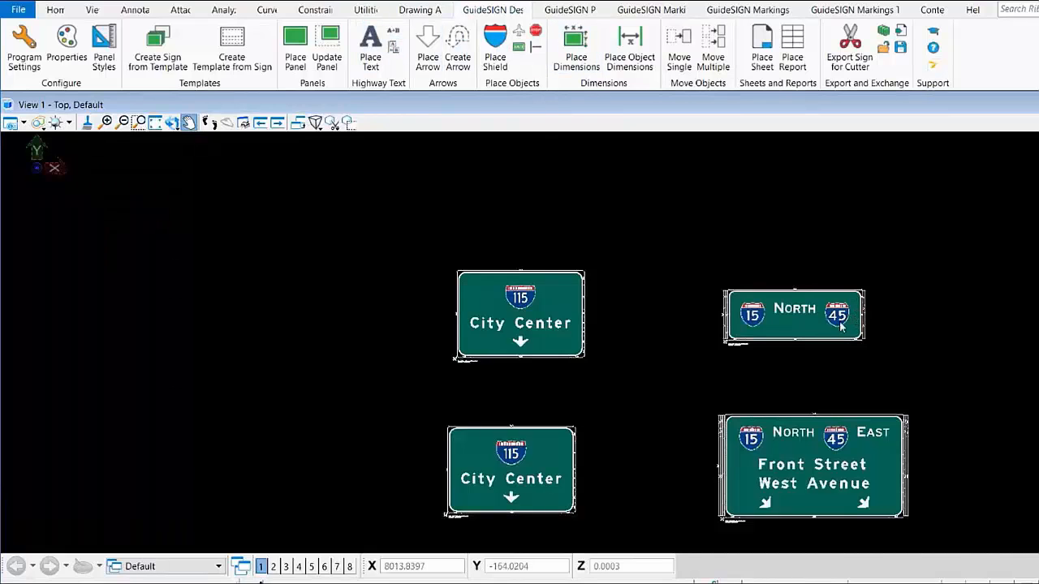
Add highway text in the EAST text style beside the Interstate 45 shield on the second new panel
click(841, 327)
click(382, 227)
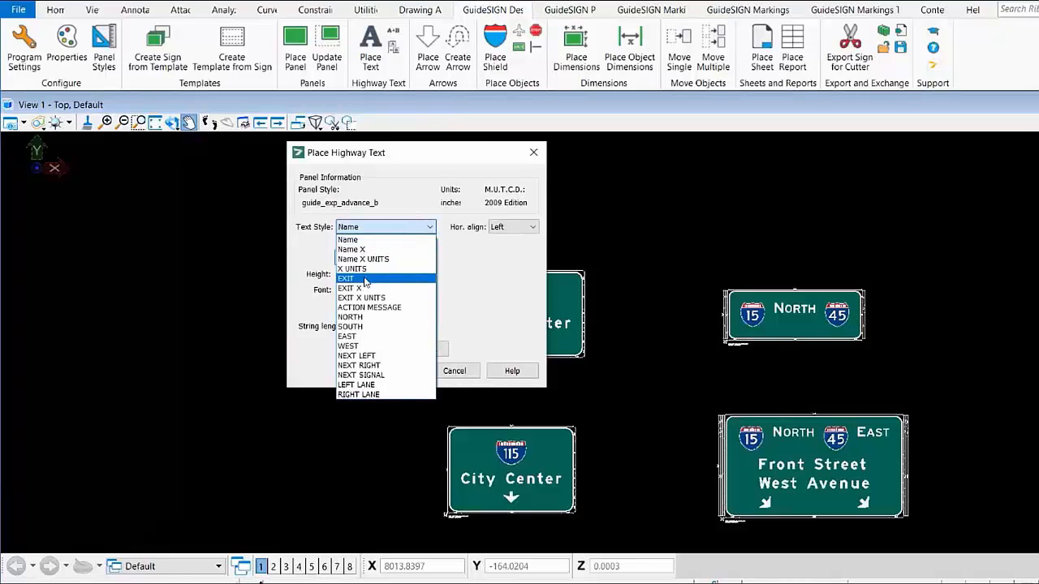
click(365, 336)
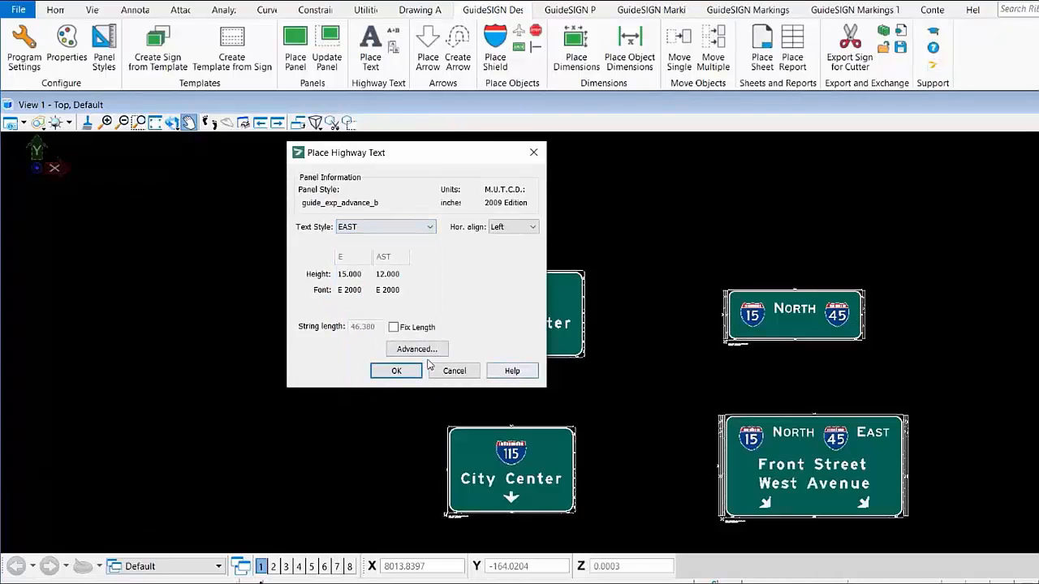
click(396, 371)
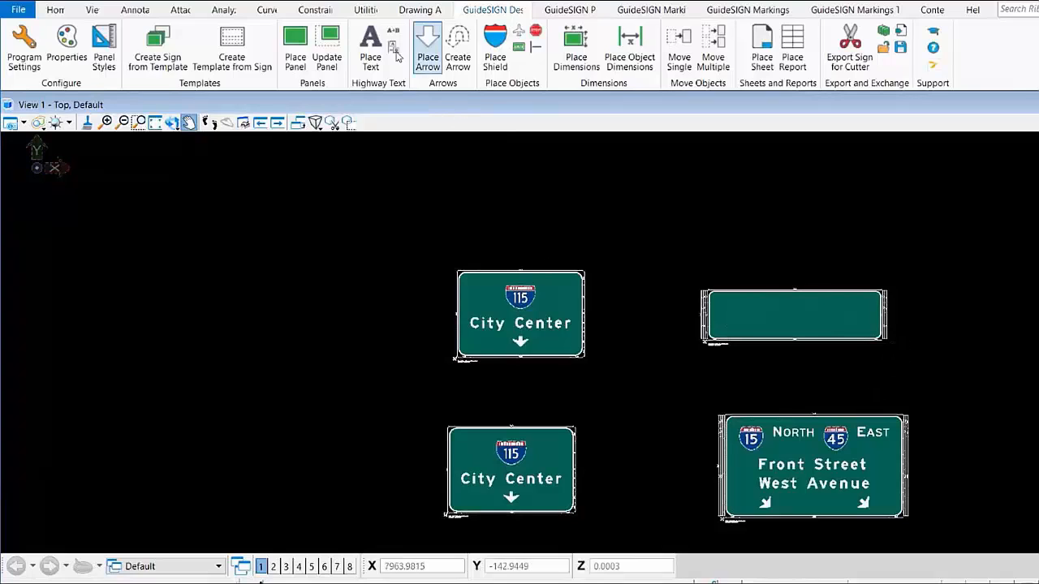
Add the highway text Front Street in the Name style below the shield row, snapping to objects
click(768, 331)
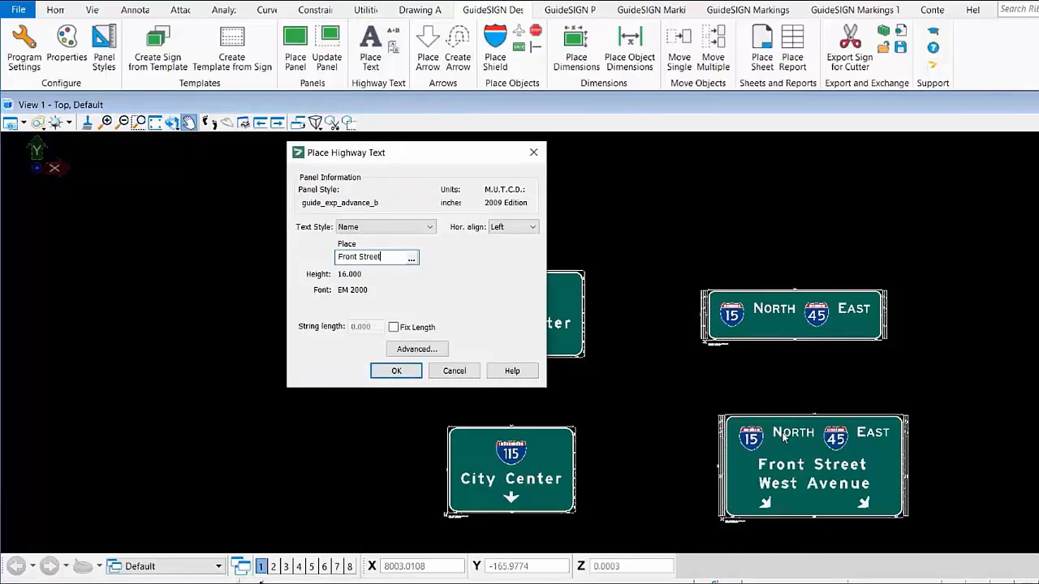
click(408, 371)
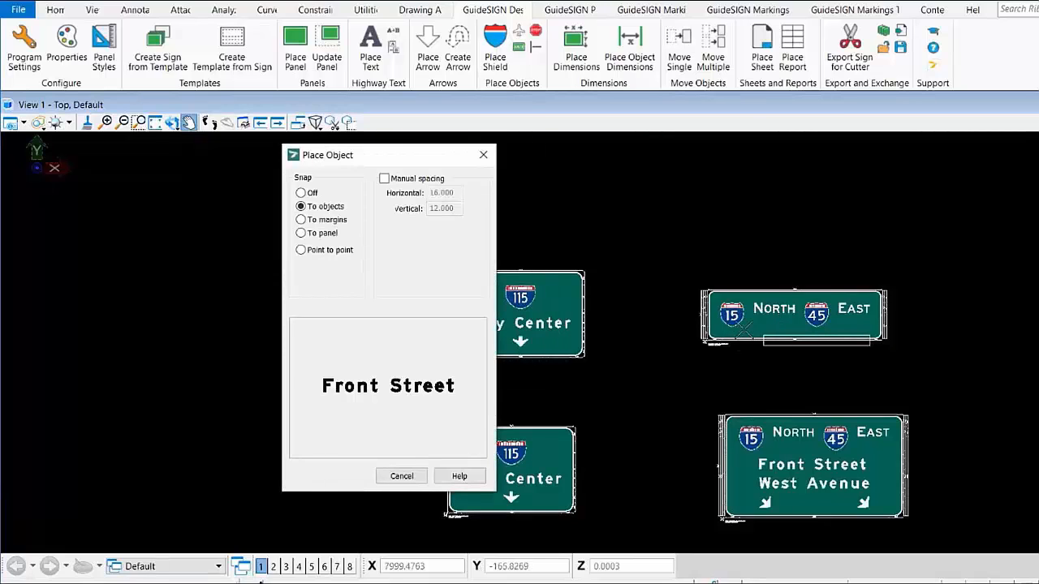
click(744, 331)
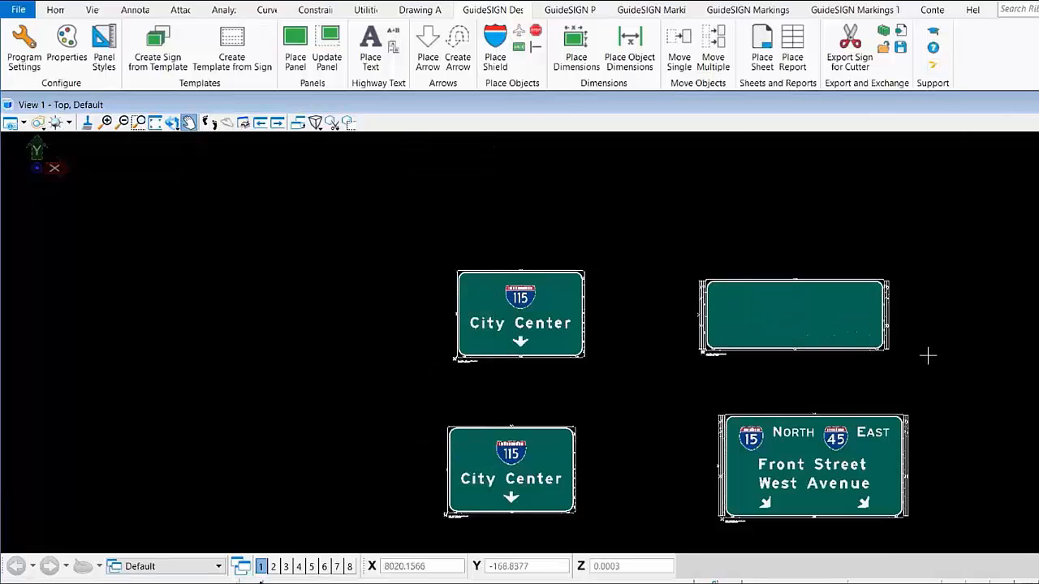
Add the highway text West Avenue in the Name style below Front Street on the second new panel
scroll(929, 351, up, 2)
scroll(601, 214, down, 3)
scroll(602, 213, up, 2)
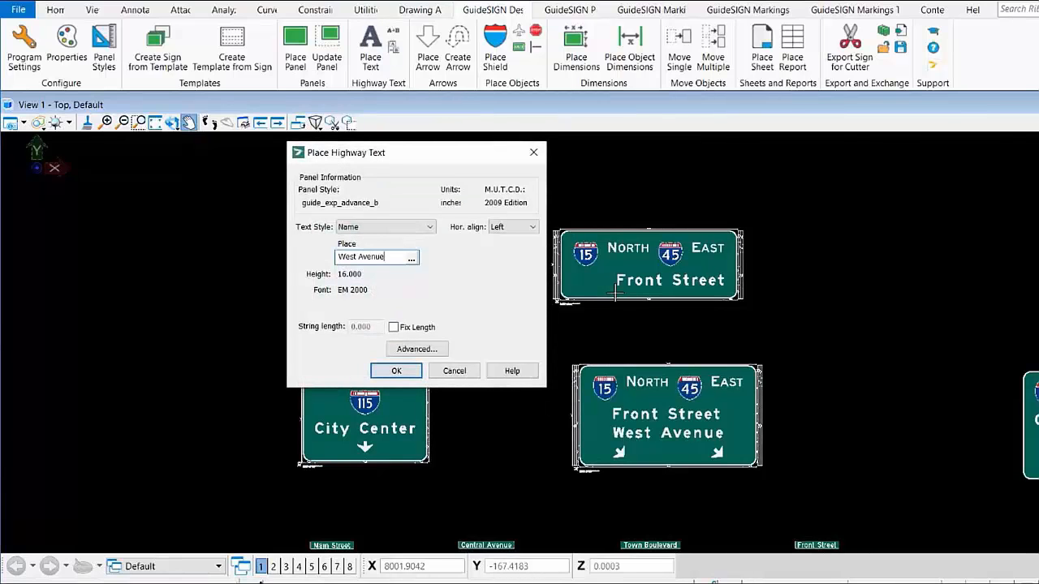
click(396, 371)
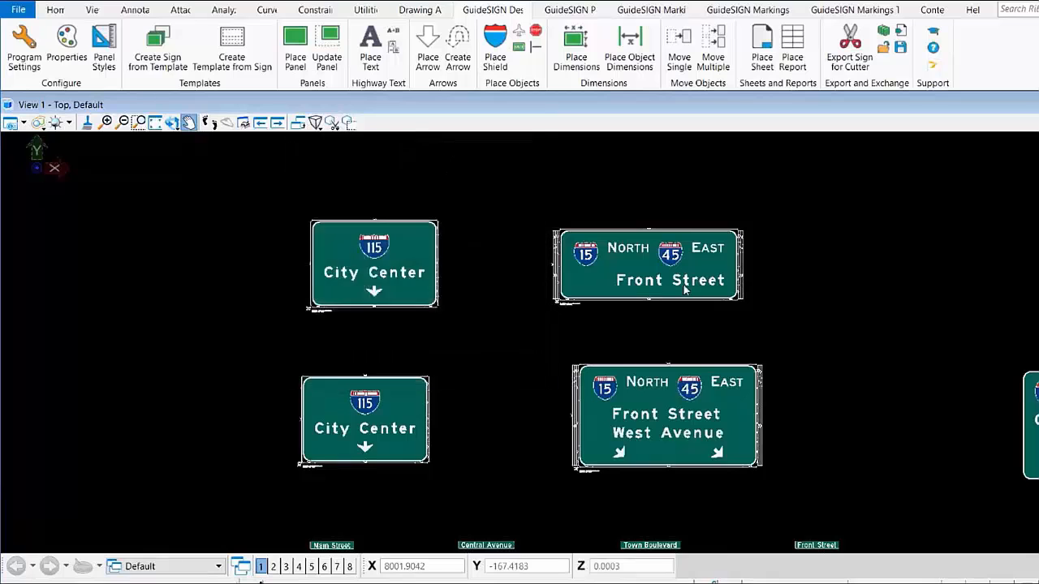
click(632, 313)
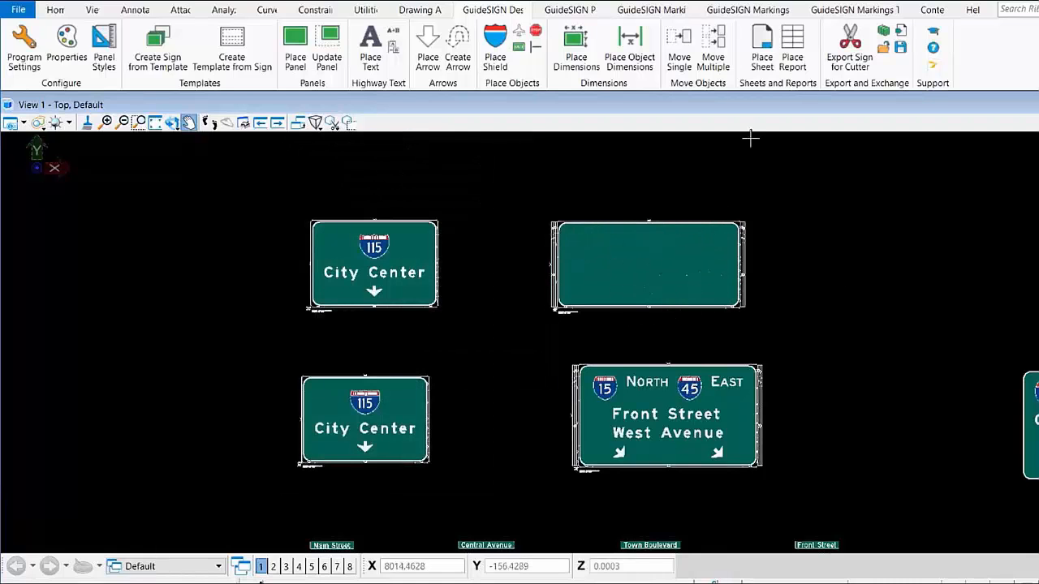
Move the Front Street and West Avenue lines together so they are centered below the shield row, snapping to objects
click(711, 63)
scroll(786, 328, up, 2)
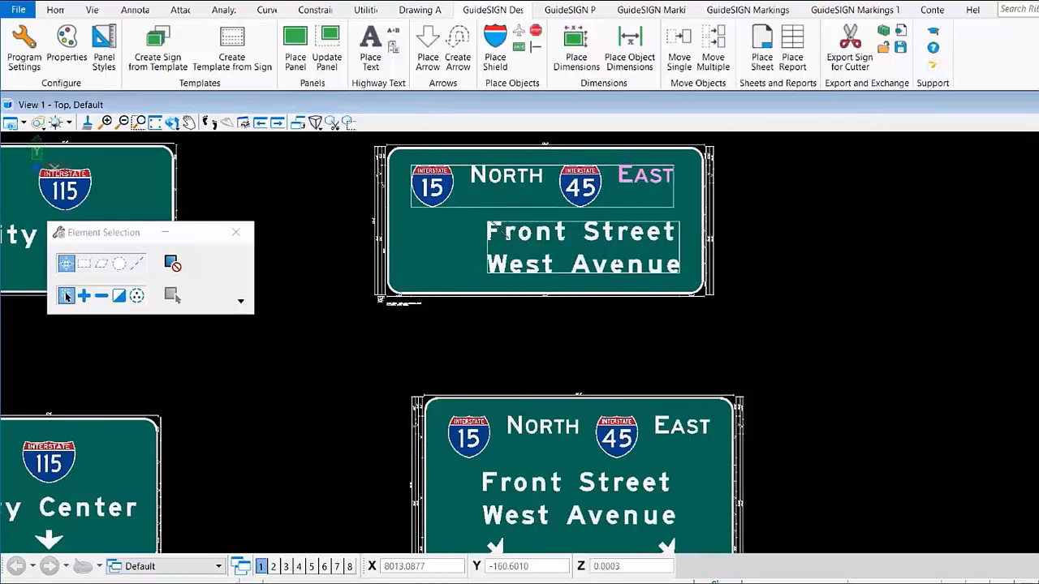
click(438, 254)
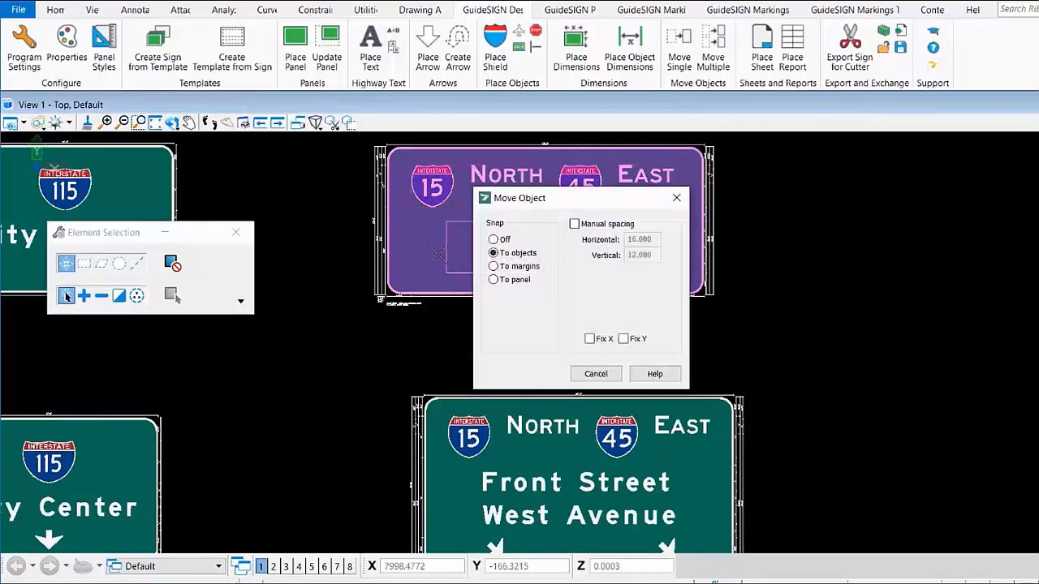
drag(532, 203, 845, 208)
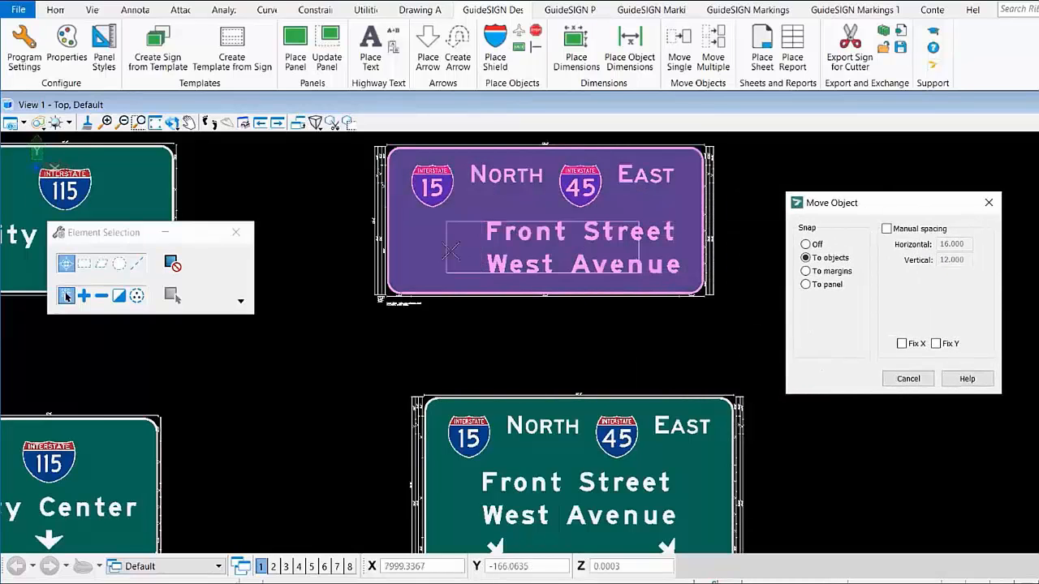
click(452, 253)
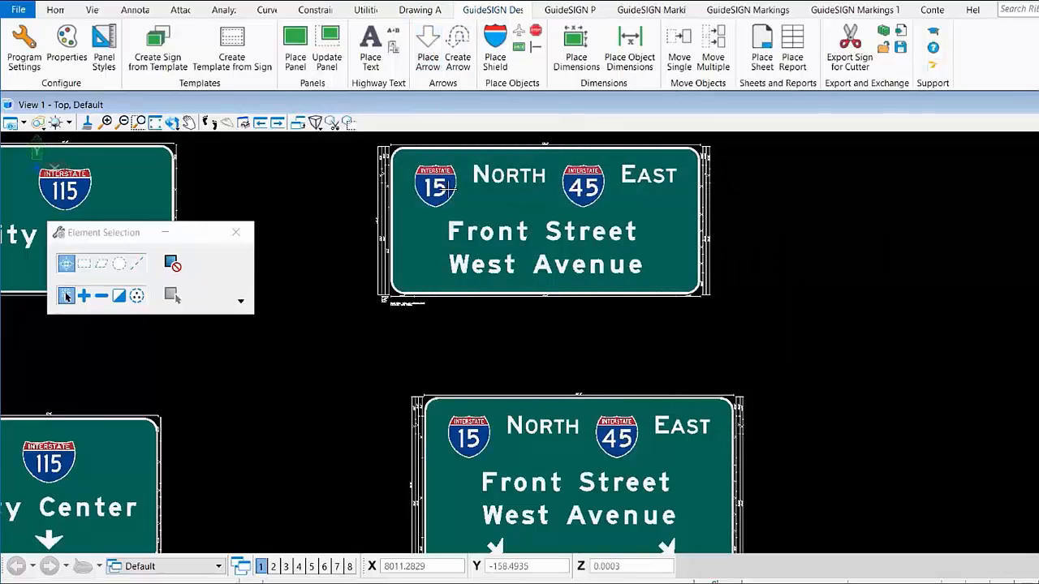
Place a down arrow from Arrow 1, rotated 45 degrees counterclockwise, below the right end of West Avenue, snapping to objects
click(482, 284)
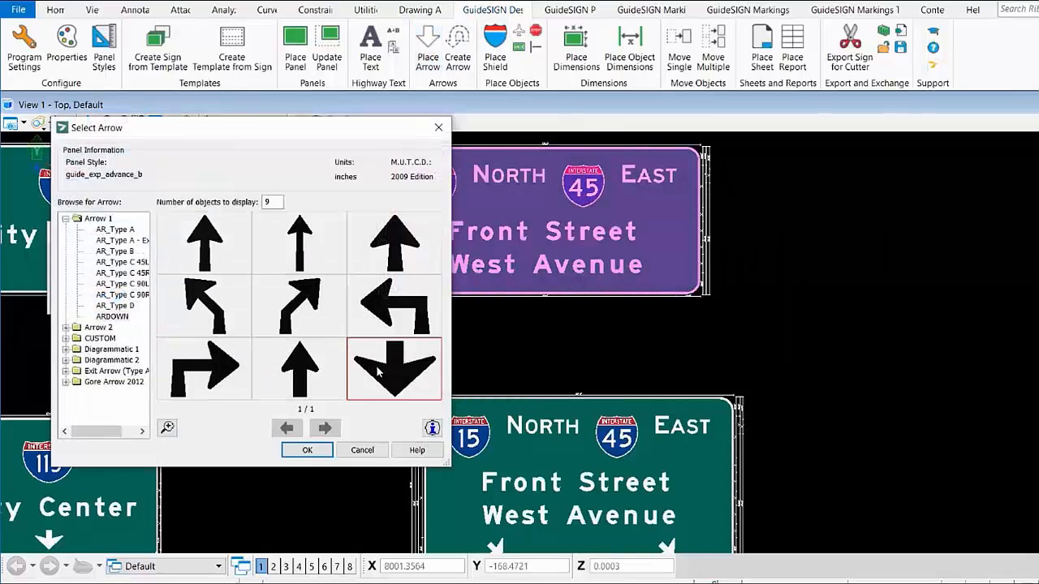
click(307, 450)
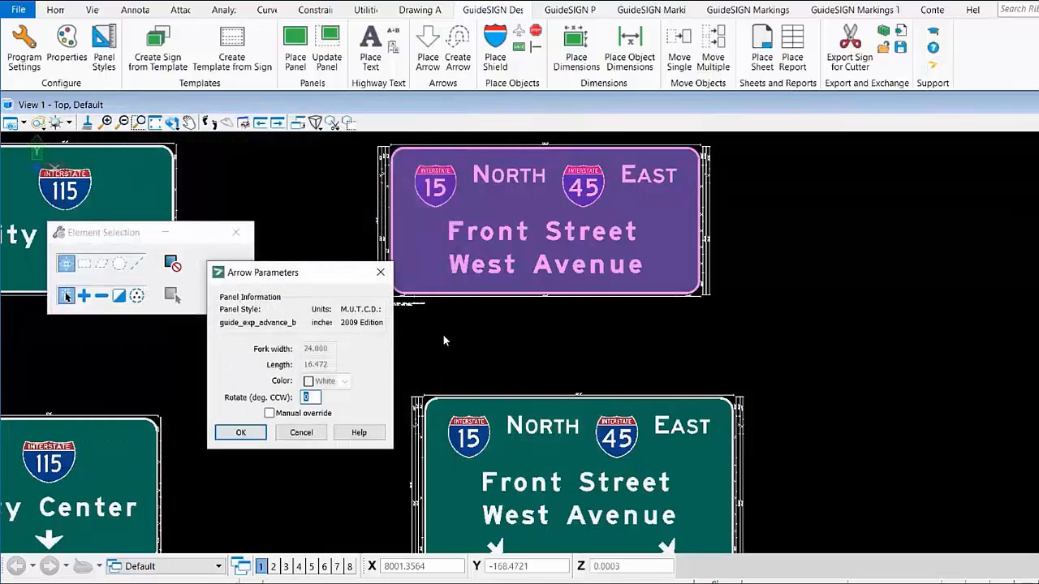
text(45)
click(237, 432)
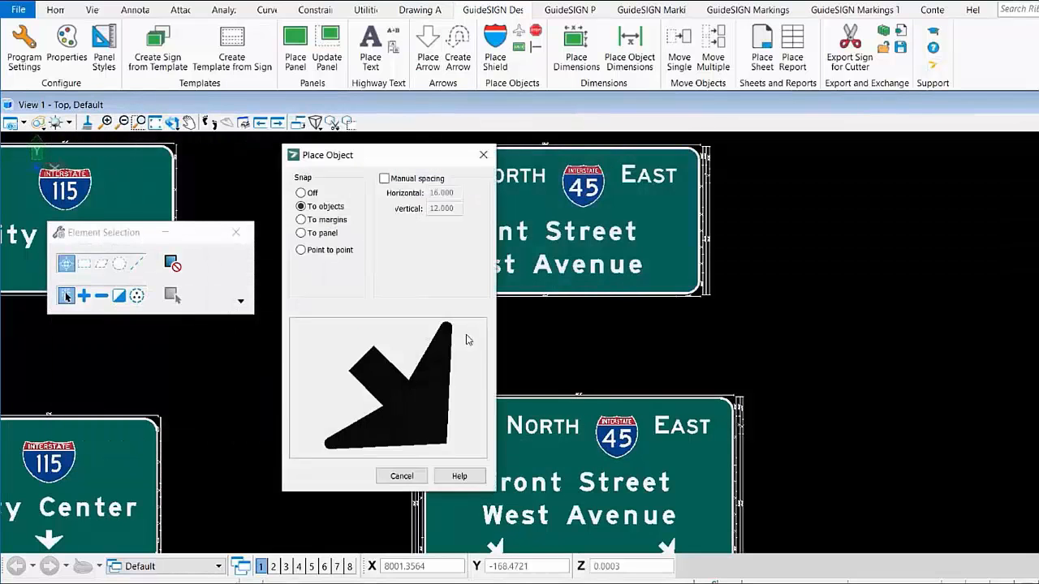
click(631, 291)
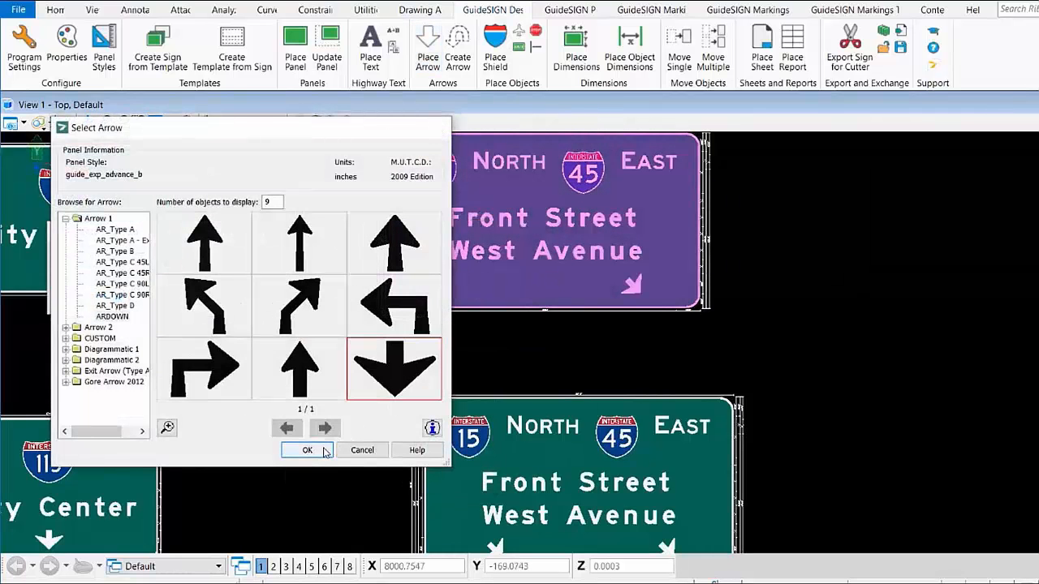
Place a second down arrow rotated 45 degrees counterclockwise below the left end of West Avenue
click(330, 446)
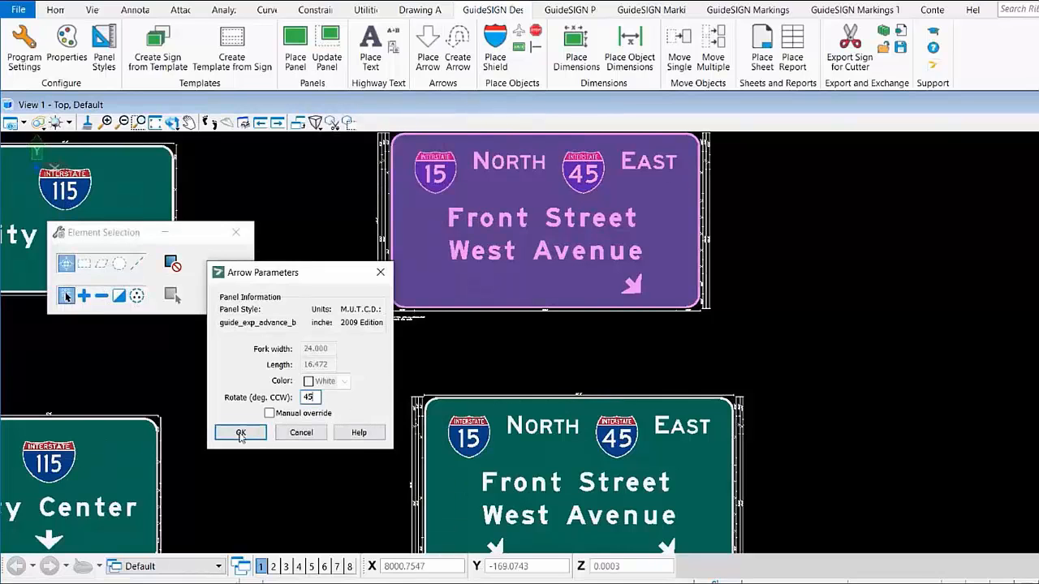
click(240, 435)
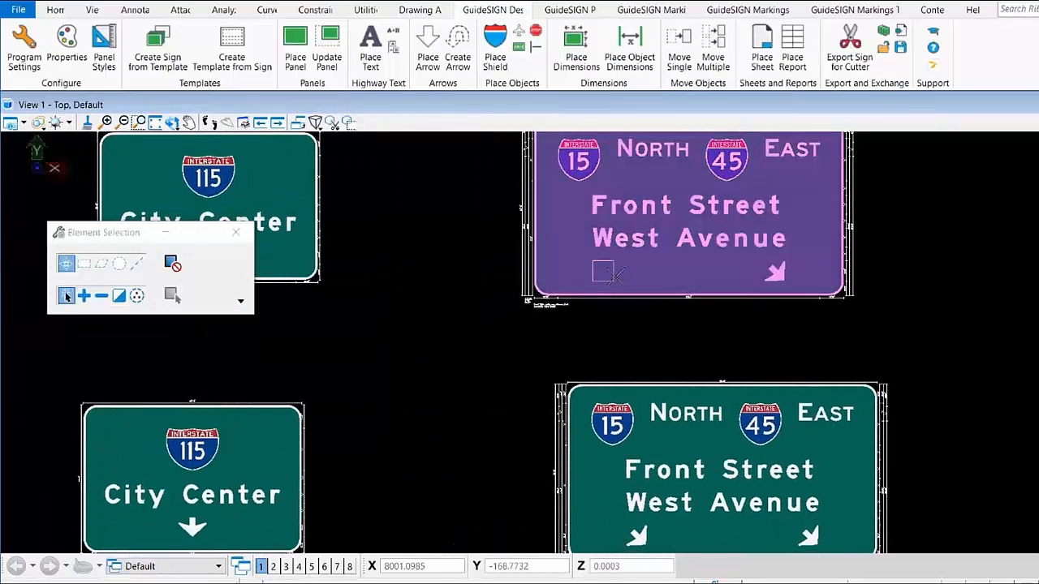
scroll(825, 307, down, 3)
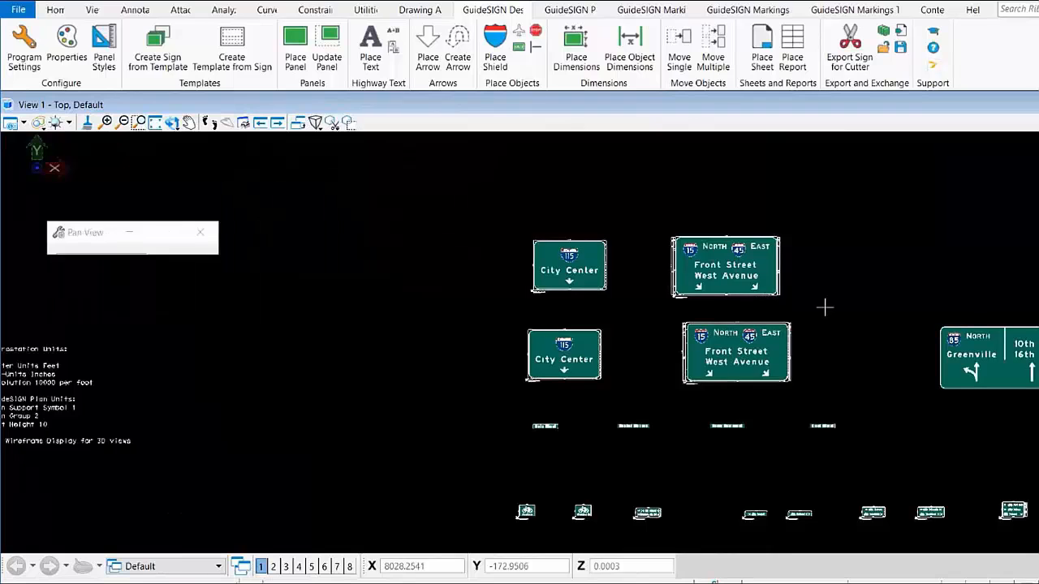
Place a 120 by 72 inch guide_exp_advance_b panel without dividers above the Greenville / Plainsville sign
drag(825, 306, 527, 290)
drag(761, 301, 525, 301)
key(Escape)
scroll(695, 294, up, 2)
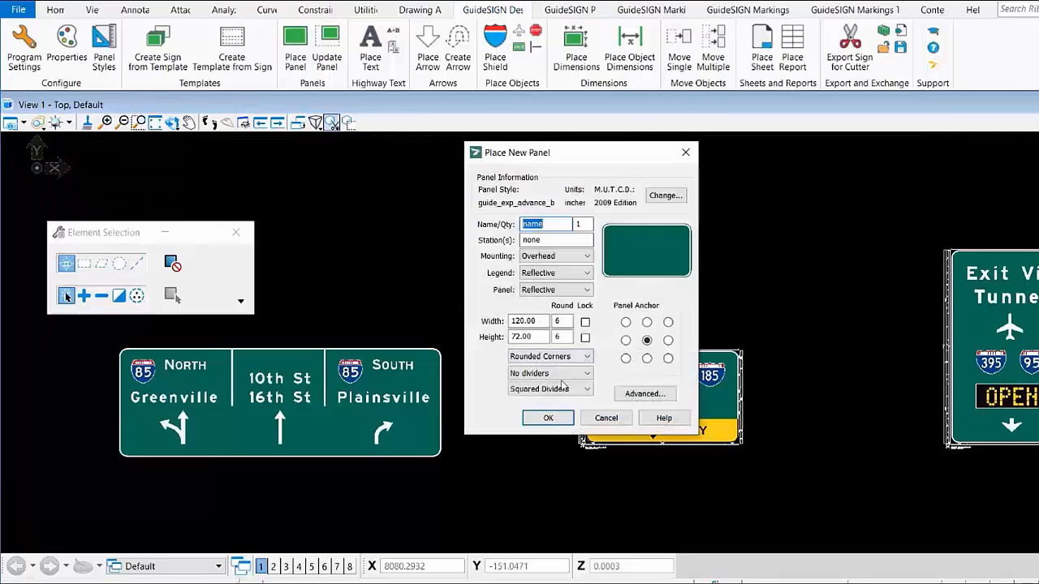
click(548, 419)
middle_drag(469, 260, 716, 247)
right_click(716, 247)
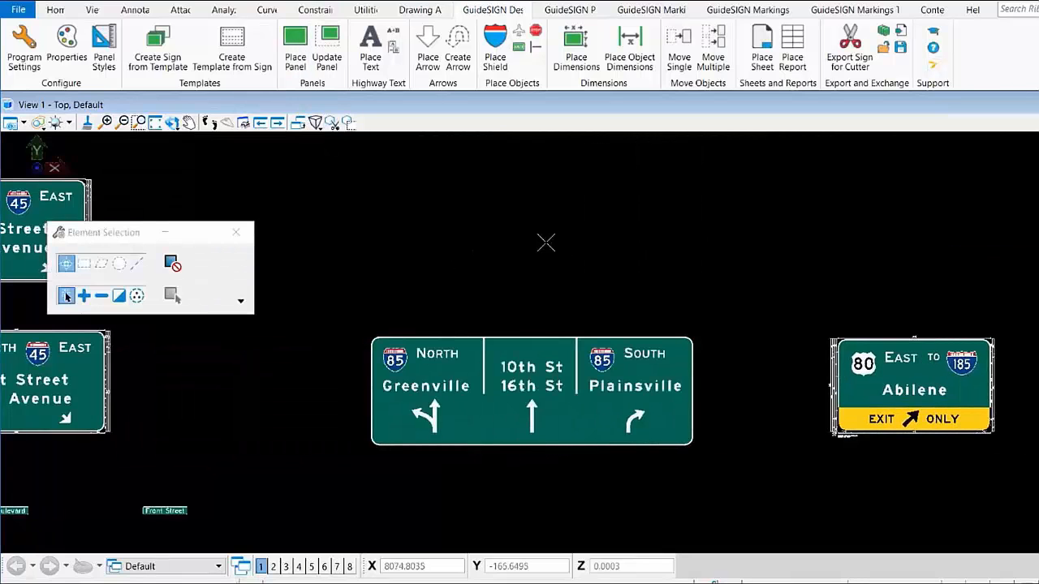
click(513, 242)
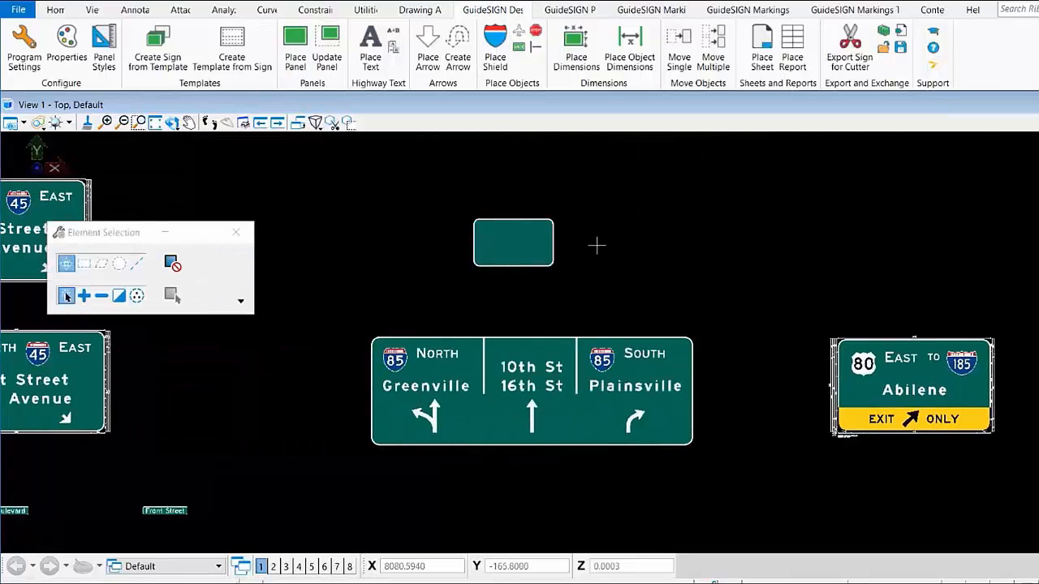
Place an Interstate 85 shield inside the new guide_exp_advance_b panel, snapping to margins
click(499, 48)
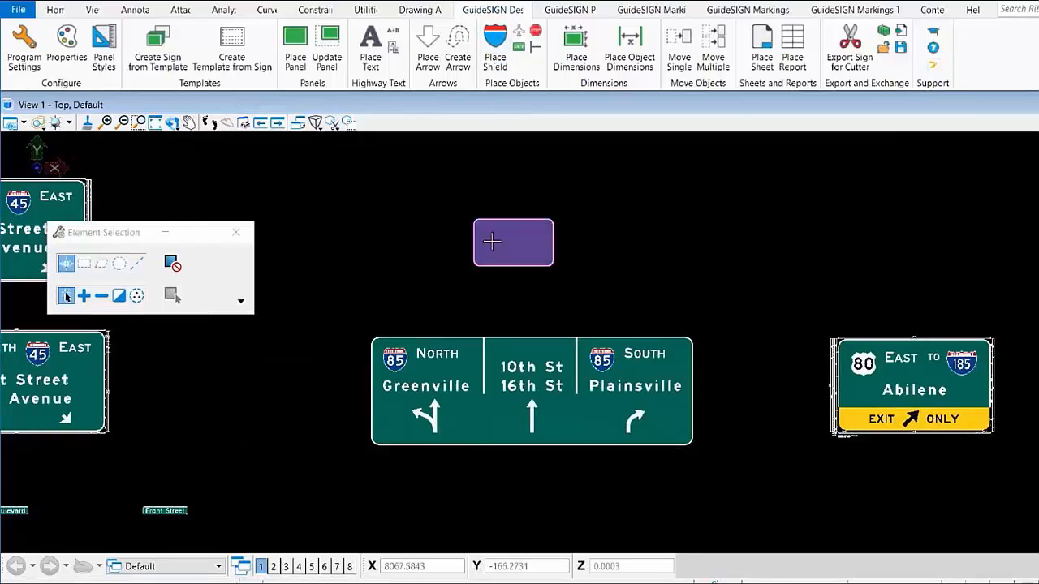
click(492, 241)
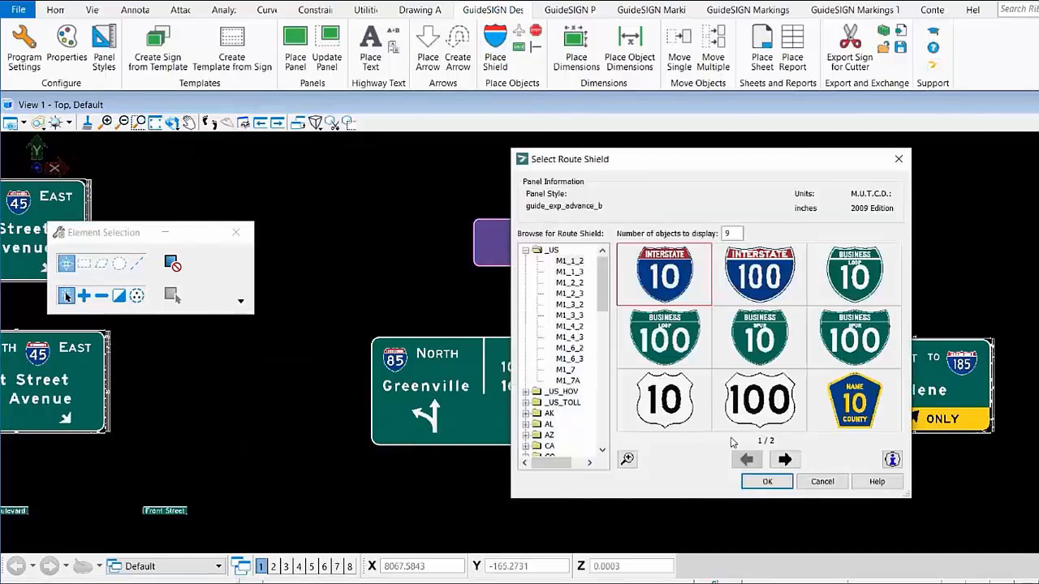
click(763, 481)
text(85)
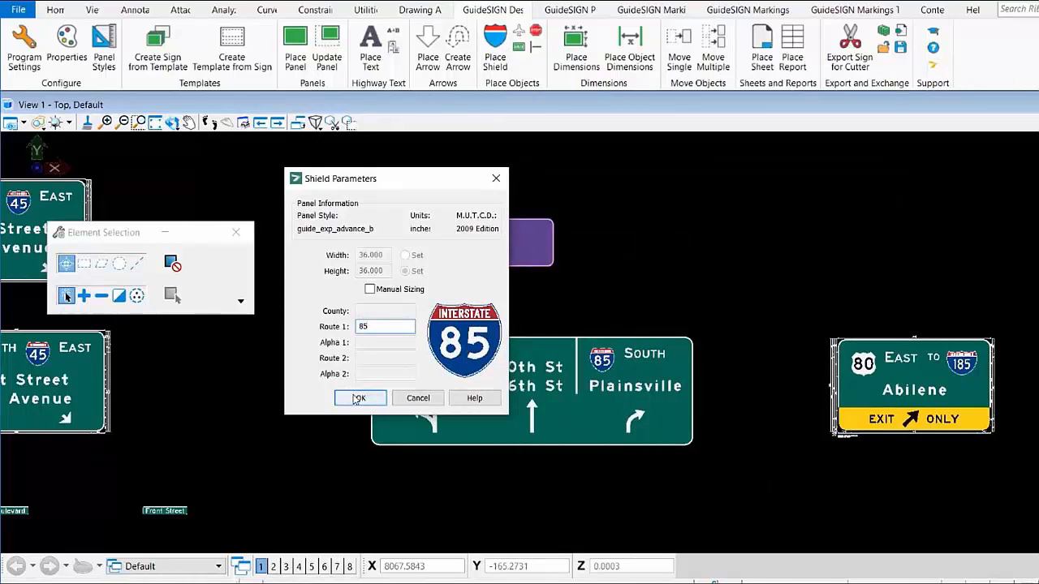
click(358, 399)
middle_drag(526, 259, 679, 249)
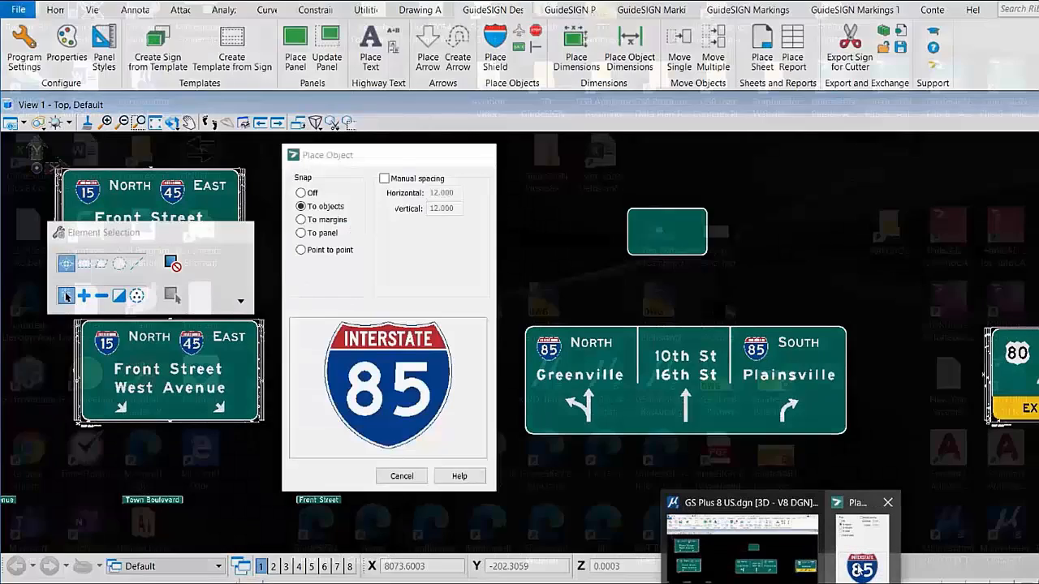
click(854, 540)
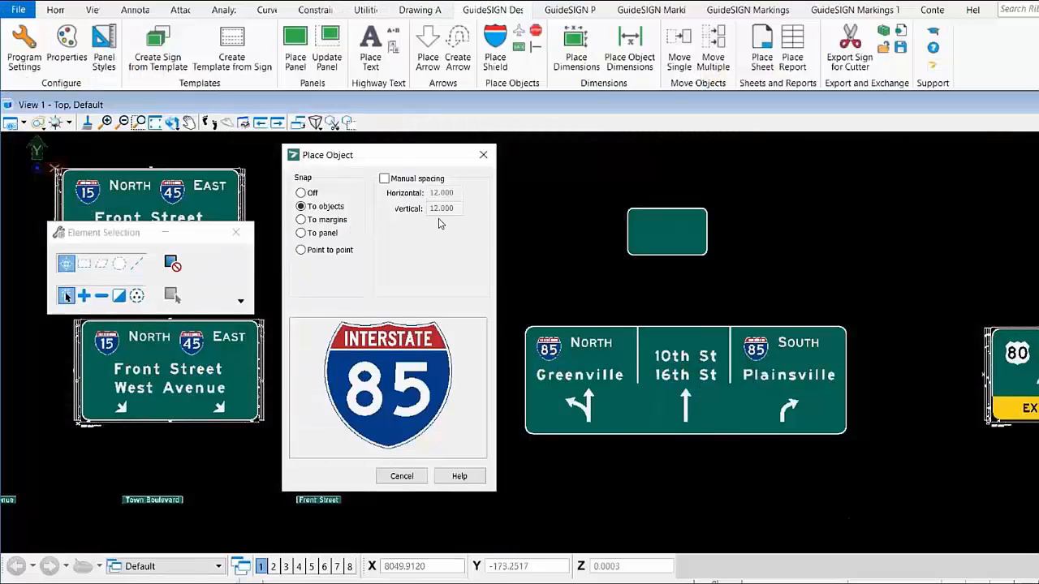
click(330, 221)
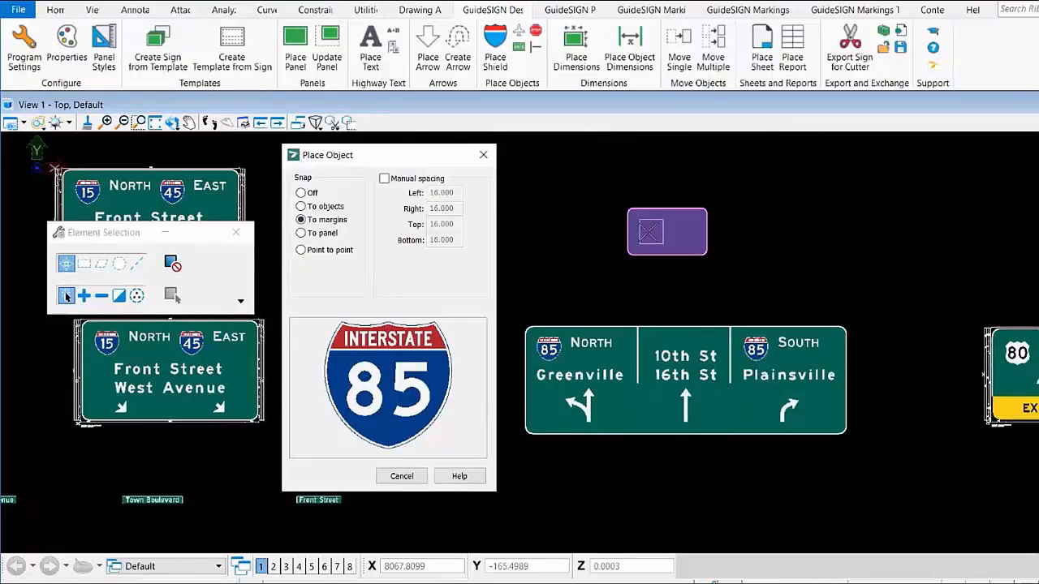
click(650, 232)
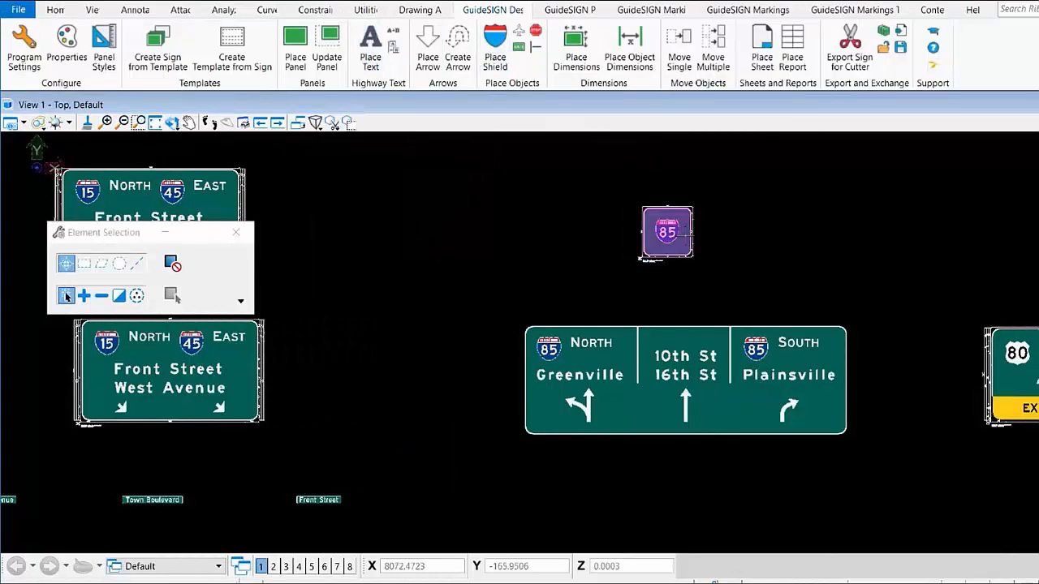
Place NORTH highway text beside the Interstate 85 shield on its right side
click(587, 324)
click(357, 227)
click(362, 319)
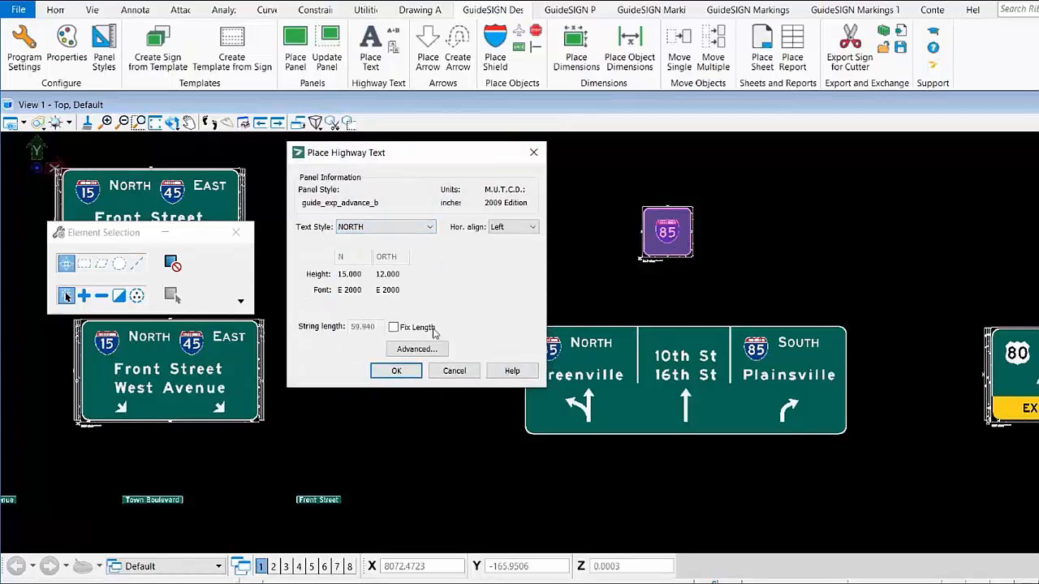
click(394, 371)
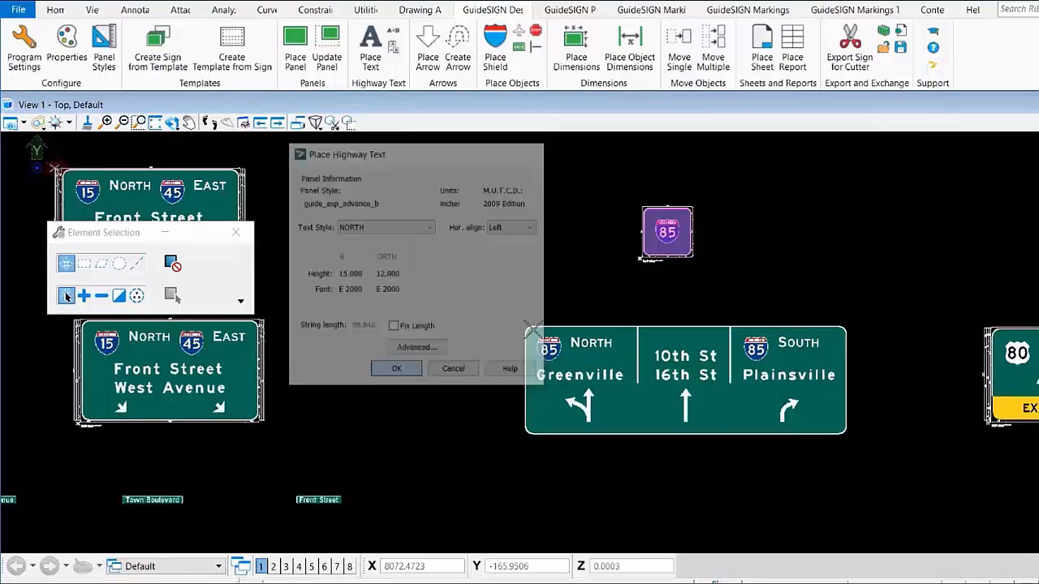
click(721, 231)
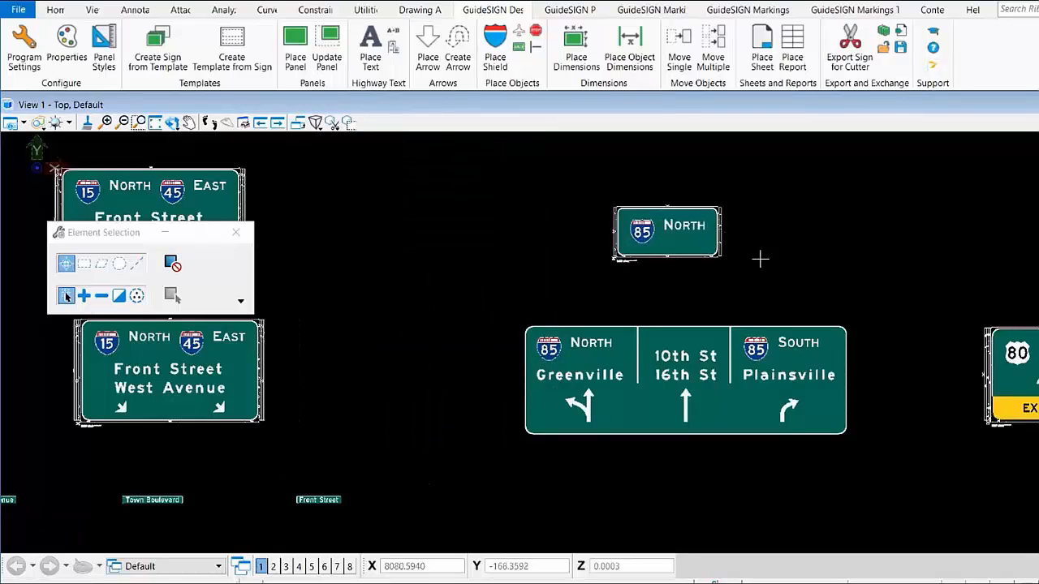
Place the place name Greenville in the Name text style, centered below the shield and NORTH
click(384, 73)
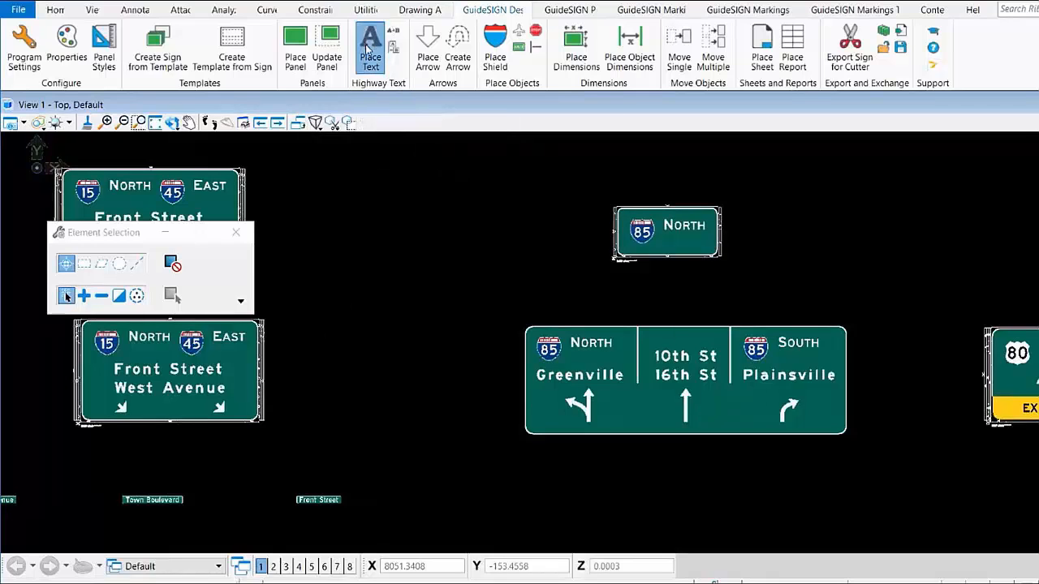
click(688, 256)
text(Greenville)
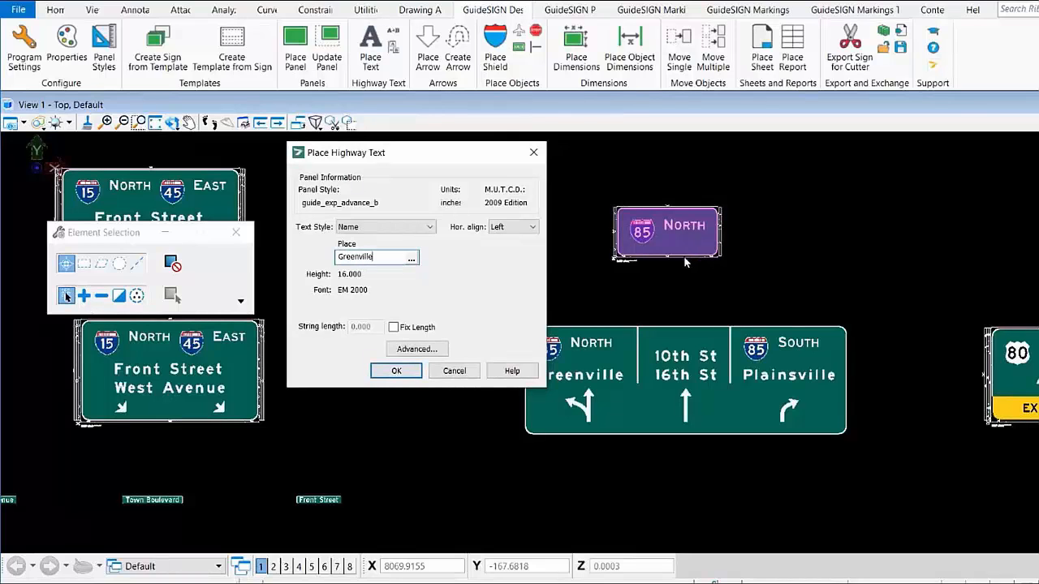
click(414, 370)
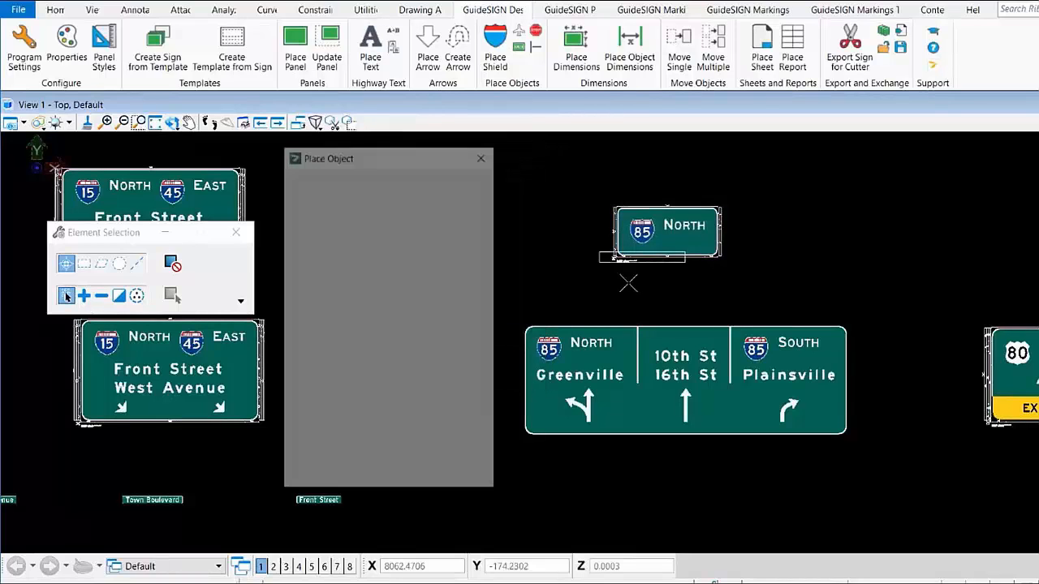
click(675, 284)
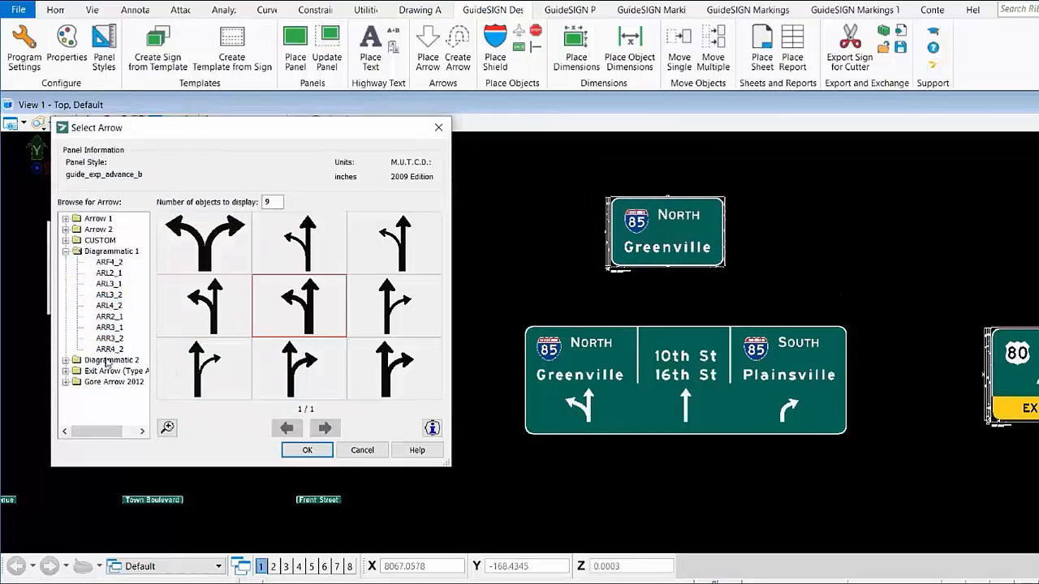
Place the combined through-and-left arrow from Diagrammatic 2 below Greenville, unrotated and snapping to objects
double_click(106, 360)
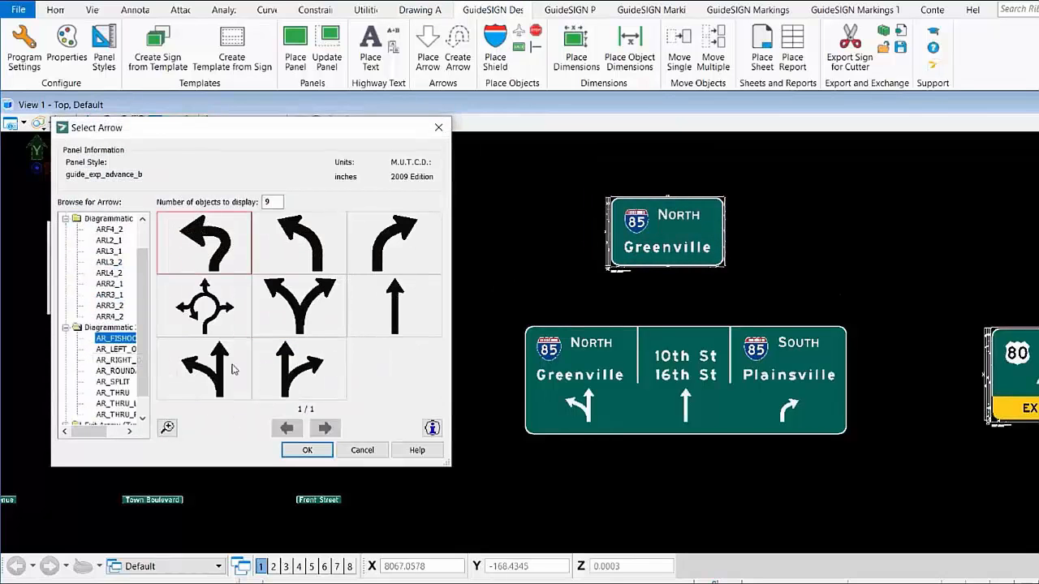
click(235, 372)
click(298, 451)
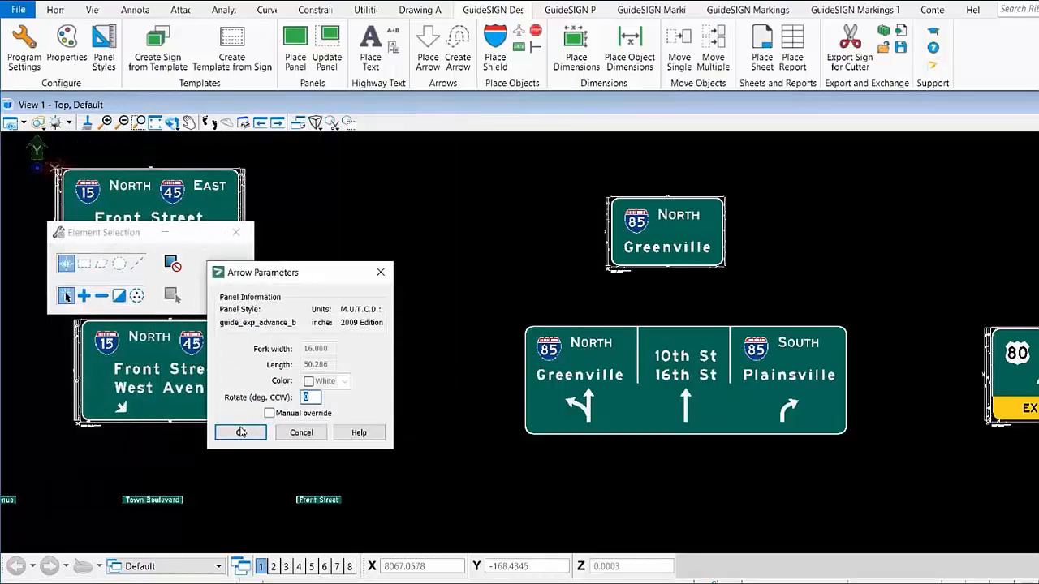
click(240, 432)
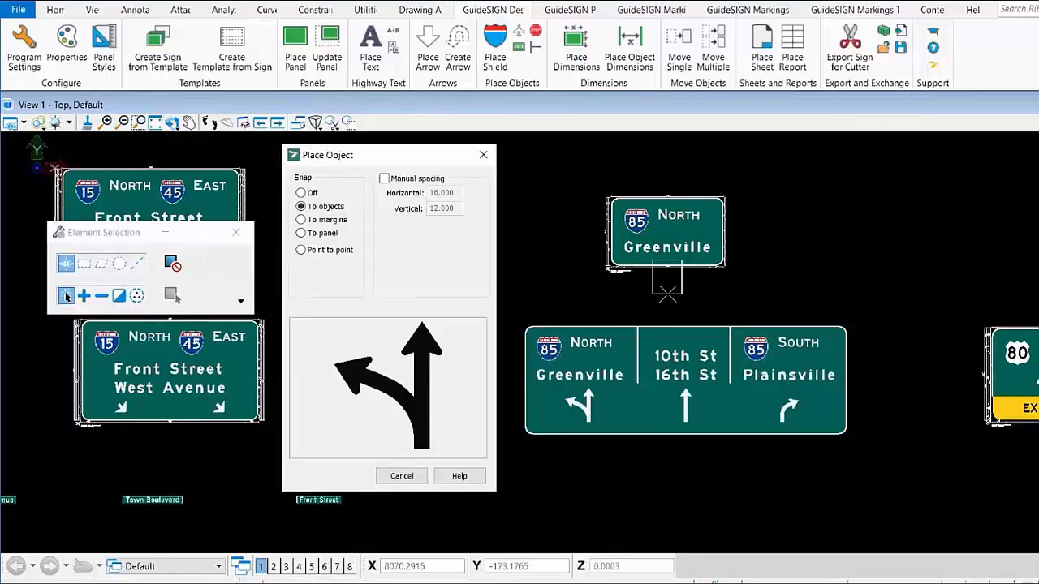
click(667, 293)
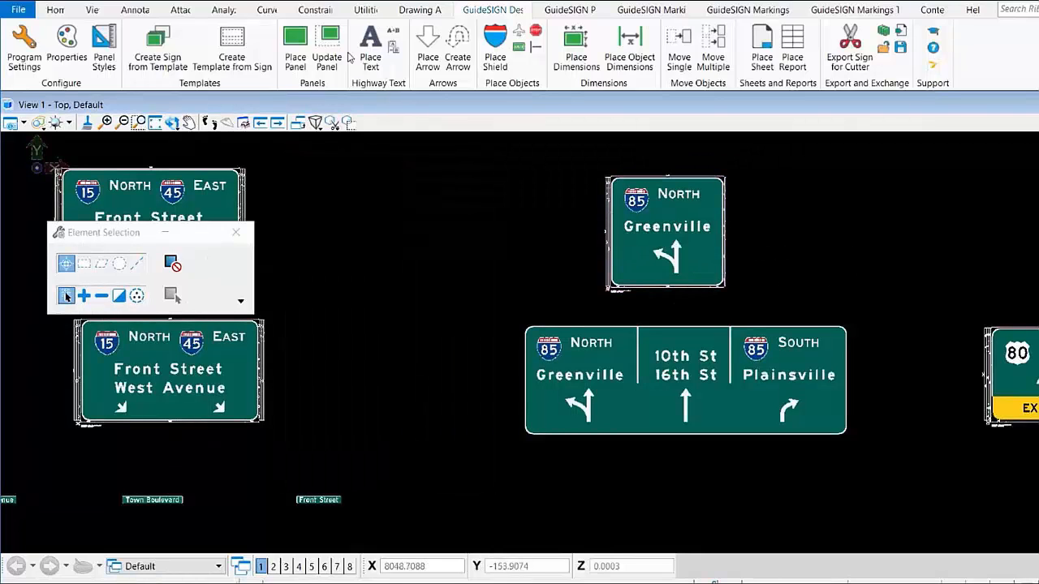
Place the Name text 10th St to the right of Greenville with manual spacing of 32 horizontal and 0 vertical
click(730, 234)
click(350, 228)
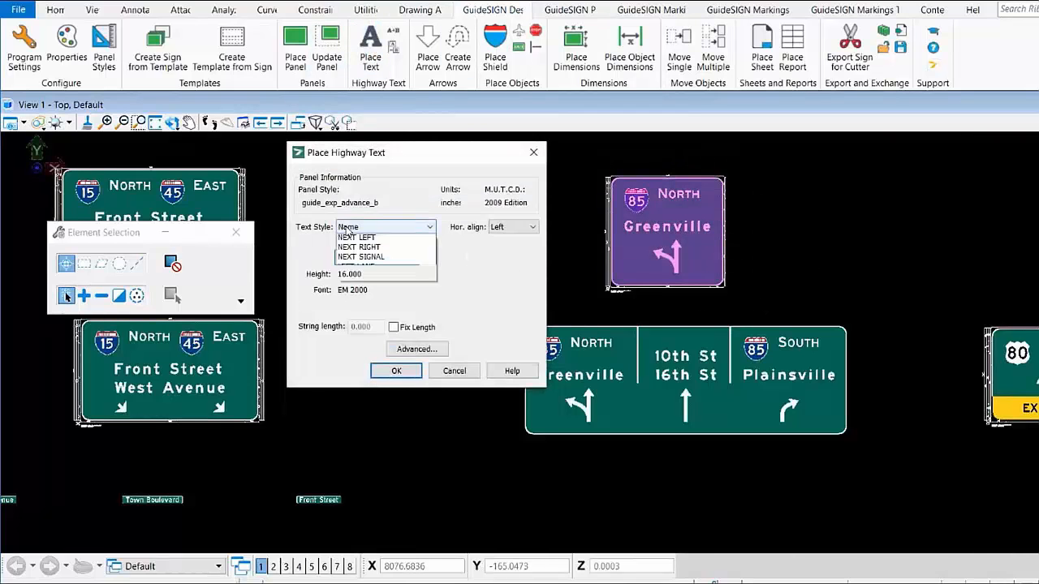
click(357, 240)
click(368, 259)
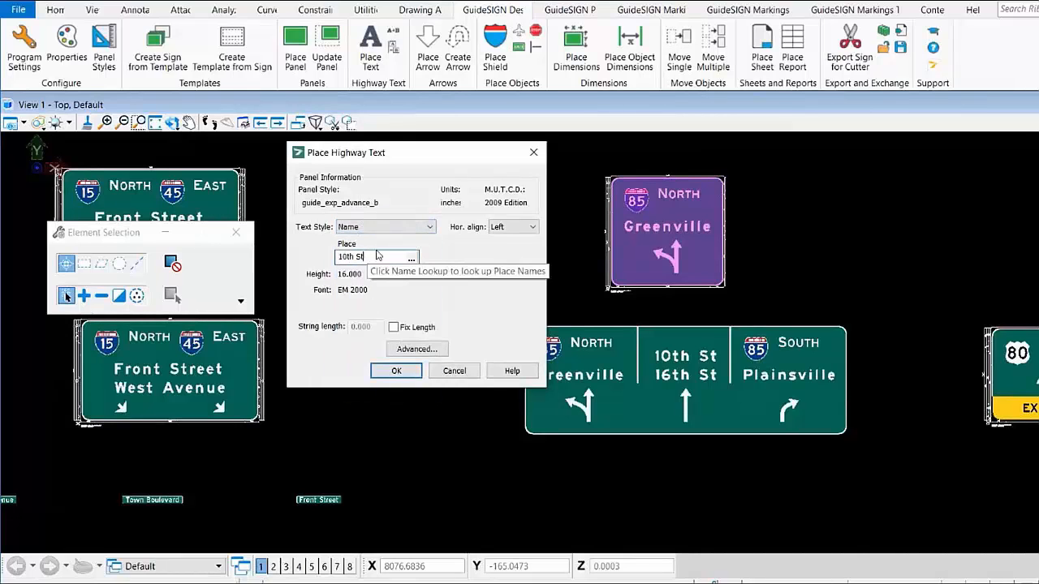
click(400, 372)
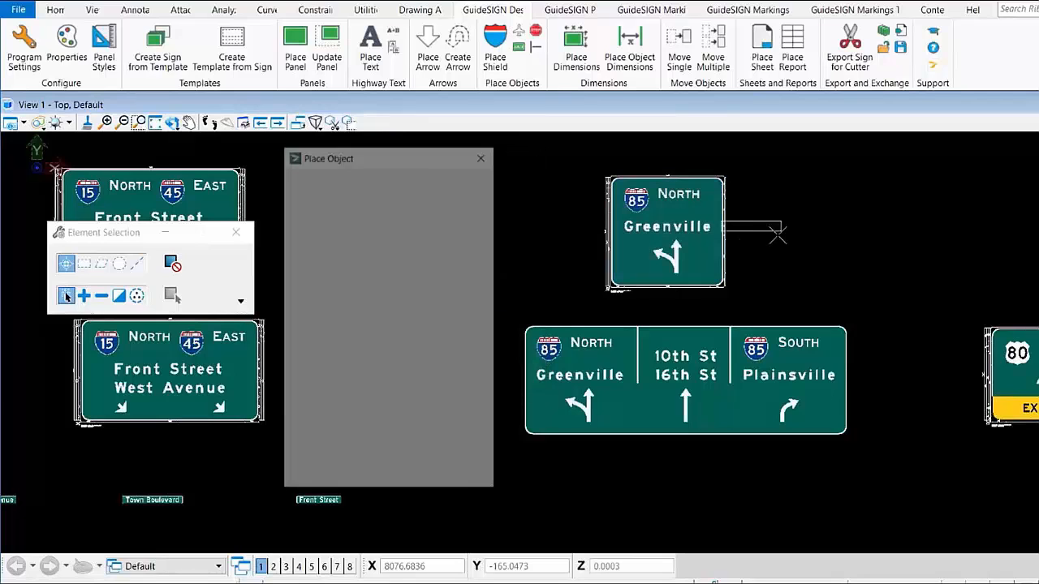
click(432, 178)
drag(459, 194, 405, 199)
text(32)
key(Tab)
text(0)
key(Tab)
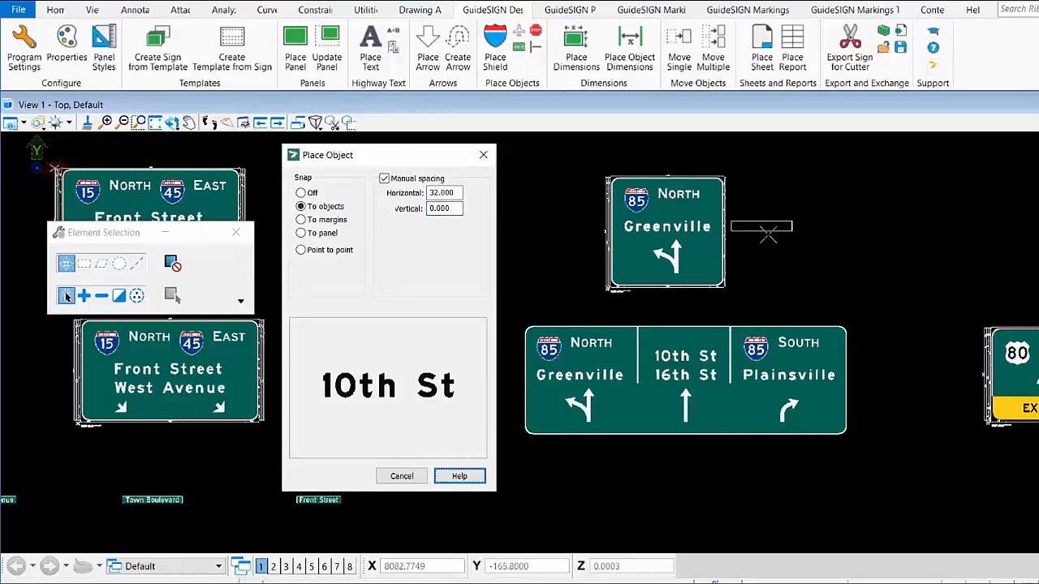
click(789, 243)
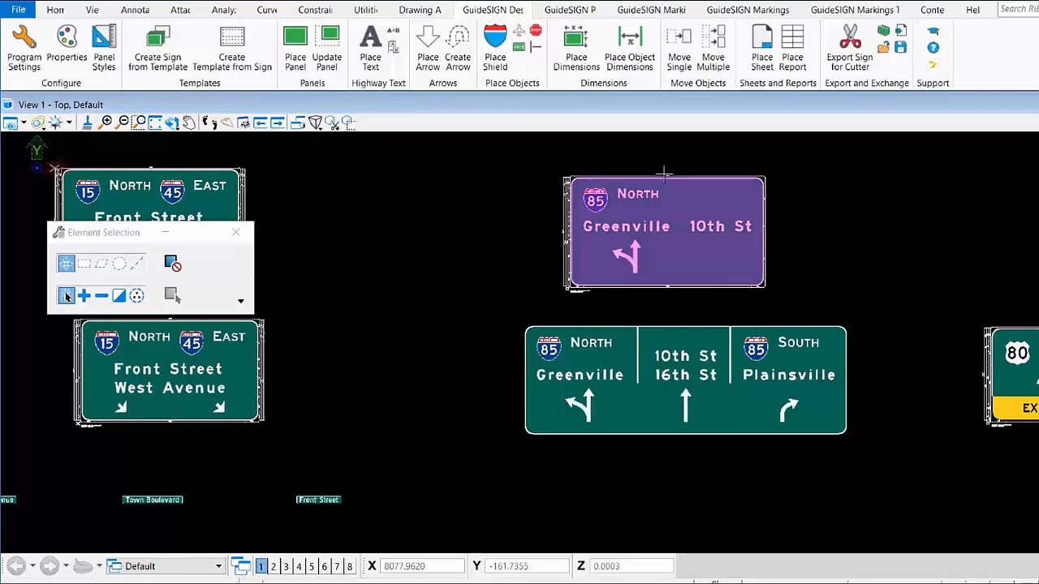
Change the 10th St text beside Greenville to 16th St
scroll(763, 231, up, 2)
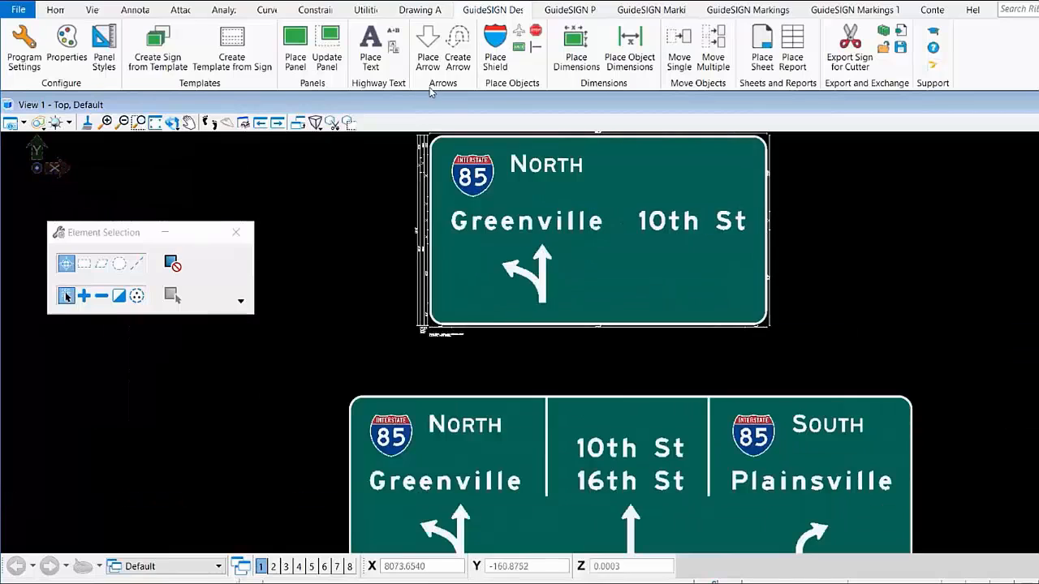
double_click(641, 220)
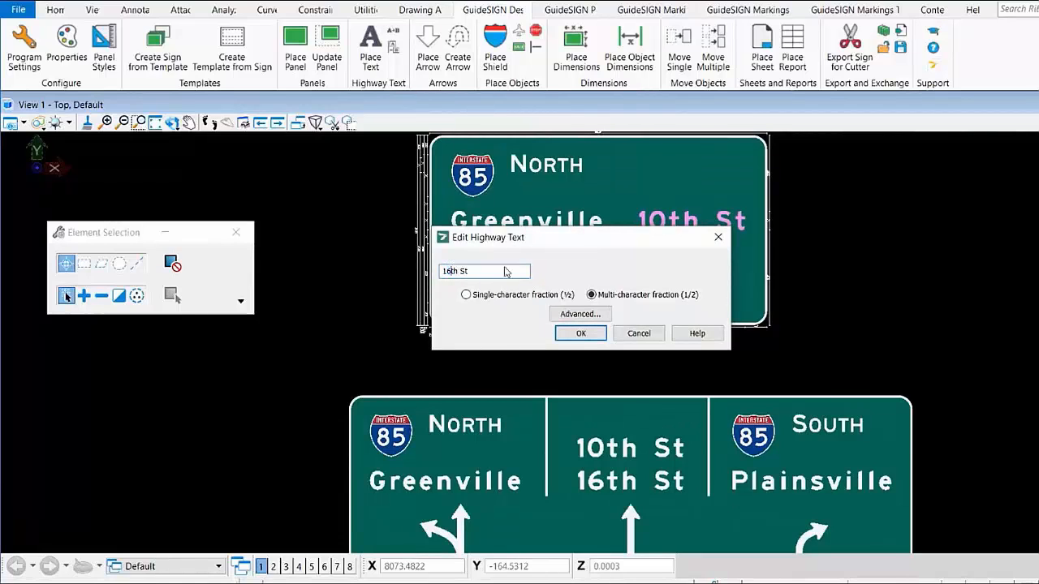
click(580, 332)
Place the Name text 10th St directly above 16th St, snapping to objects
click(370, 50)
click(657, 187)
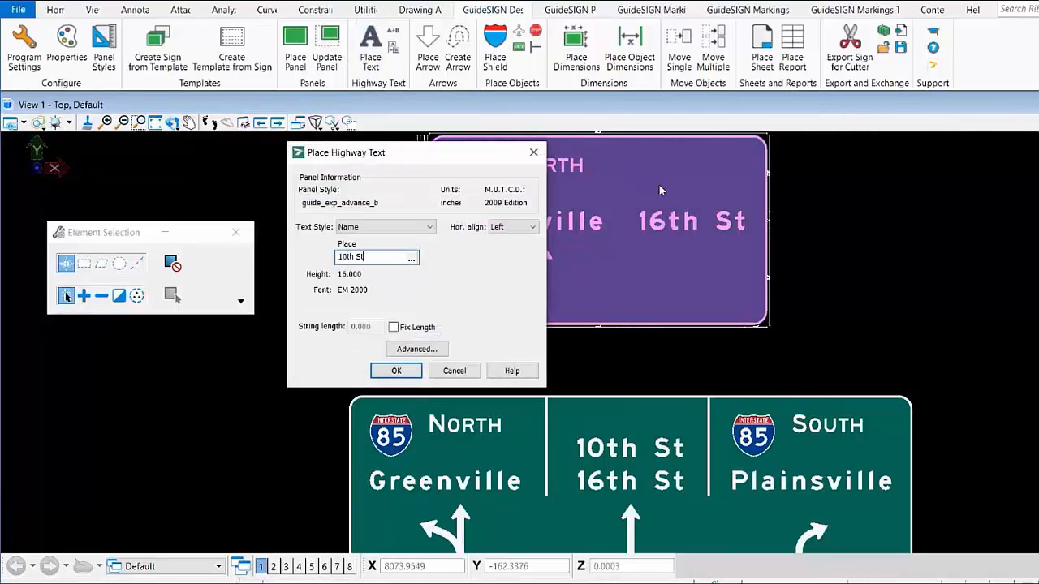
click(397, 370)
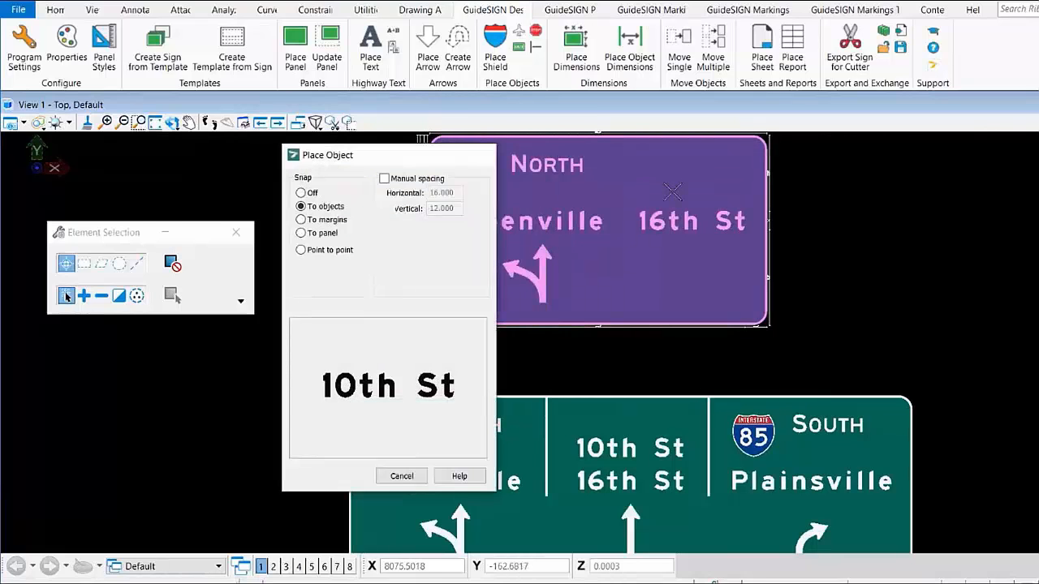
click(674, 189)
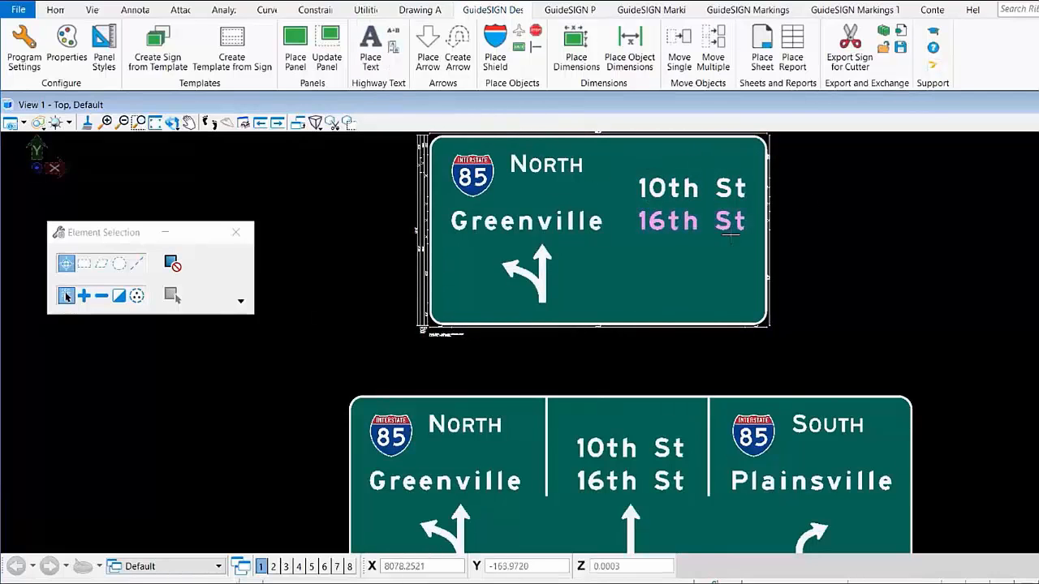
Place the Name text Plainville to the right of 16th St with manual spacing of 32 horizontal and 0 vertical
click(755, 223)
text(Plan)
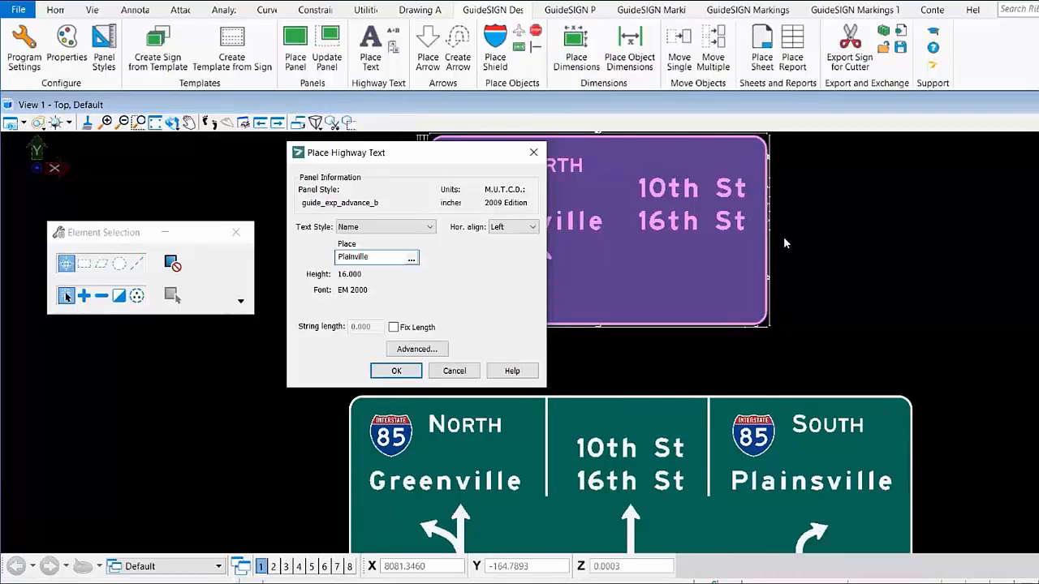
click(397, 371)
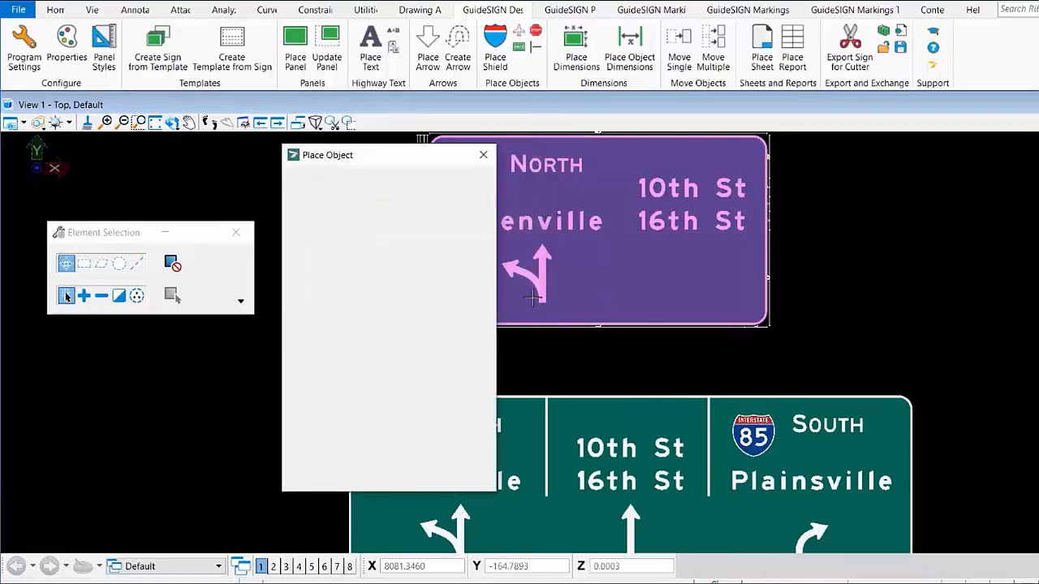
click(384, 177)
double_click(457, 192)
text(32)
double_click(457, 208)
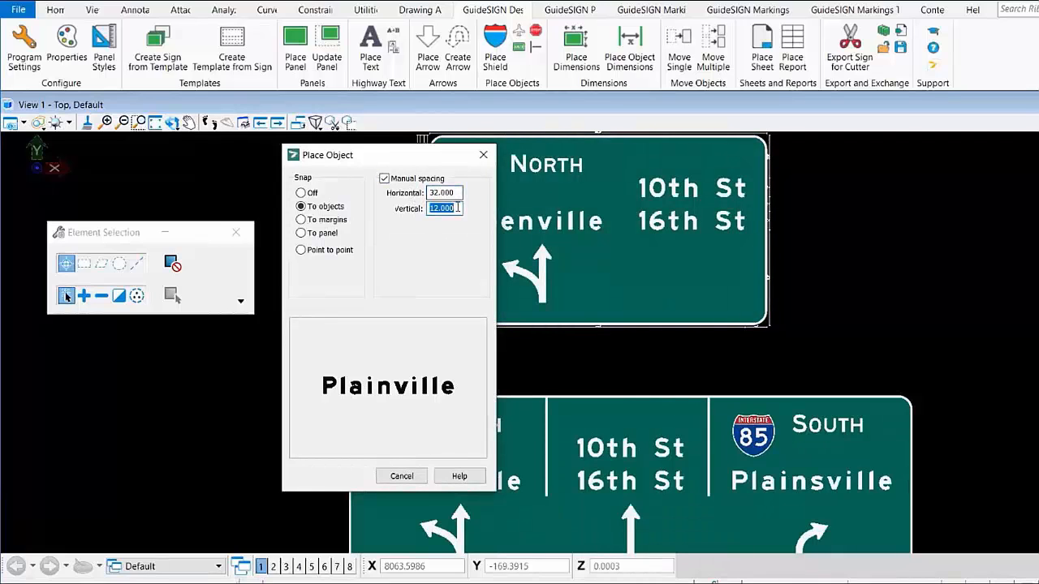
key(Tab)
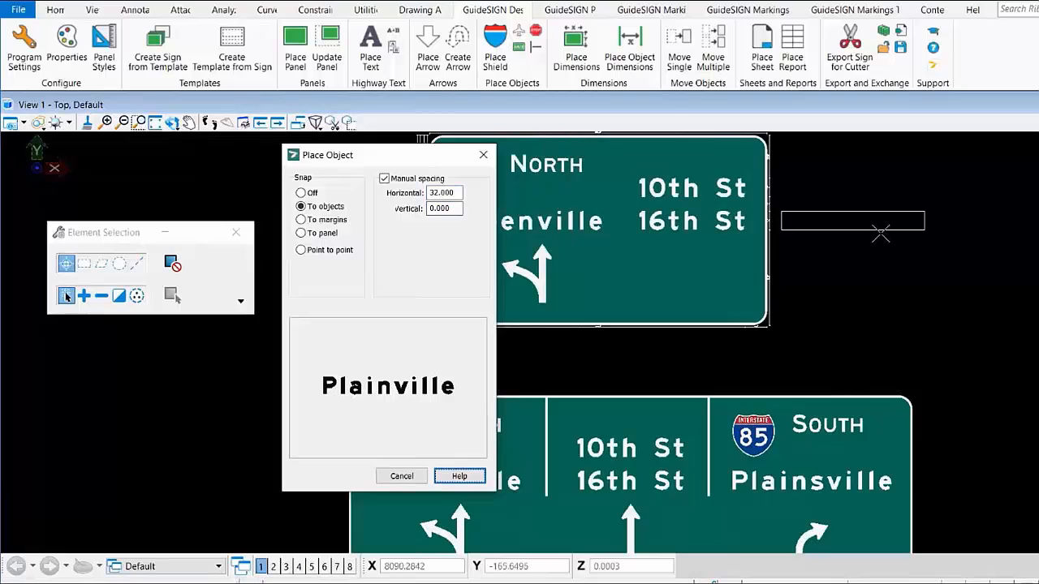
click(881, 234)
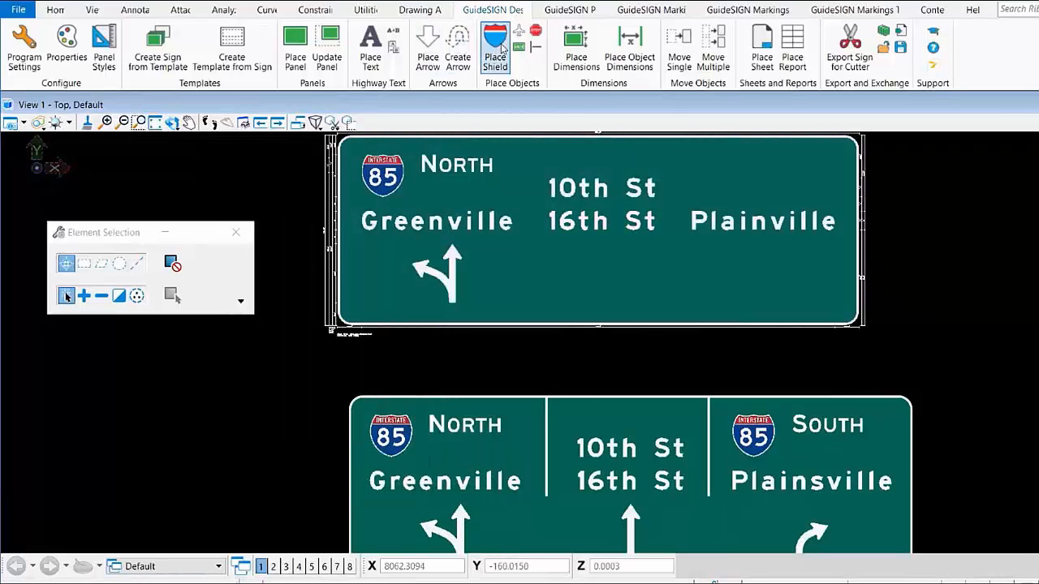
Place an Interstate route shield numbered 85 above the left end of Plainville, in line with the existing 85 shield
click(726, 214)
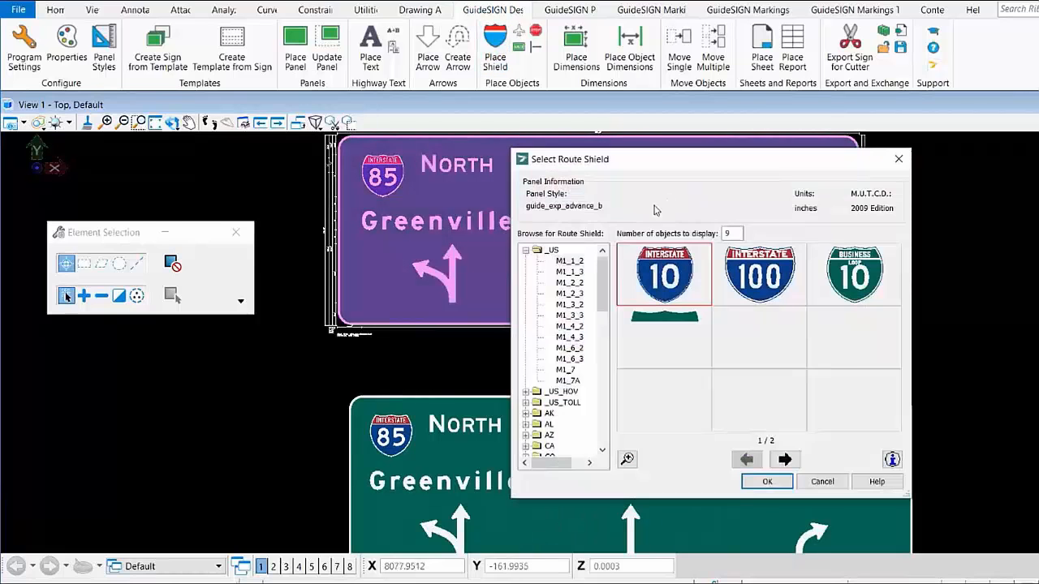
click(767, 482)
text(85)
click(361, 398)
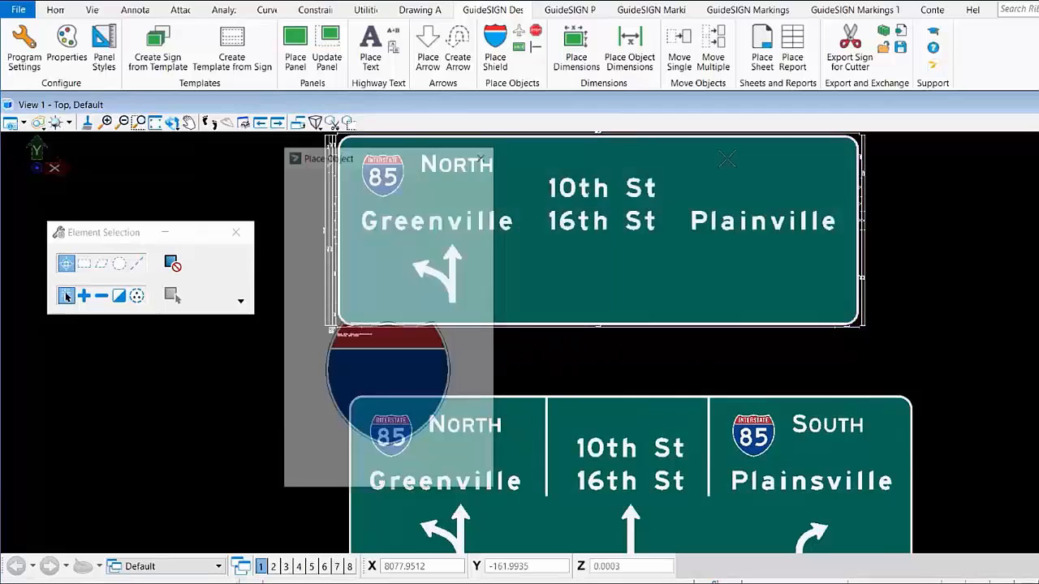
click(714, 176)
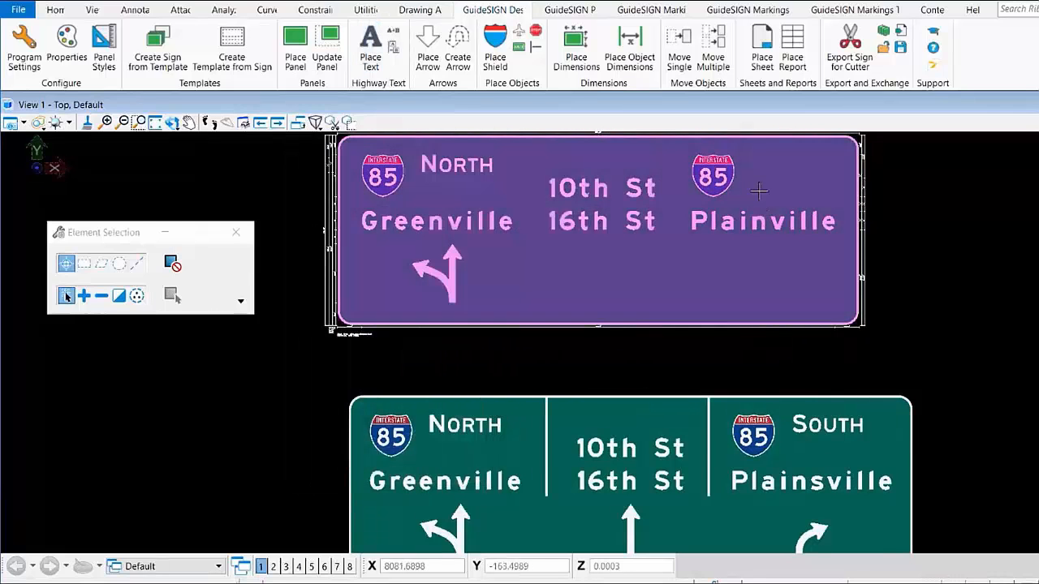
Place the SOUTH direction text to the right of the 85 shield above Plainville, snapping to objects
click(641, 229)
click(389, 226)
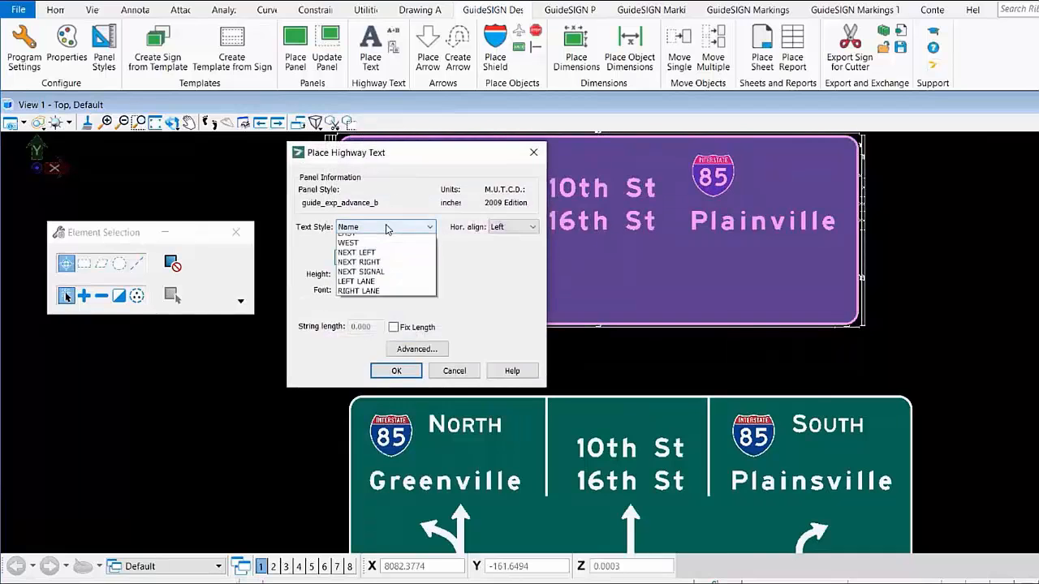
click(371, 339)
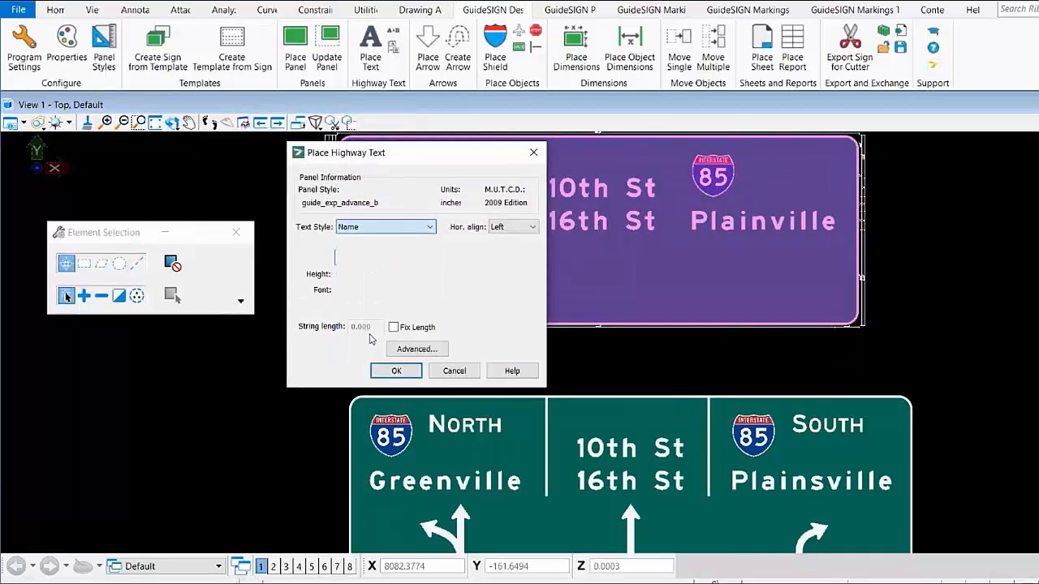
click(397, 371)
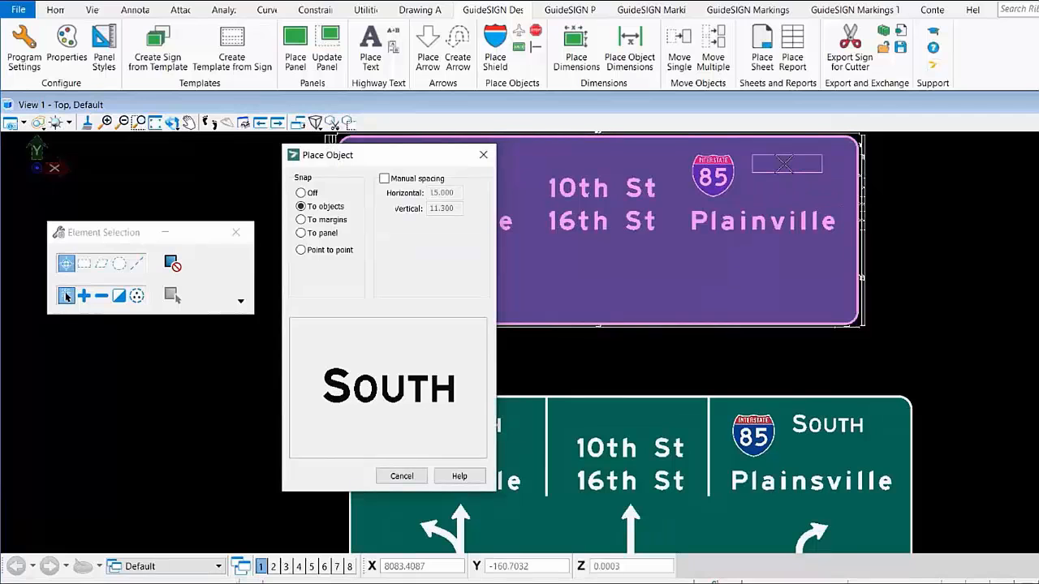
click(783, 164)
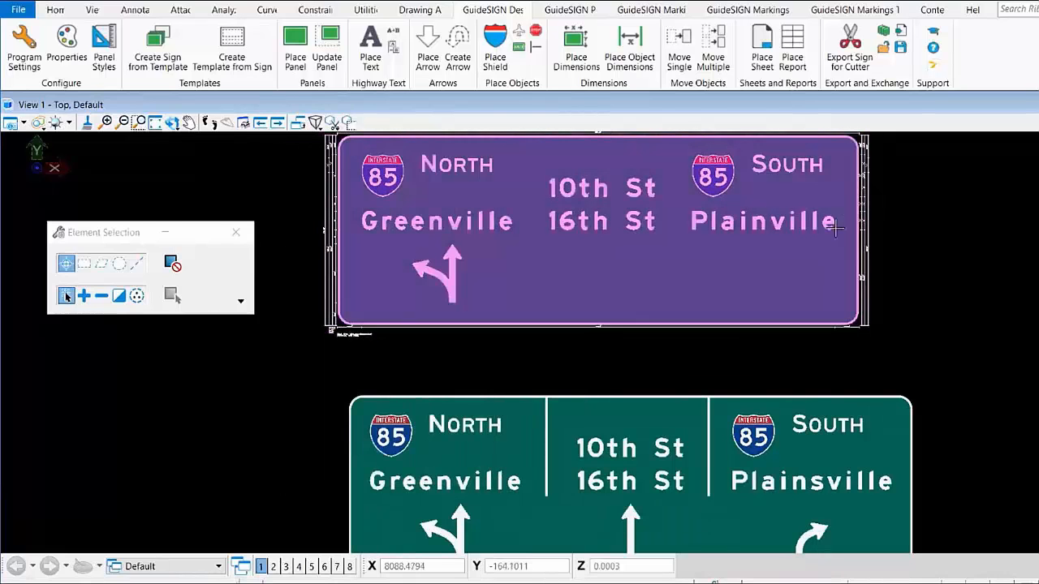
Place the straight-up through arrow from Diagrammatic 2 centred below 16th St, snapping to objects
scroll(795, 251, down, 1)
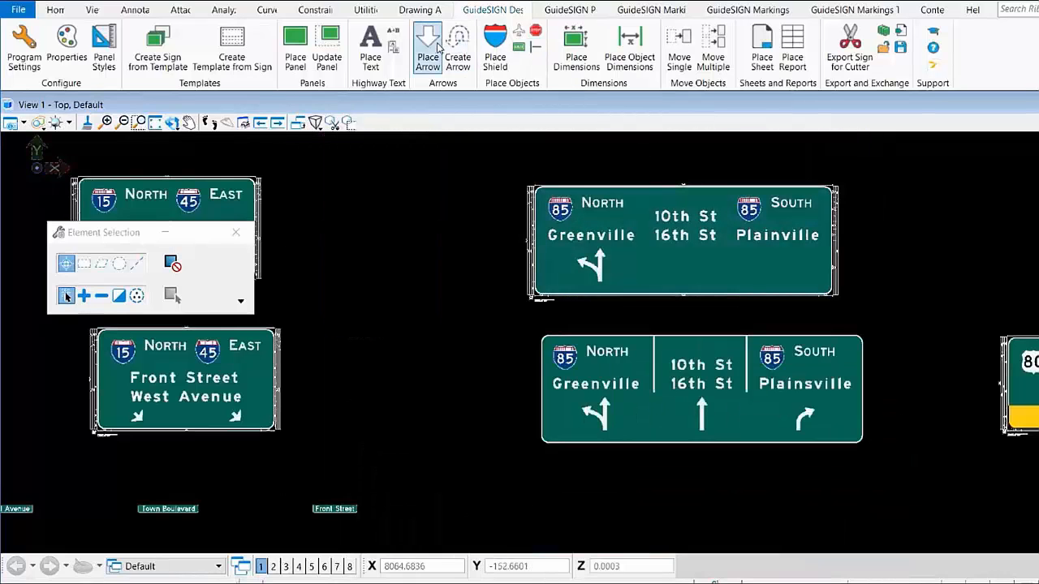
click(721, 274)
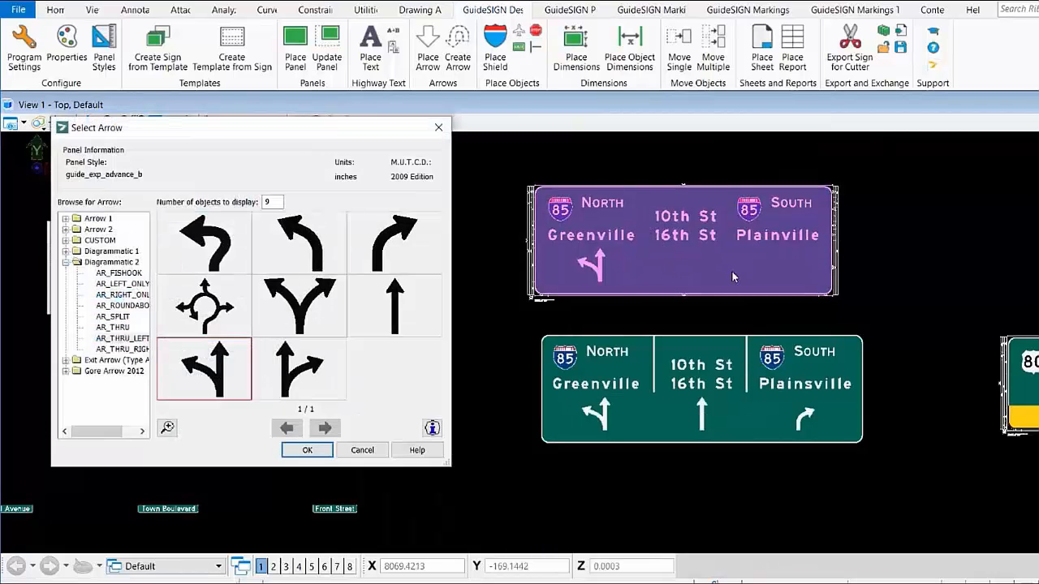
click(399, 313)
click(306, 450)
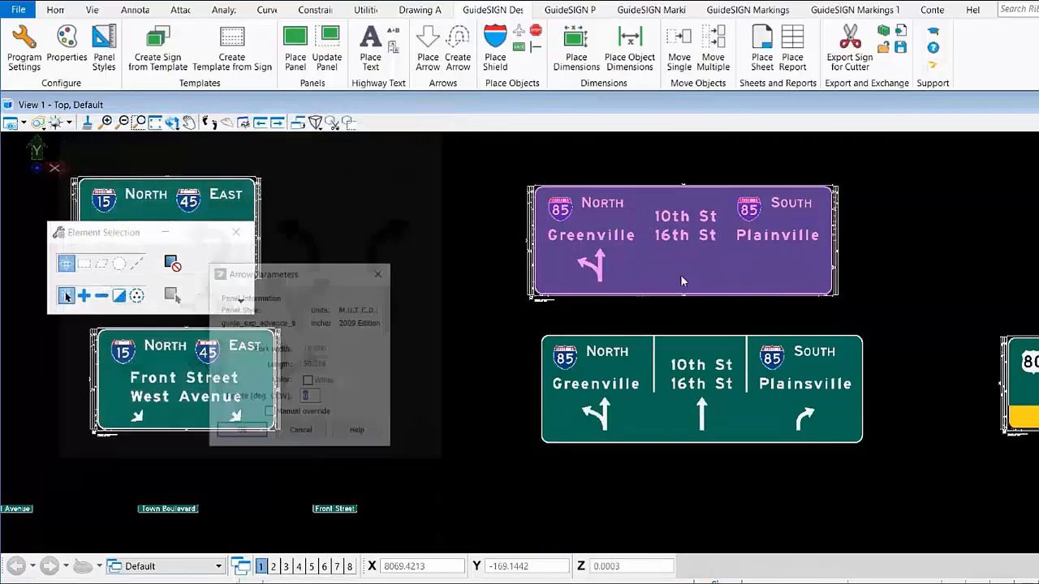
click(239, 433)
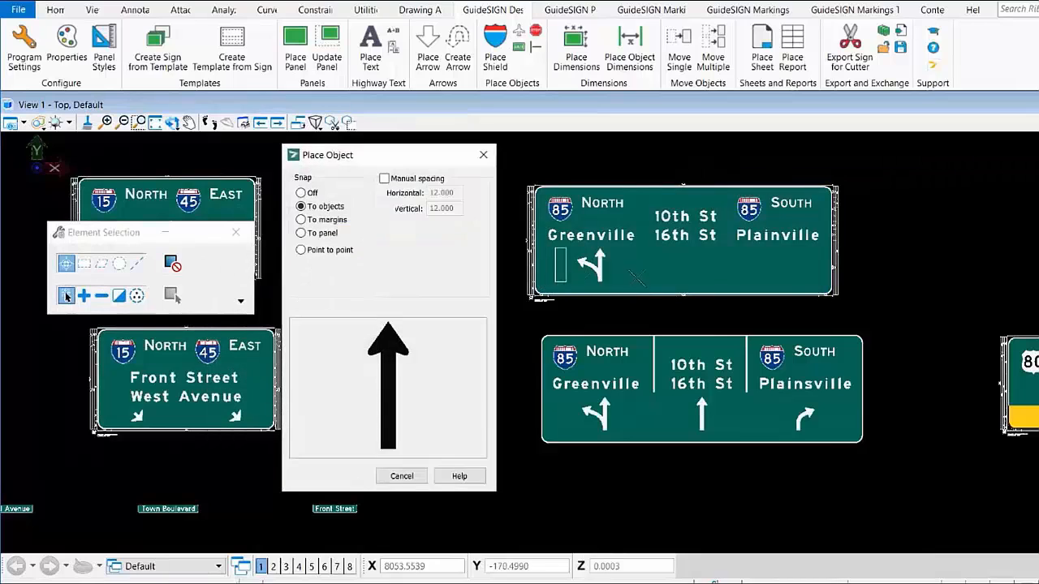
click(694, 266)
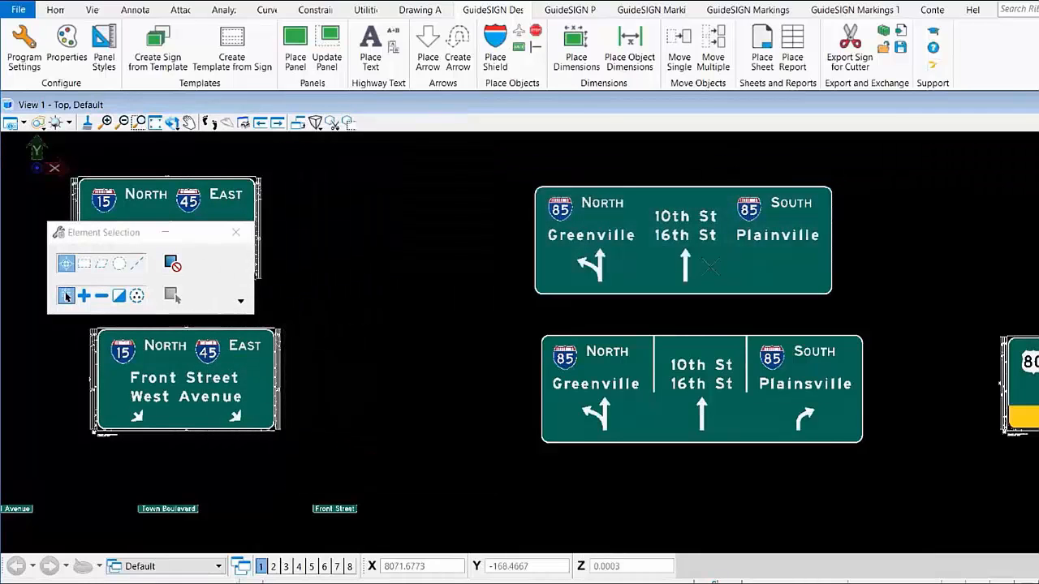
Place the curved right-only arrow from Diagrammatic 2 centred below Plainville, snapping to objects
click(428, 48)
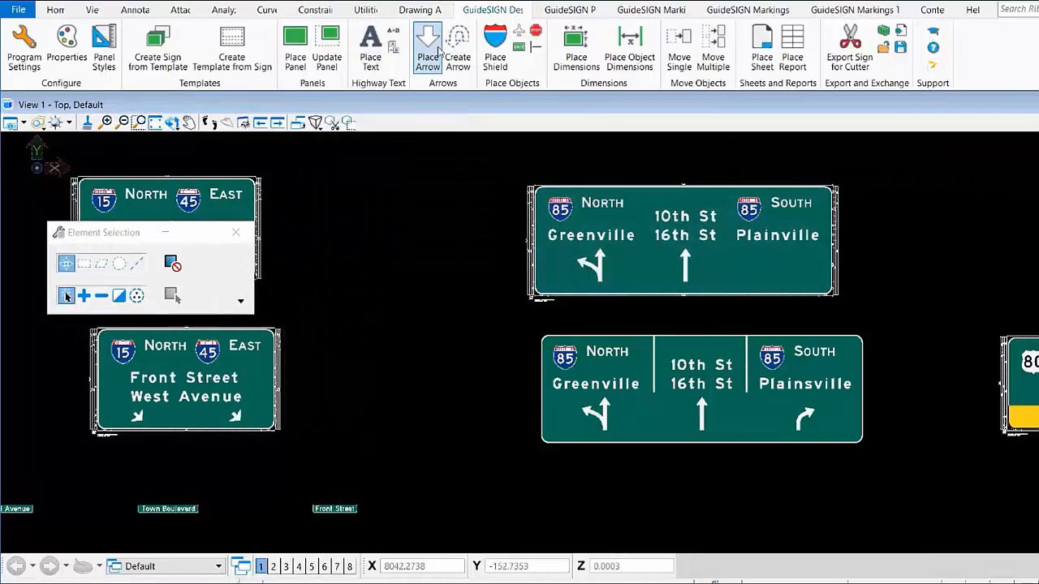
click(744, 265)
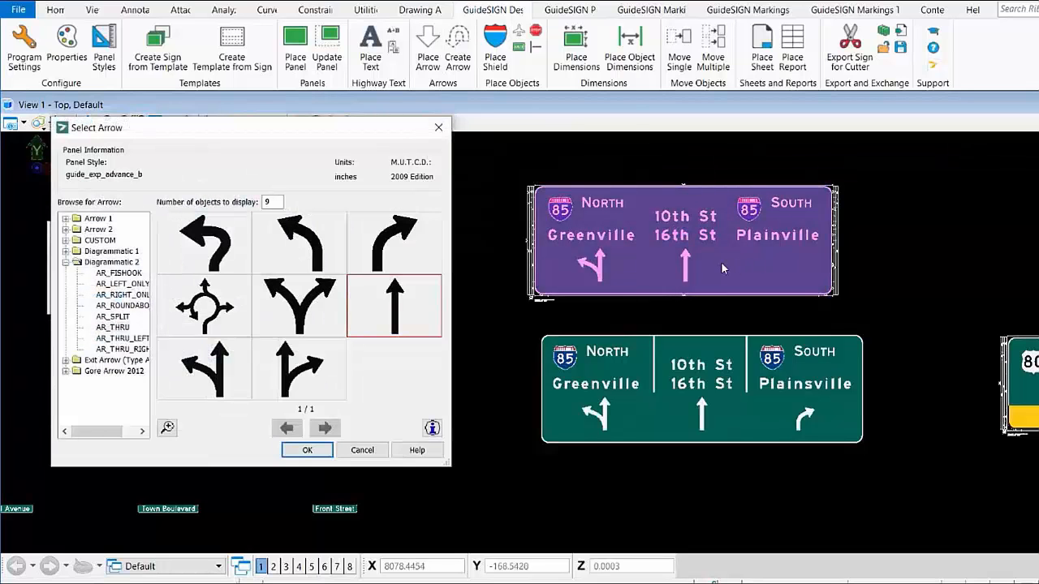
click(410, 244)
click(306, 450)
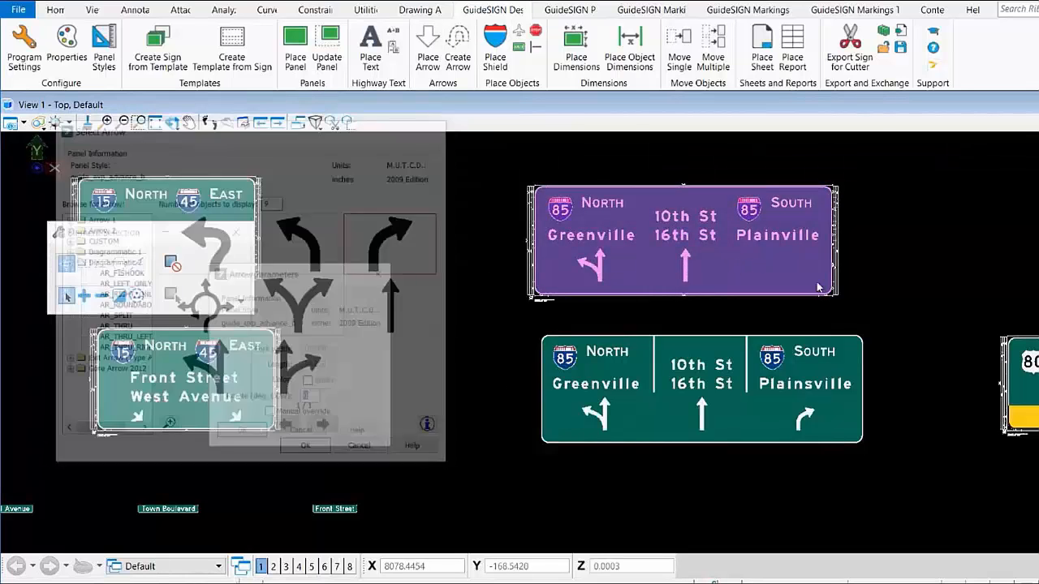
click(242, 432)
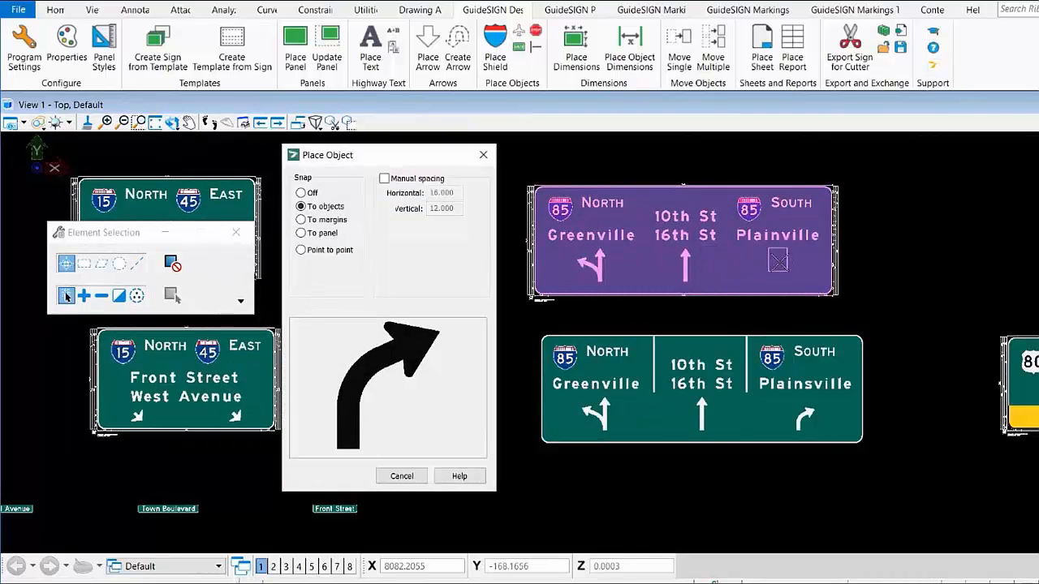
click(778, 259)
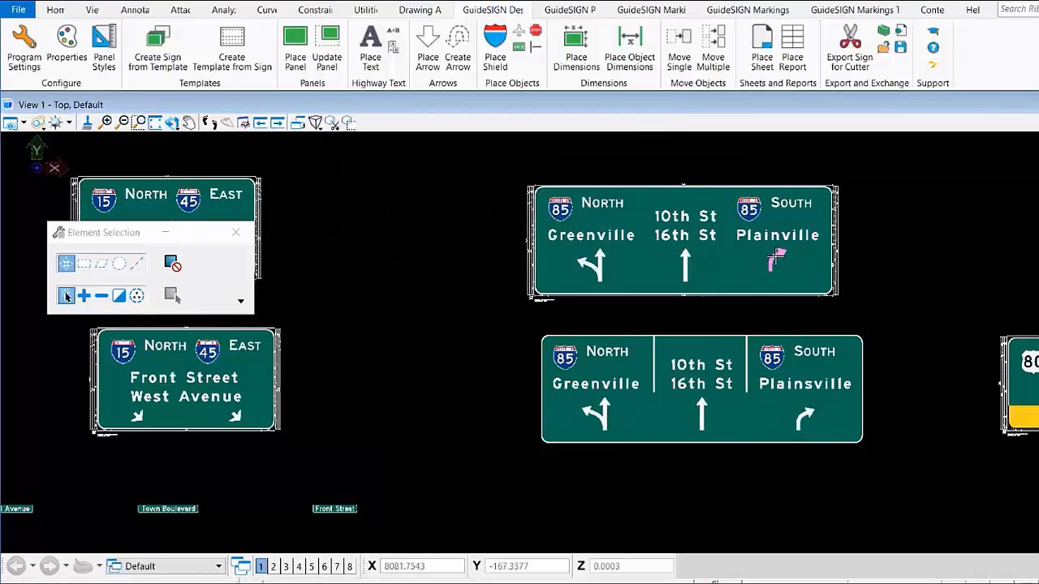
Move the curved right arrow down to the panel's lower margin with Fix X on and snapping to margins
scroll(778, 260, up, 2)
click(679, 57)
click(777, 260)
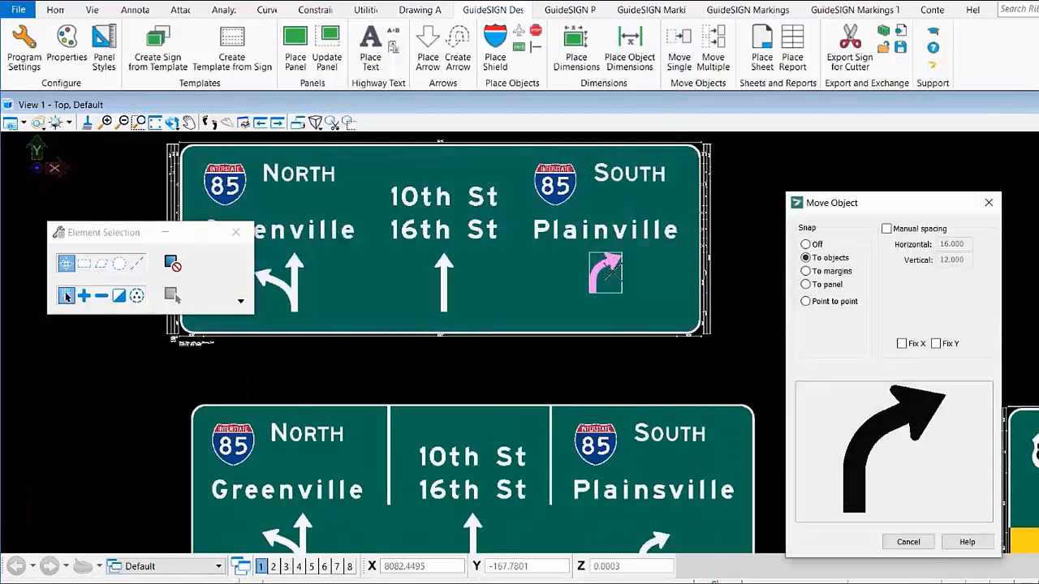
click(902, 344)
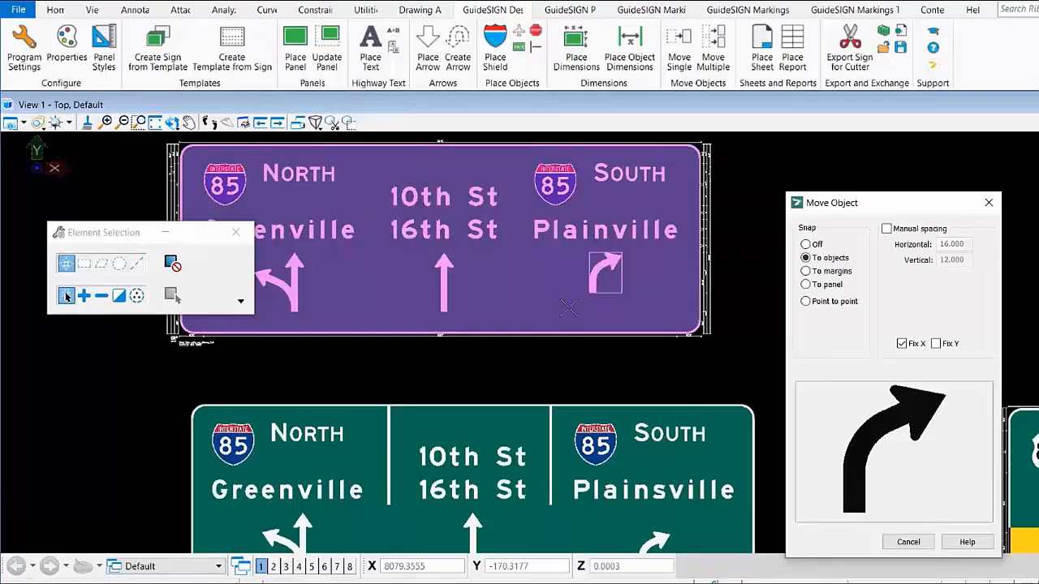
click(830, 272)
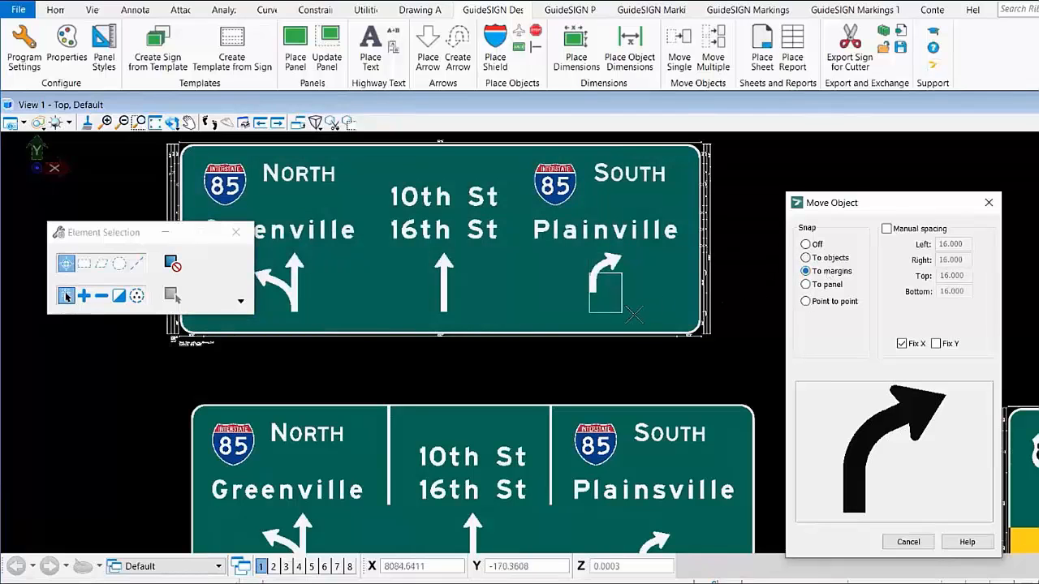
click(627, 306)
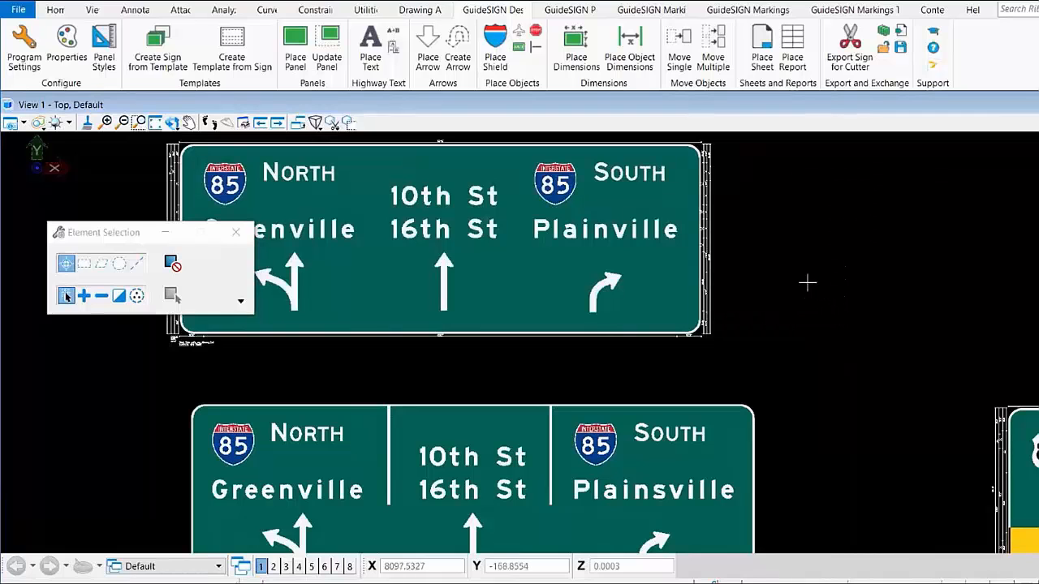
Place a vertical short line with a length of 80 inches from the upper border down between Greenville and 16th St, snapping to the border
middle_drag(954, 351, 1038, 376)
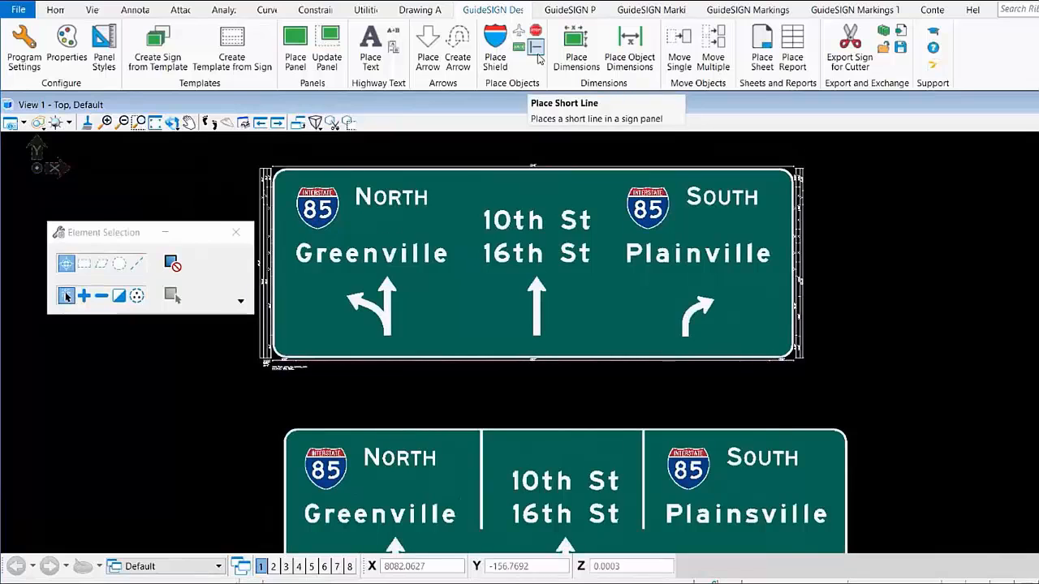
click(537, 49)
click(903, 269)
click(911, 282)
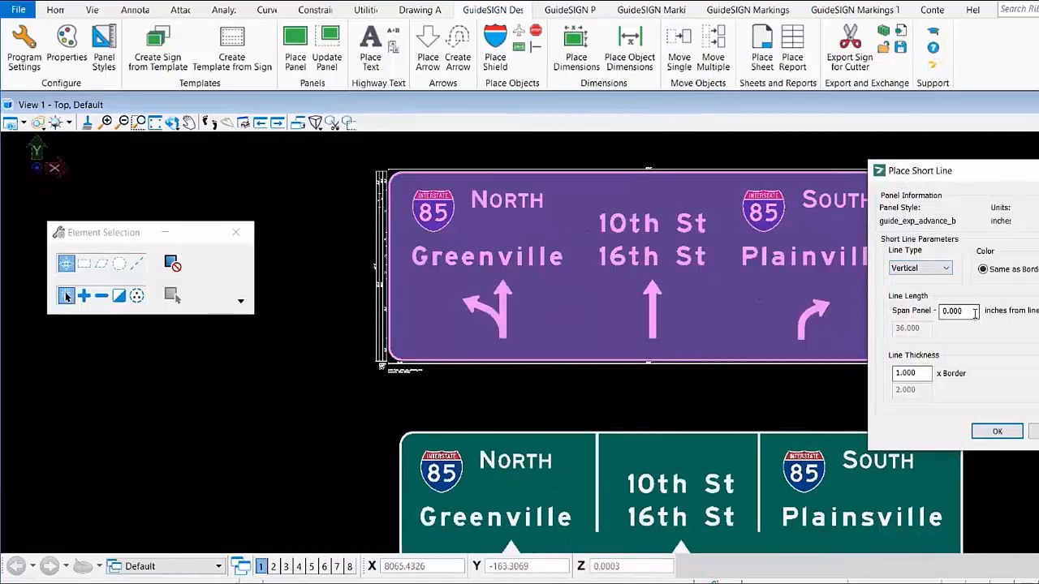
click(913, 310)
double_click(926, 328)
text(80)
click(995, 433)
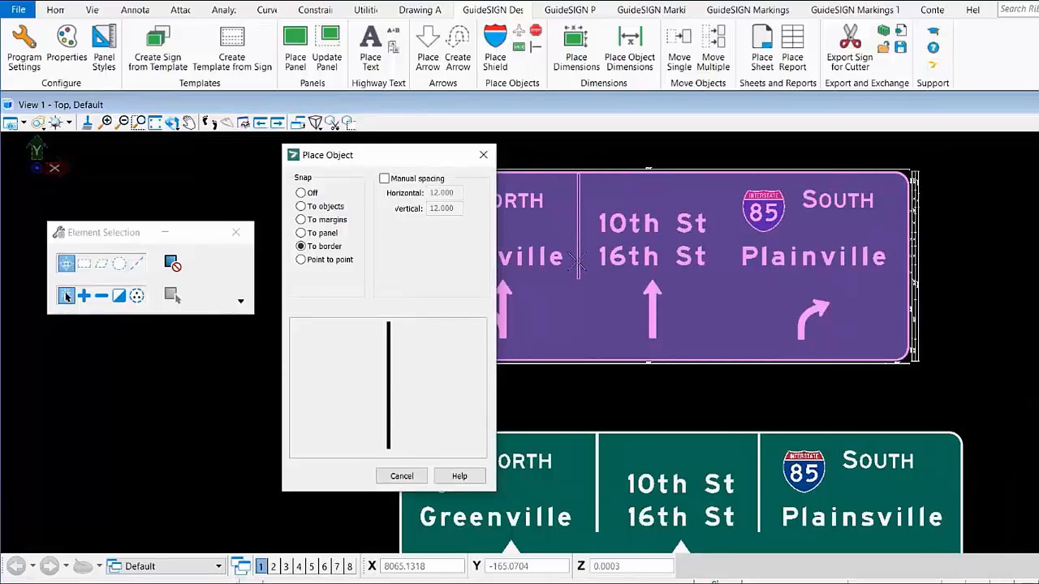
click(578, 264)
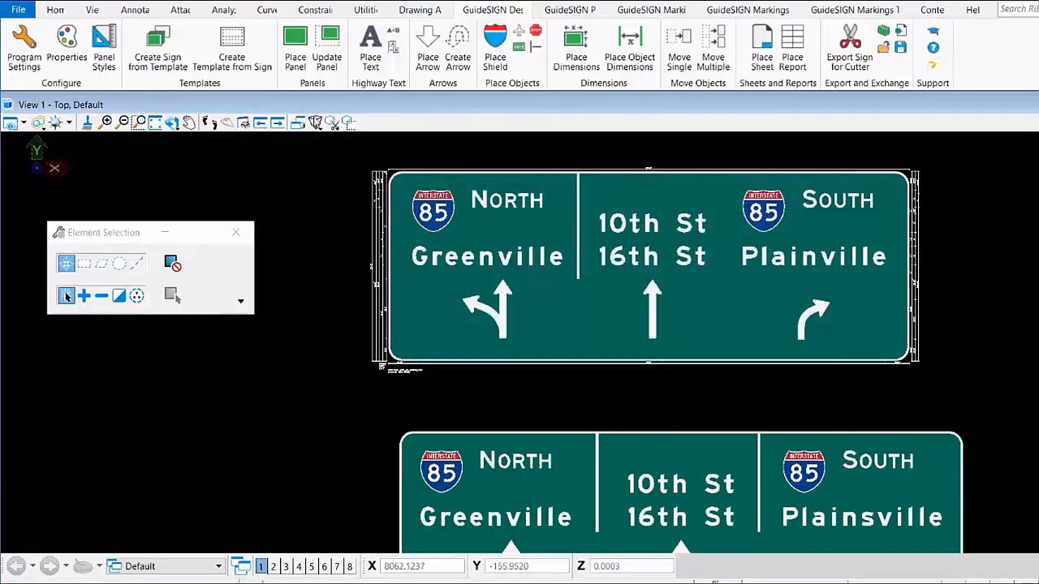
Copy the vertical divider line once, 10 units to the right, so it separates 16th St from Plainville
click(55, 11)
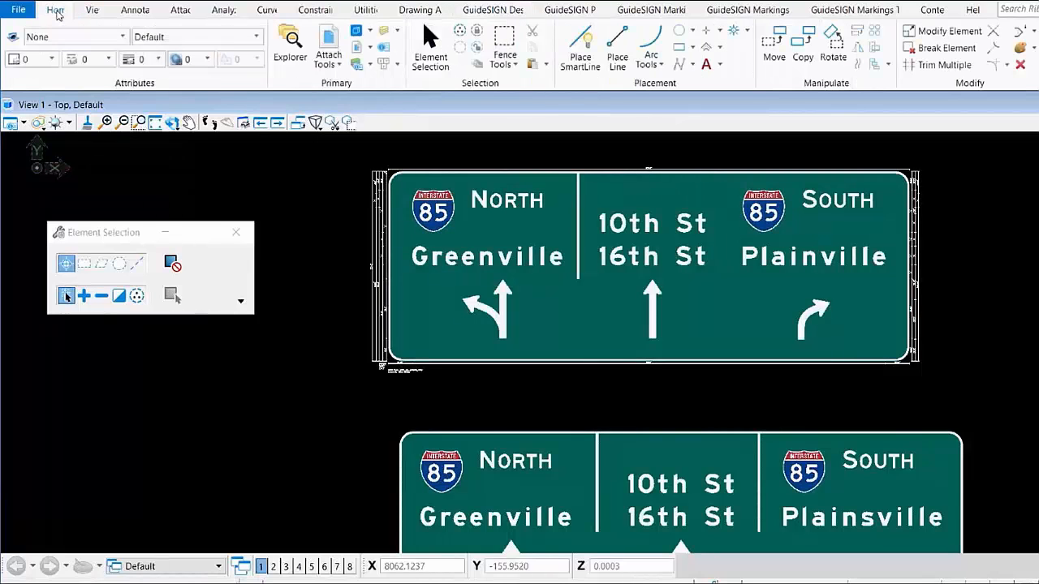
click(577, 235)
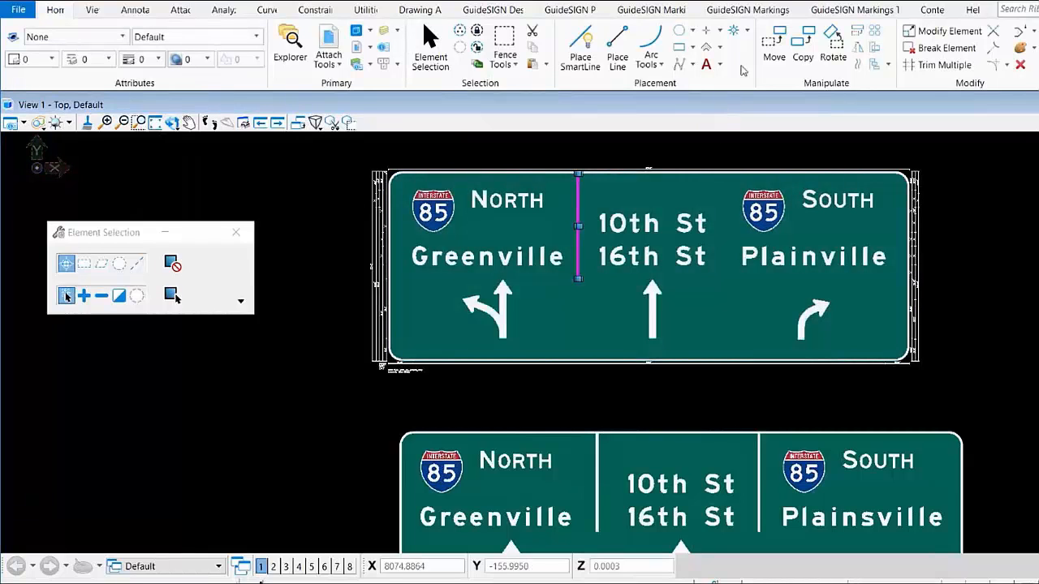
click(802, 44)
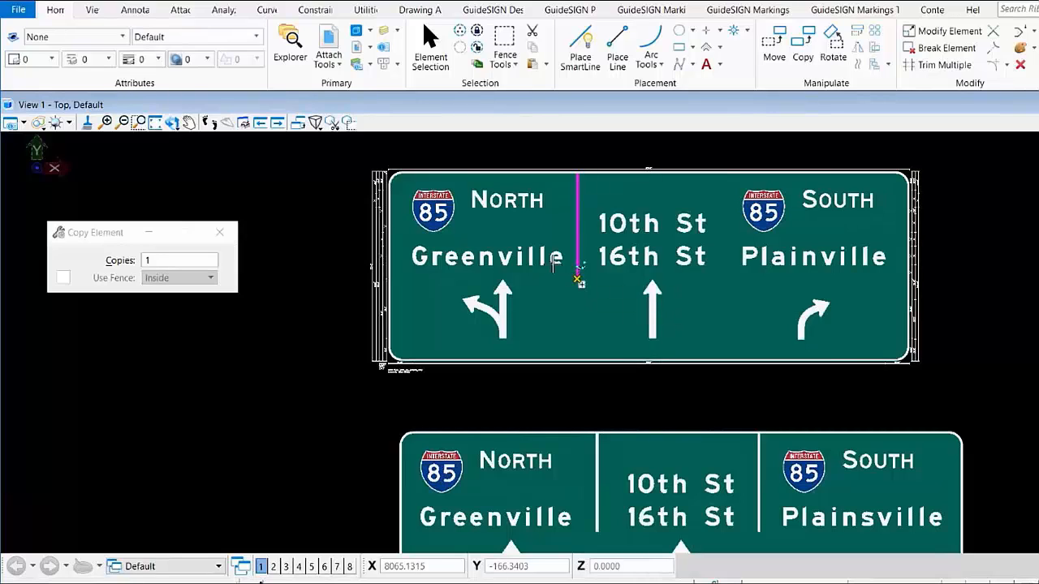
click(586, 283)
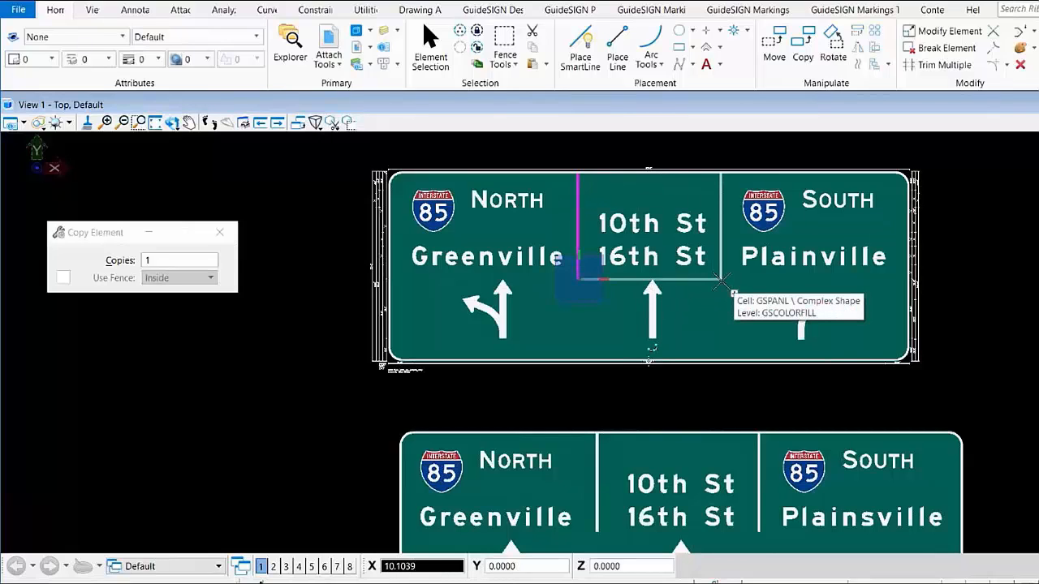
text(10)
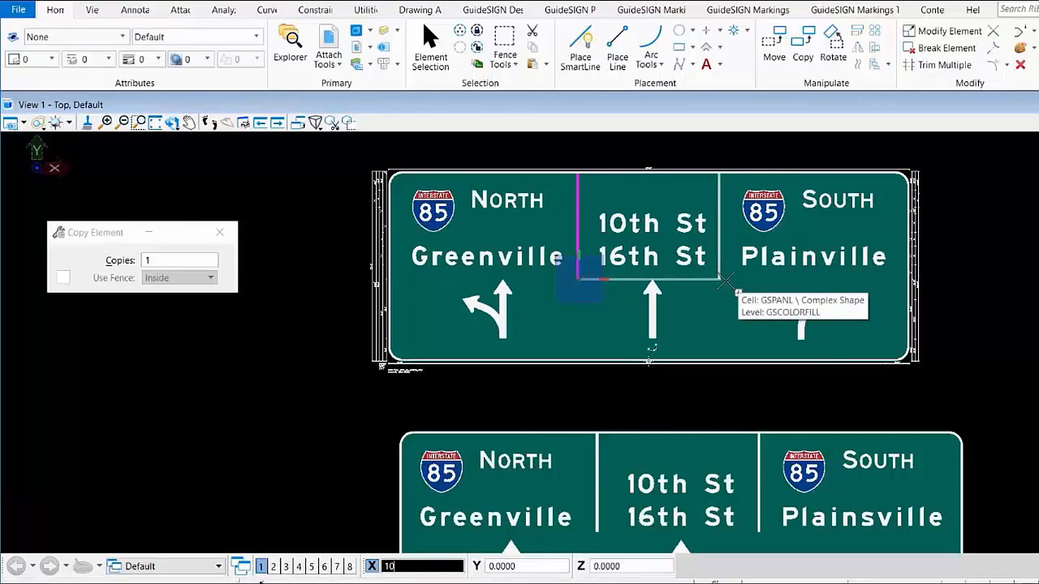
click(725, 281)
right_click(766, 302)
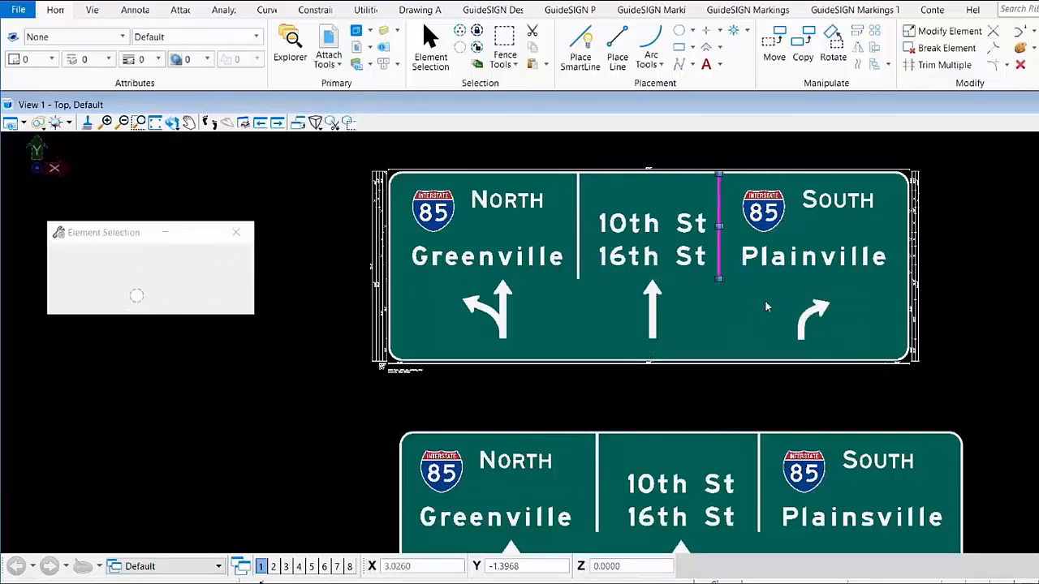
click(989, 297)
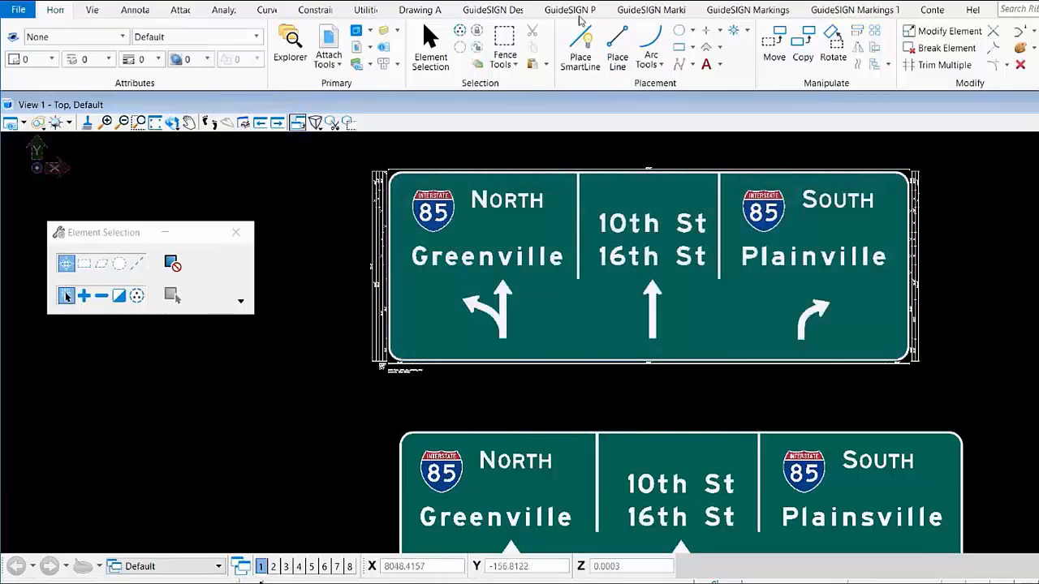
Look over the finished highway guide signs and the remaining examples, including the Abilene exit sign and the row of bicycle signs
click(492, 10)
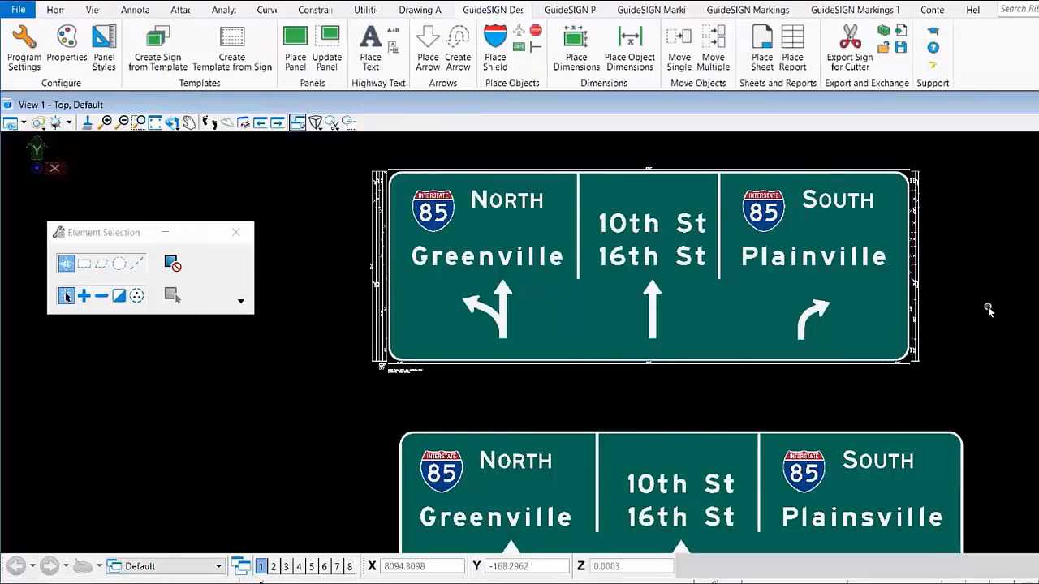
scroll(984, 309, down, 3)
middle_drag(1028, 313, 856, 276)
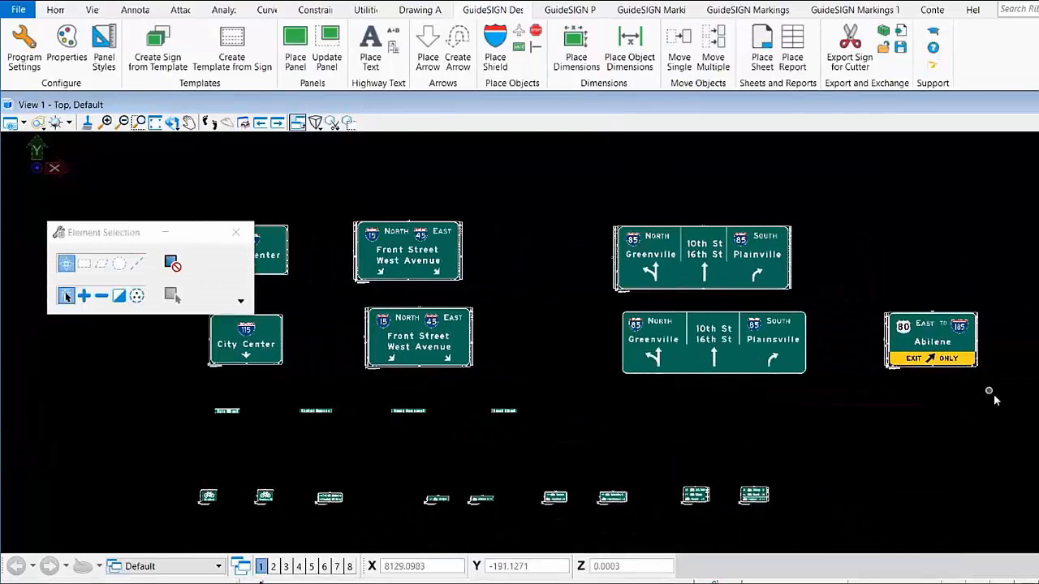
middle_drag(994, 394, 765, 387)
middle_drag(992, 396, 696, 389)
scroll(802, 388, down, 3)
middle_drag(399, 427, 557, 364)
scroll(313, 340, up, 3)
scroll(444, 262, up, 1)
middle_drag(763, 385, 482, 365)
scroll(730, 381, down, 1)
middle_drag(963, 391, 645, 367)
middle_drag(679, 361, 726, 210)
mouse_move(282, 428)
middle_down()
mouse_move(353, 375)
mouse_move(573, 360)
mouse_move(897, 304)
middle_up()
scroll(353, 375, up, 1)
scroll(257, 364, up, 1)
middle_drag(257, 364, 189, 407)
scroll(550, 436, down, 1)
scroll(622, 394, down, 3)
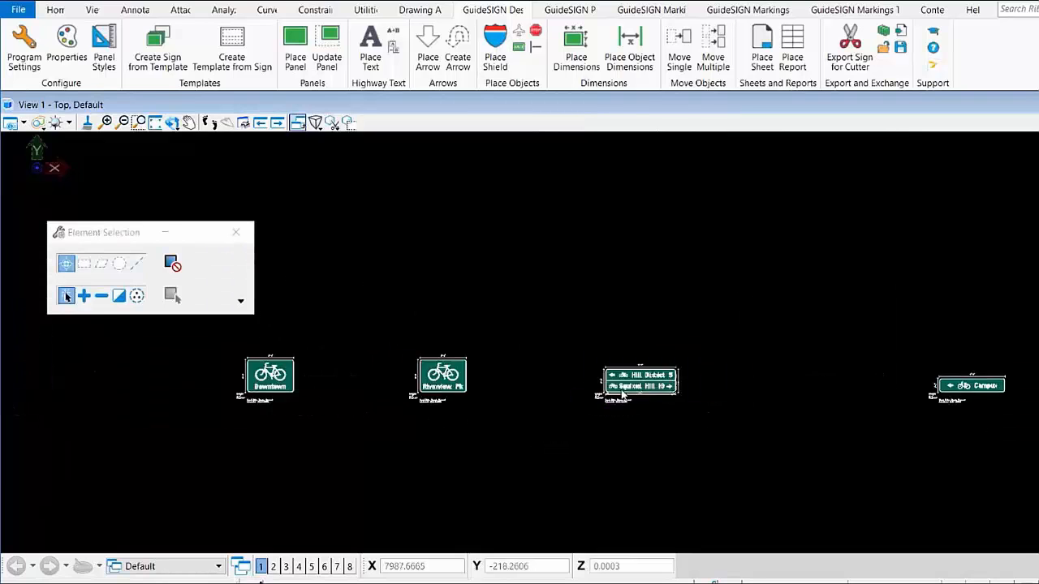
Look over the bicycle signs and the other sign groups in the drawing, ending at the two Greenville signs
middle_drag(746, 373, 414, 395)
scroll(565, 386, down, 2)
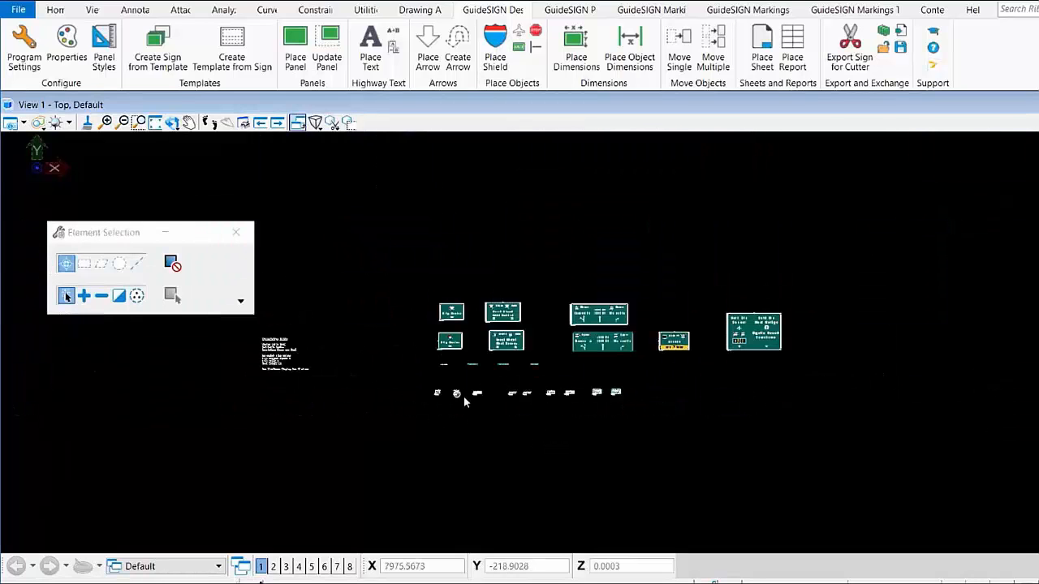
scroll(568, 390, down, 2)
middle_drag(747, 374, 390, 362)
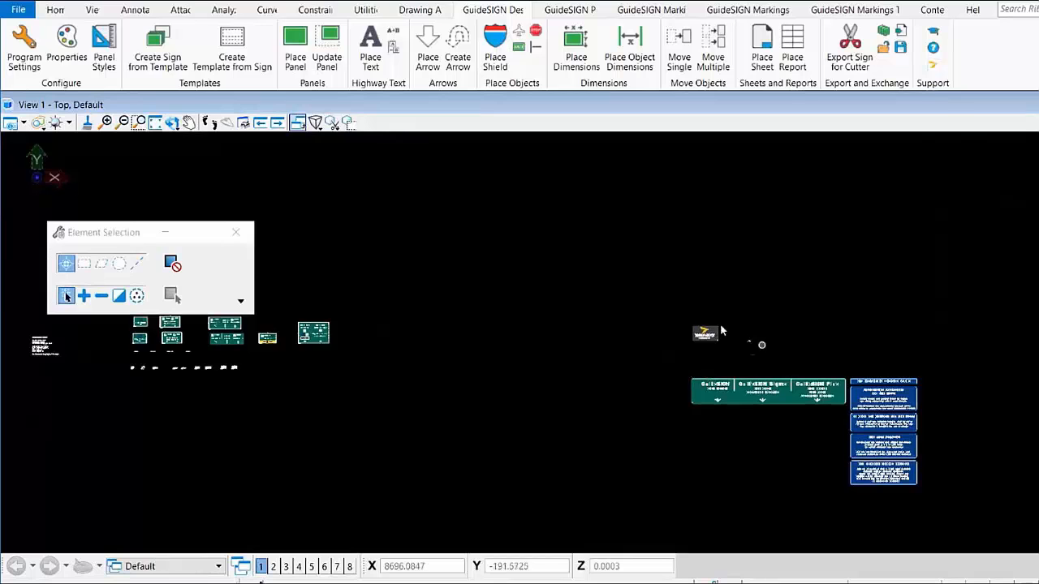
scroll(723, 331, up, 5)
scroll(946, 445, up, 7)
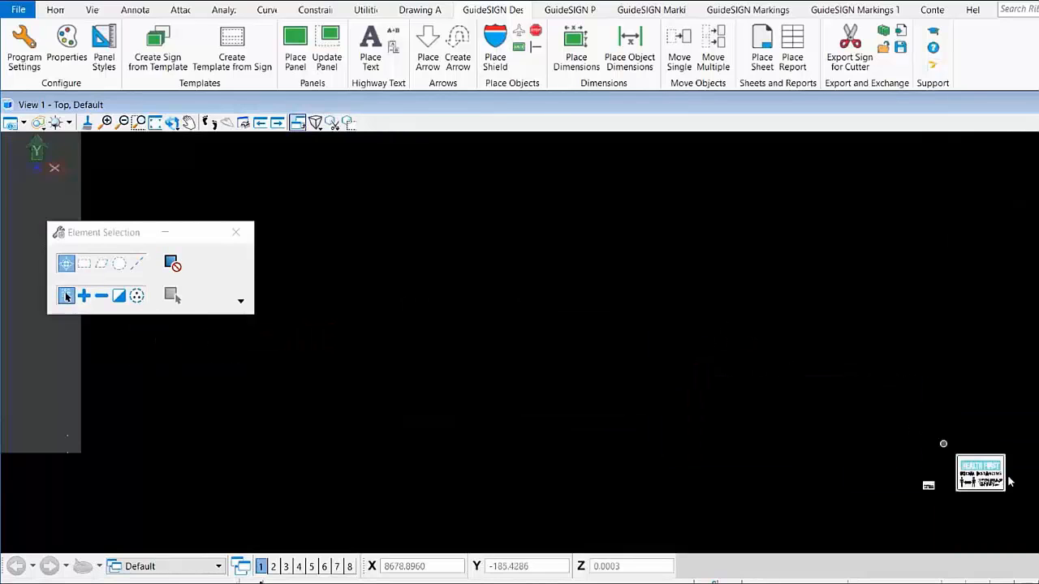
scroll(942, 433, down, 8)
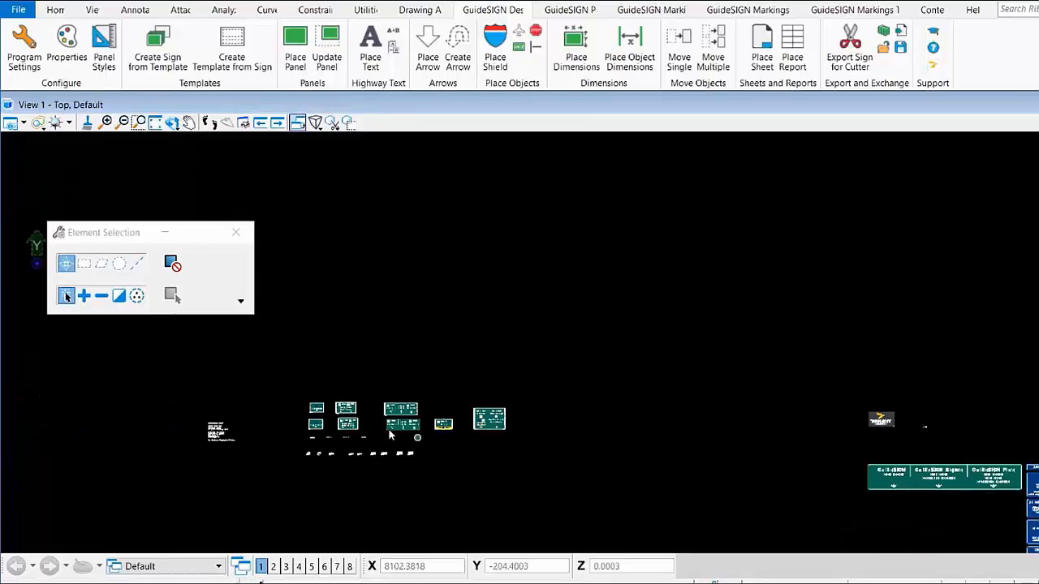
scroll(390, 436, up, 6)
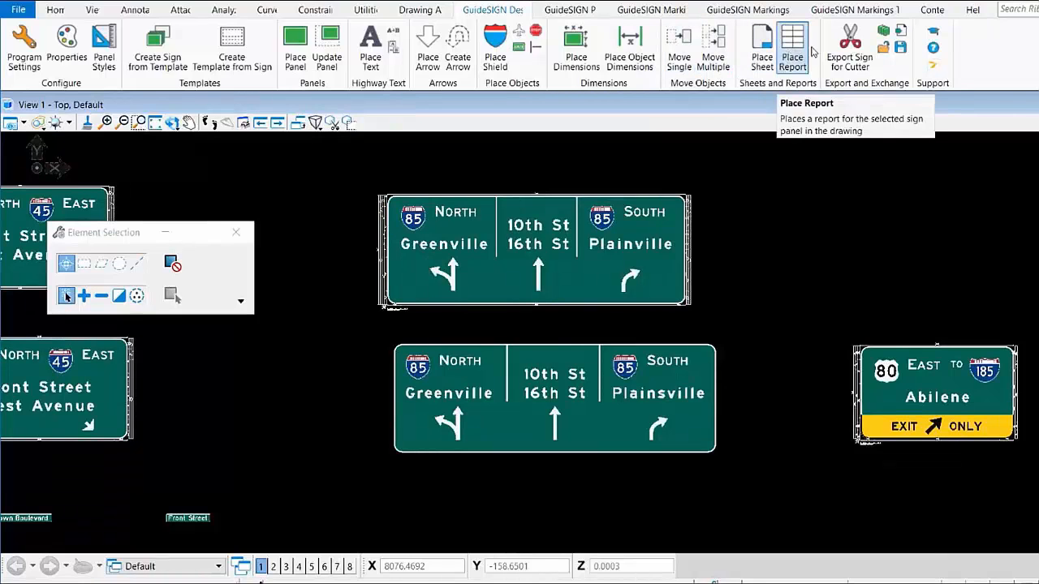
Open the sign library -GuideSIGN 8 Webinar.cel from C:\Custom GuideSIGN Libraries for adding signs
click(884, 32)
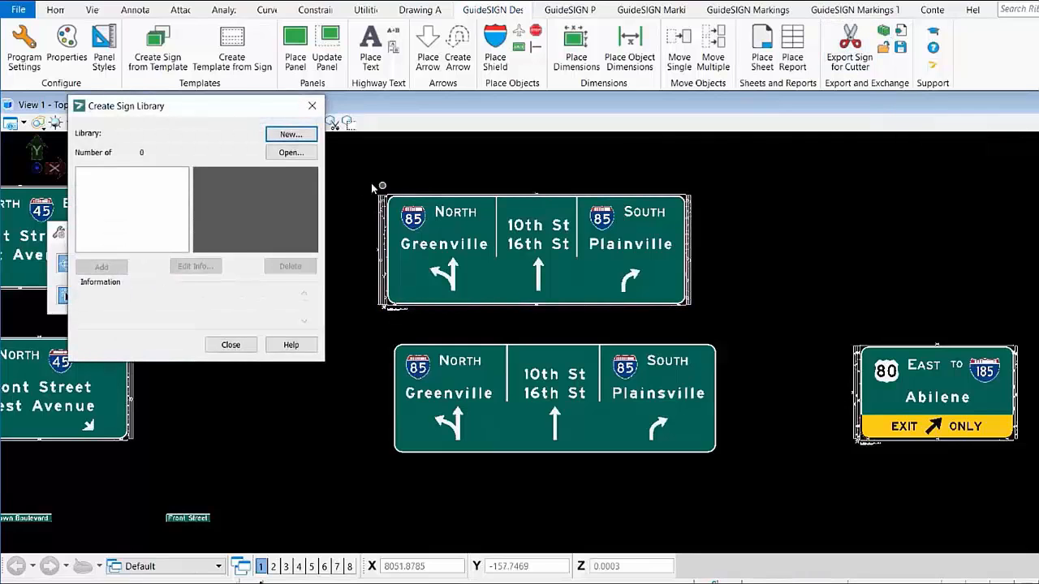
click(294, 156)
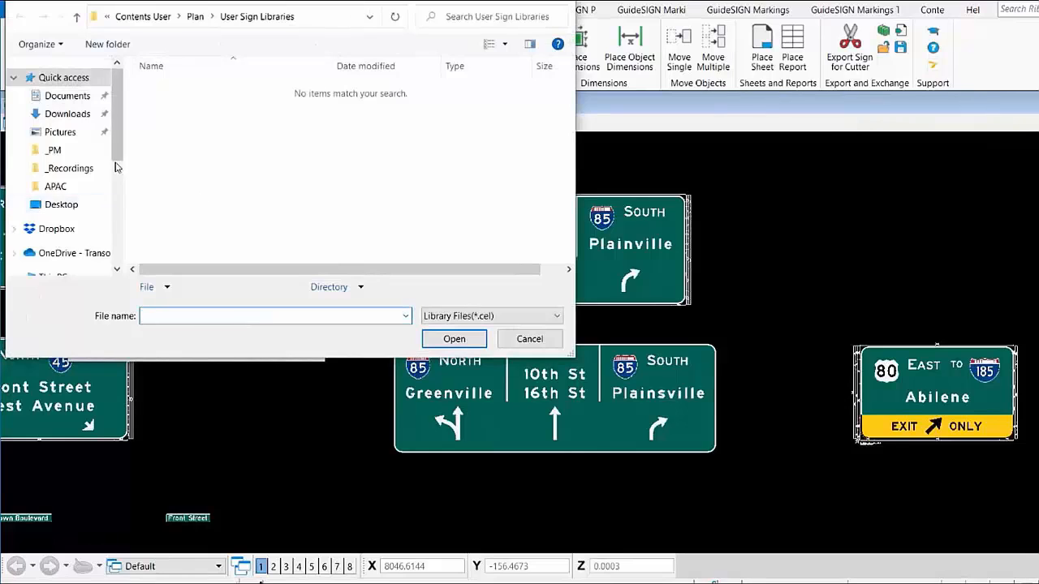
drag(117, 150, 131, 231)
click(57, 216)
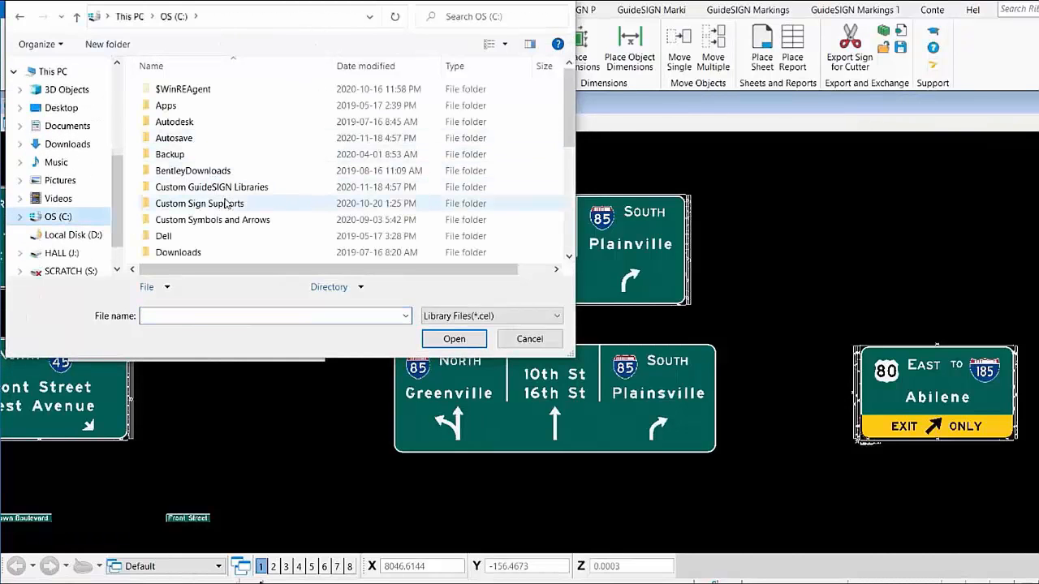
double_click(228, 189)
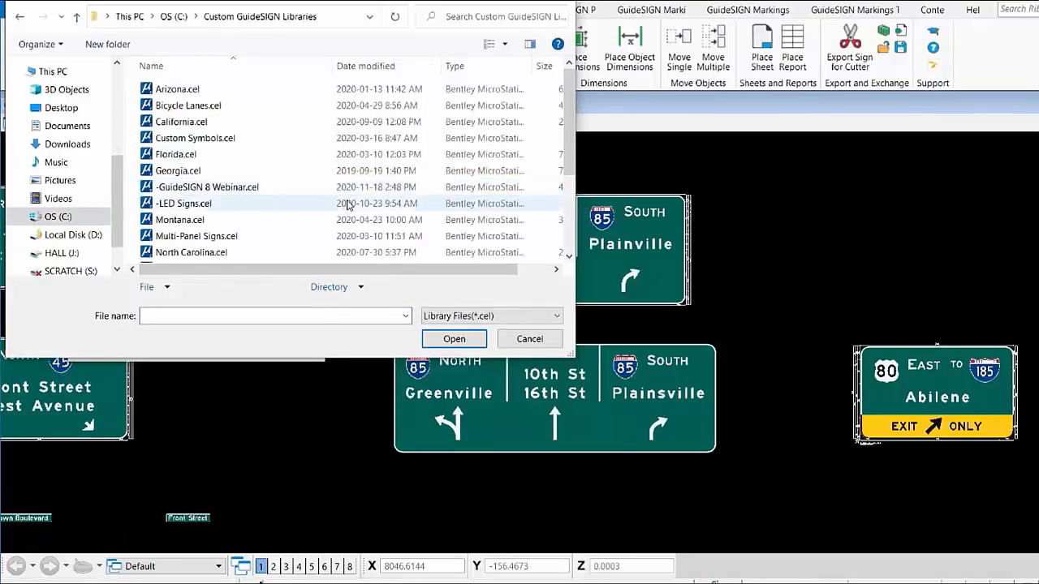
double_click(248, 188)
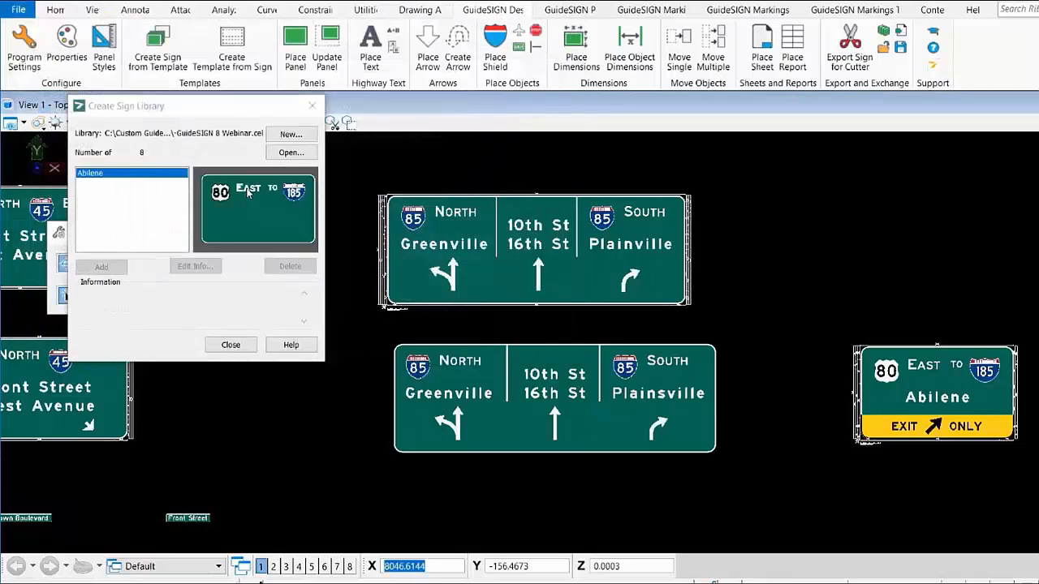
Add the upper Greenville / 10th St / Plainville sign to the library under the name Greenville_ and close the library
click(102, 267)
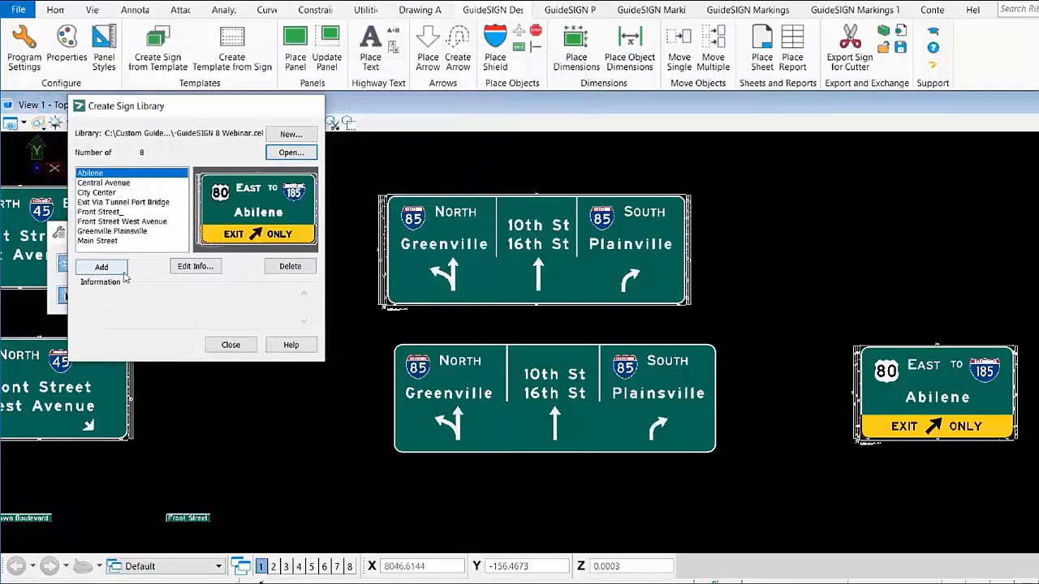
scroll(747, 277, down, 3)
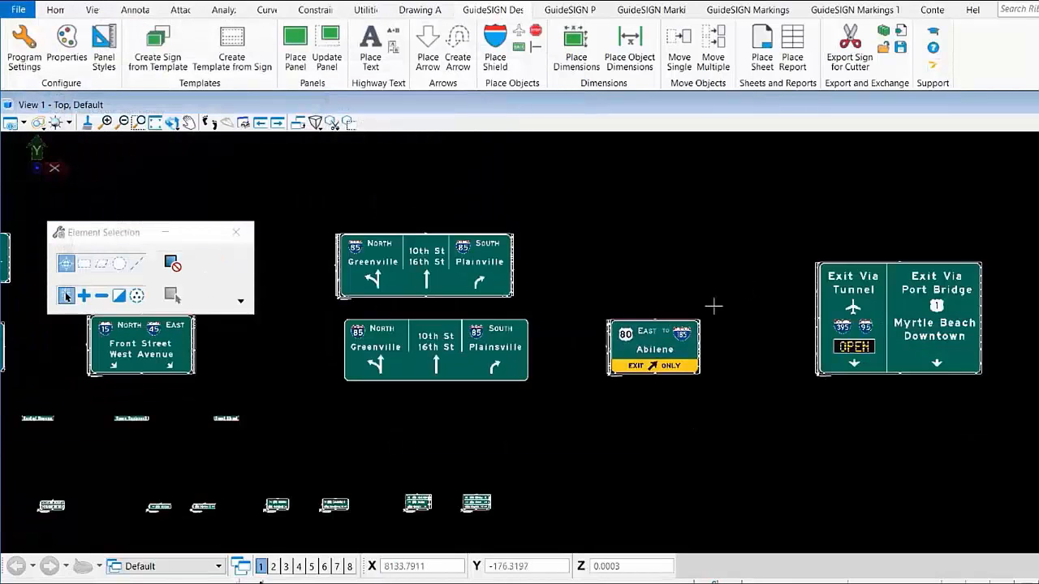
click(414, 278)
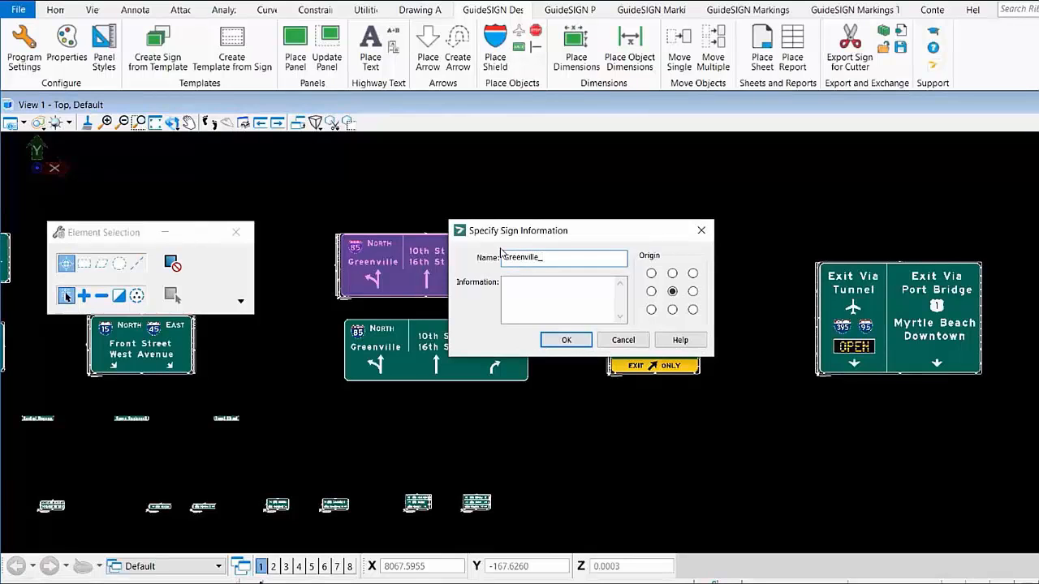
click(566, 339)
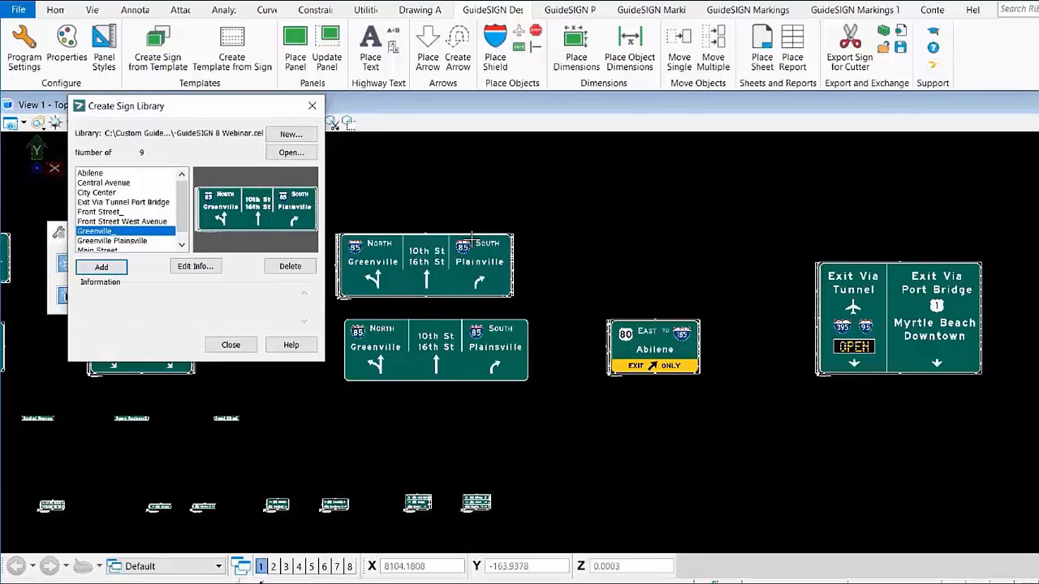
scroll(186, 226, down, 1)
scroll(185, 226, up, 1)
click(230, 345)
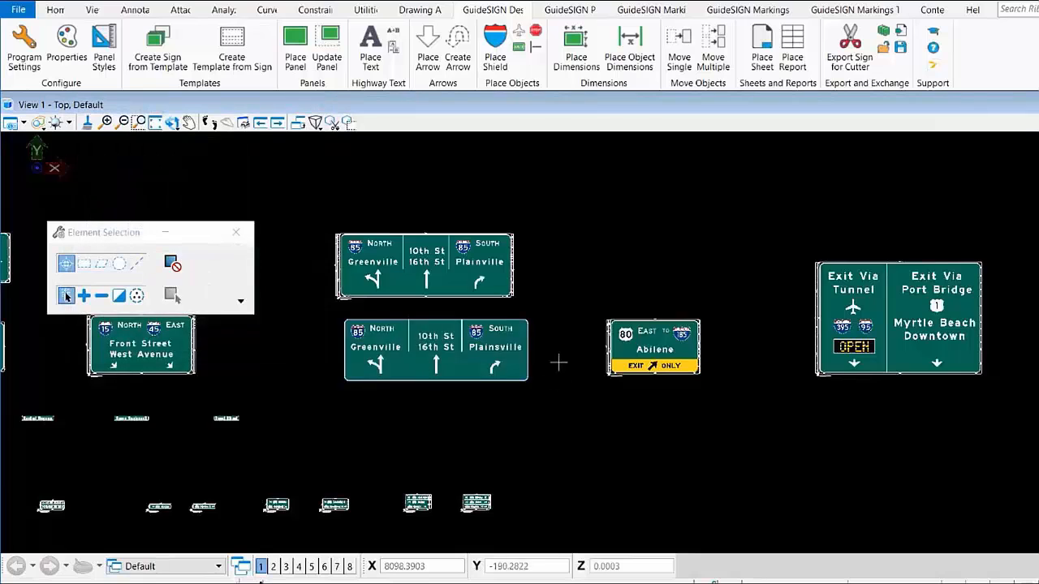
Look past the remaining signs to the road intersection layouts and bring up the GuideSIGN Plan tools
scroll(558, 363, down, 5)
scroll(768, 352, up, 5)
scroll(812, 354, down, 2)
middle_drag(949, 355, 650, 344)
scroll(814, 343, down, 1)
middle_drag(585, 347, 268, 348)
middle_drag(677, 343, 74, 407)
click(571, 10)
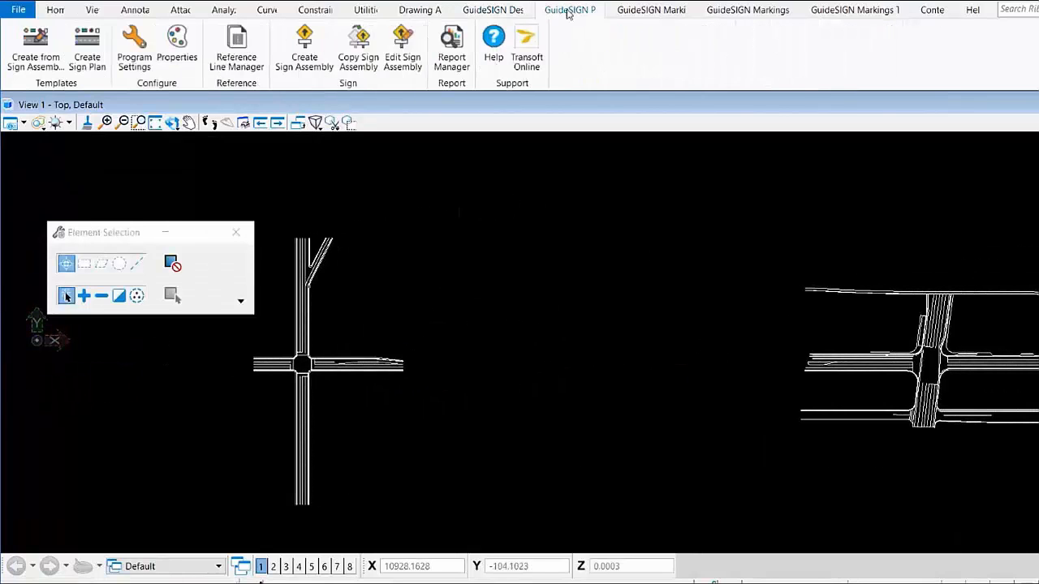
Review the roadway placement units and region options in the General - Plan program settings
click(136, 49)
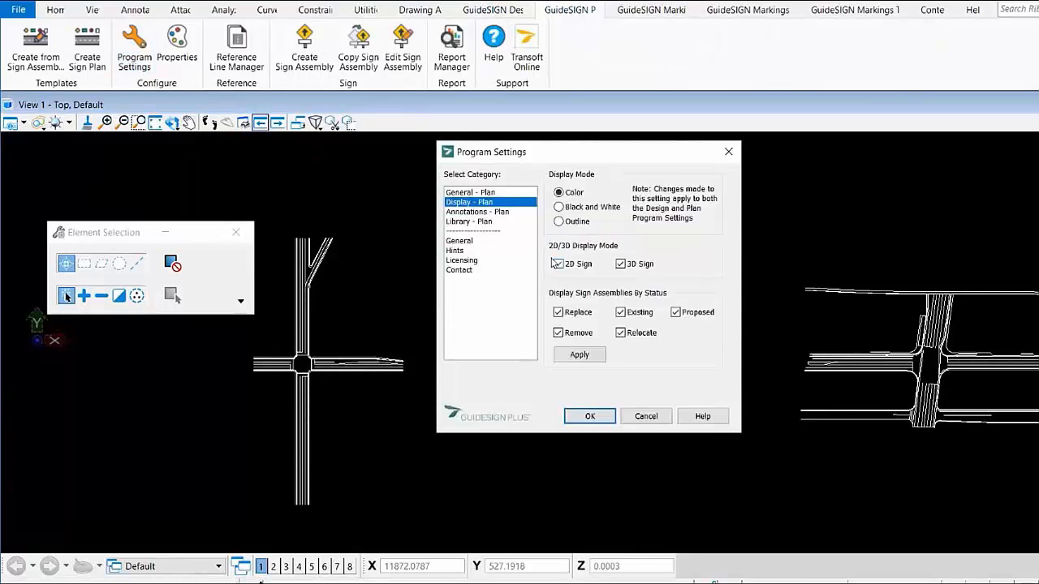
click(479, 193)
click(705, 194)
click(694, 196)
click(696, 245)
click(696, 246)
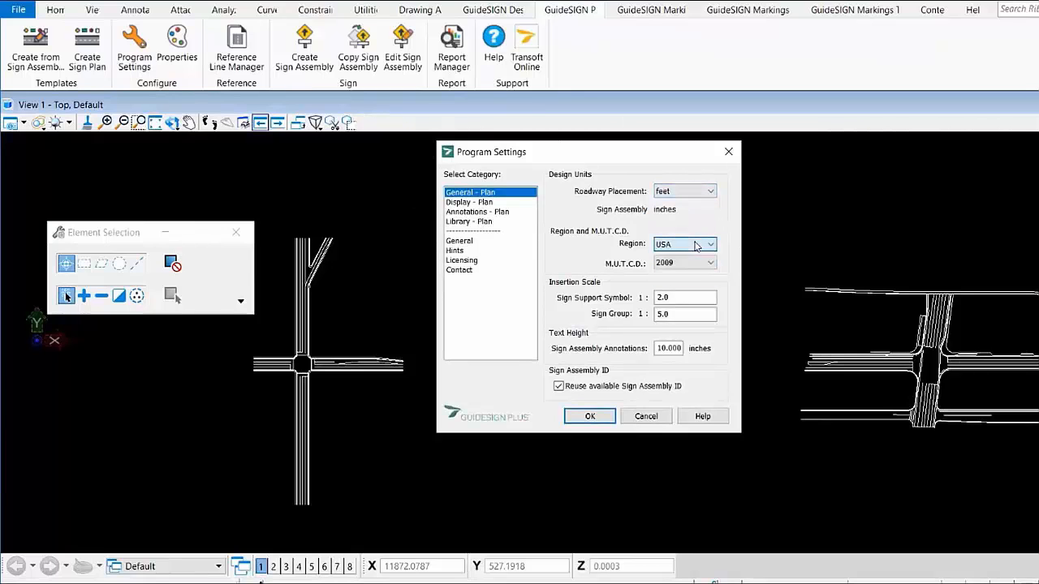
click(570, 422)
Examine where the Basic Intersection SW, SE and Y reference lines run on the four-way intersection
middle_drag(376, 387, 514, 396)
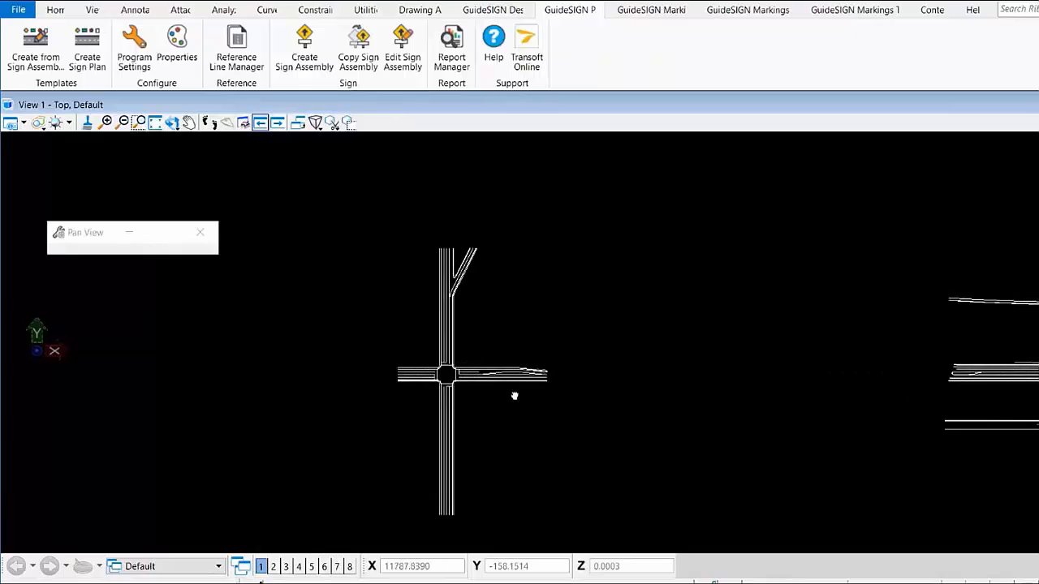
scroll(500, 399, up, 2)
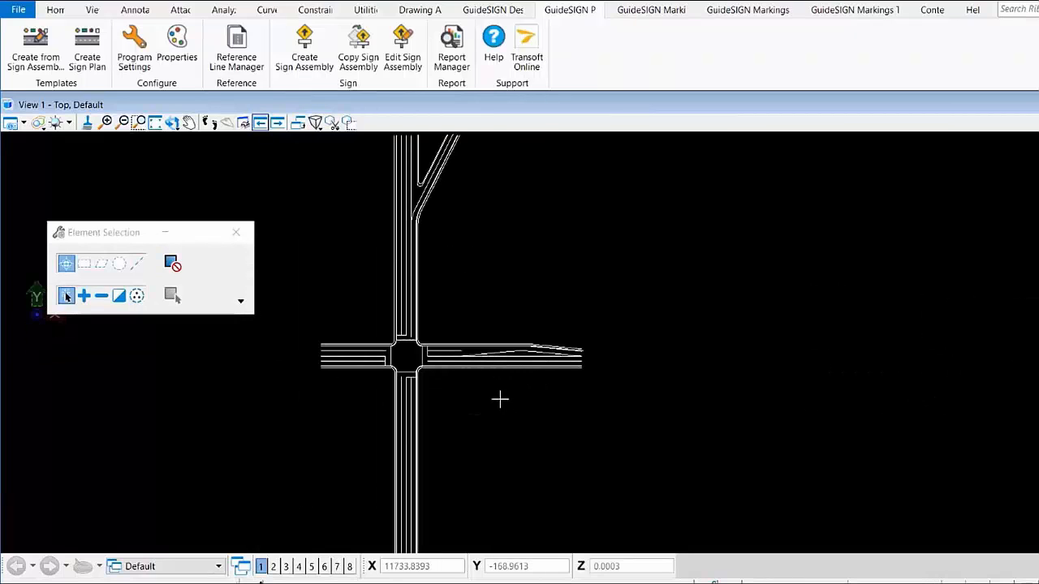
click(238, 51)
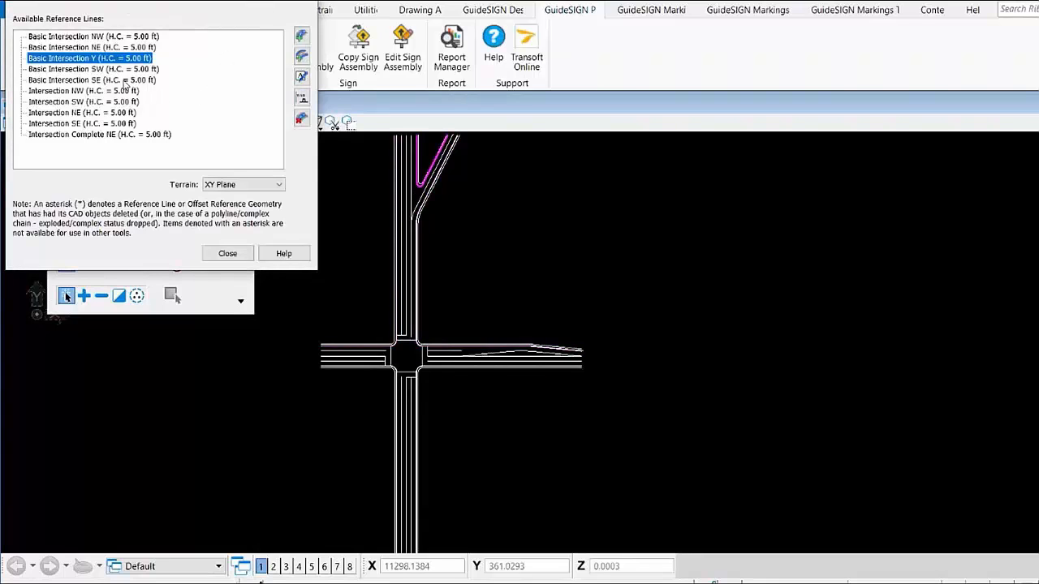
click(122, 70)
click(115, 81)
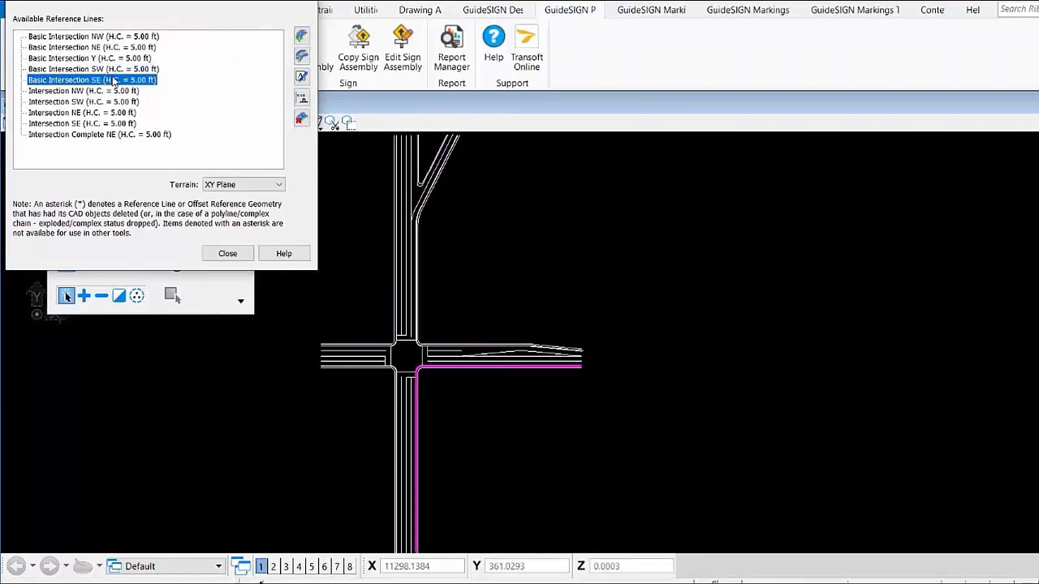
click(112, 70)
click(111, 59)
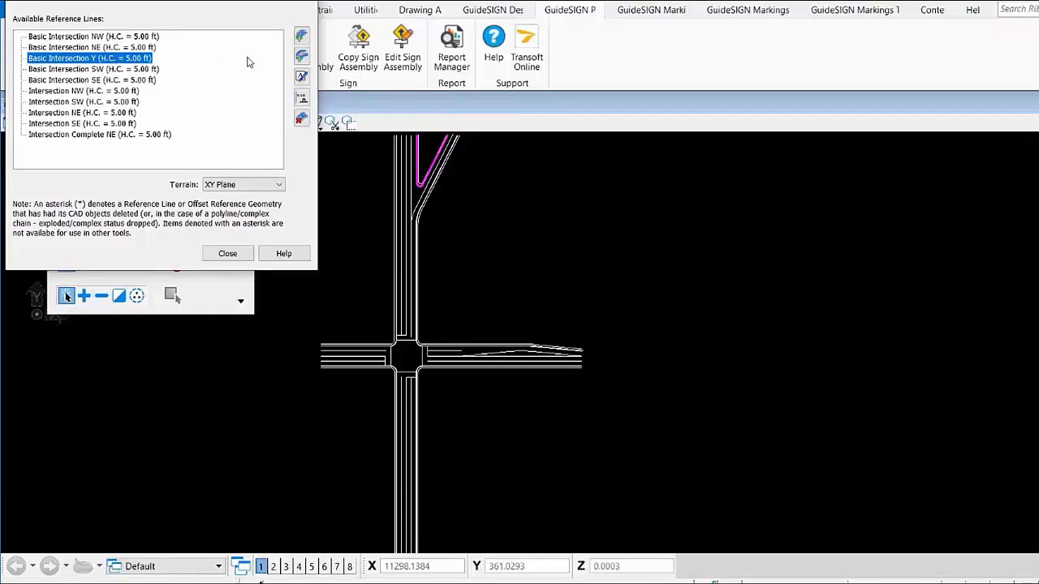
Define the road edge at the intersection's southwest corner as a reference line named Intersection Edge of Road SW
click(227, 253)
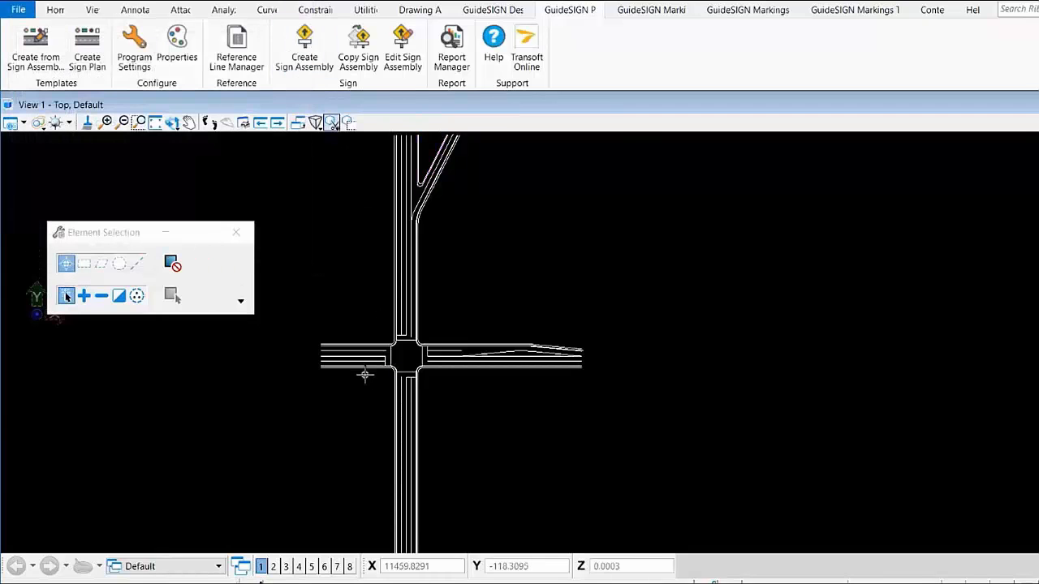
scroll(365, 370, up, 2)
scroll(389, 310, up, 2)
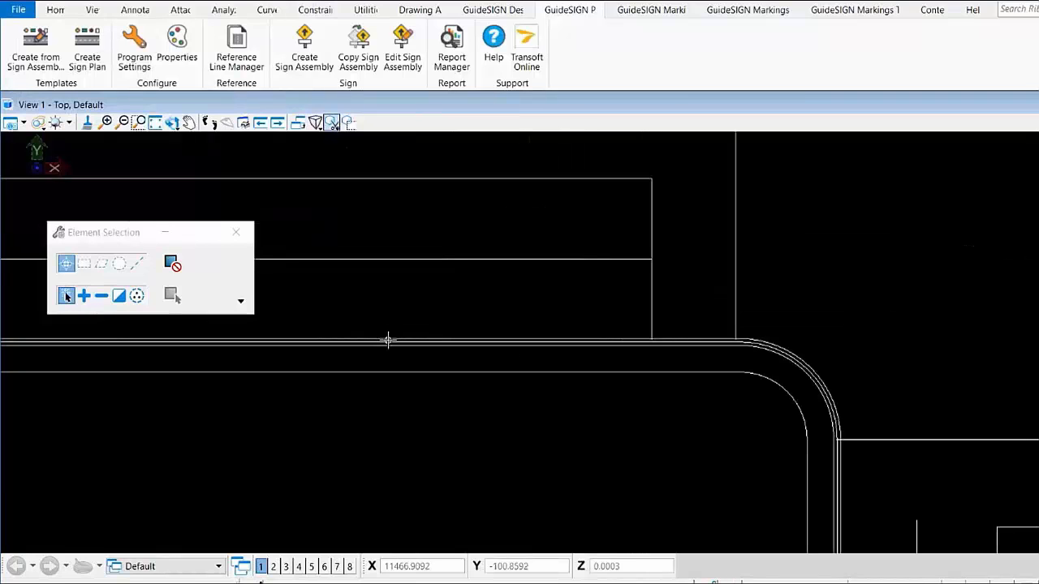
scroll(390, 338, down, 5)
click(392, 418)
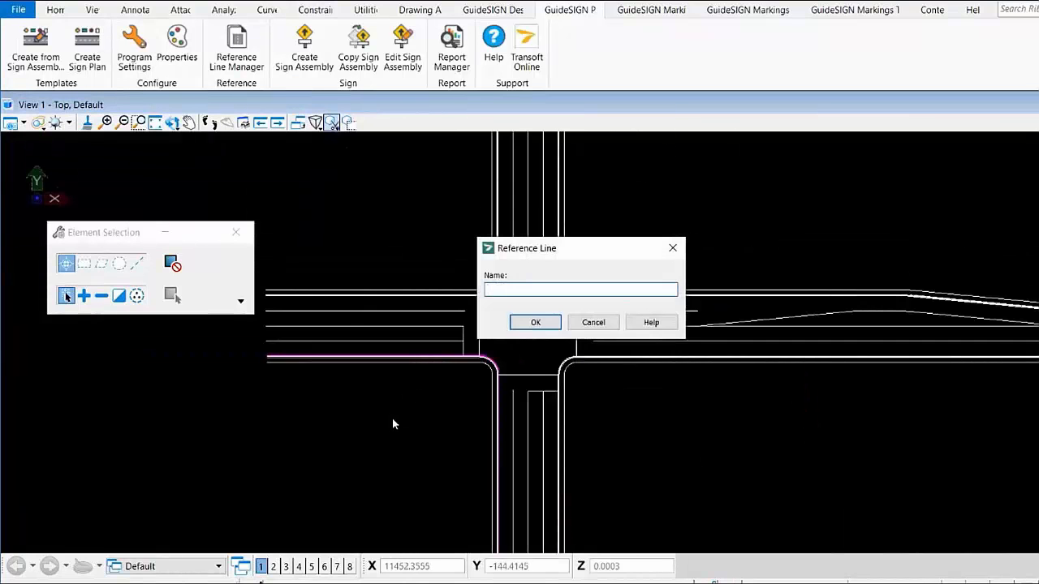
text(Intersection Edge of Road SW)
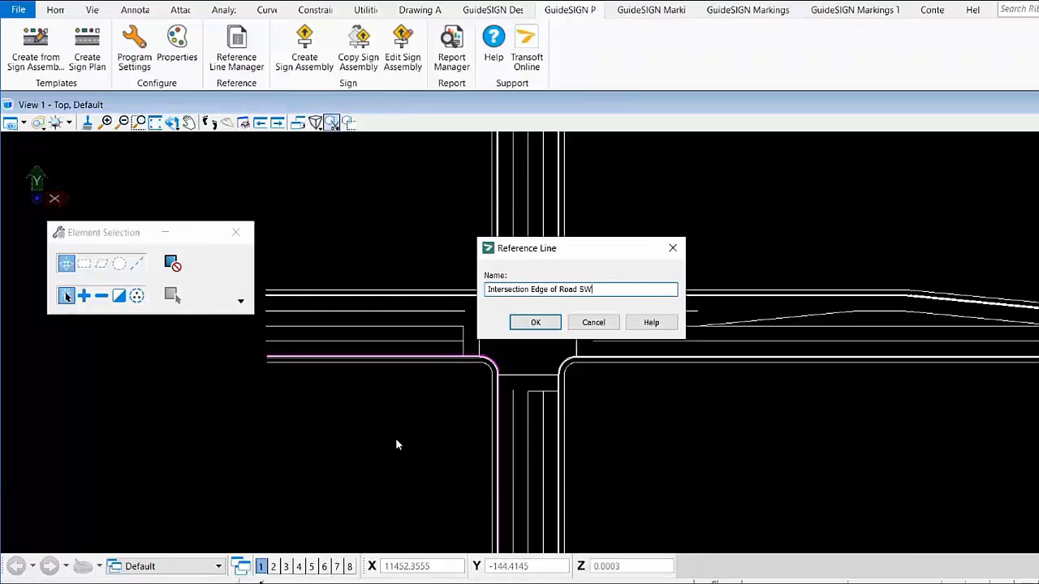
click(535, 322)
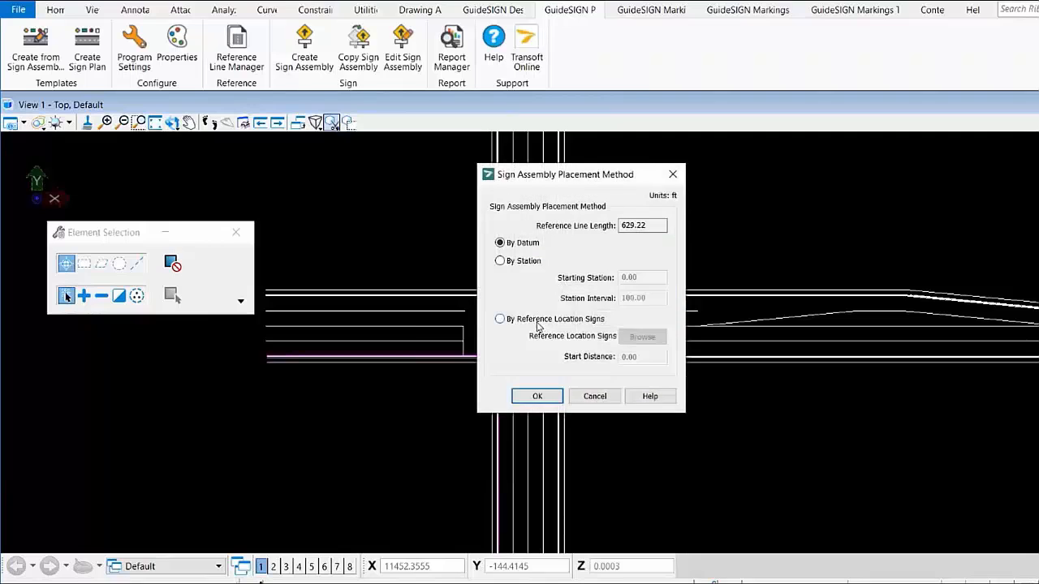
Accept the By Datum sign placement method for the new reference line and leave the reference line manager
click(537, 396)
text(6)
click(540, 316)
click(690, 348)
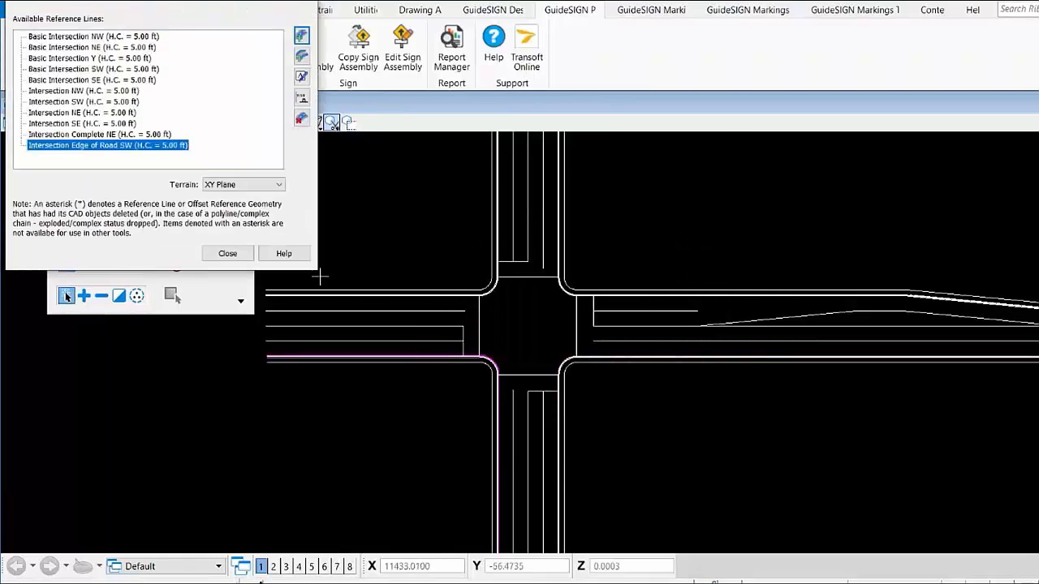
click(253, 186)
click(254, 186)
click(228, 253)
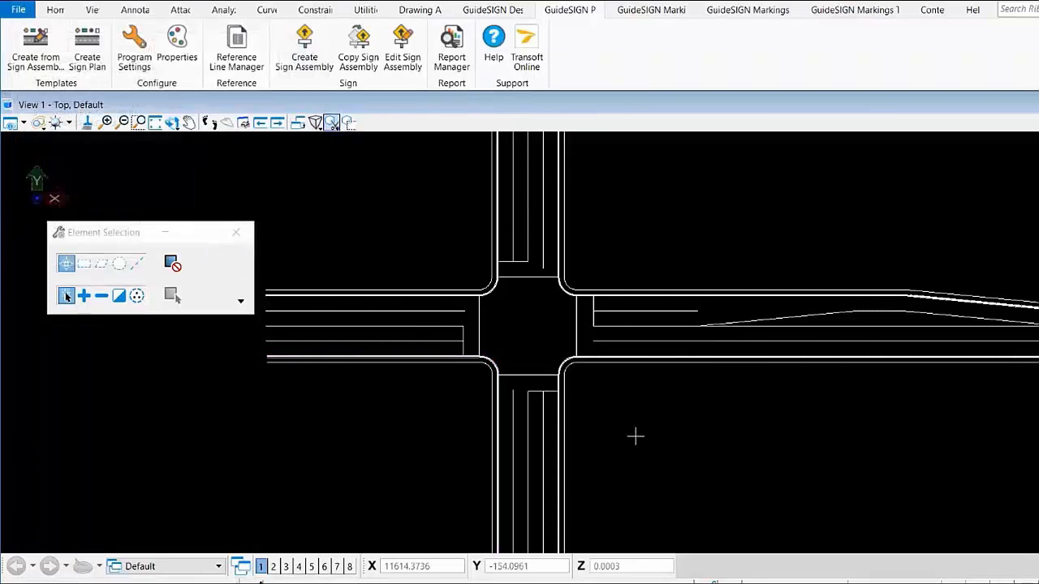
Start a new sign assembly and choose the Federal(MUTCD2009) library as the source for a standard sign
scroll(635, 436, down, 2)
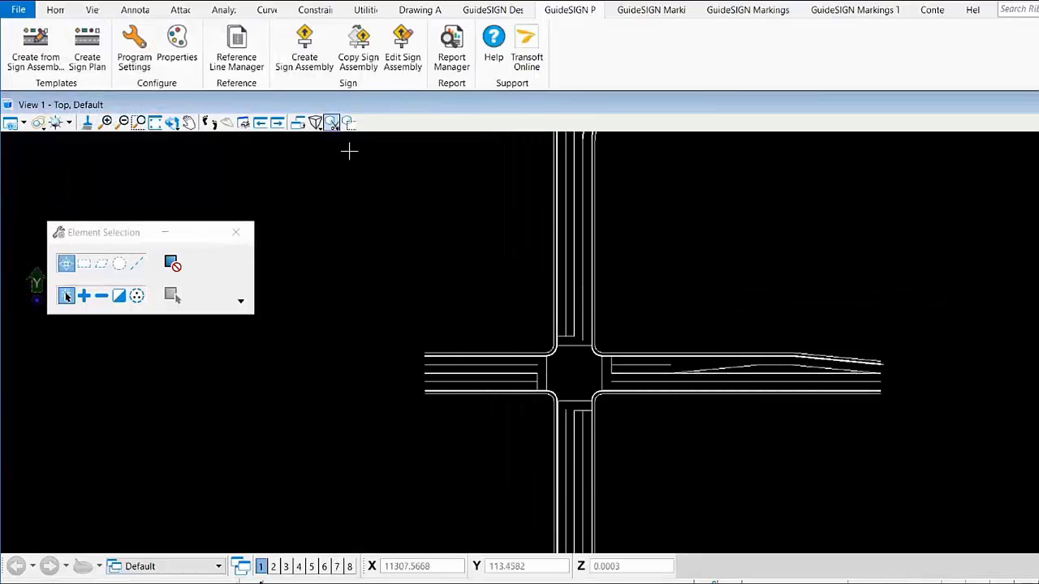
click(300, 53)
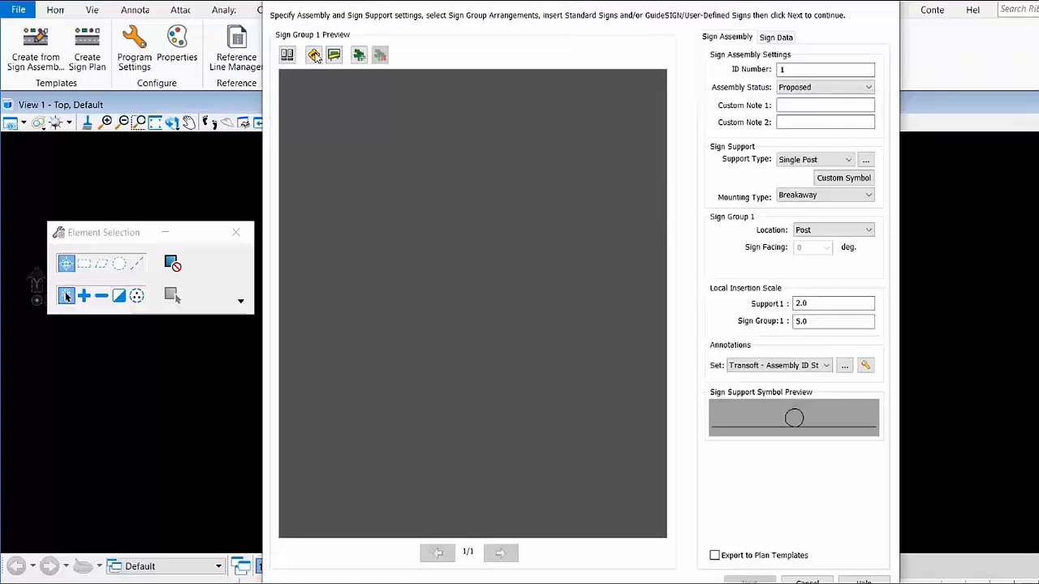
click(315, 55)
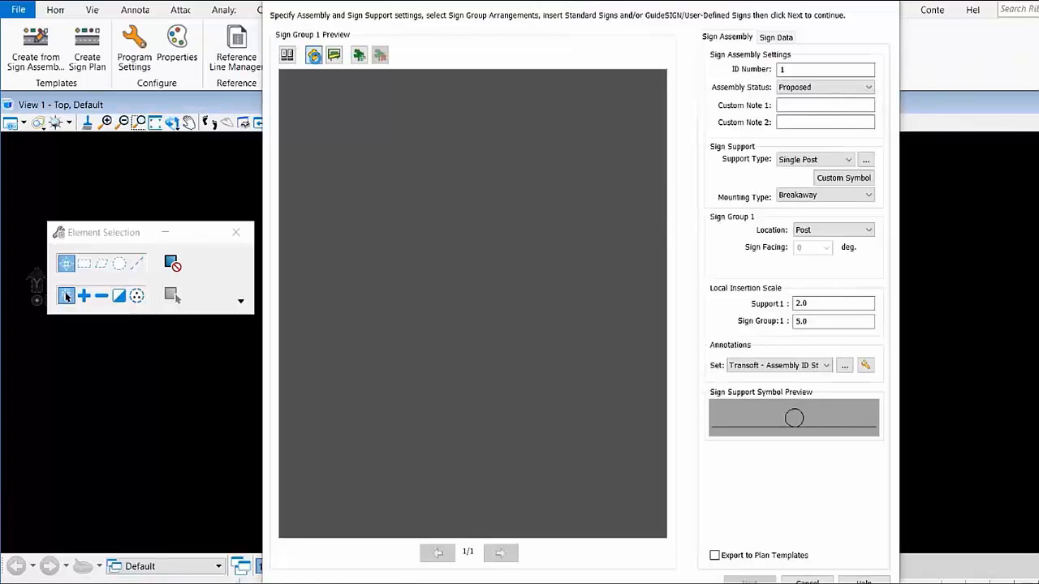
click(421, 192)
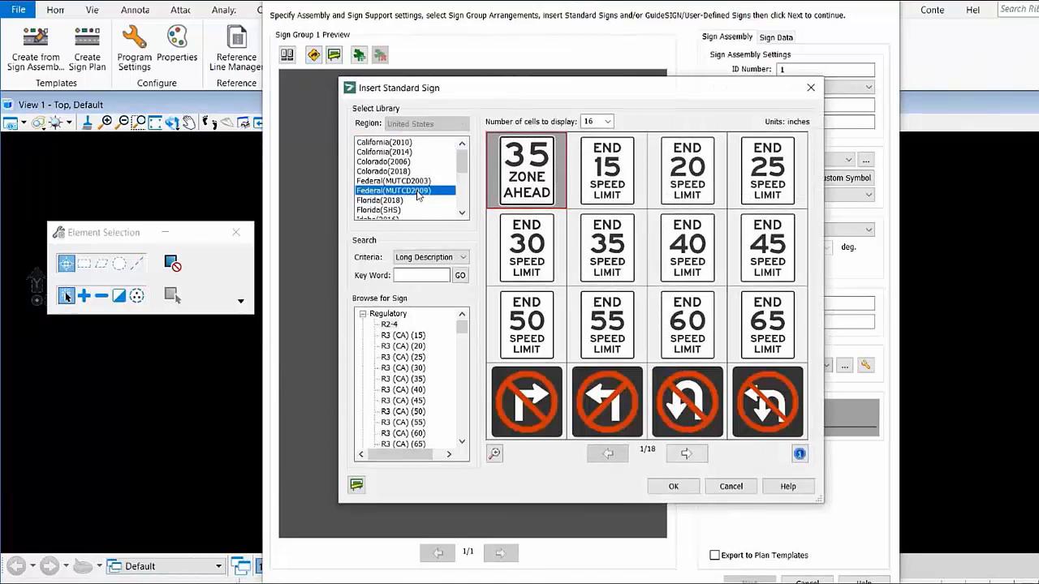
Browse the Guide category of the Federal(MUTCD2009) library to see which standard signs it offers
click(362, 314)
click(380, 336)
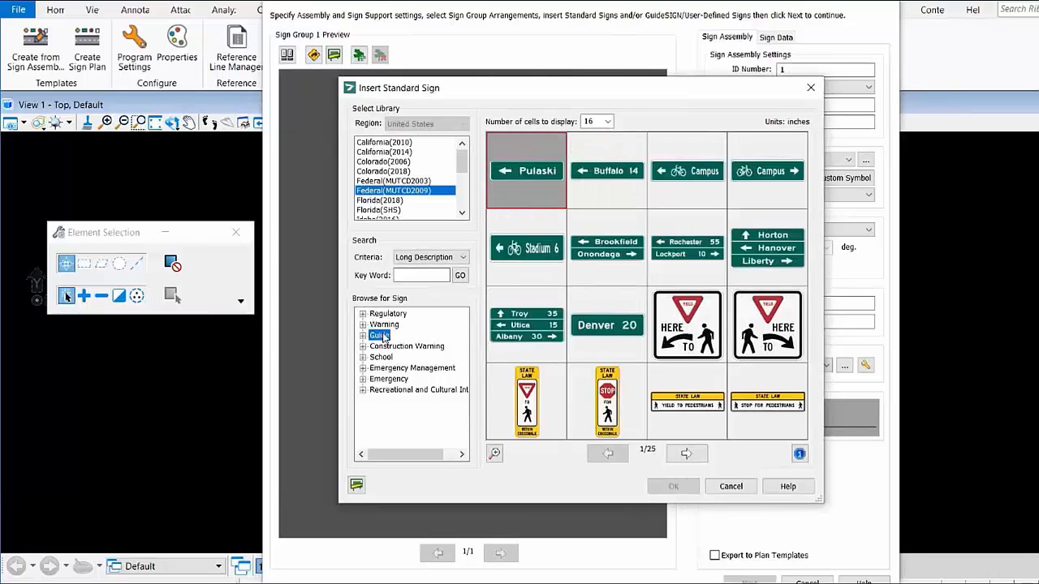
click(700, 459)
click(700, 459)
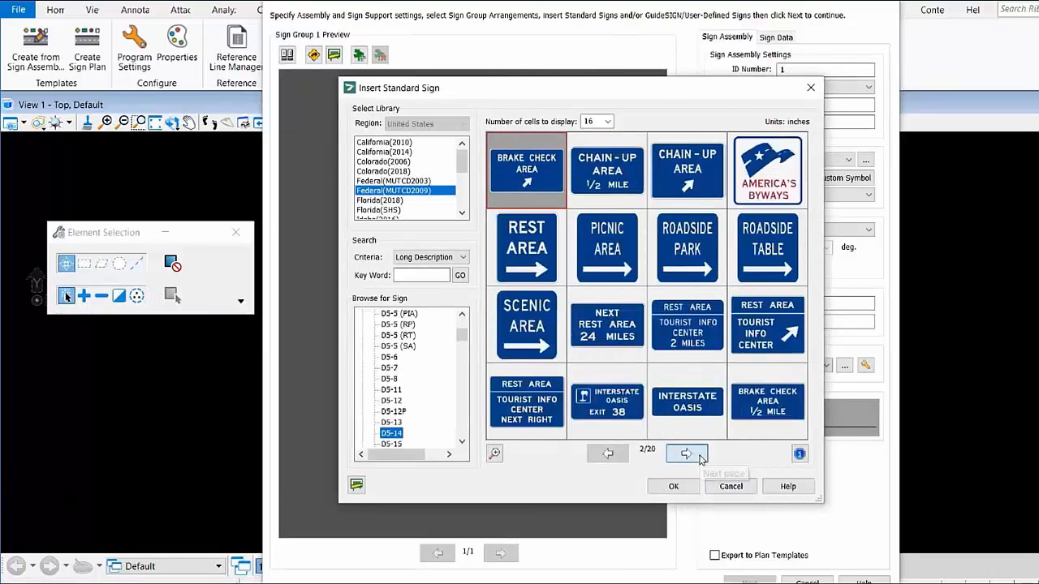
click(700, 458)
click(700, 458)
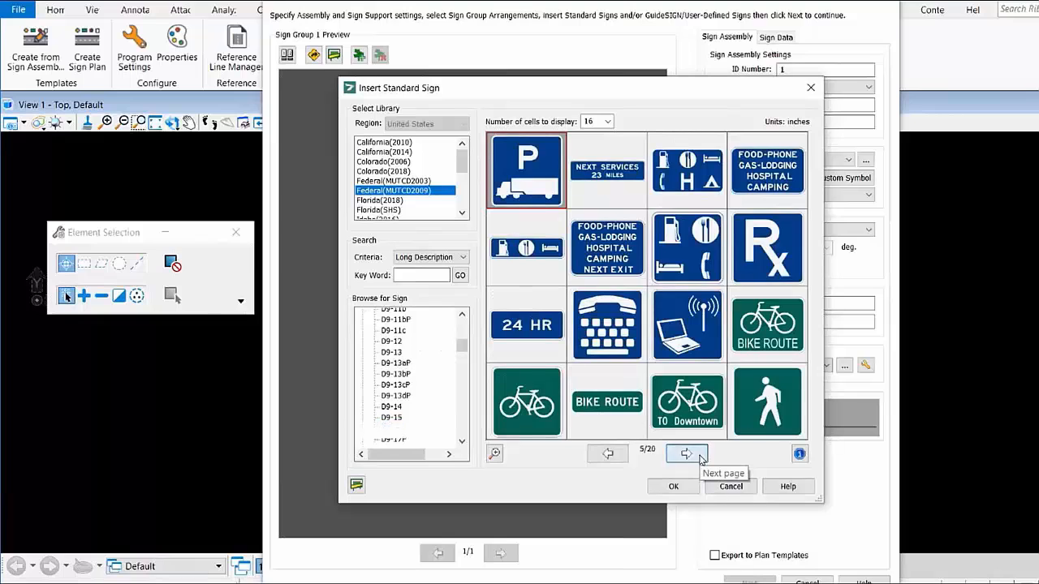
click(700, 458)
drag(462, 356, 463, 318)
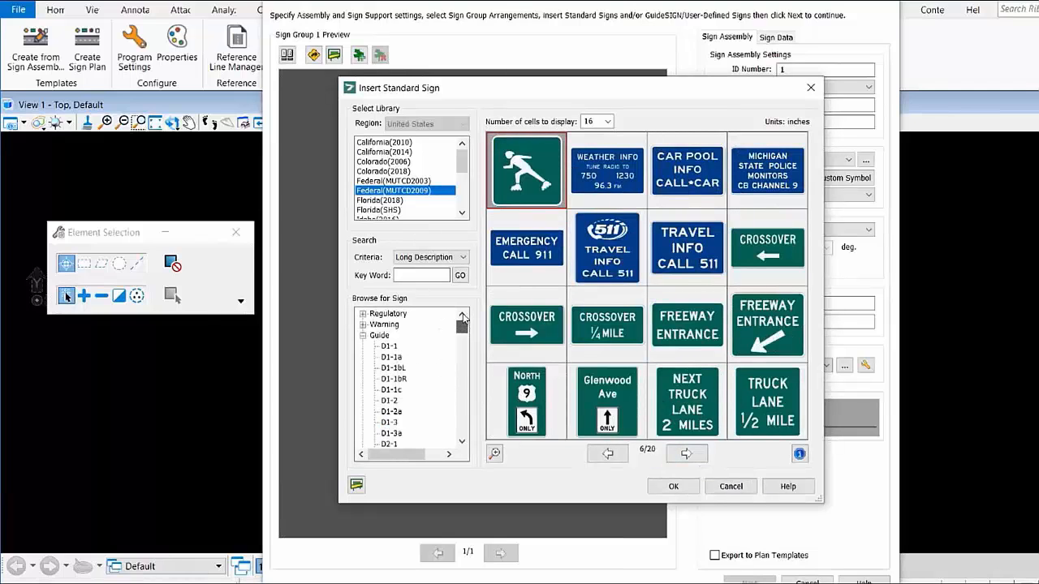
Insert the W3-3 traffic signal sign from the Warning category at 18 x 18 inches into the assembly
click(394, 326)
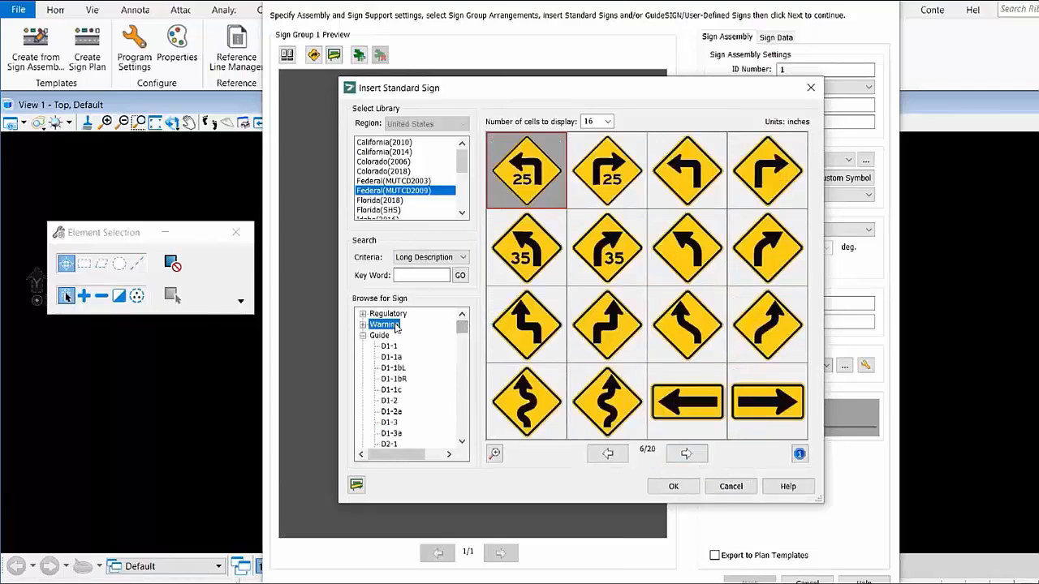
click(686, 454)
click(686, 455)
click(686, 455)
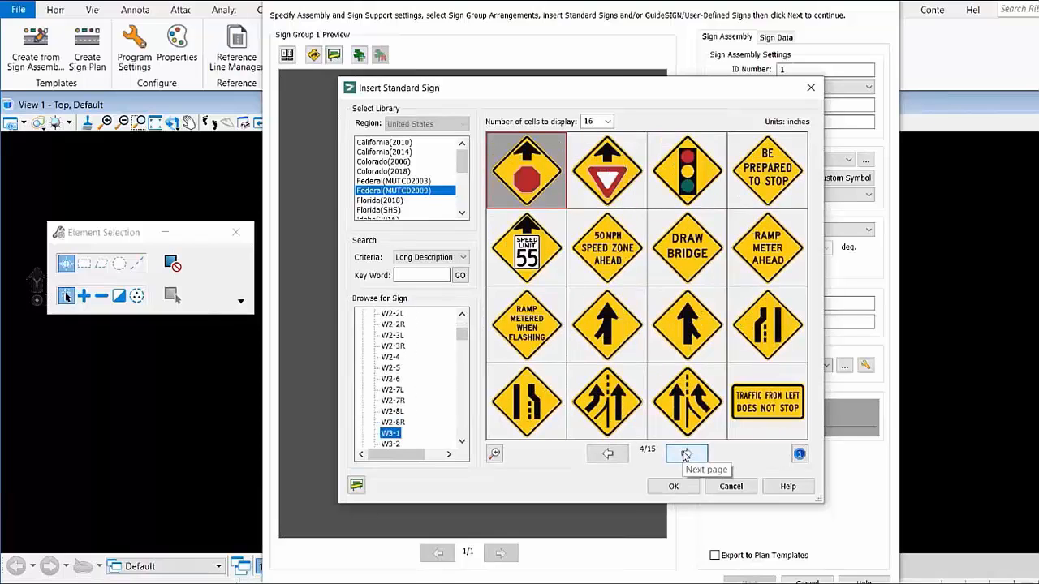
click(678, 160)
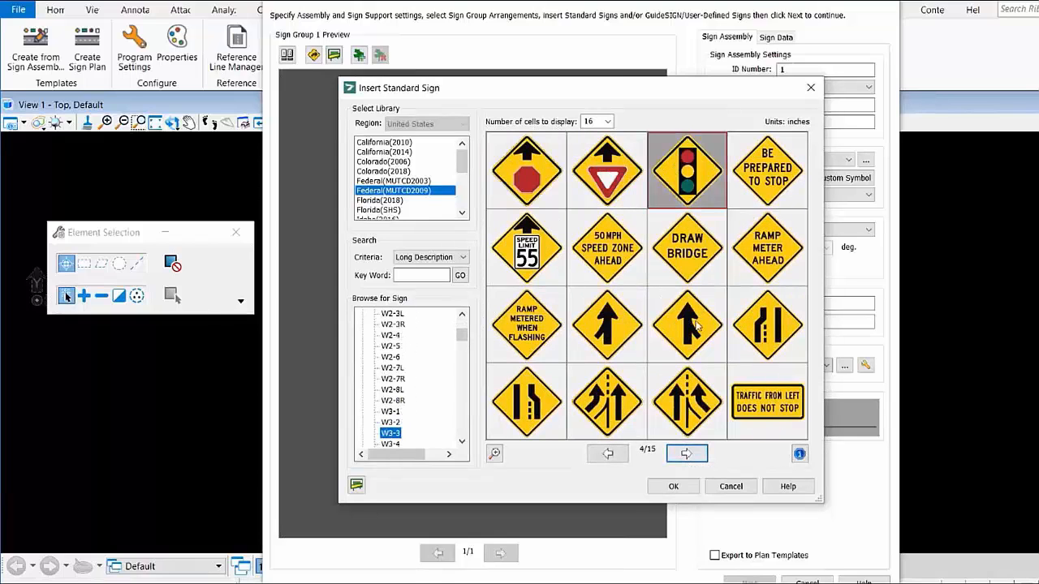
click(675, 485)
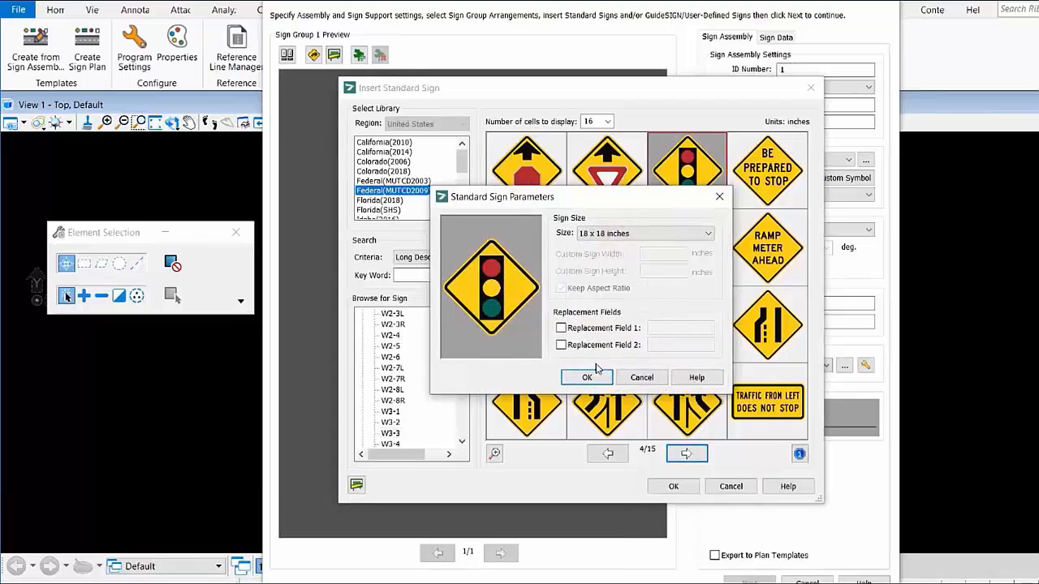
click(630, 234)
click(625, 241)
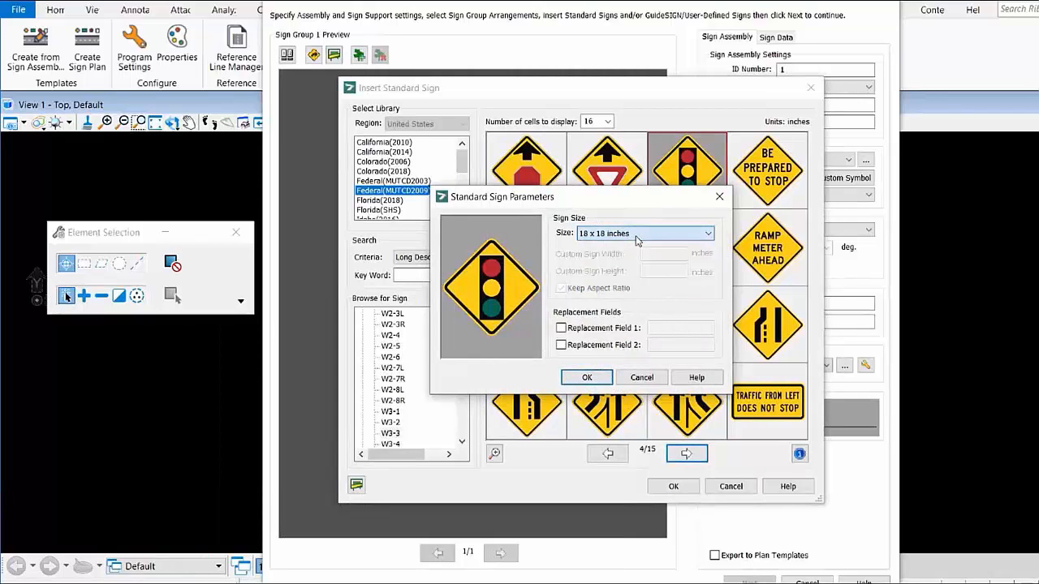
click(586, 378)
Review the assembly status and support type options, keeping Proposed and Single Post
click(727, 37)
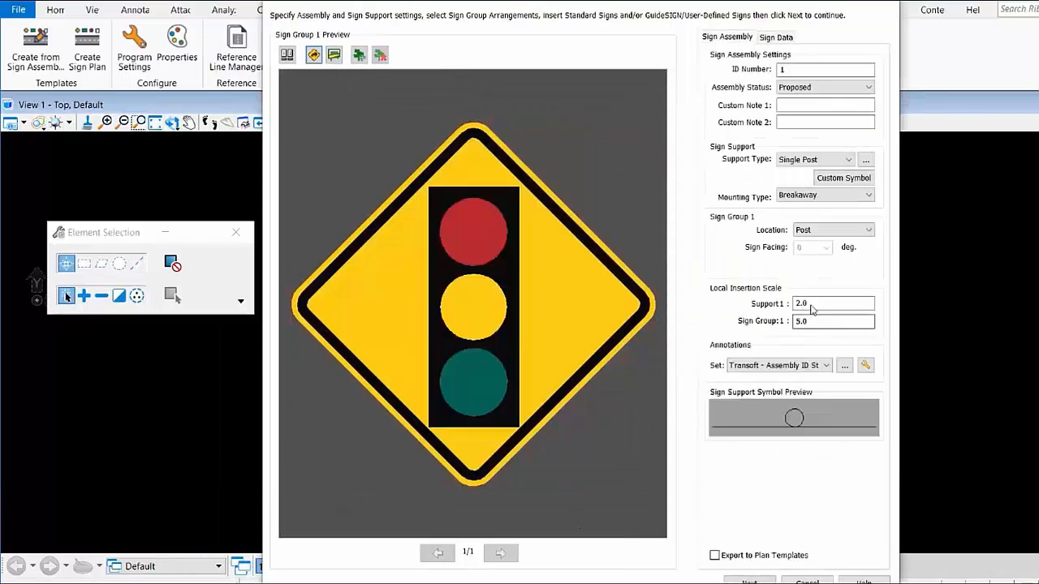
click(800, 88)
click(800, 99)
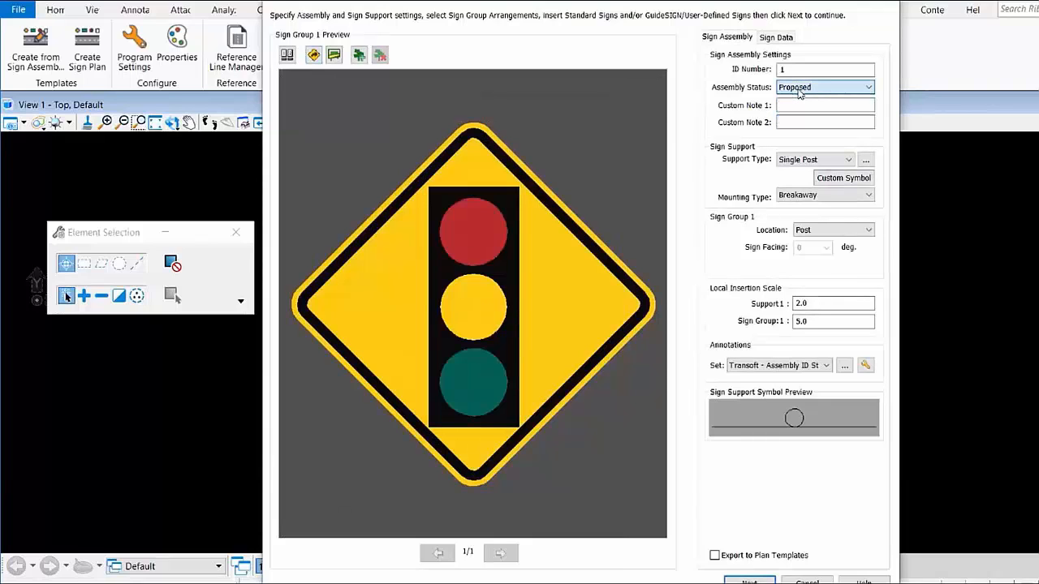
click(814, 160)
click(807, 172)
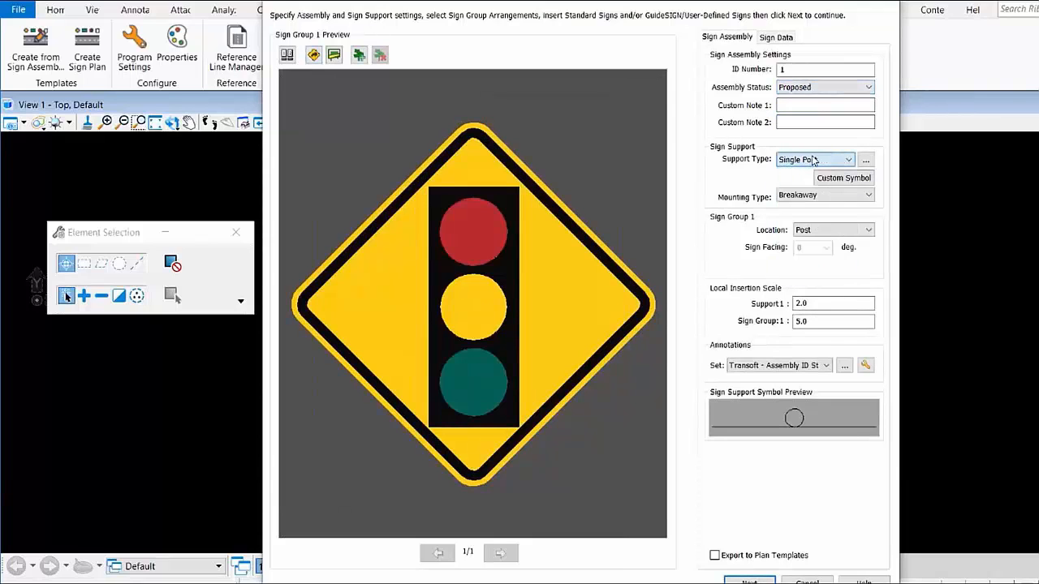
Add the Distance from R.L.S. annotation to the top side of the sign in the assembly's annotations set
click(844, 366)
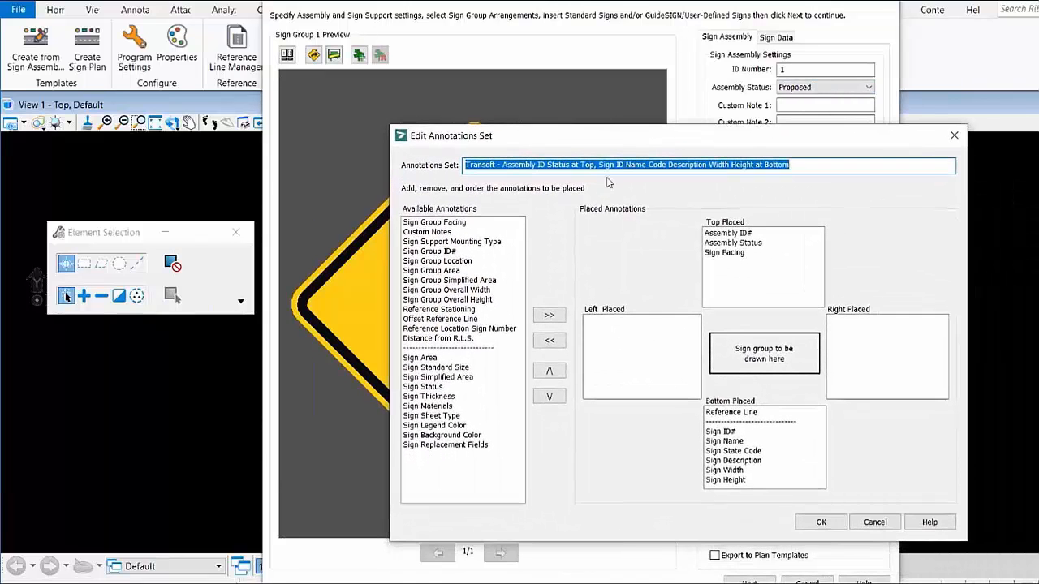
click(472, 340)
click(550, 316)
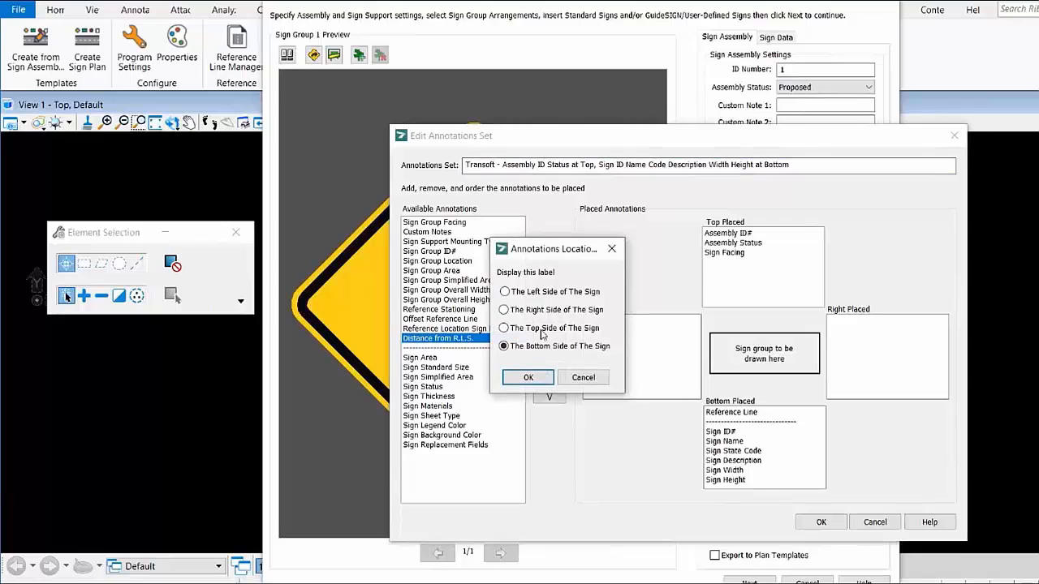
click(560, 327)
click(528, 377)
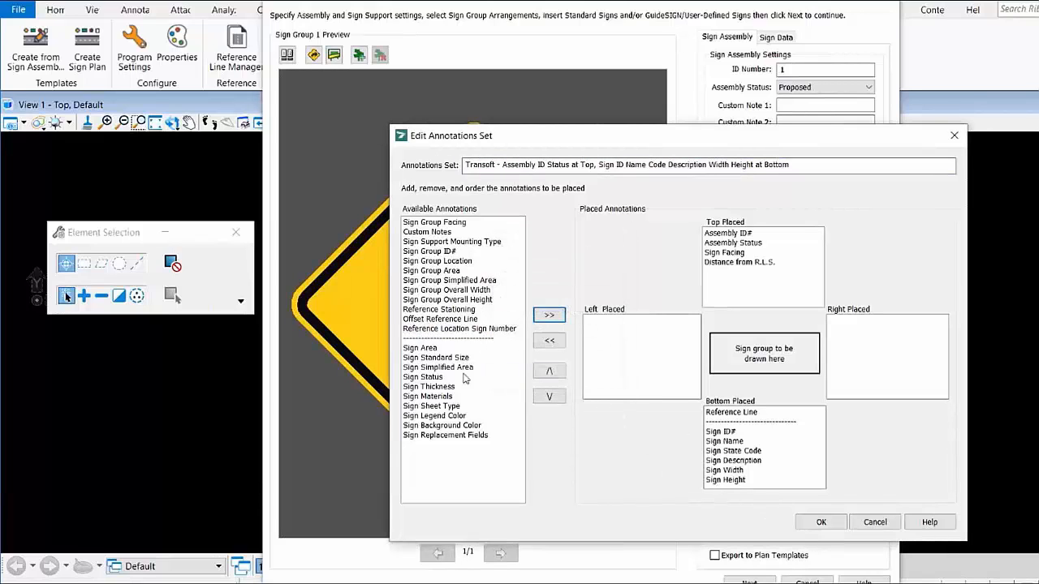
click(819, 524)
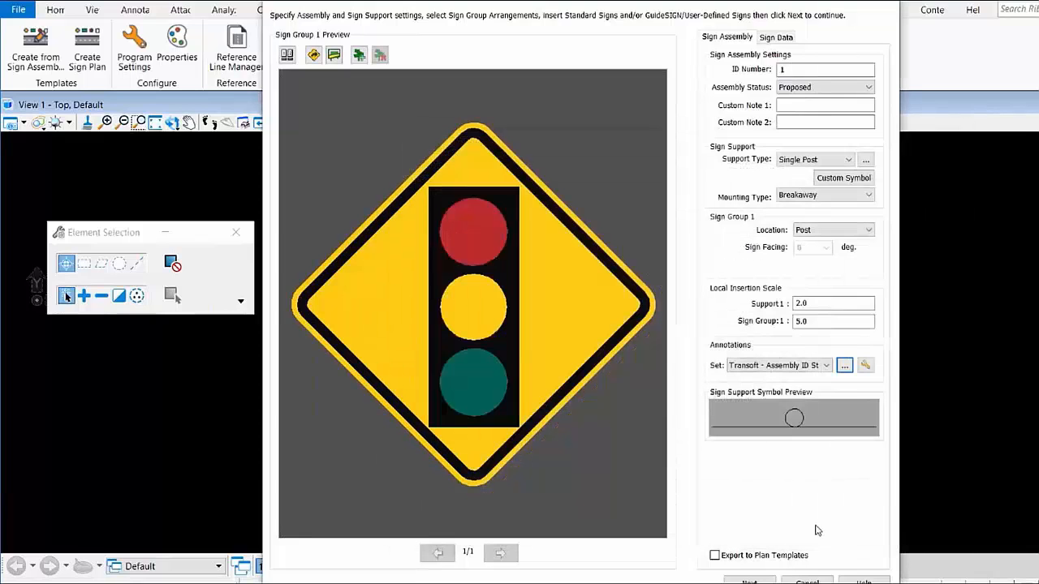
Keep the Transoft - Assembly ID Status annotations set and continue to the sign support placement
click(808, 366)
click(808, 370)
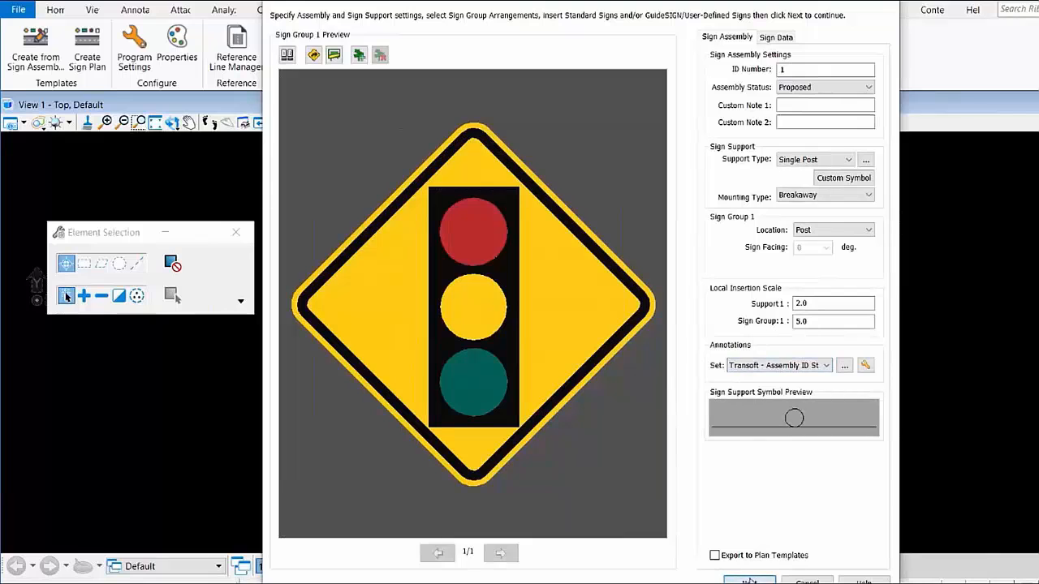
key(Return)
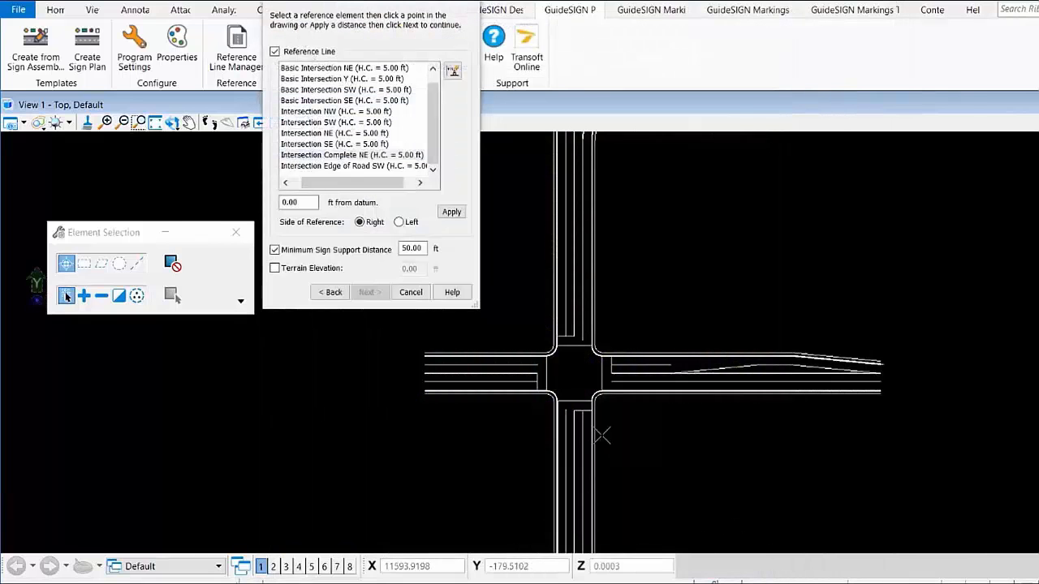
Compare how the support position and offset follow the Basic Intersection NE, SW, SE and NW reference lines
click(355, 69)
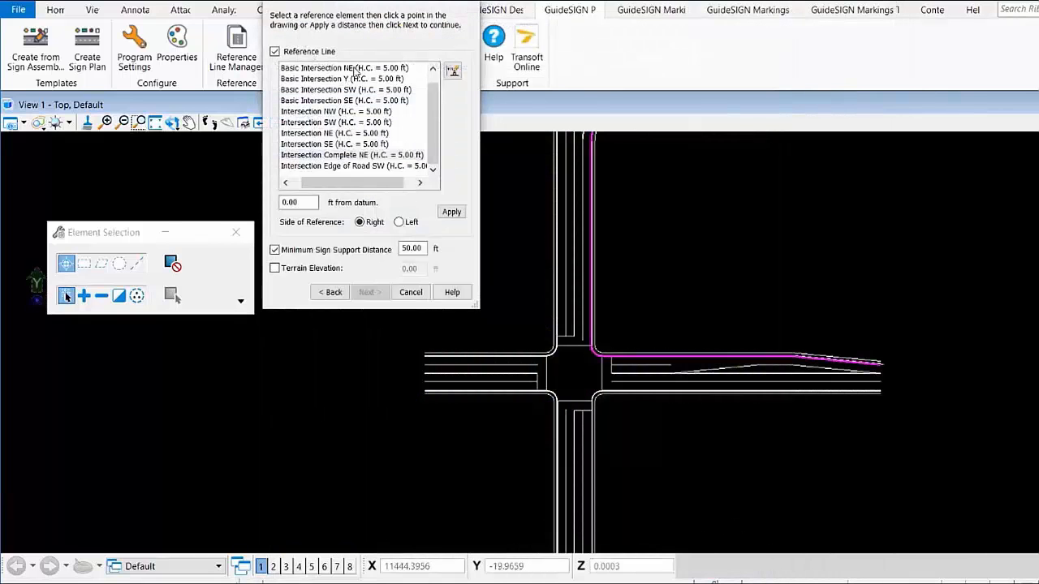
click(366, 90)
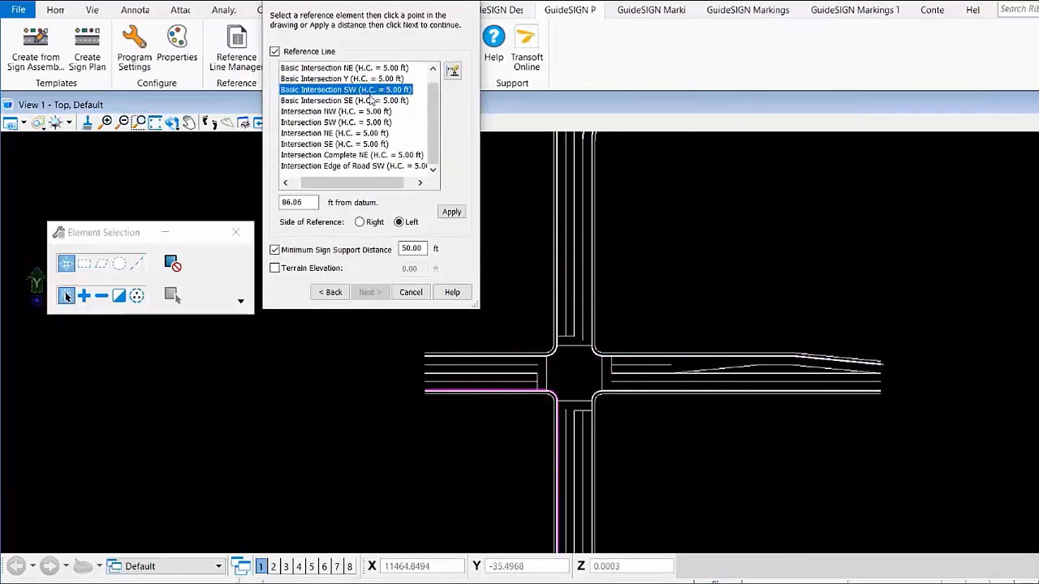
click(355, 100)
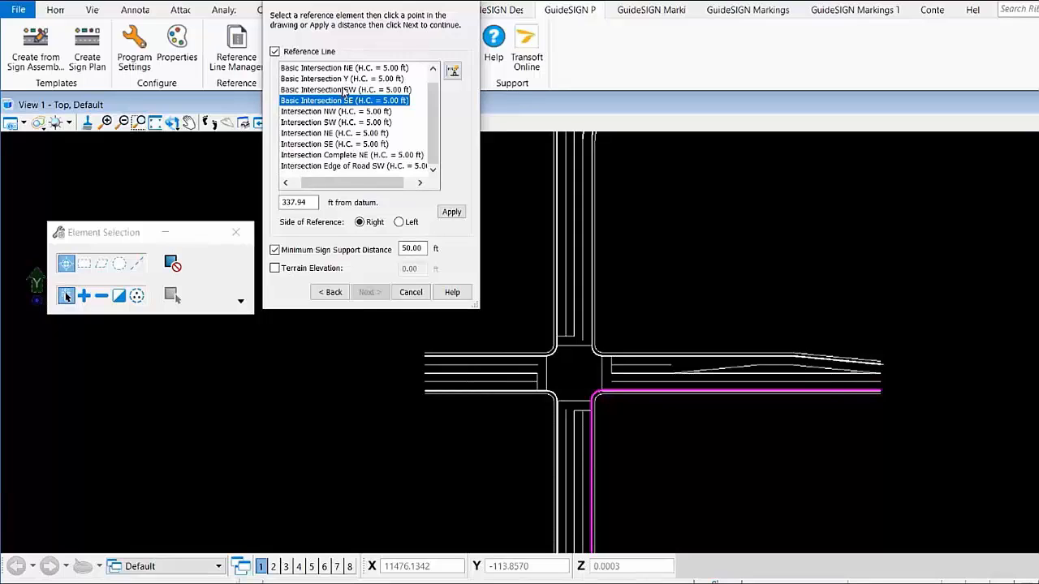
click(362, 89)
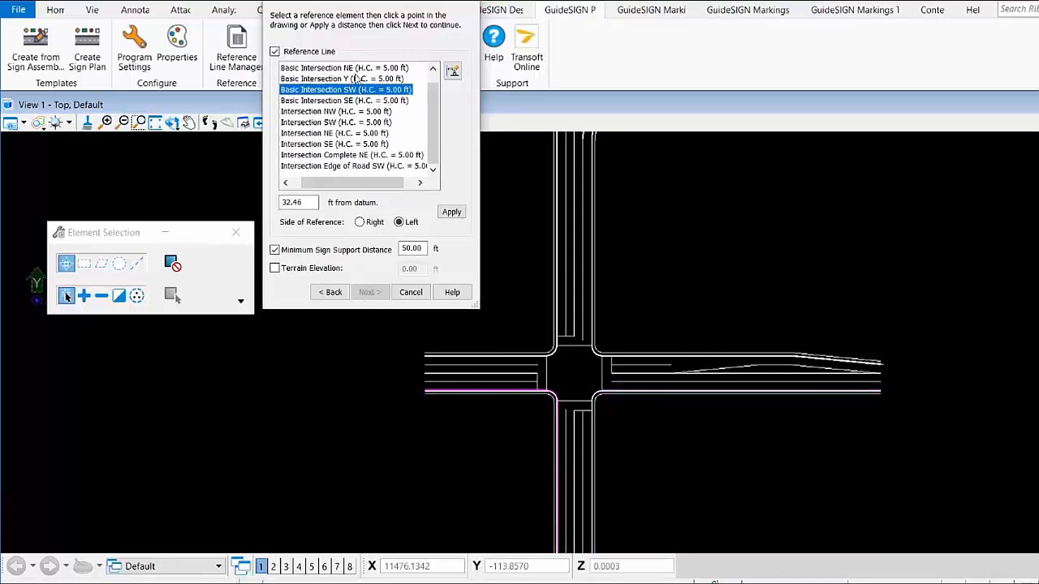
scroll(398, 77, up, 1)
click(382, 67)
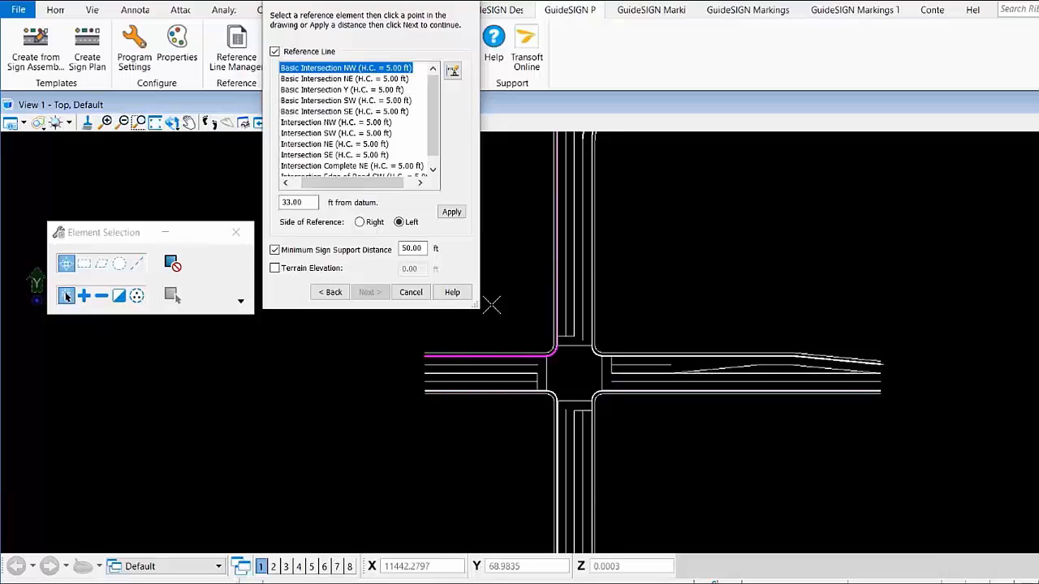
scroll(488, 334, up, 2)
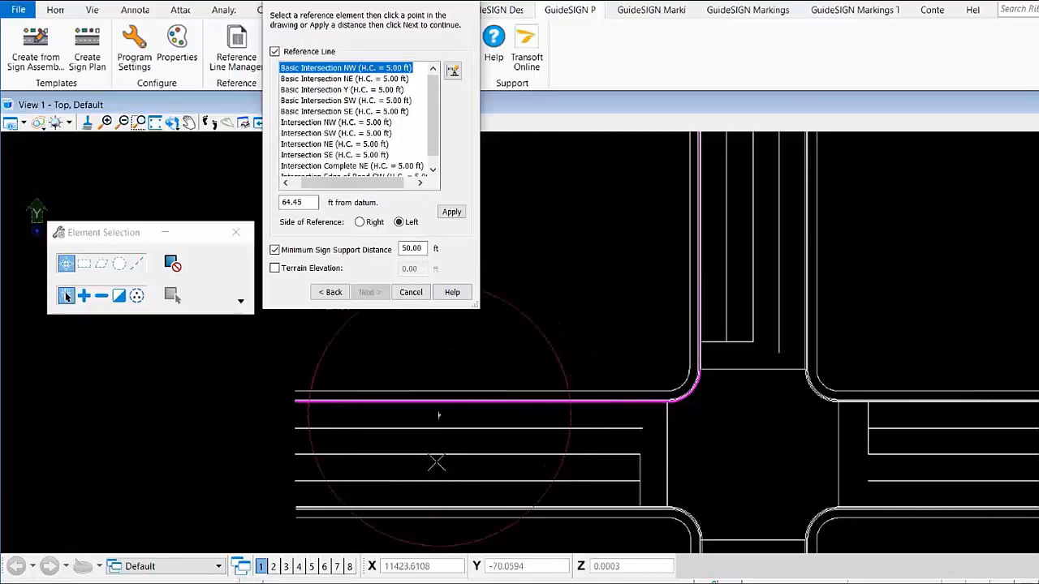
click(349, 111)
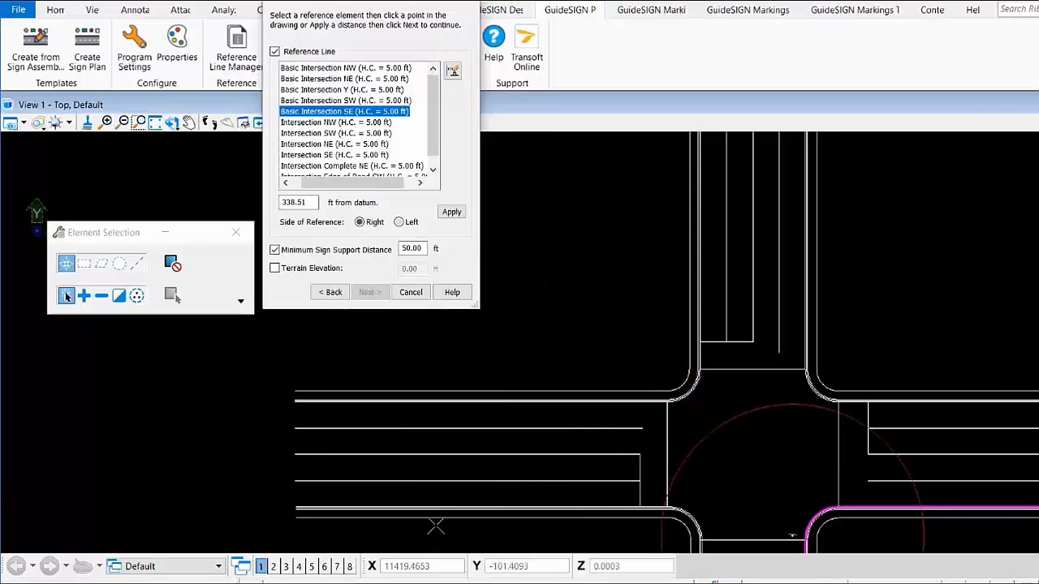
mouse_move(447, 533)
middle_down()
mouse_move(504, 419)
mouse_move(641, 454)
mouse_move(599, 429)
mouse_move(628, 371)
mouse_move(423, 130)
middle_up()
click(381, 80)
mouse_move(539, 294)
middle_down()
mouse_move(622, 382)
mouse_move(675, 552)
middle_up()
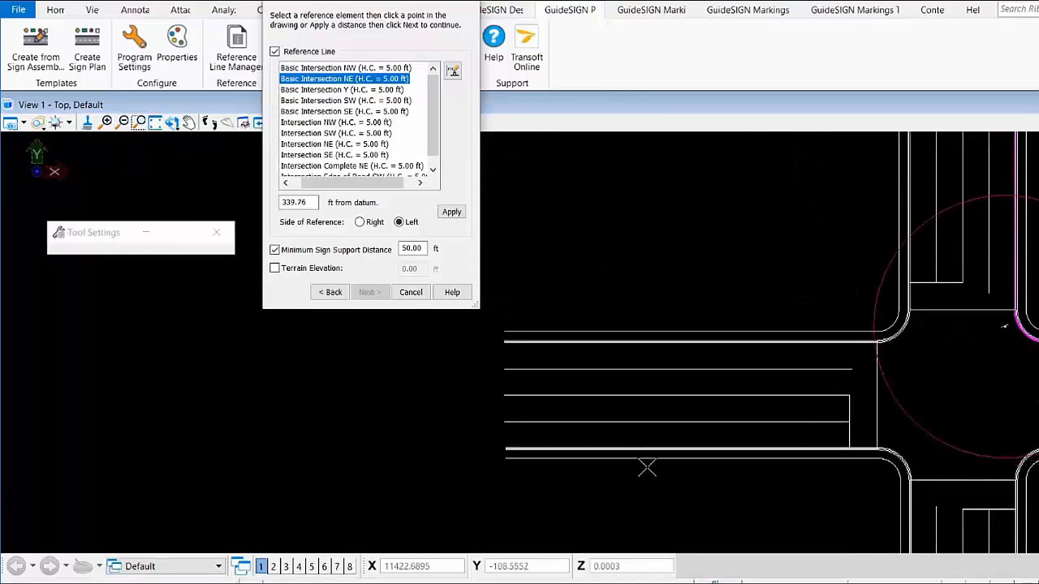
Place the sign support just south of the west approach along the Basic Intersection SW line, facing perpendicular to the reference
click(333, 101)
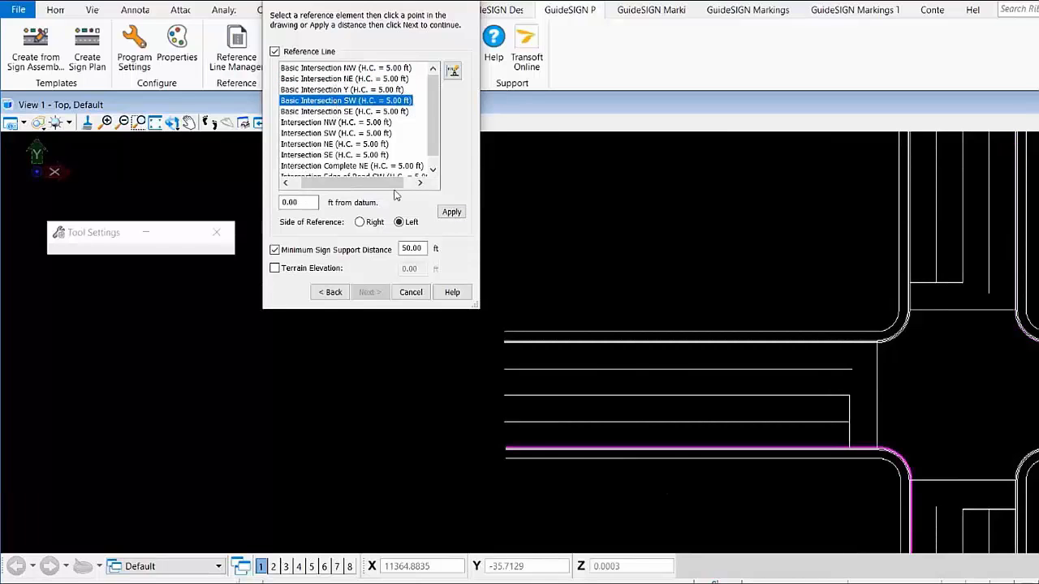
click(550, 480)
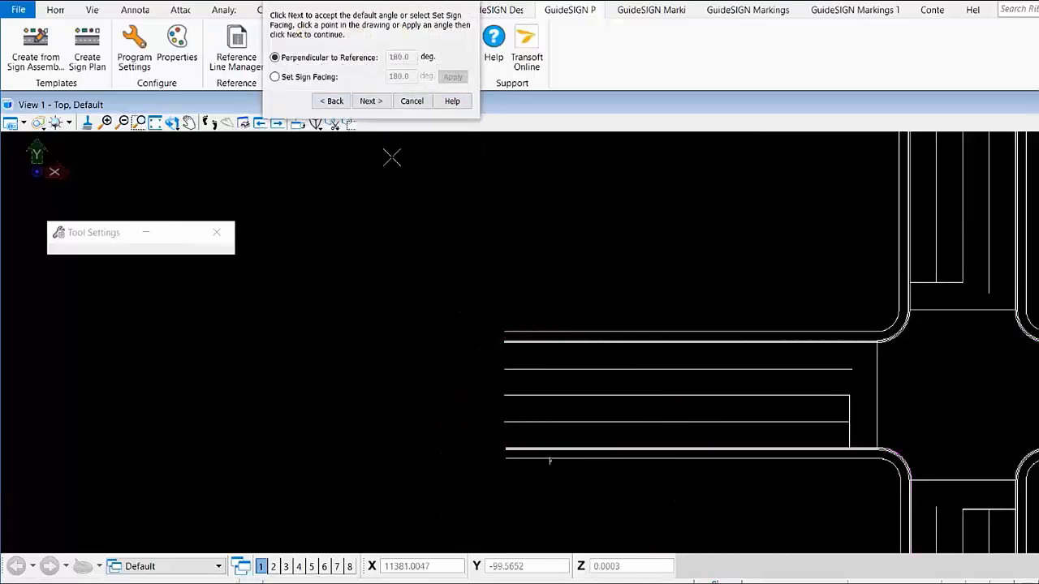
click(376, 103)
Place the proposed sign group southwest of its support with a leader line, oriented Same as Sign Facing
middle_drag(548, 382, 573, 277)
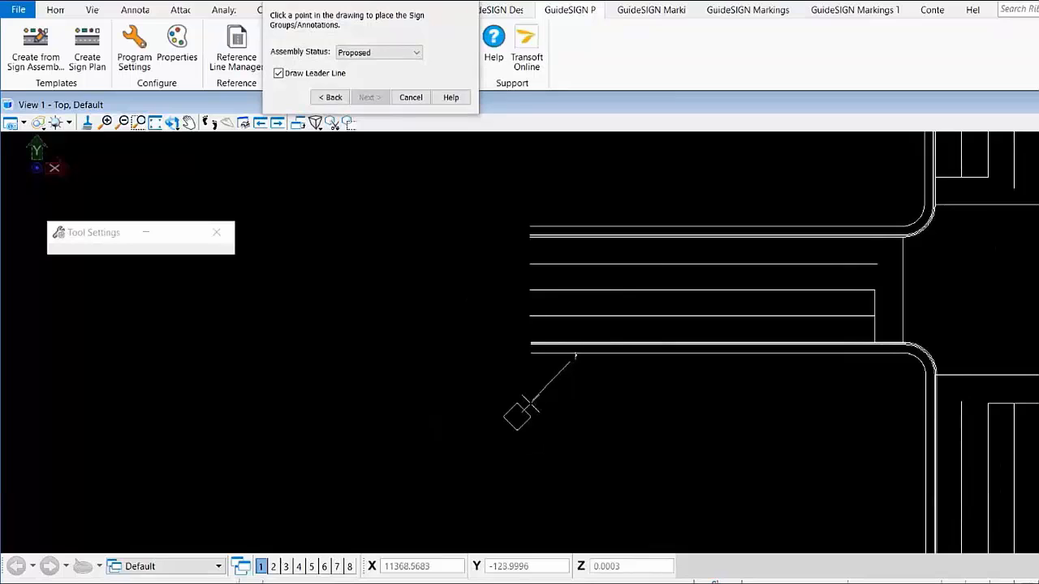
click(536, 404)
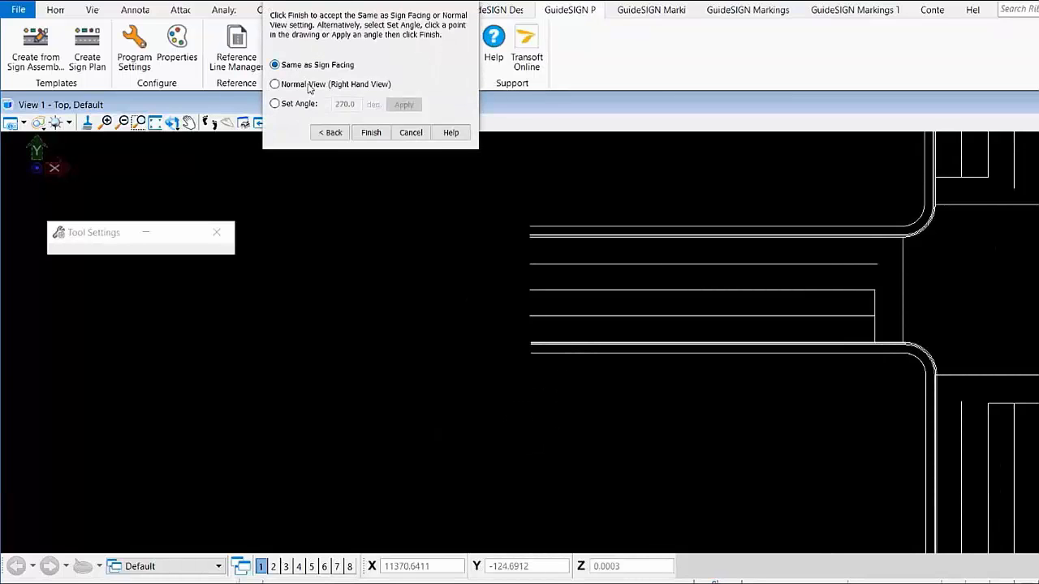
click(371, 132)
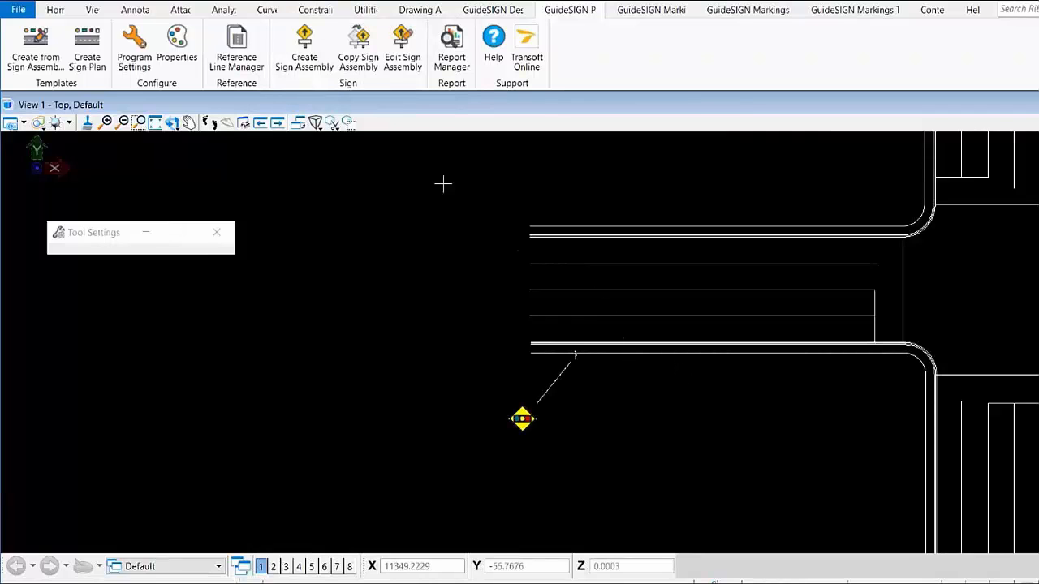
Start a new proposed sign assembly and open the Federal(MUTCD2009) standard sign library with its Regulatory and Warning categories collapsed
click(305, 42)
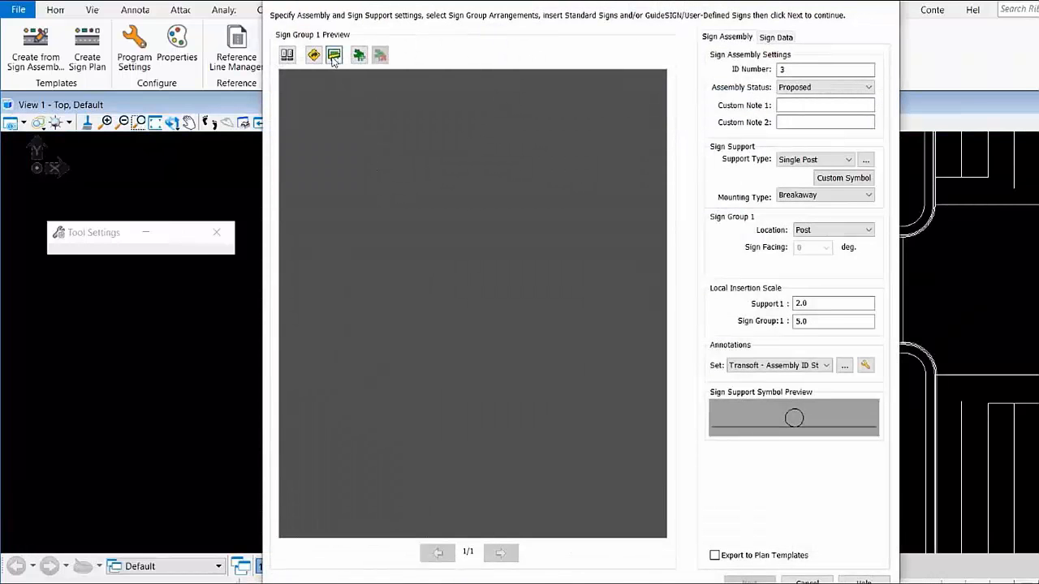
click(313, 56)
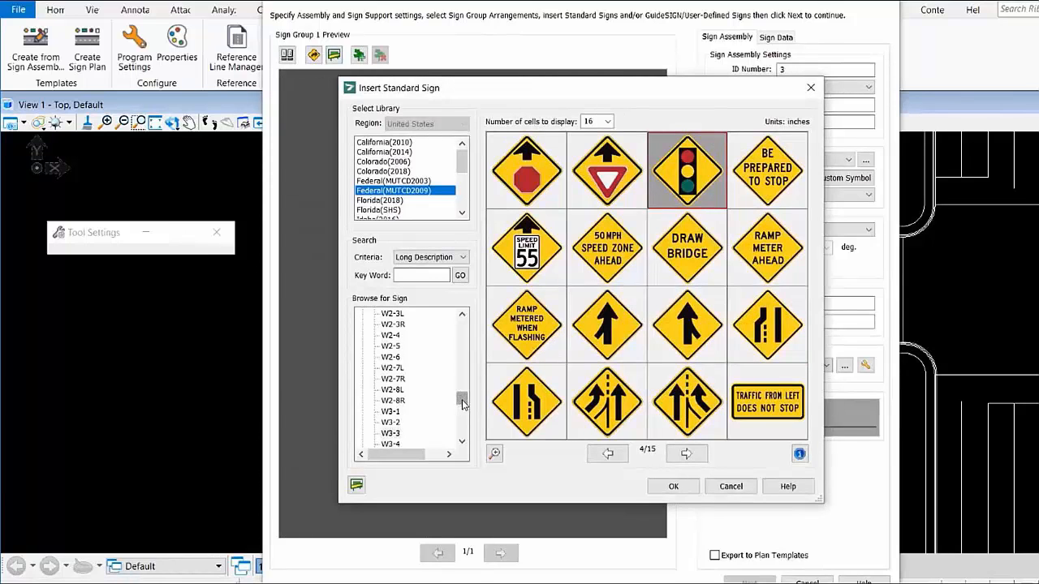
drag(461, 398, 468, 310)
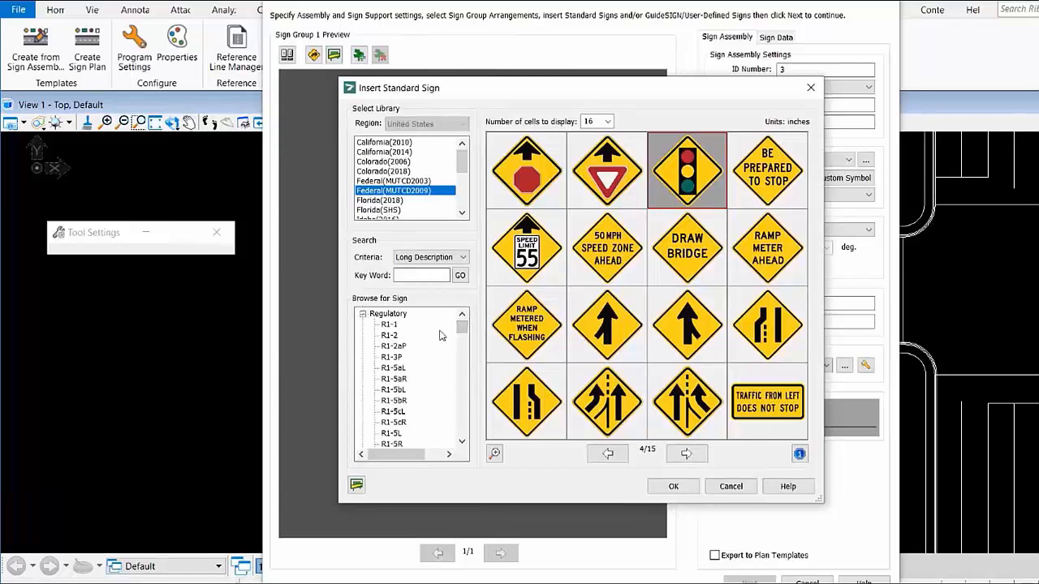
click(363, 315)
click(374, 324)
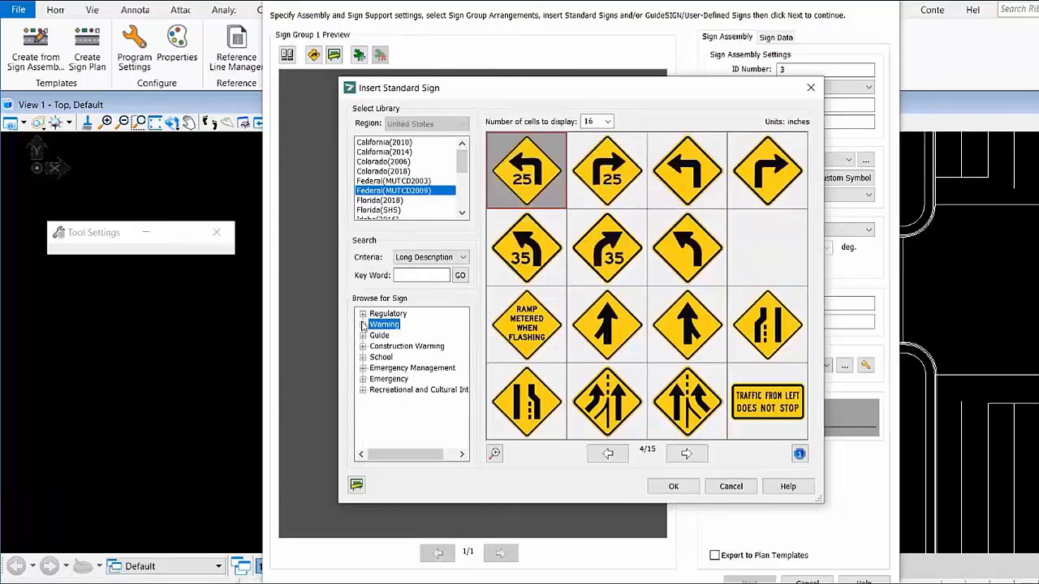
Look through the pages of Guide signs in the Federal(MUTCD2009) library, starting from D1-1
click(363, 336)
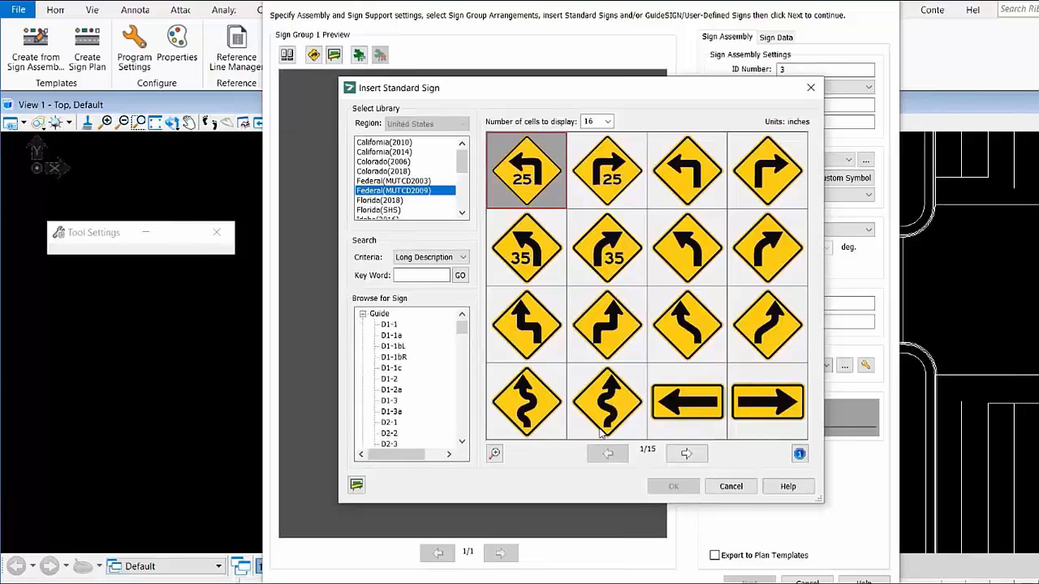
click(390, 325)
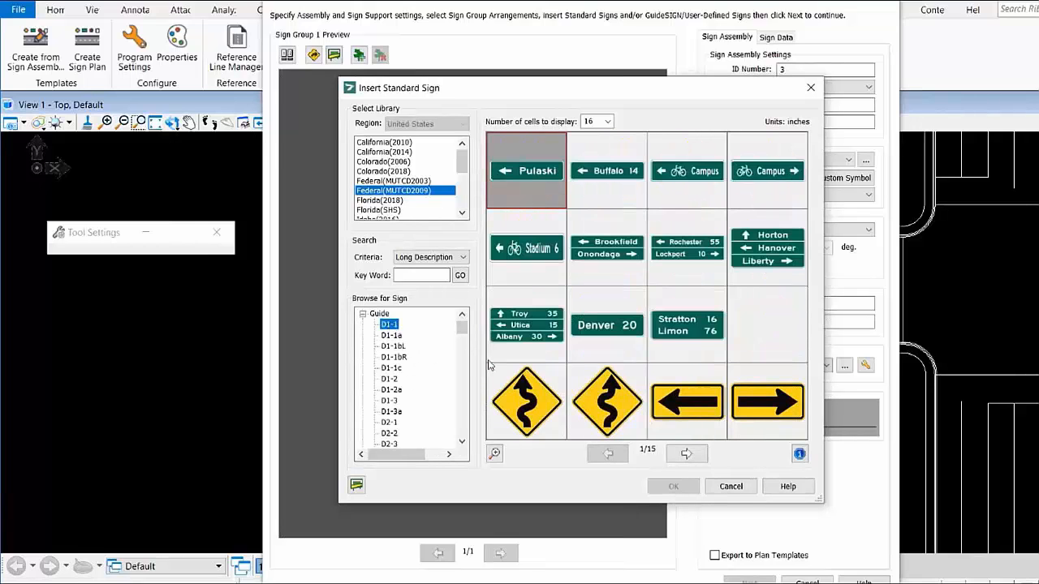
click(697, 456)
click(696, 457)
click(697, 456)
click(697, 456)
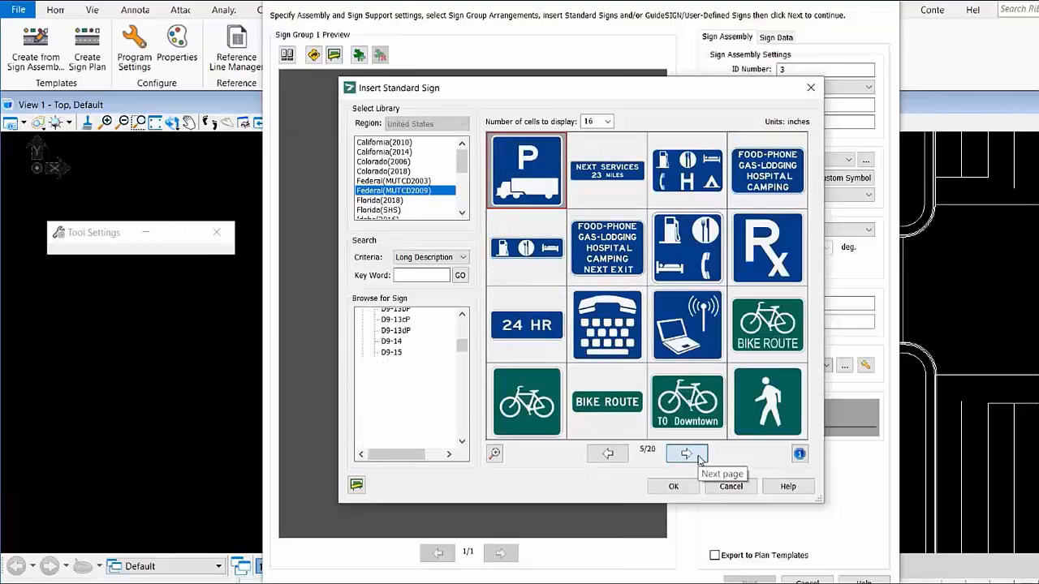
click(697, 457)
click(696, 456)
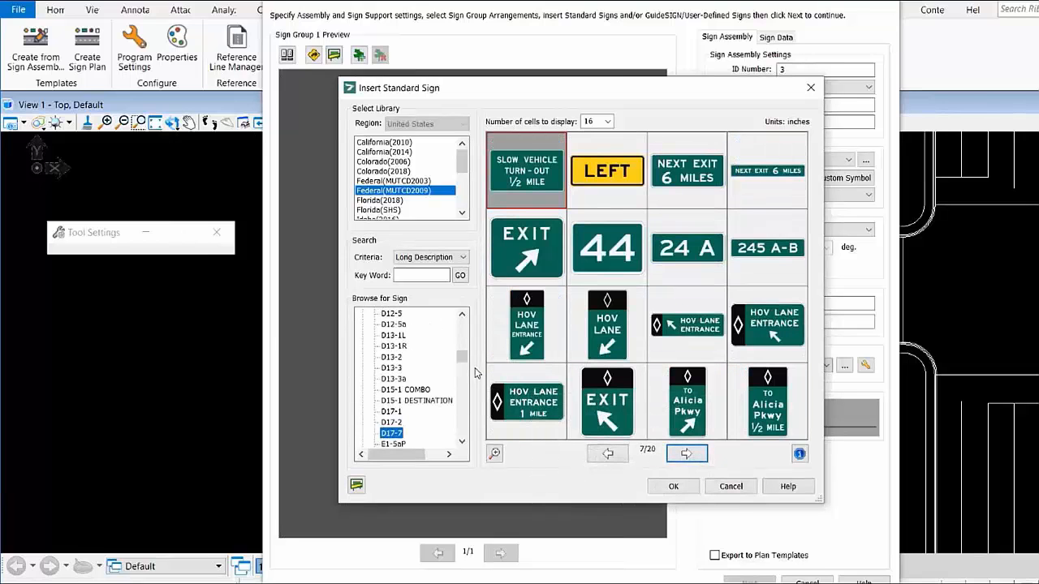
Collapse the Guide category and look through the pages of Warning signs in the Federal(MUTCD2009) library
drag(459, 358, 414, 326)
click(364, 336)
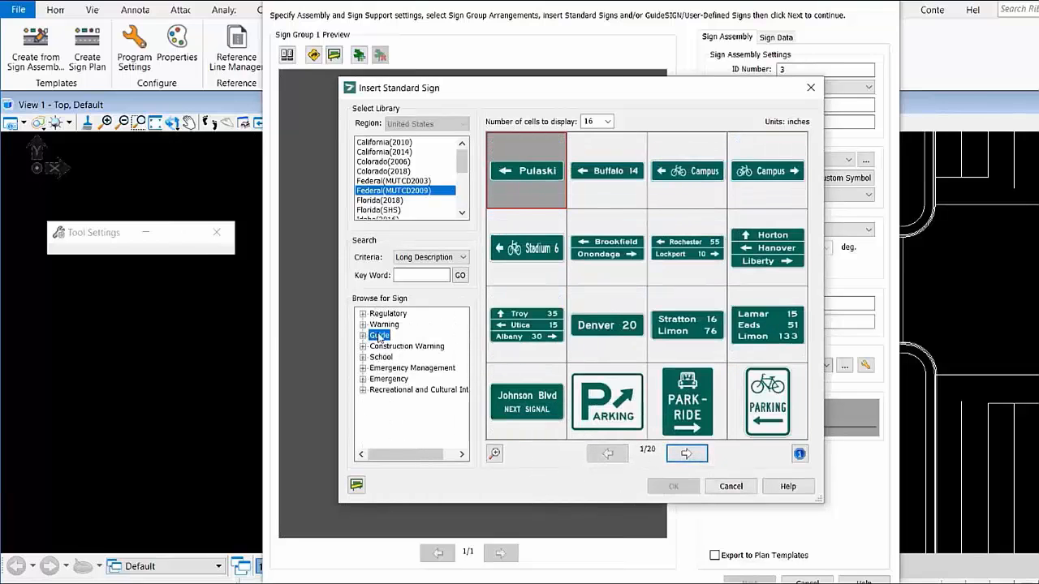
click(384, 325)
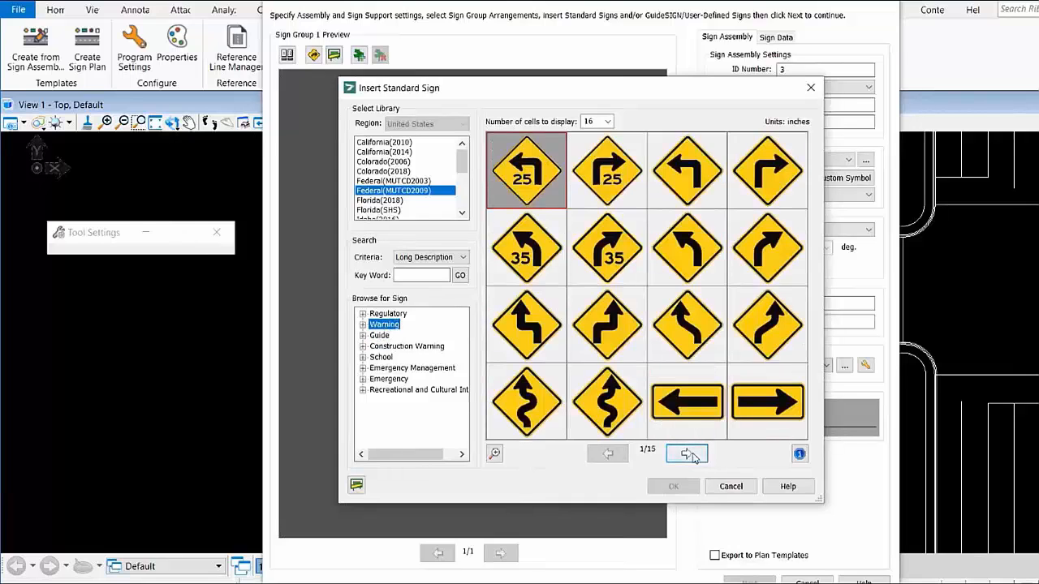
click(690, 456)
click(691, 458)
click(691, 457)
click(691, 457)
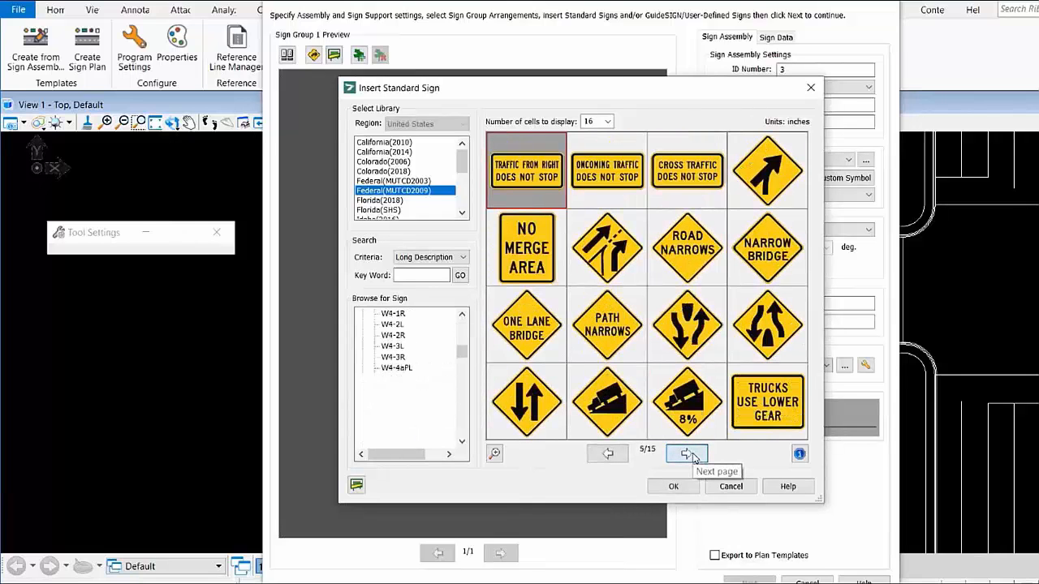
click(691, 457)
click(691, 457)
click(691, 457)
click(691, 457)
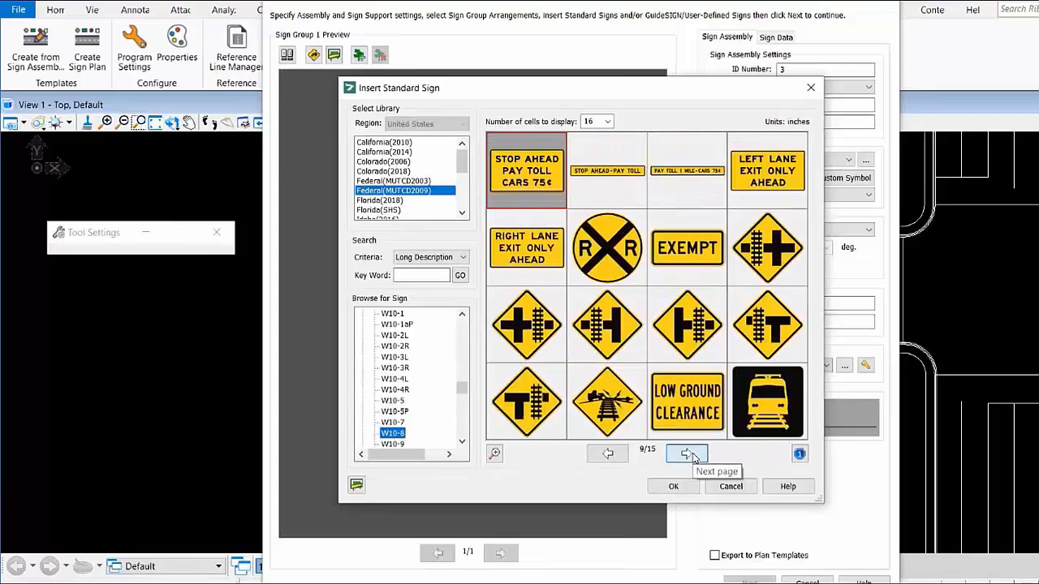
click(690, 458)
click(691, 457)
click(691, 458)
click(691, 457)
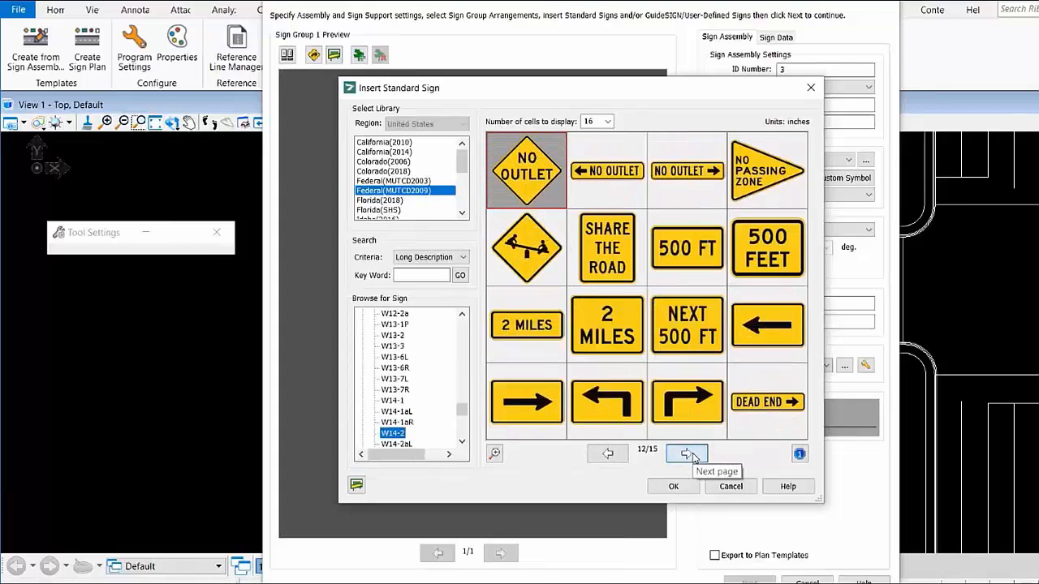
click(691, 457)
Insert the regulatory Speed Limit 40 sign, R2-1 (40), into the assembly at 18 x 24 inches
drag(469, 421, 378, 302)
click(363, 315)
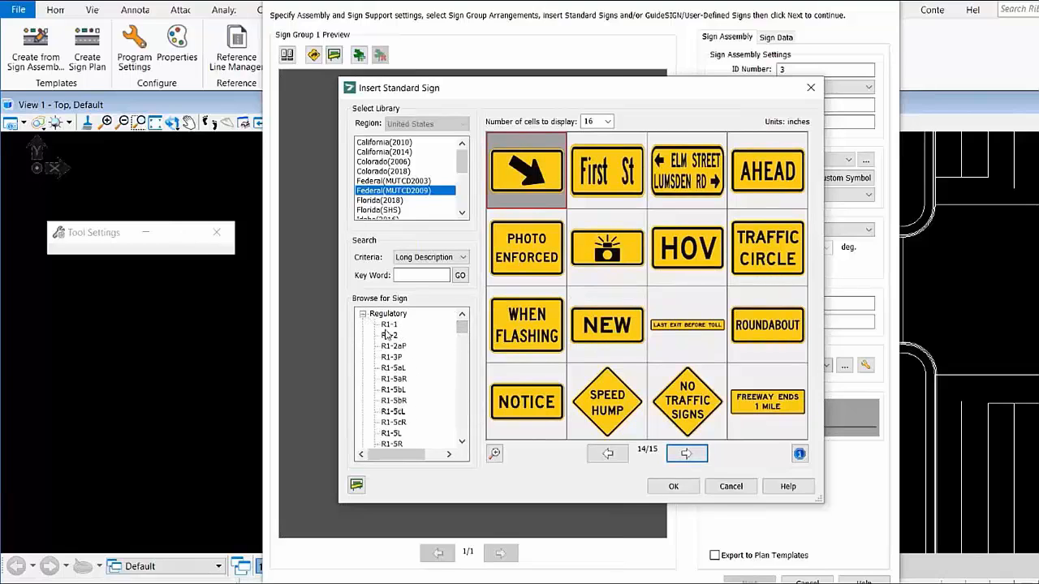
click(390, 326)
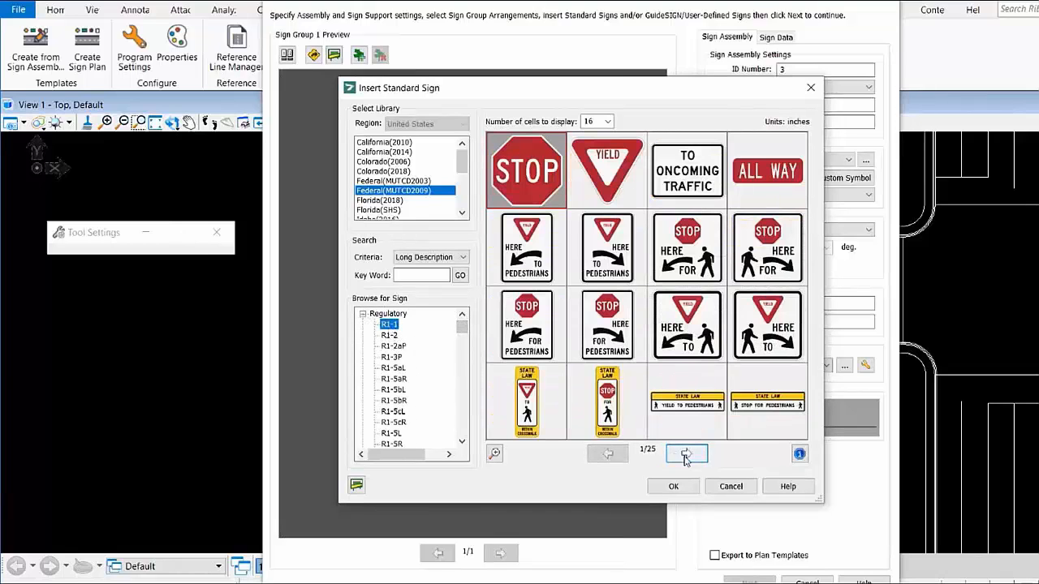
click(686, 453)
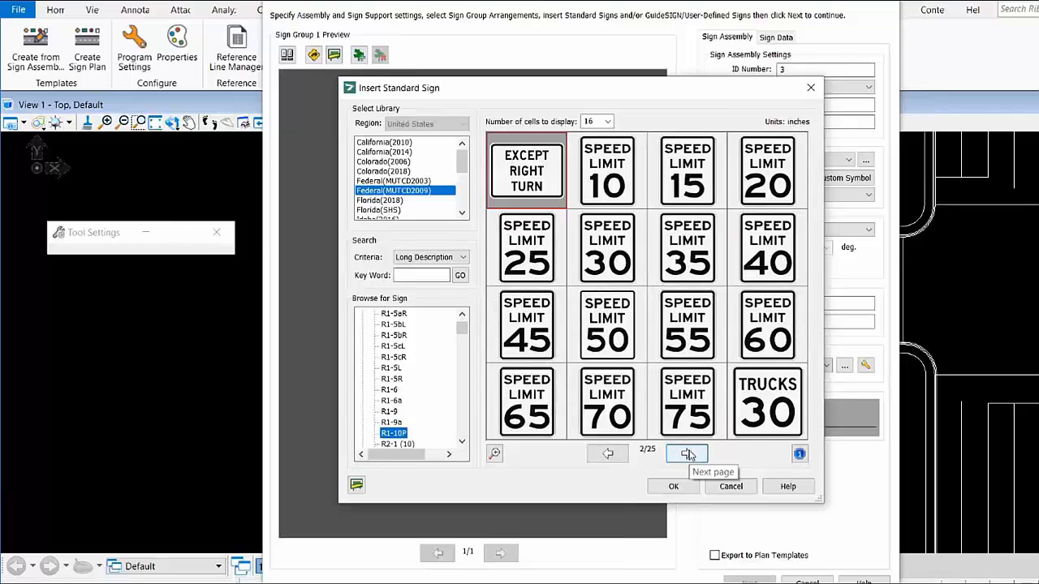
click(633, 321)
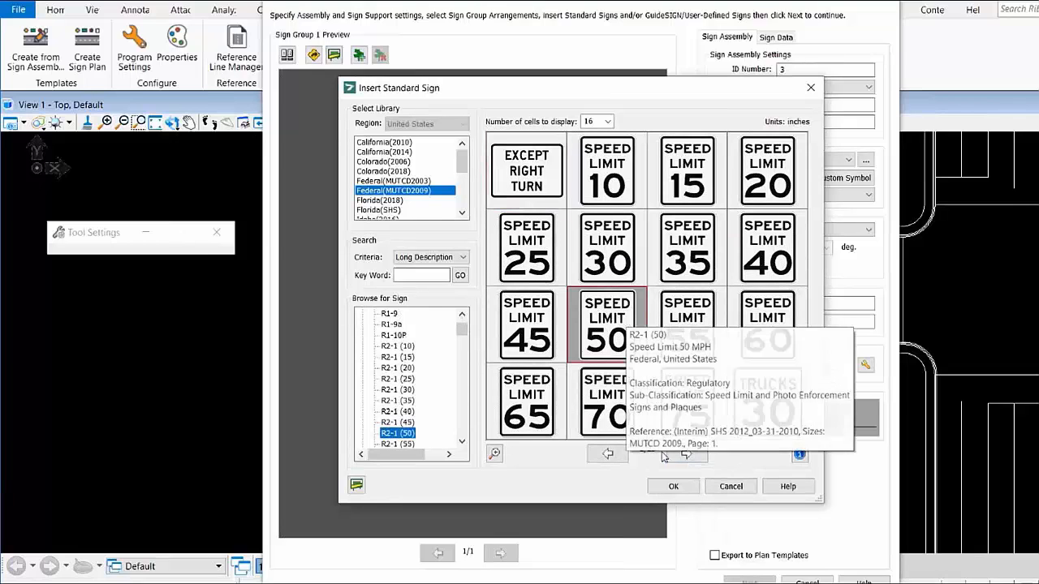
click(760, 245)
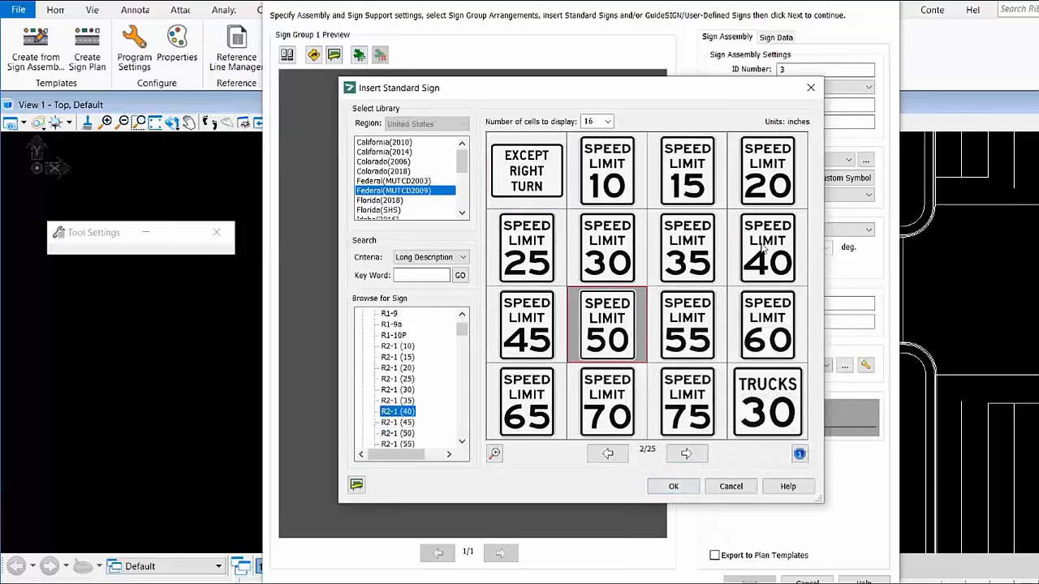
click(671, 485)
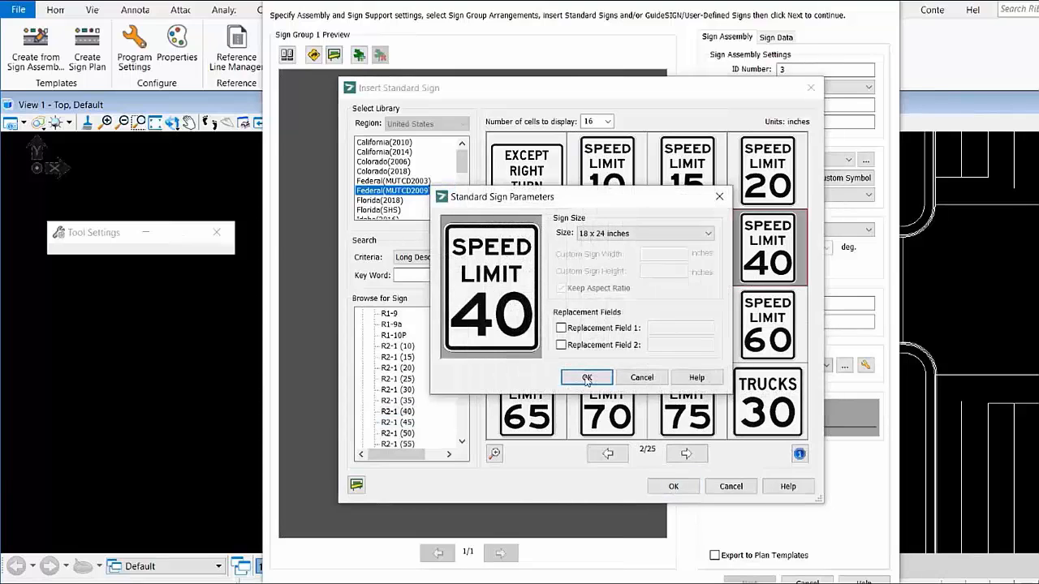
click(587, 378)
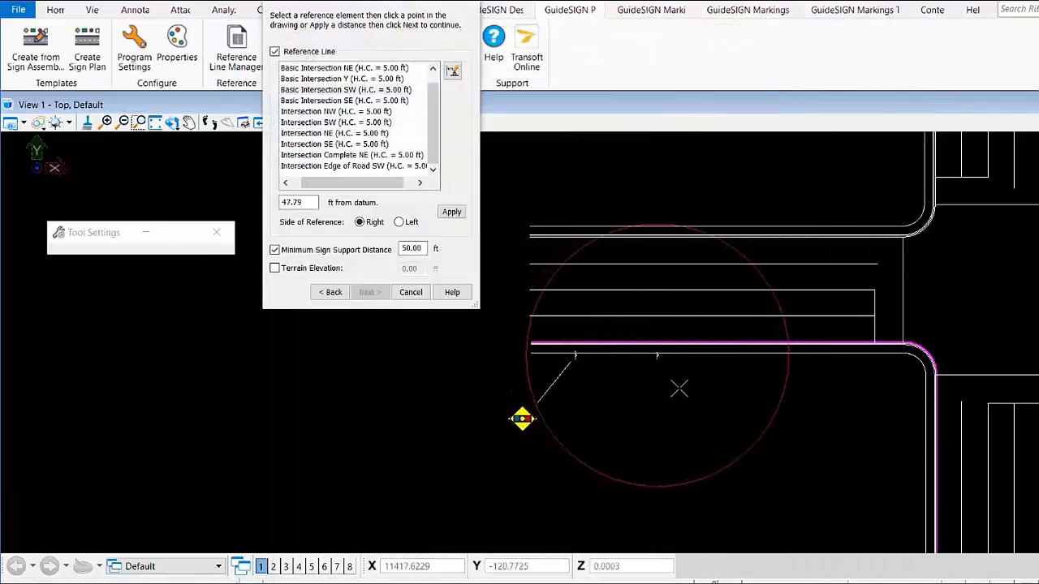
Place the speed limit support east of the signal-ahead support, perpendicular to the reference, with its sign group southwest on a leader line, Same as Sign Facing
click(709, 384)
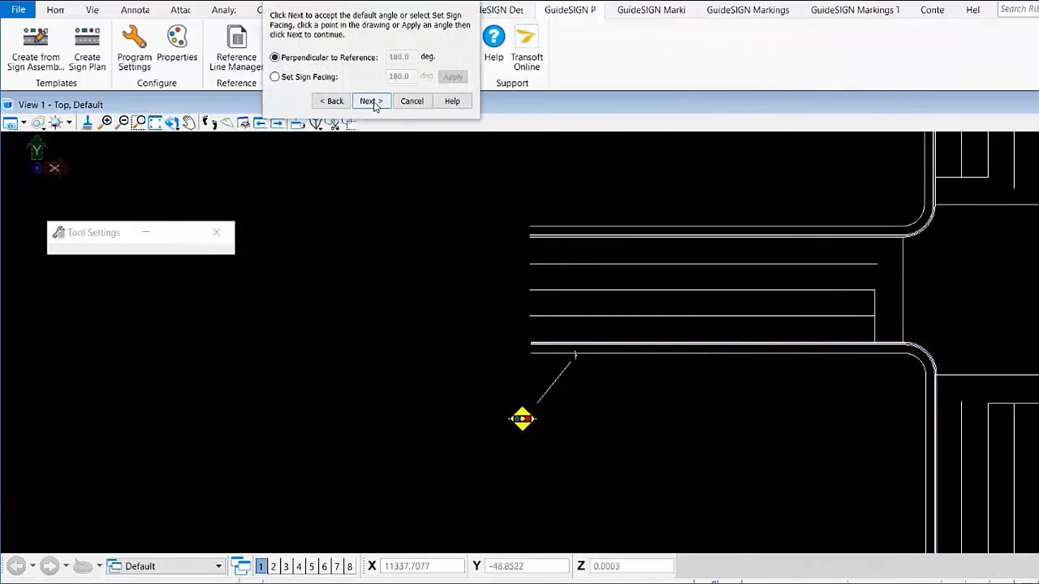
click(371, 100)
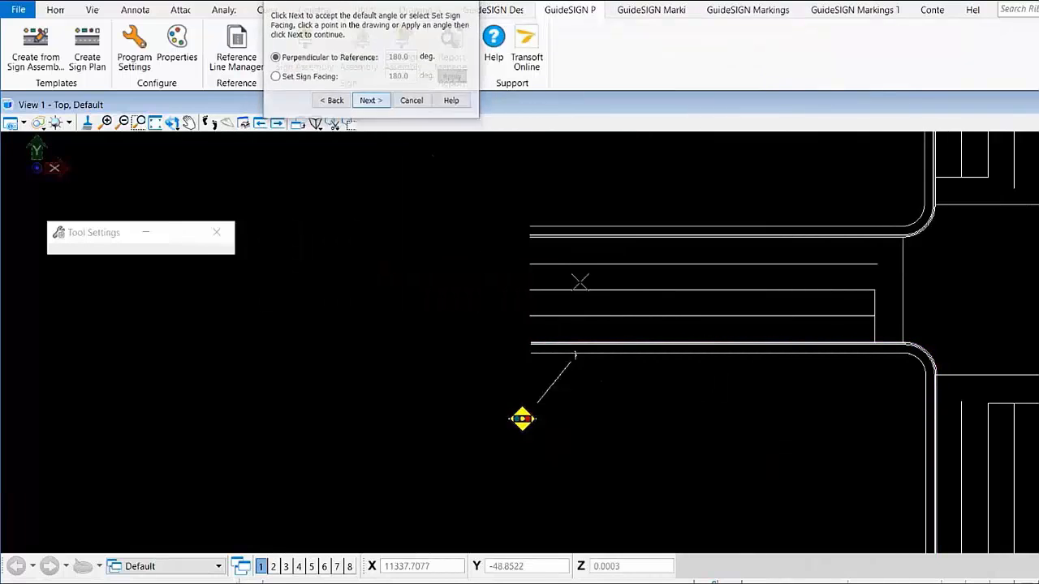
click(658, 413)
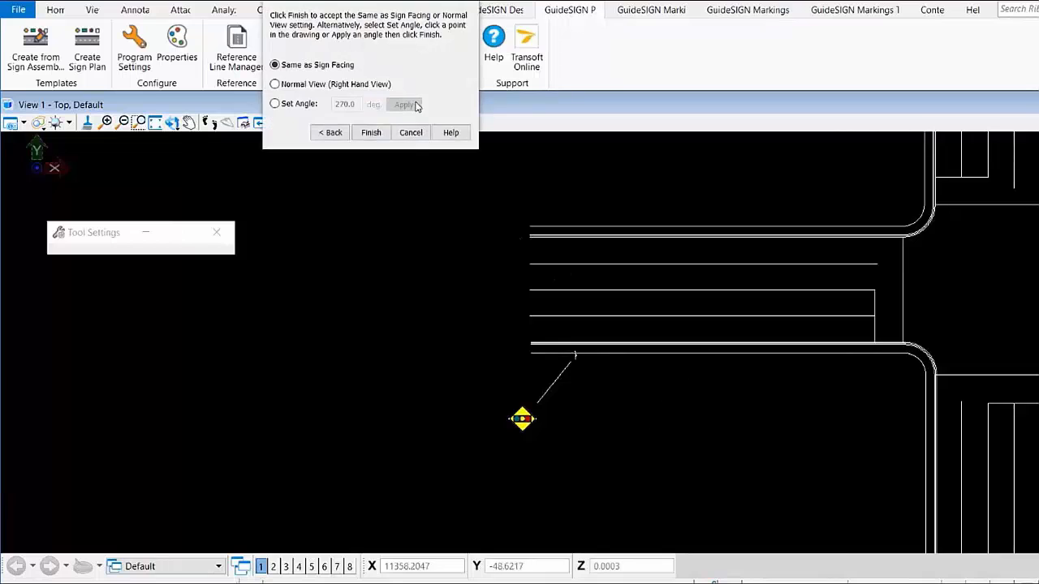
click(371, 133)
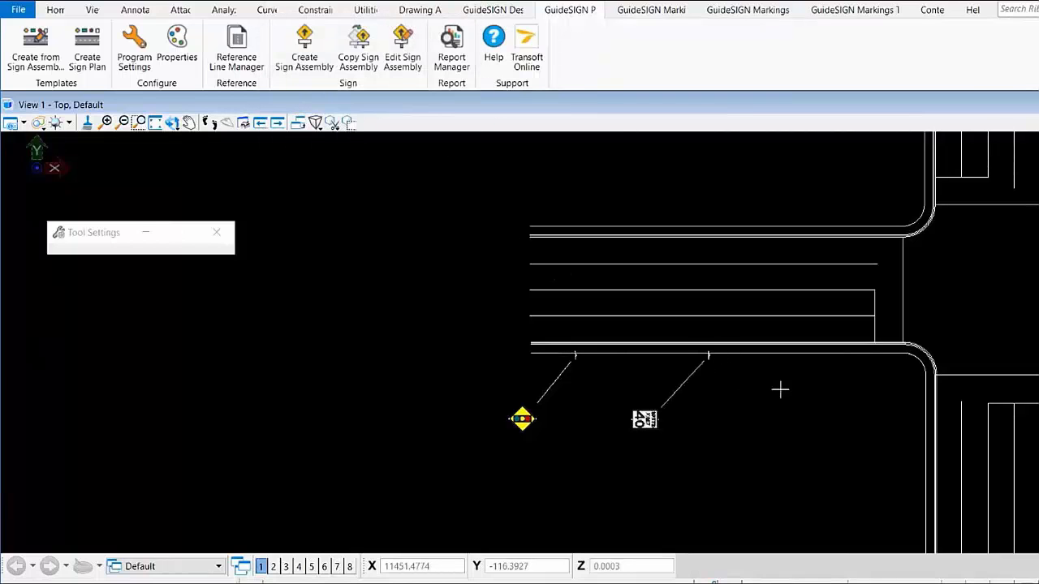
Start another sign assembly and insert the user-defined Main Street sign from the GuideSIGN 8 Webinar library
click(323, 73)
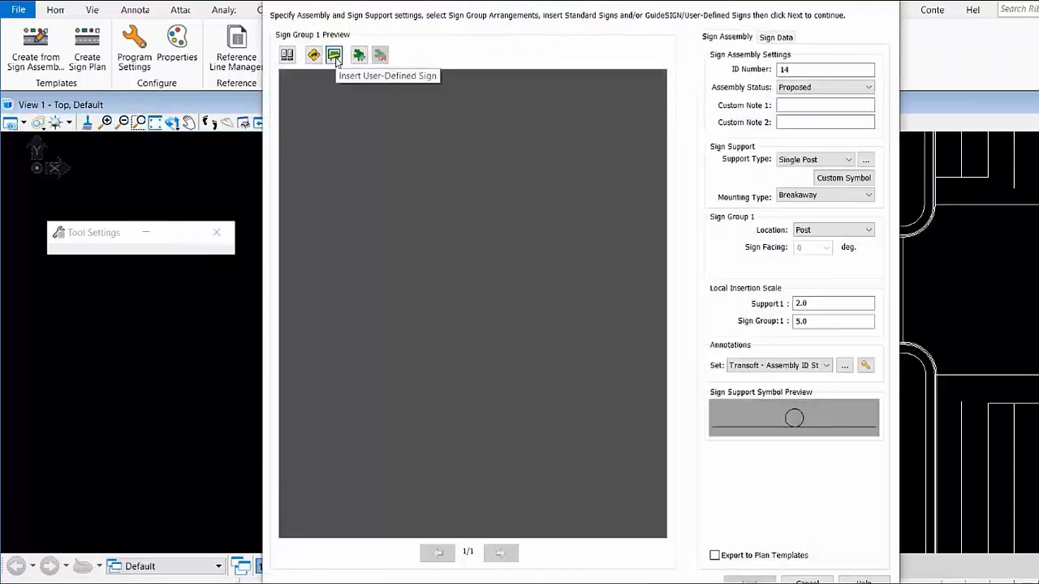
click(333, 55)
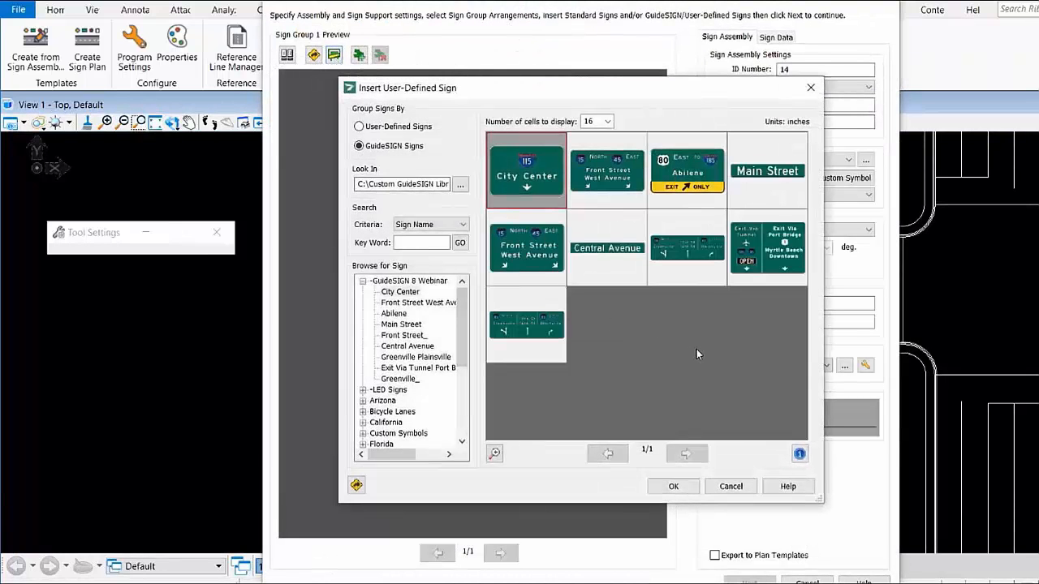
click(750, 180)
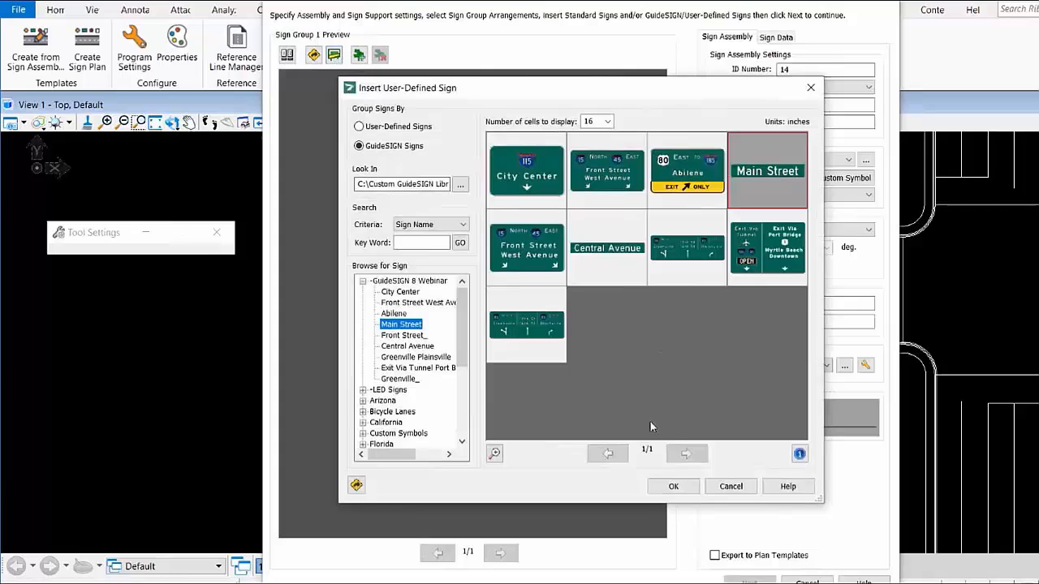
click(673, 486)
Set the Main Street assembly's support type to Double Post and continue to the support placement
click(727, 38)
click(818, 159)
click(818, 184)
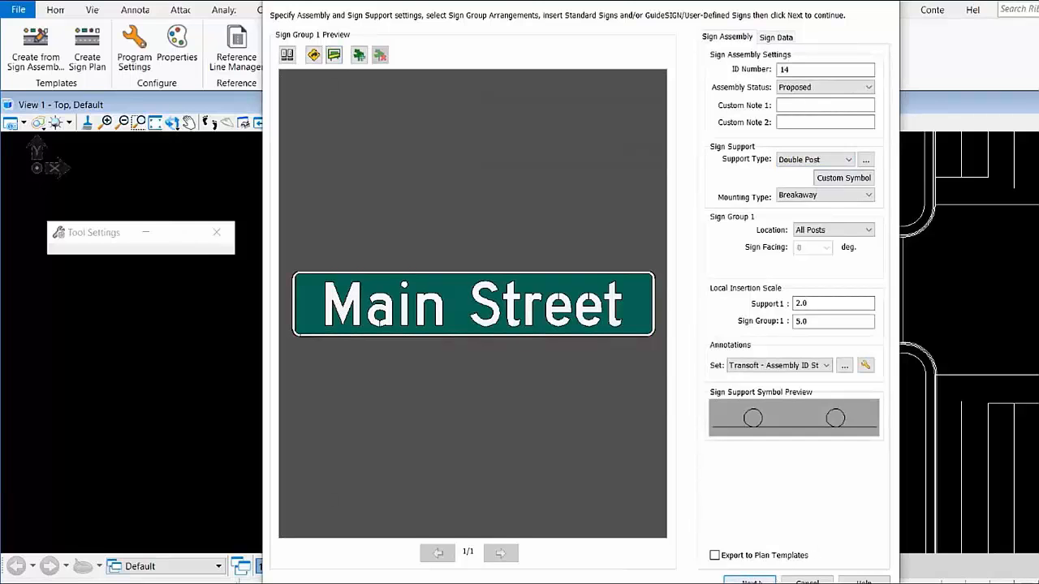
click(749, 581)
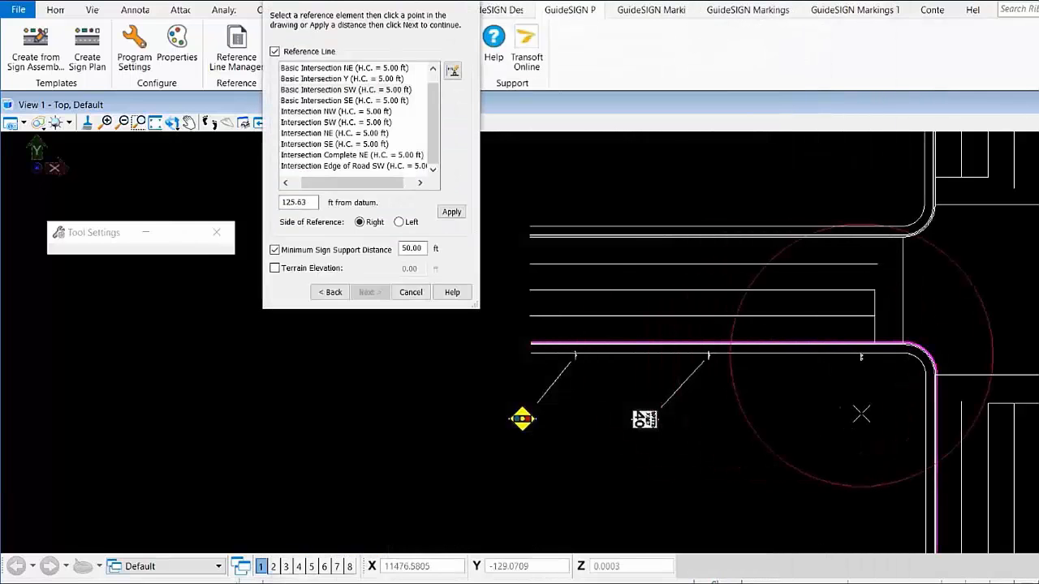
Place the double-post support near the west approach's stop line, about 131 ft from datum on the reference's right side, facing perpendicular to the reference
scroll(877, 395, up, 3)
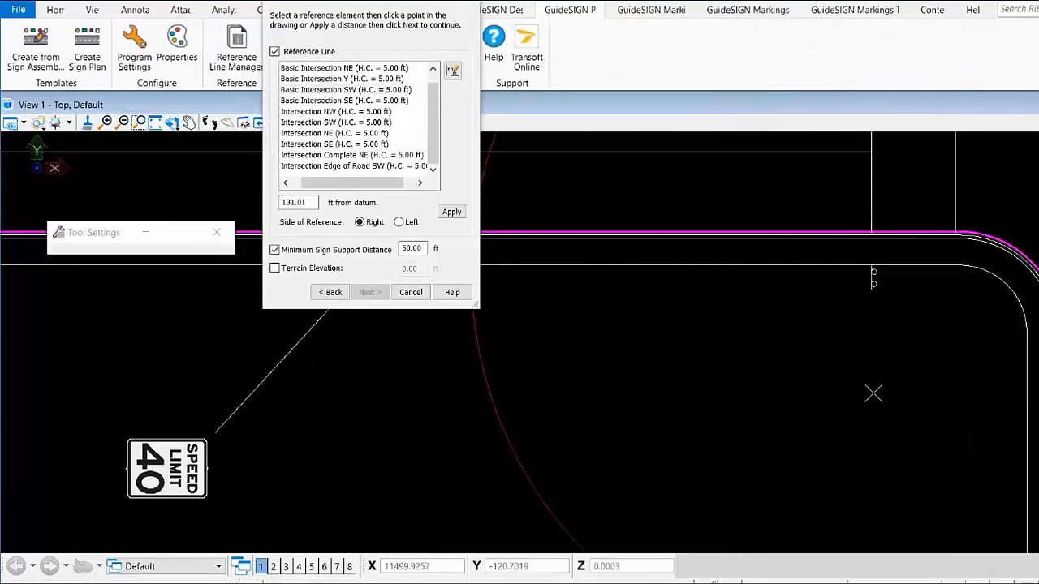
click(864, 394)
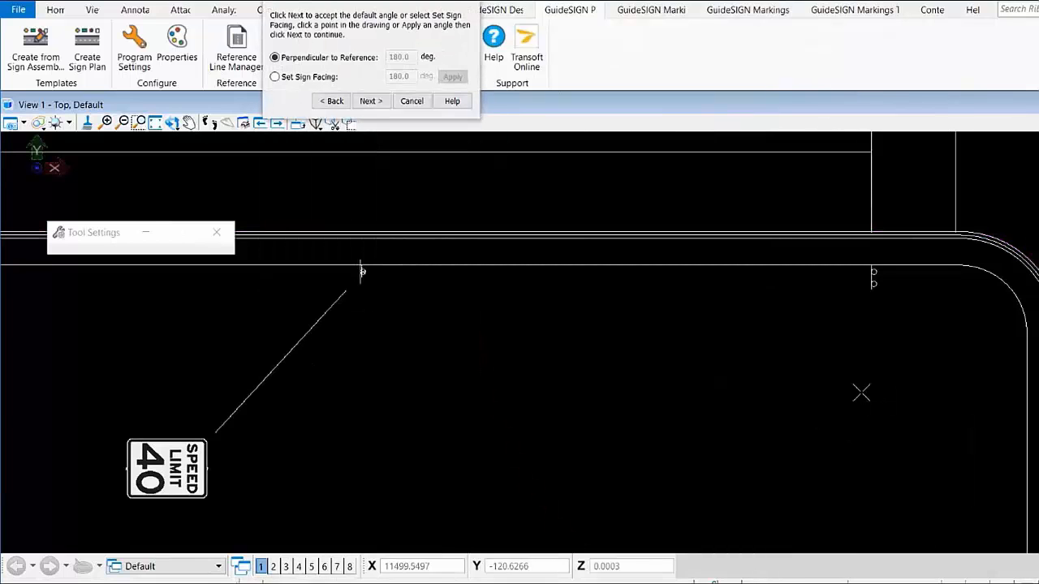
click(371, 101)
Place the proposed Main Street sign group southwest of its support with a leader line, oriented Same as Sign Facing
scroll(672, 394, down, 3)
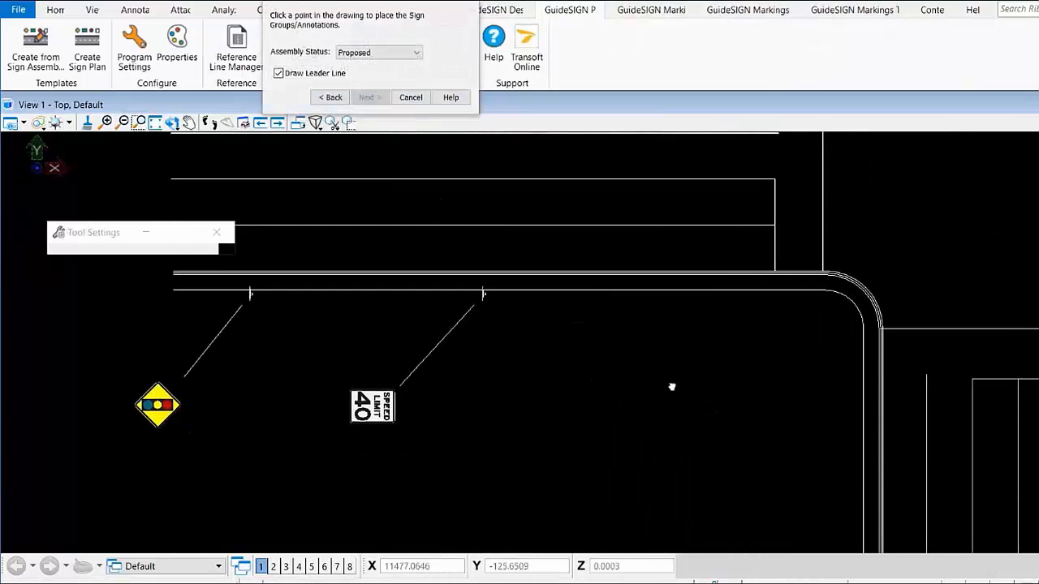
click(656, 402)
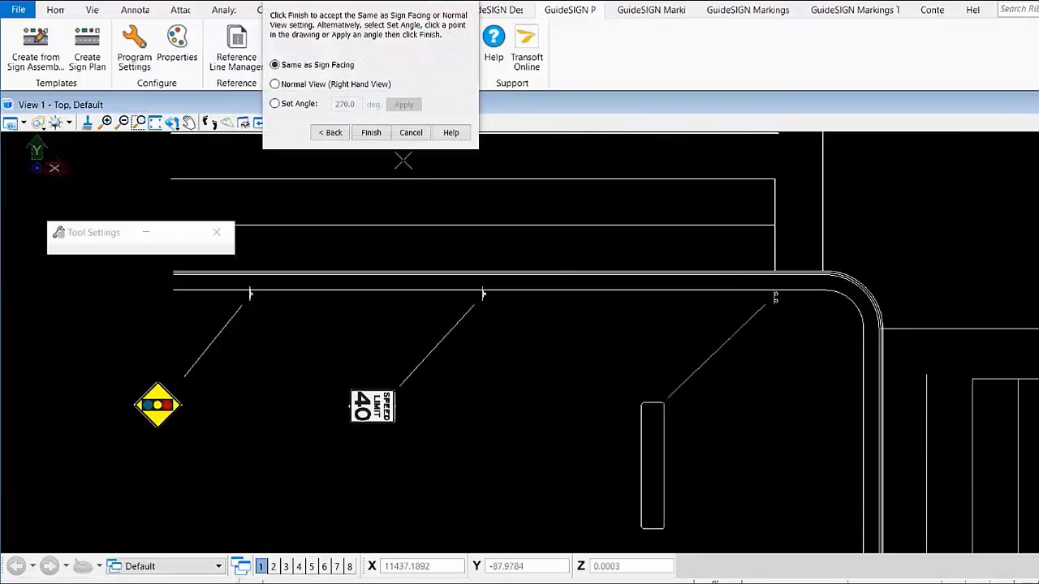
click(371, 132)
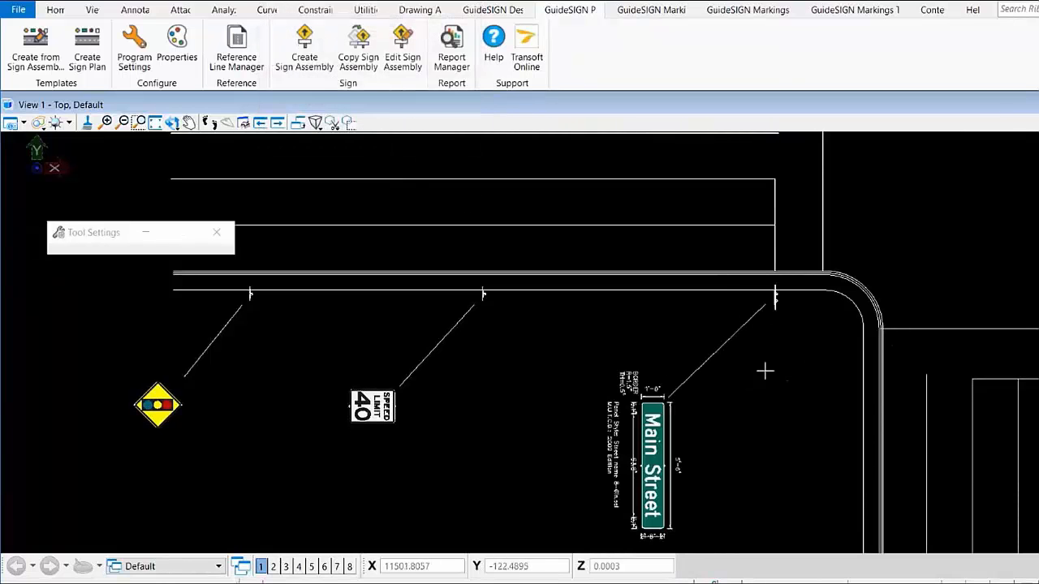
scroll(619, 315, down, 5)
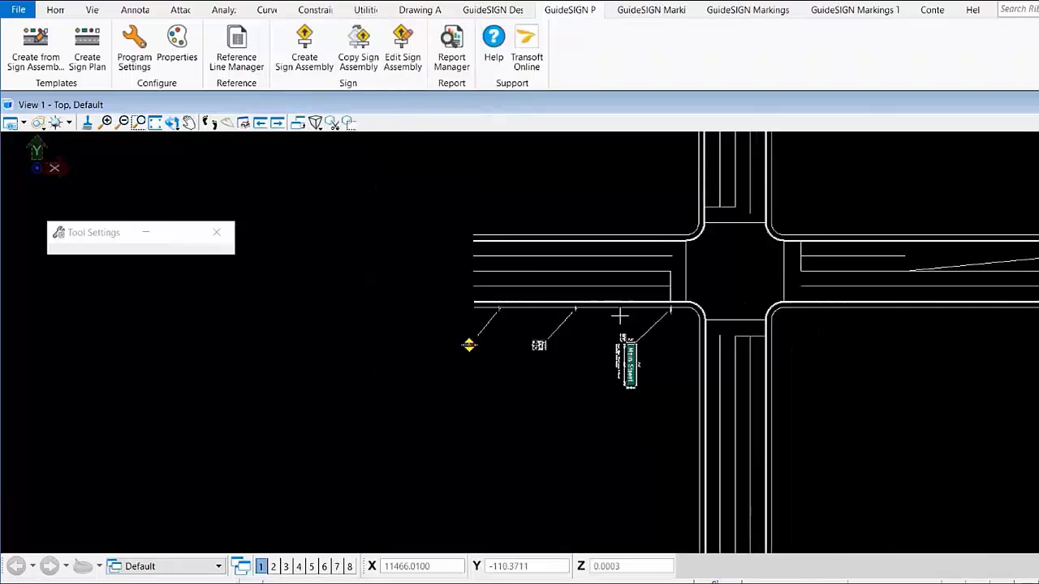
Start another sign assembly and insert the user-defined Greenville Plainsville sign from the GuideSIGN 8 Webinar library
middle_click(749, 424)
mouse_move(749, 423)
middle_down()
mouse_move(614, 357)
mouse_move(589, 349)
mouse_move(588, 366)
middle_up()
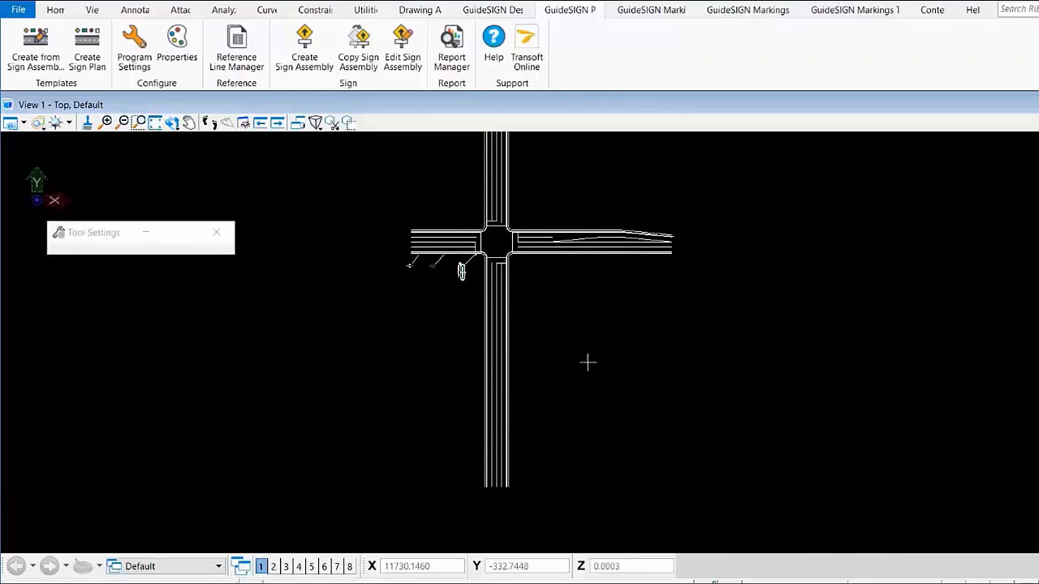
middle_drag(584, 322, 587, 354)
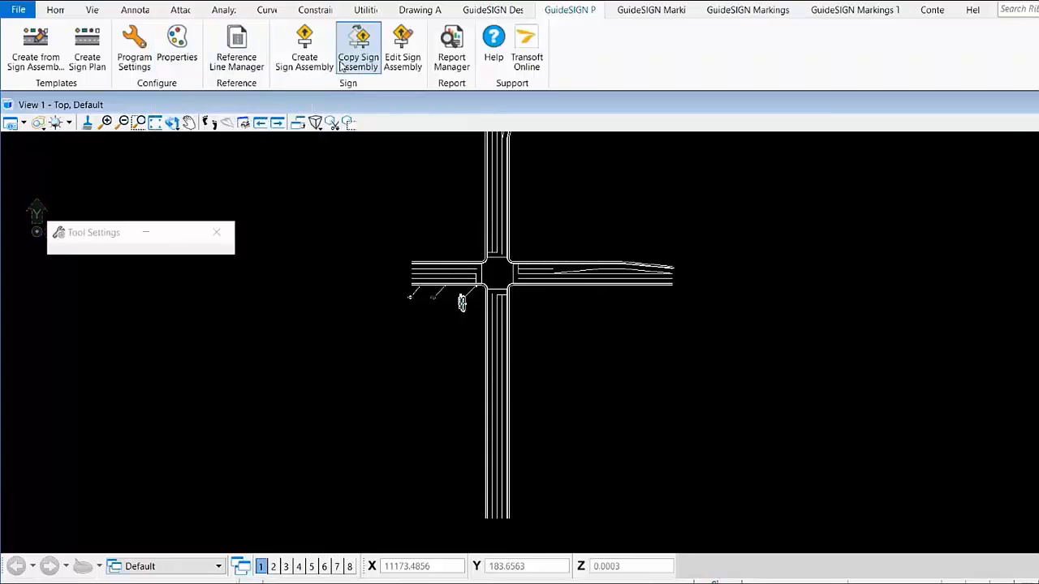
click(456, 250)
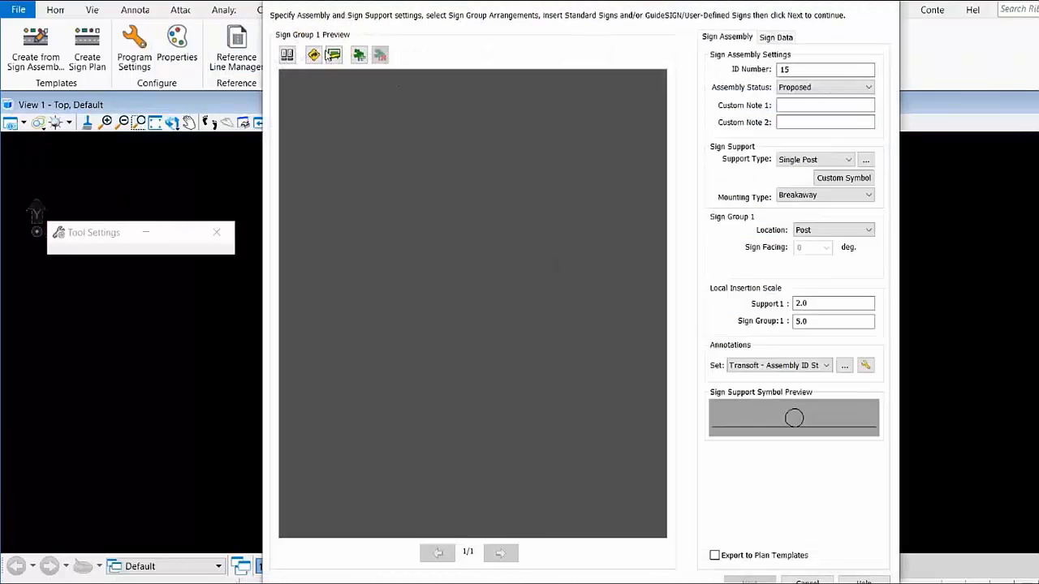
click(335, 54)
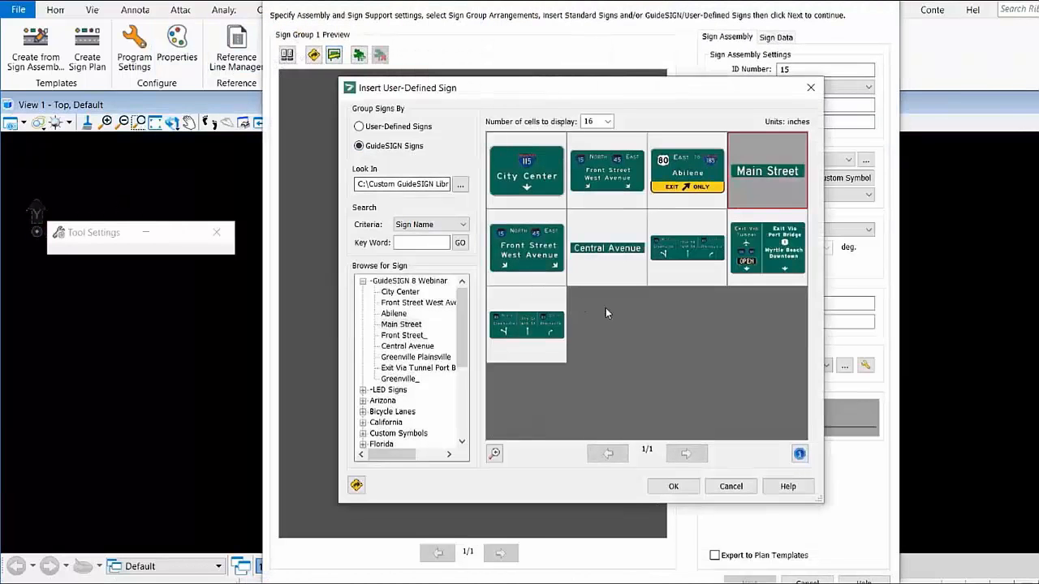
click(698, 254)
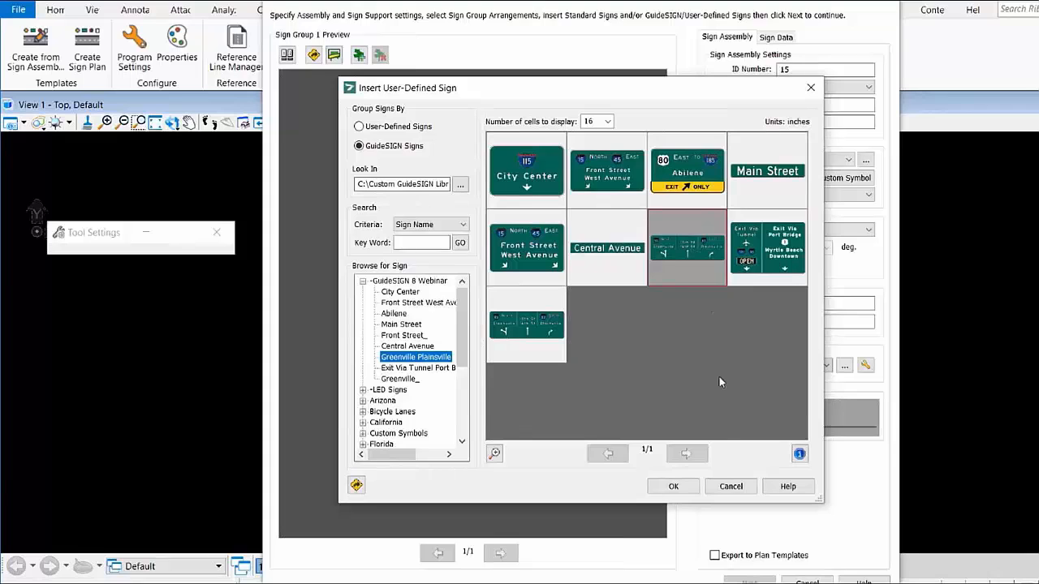
click(686, 491)
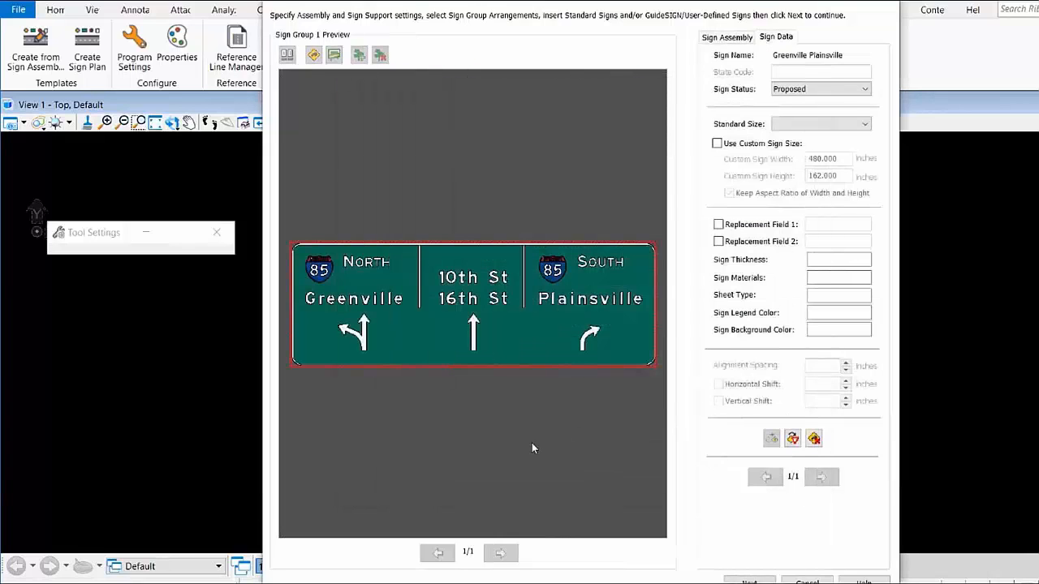
click(533, 448)
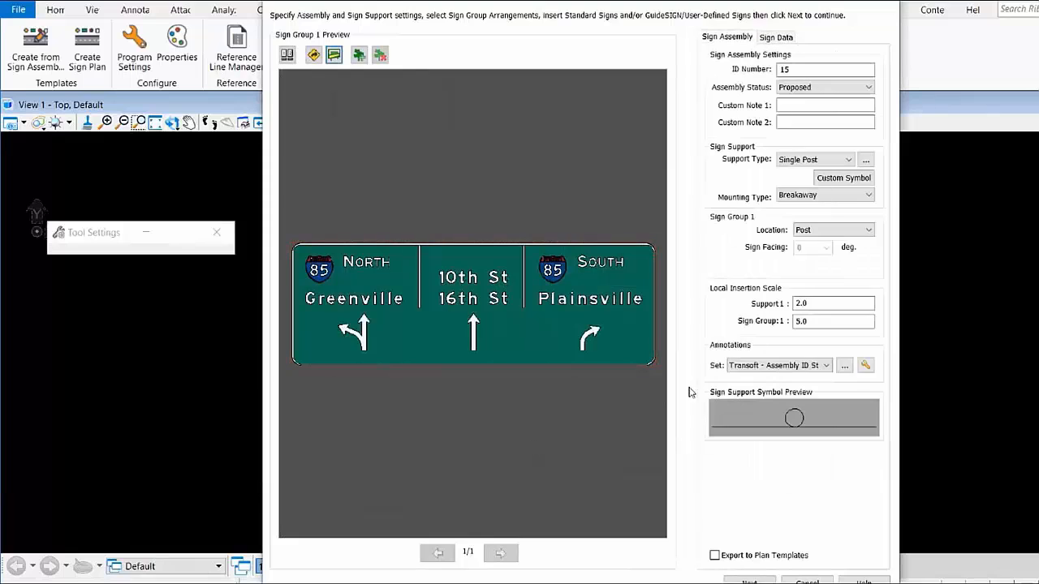
Set the Greenville Plainsville assembly's support type to Cantilever and continue to the support placement
click(817, 159)
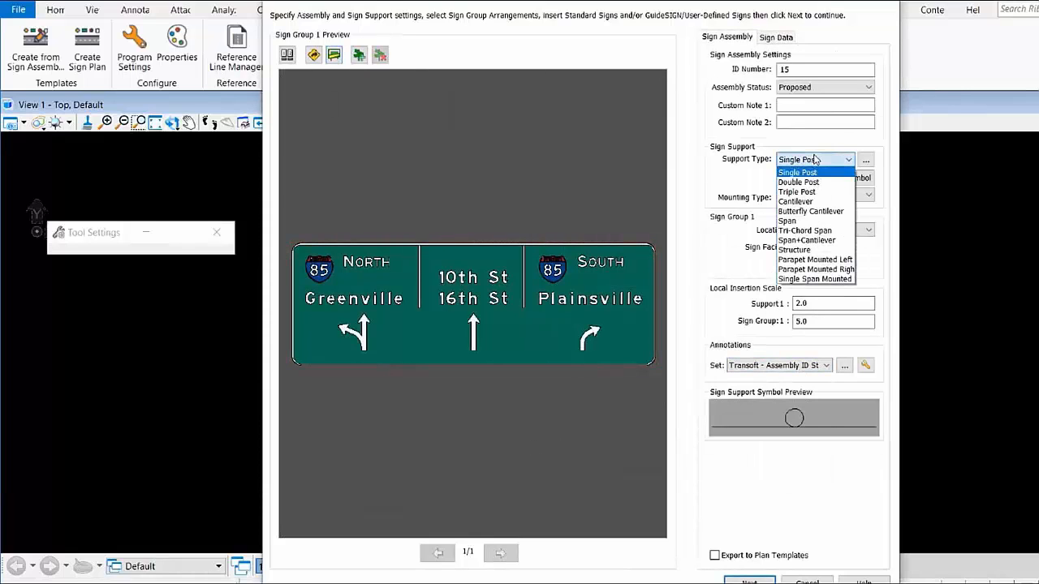
click(810, 203)
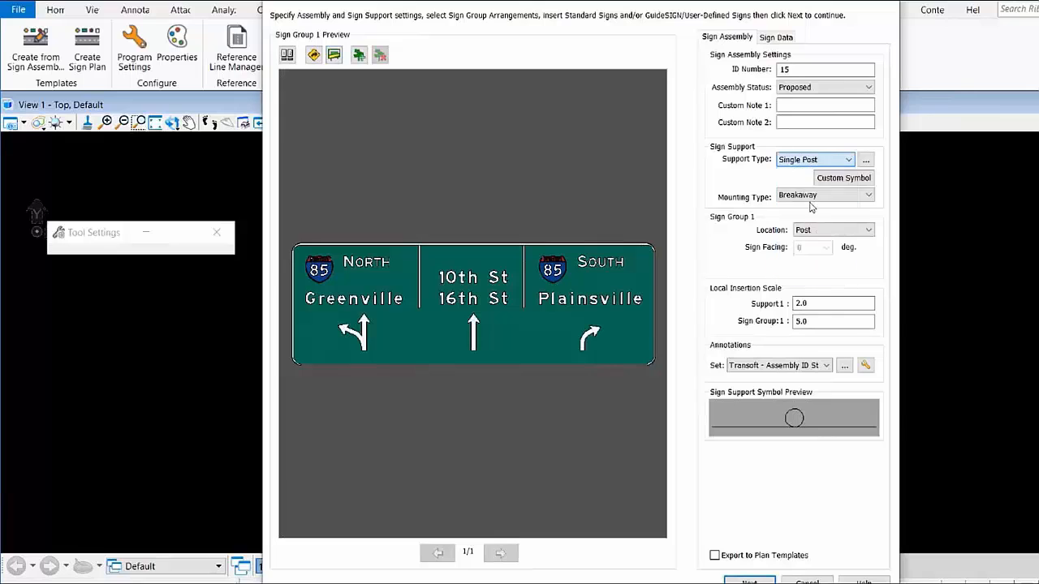
click(755, 576)
Place the cantilever support on the Intersection SW reference line, about 141 ft from datum on the left side, facing perpendicular to the reference
scroll(717, 356, down, 1)
middle_drag(900, 371, 644, 355)
scroll(742, 312, up, 1)
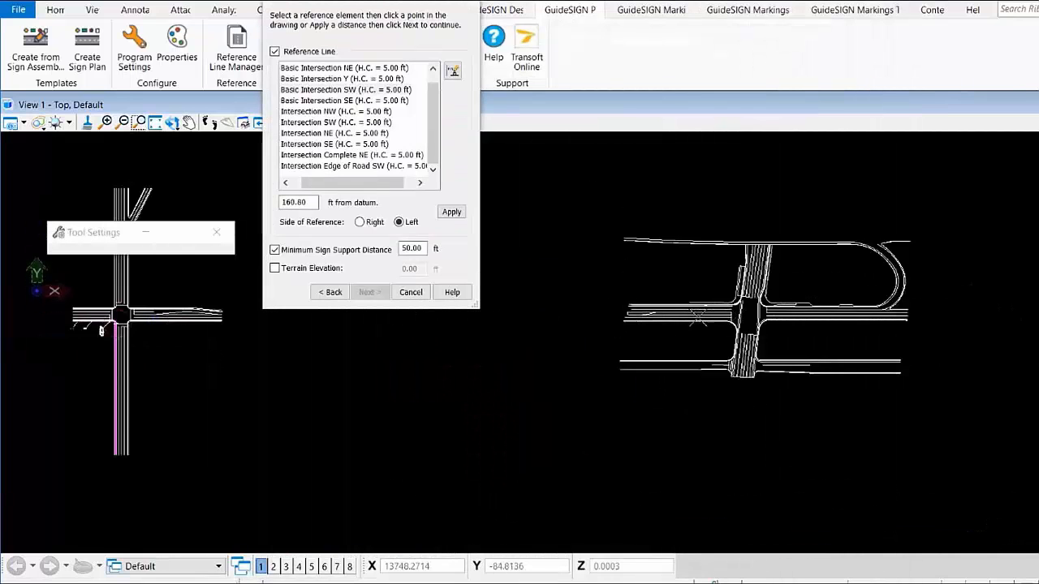
scroll(696, 317, up, 3)
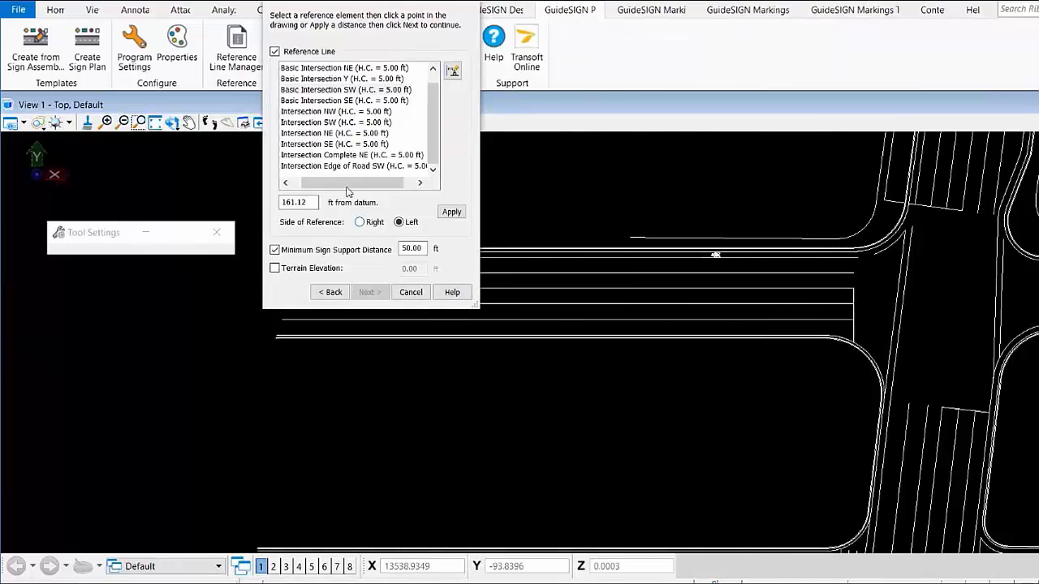
click(336, 123)
middle_drag(479, 383, 657, 389)
click(646, 386)
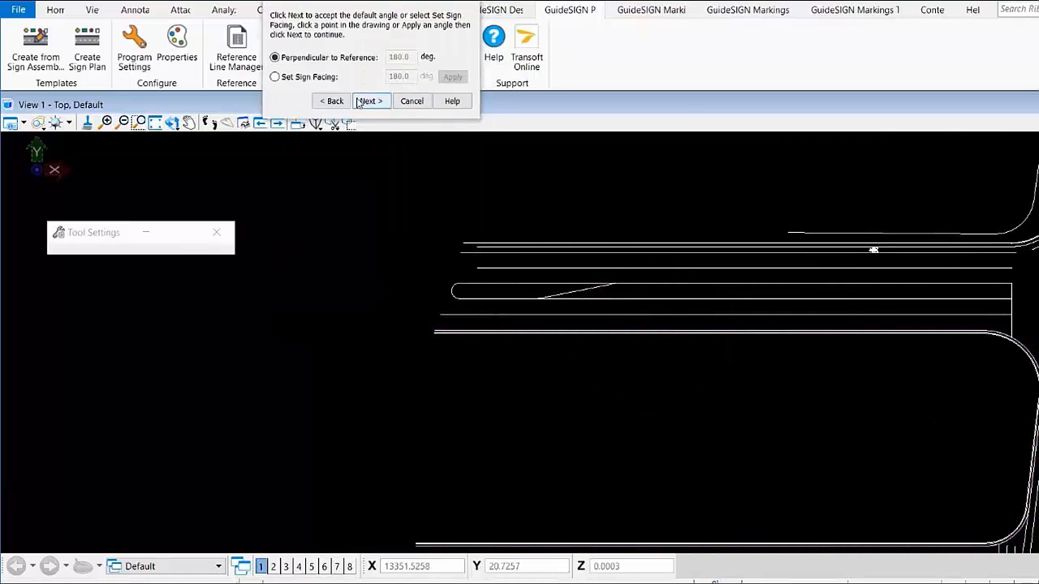
click(367, 100)
Set a custom span length reaching across the eastbound lanes and shift the sign group outward along the span, away from the post
click(329, 82)
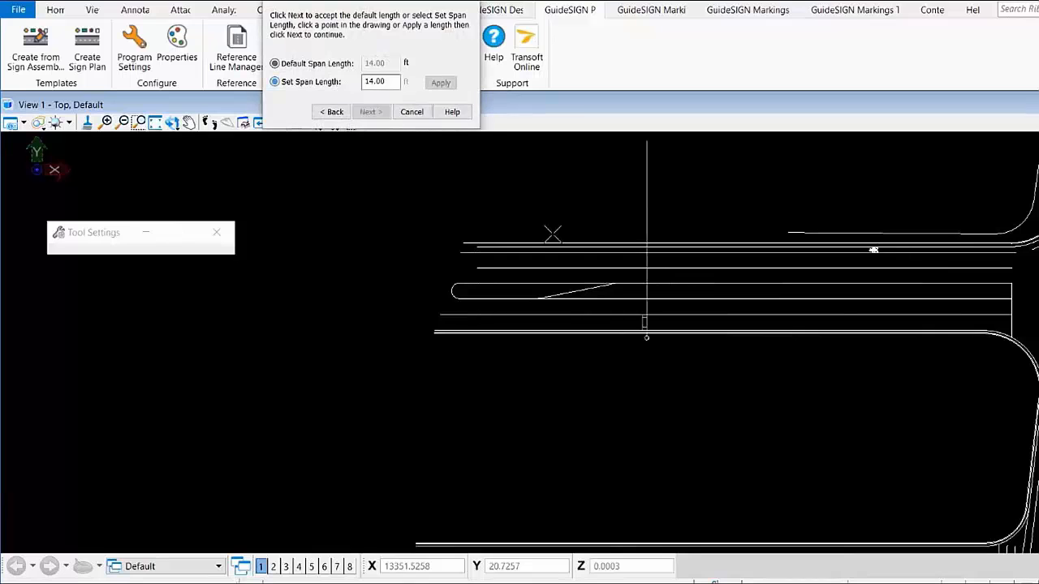
scroll(650, 271, up, 3)
click(642, 414)
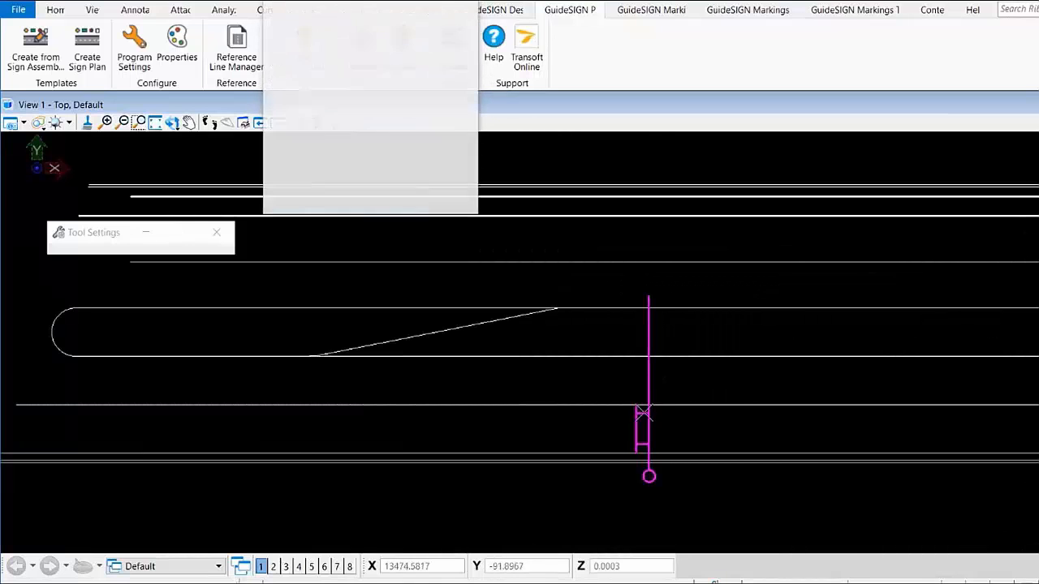
click(634, 422)
click(631, 371)
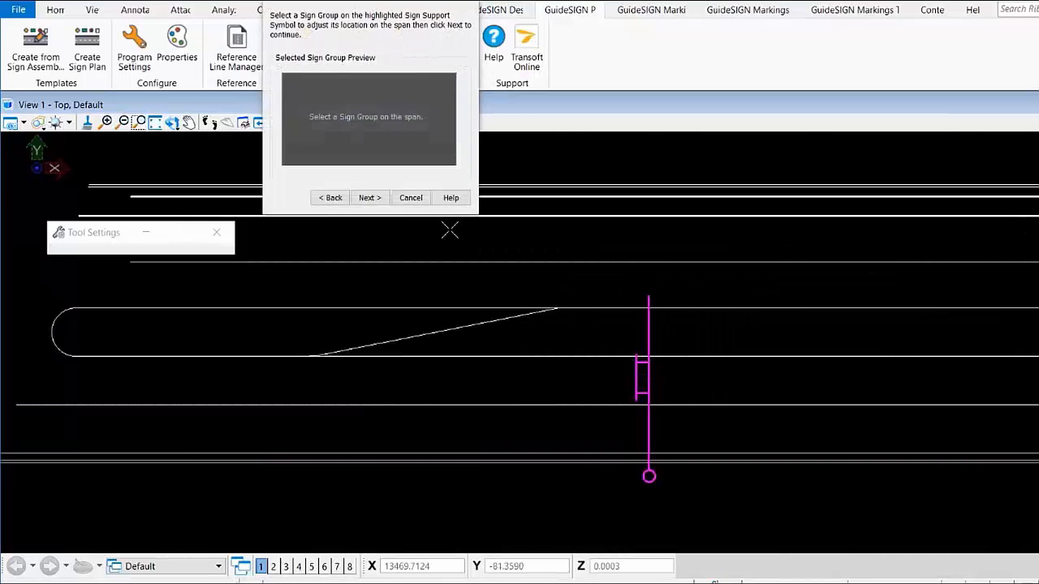
Place the proposed Greenville Plainsville sign group southwest of its support with a leader line, oriented Same as Sign Facing
click(370, 198)
scroll(661, 343, down, 3)
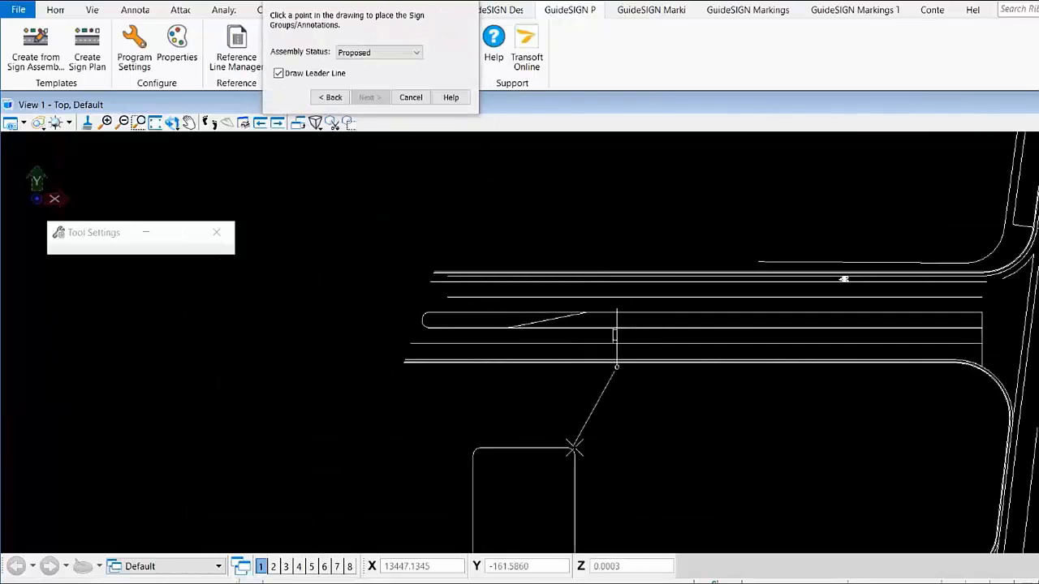
scroll(569, 406, down, 2)
scroll(455, 341, down, 1)
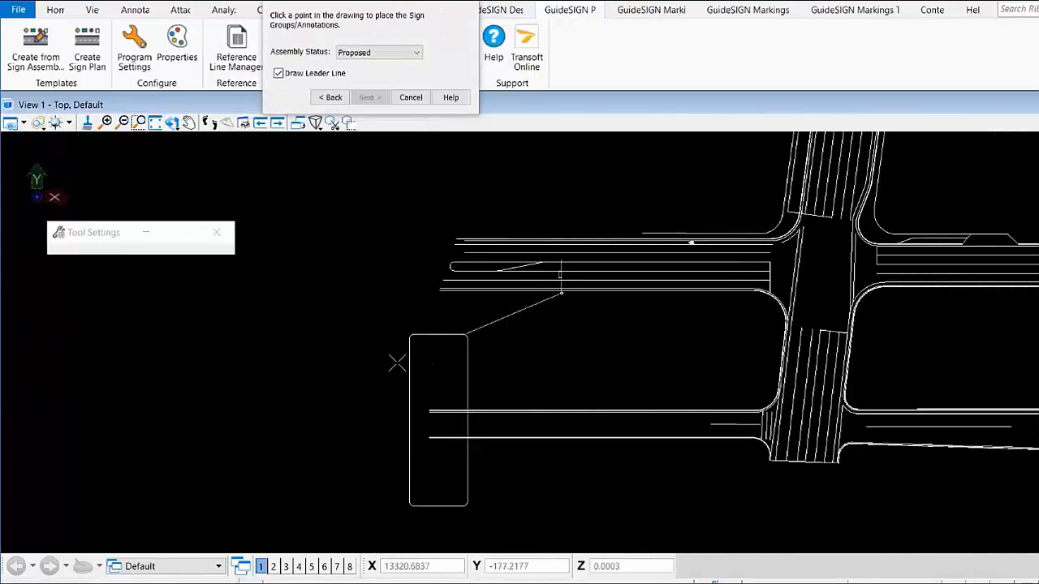
click(349, 350)
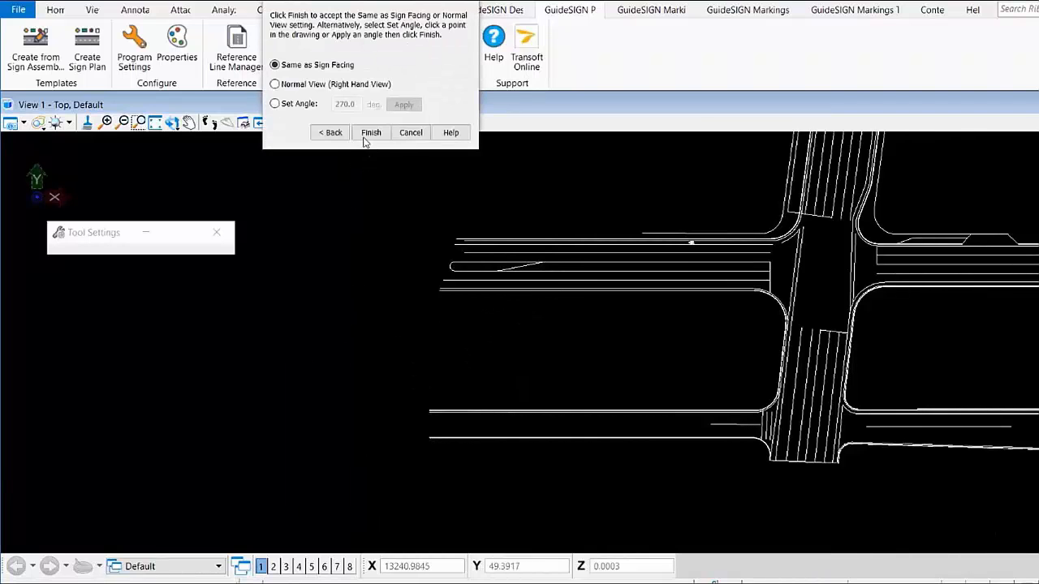
click(369, 133)
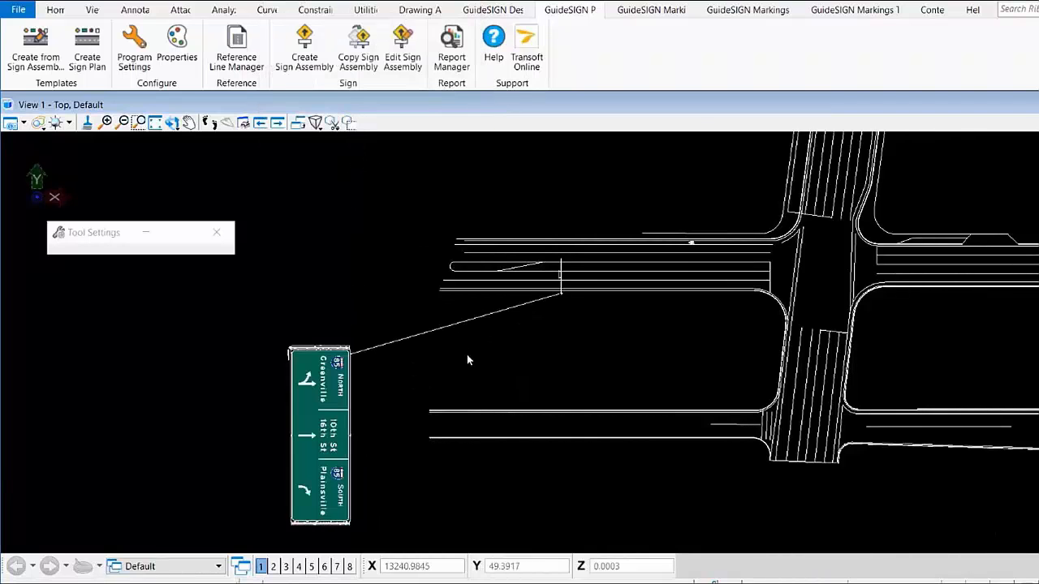
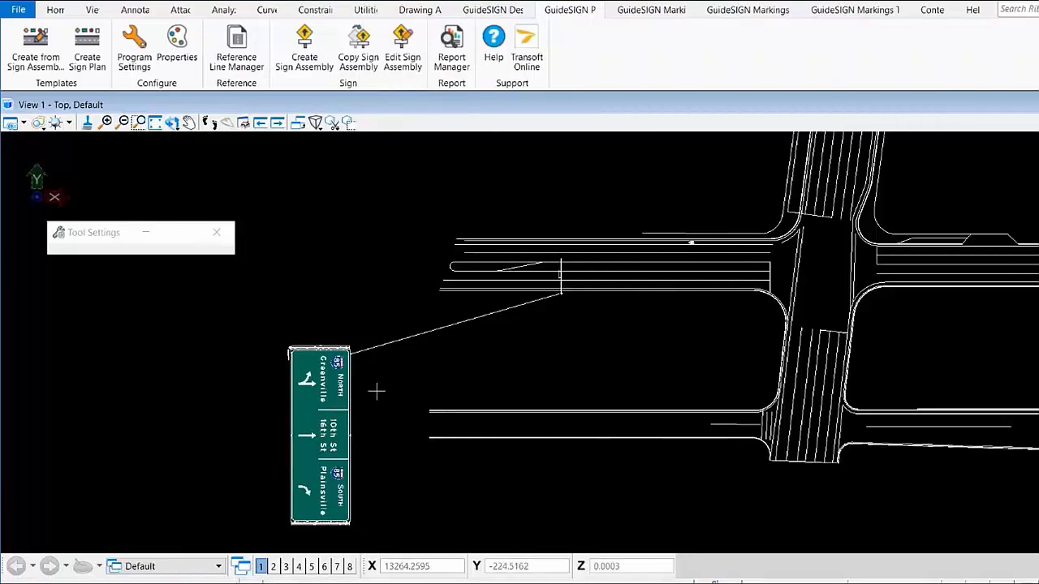
Rotate the view dynamically and examine the cantilever sign assembly in 3D from the approaching roadway
click(173, 125)
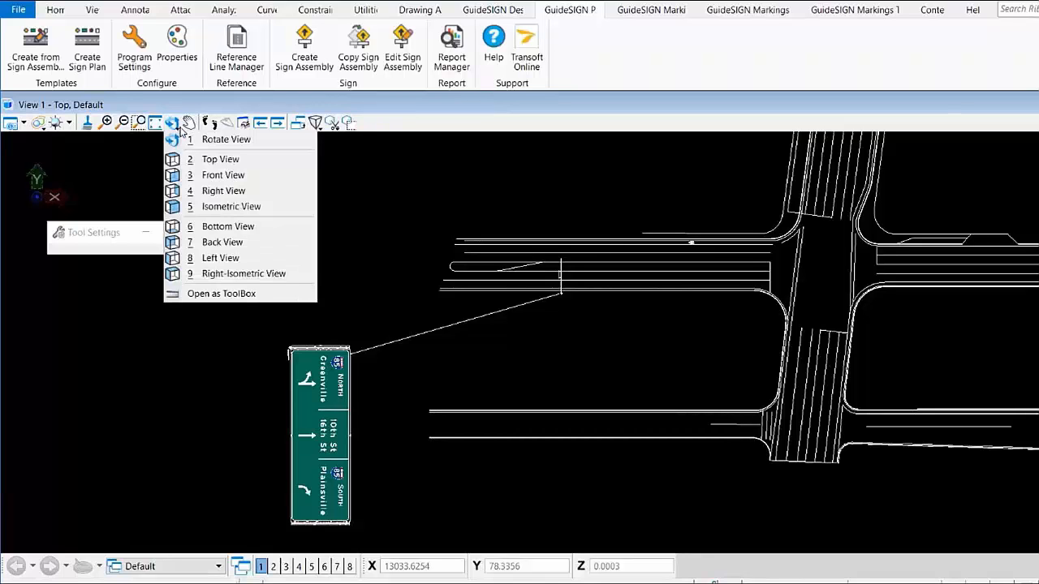
click(217, 141)
mouse_move(566, 308)
mouse_down()
mouse_move(642, 275)
mouse_move(623, 281)
mouse_up()
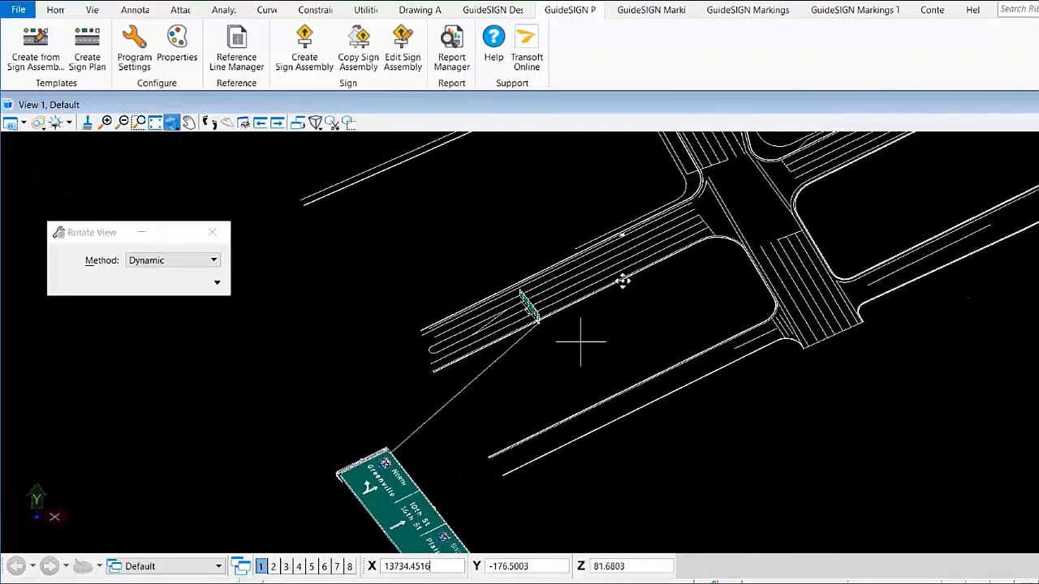
mouse_move(496, 332)
mouse_down()
mouse_move(569, 296)
mouse_move(712, 281)
mouse_move(523, 349)
mouse_move(410, 352)
mouse_move(264, 383)
mouse_up()
right_click(224, 420)
middle_drag(225, 435, 710, 363)
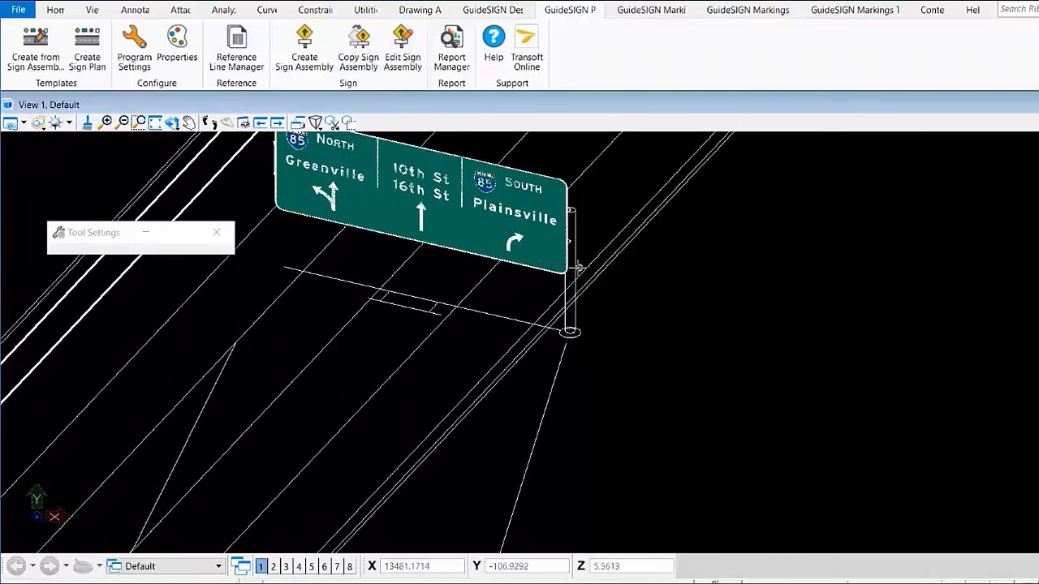
Edit the cantilever assembly to increase its truss clearance in the sign support parameters, maintaining the current placement
click(637, 314)
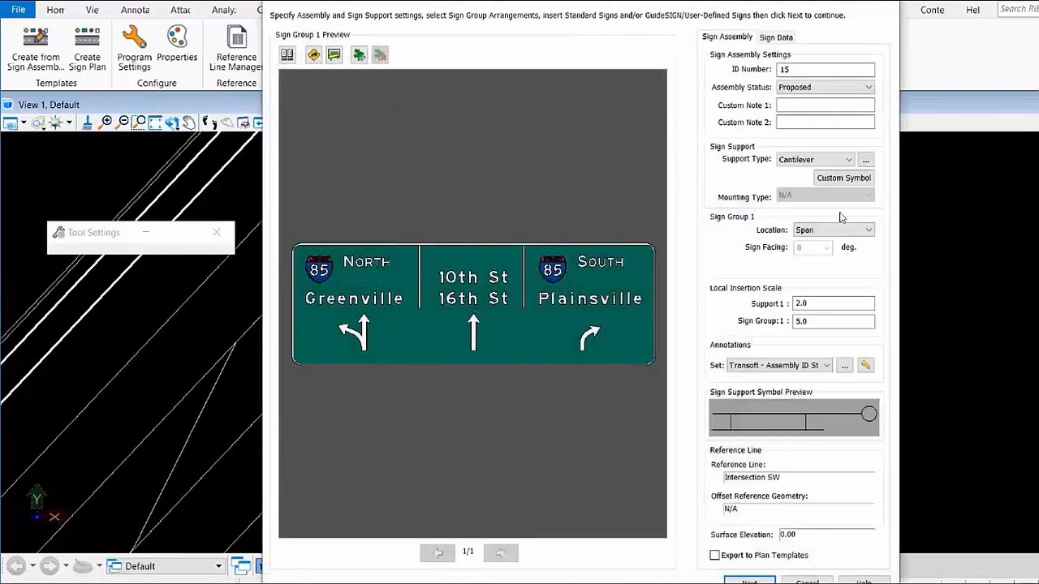
click(866, 160)
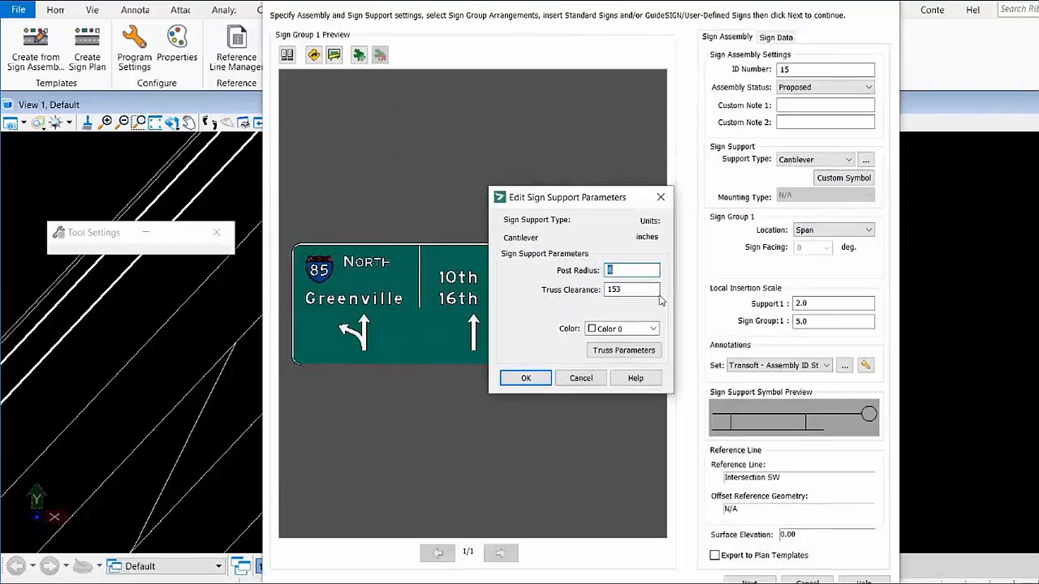
key(Tab)
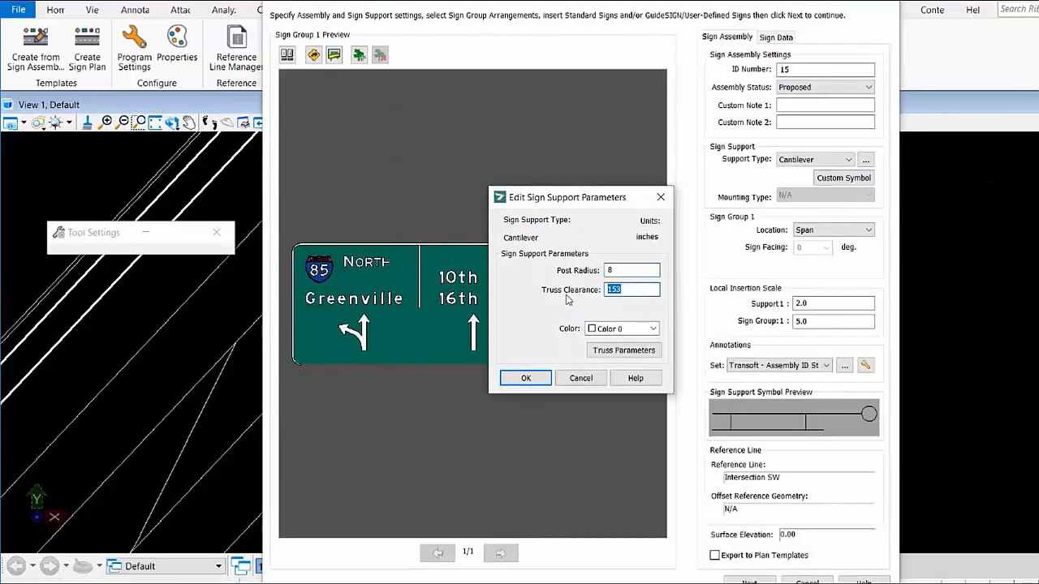
click(533, 378)
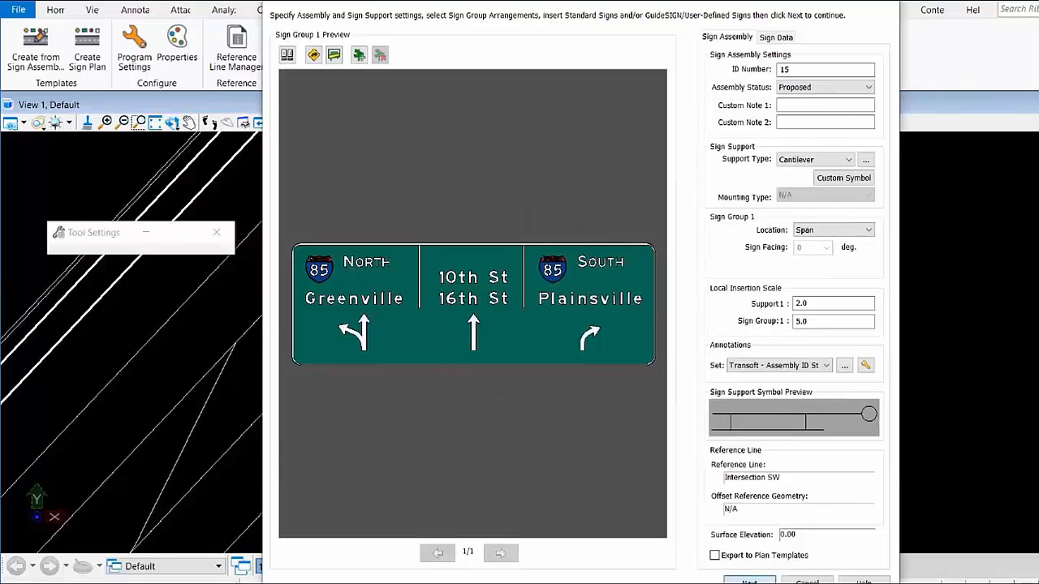
click(750, 581)
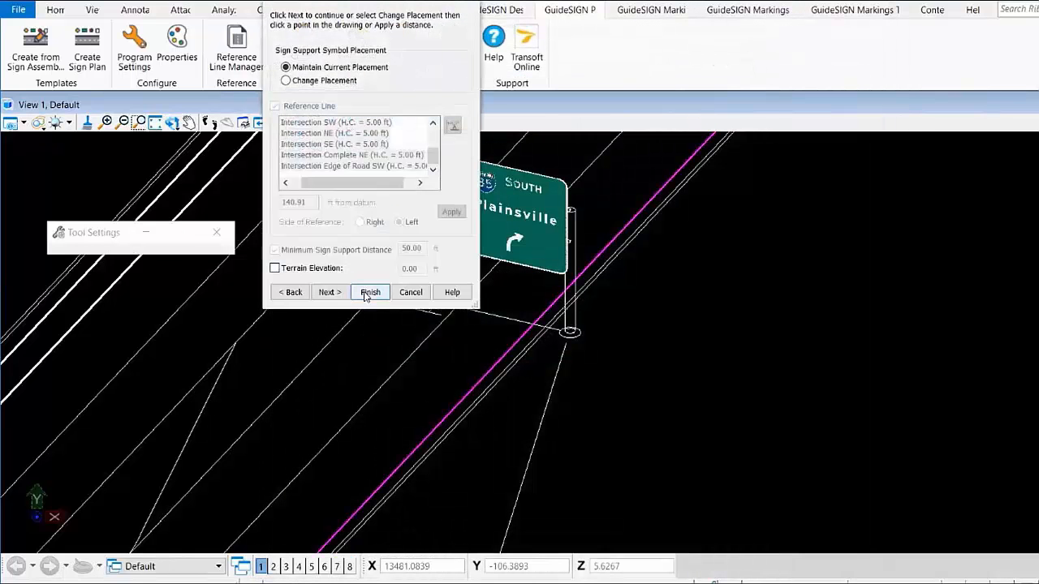
click(370, 294)
Edit the cantilever assembly again, maintaining its placement and facing, and set the span length to about 34.6 ft
middle_drag(665, 349, 664, 454)
click(406, 54)
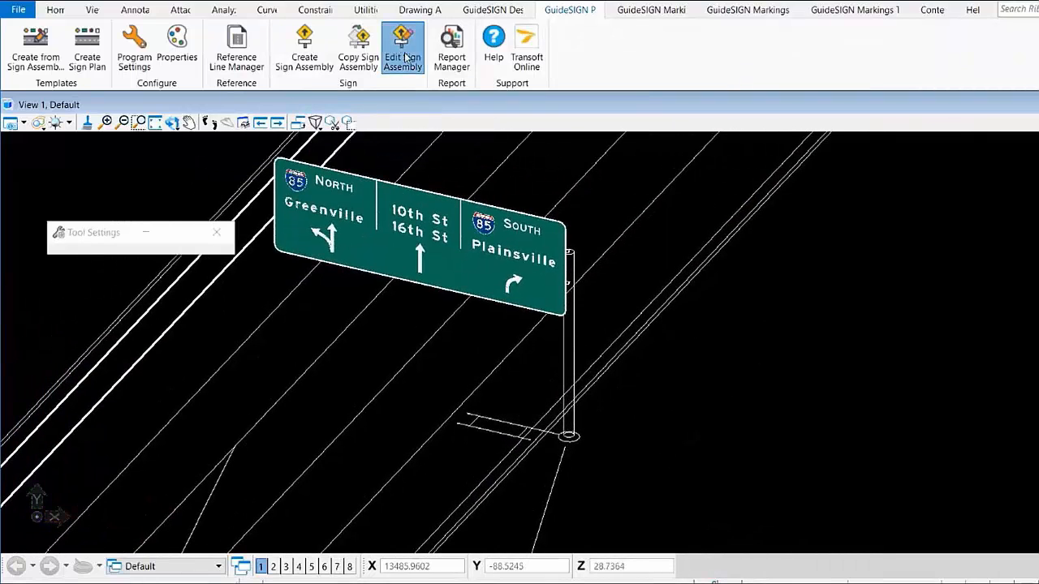
click(529, 424)
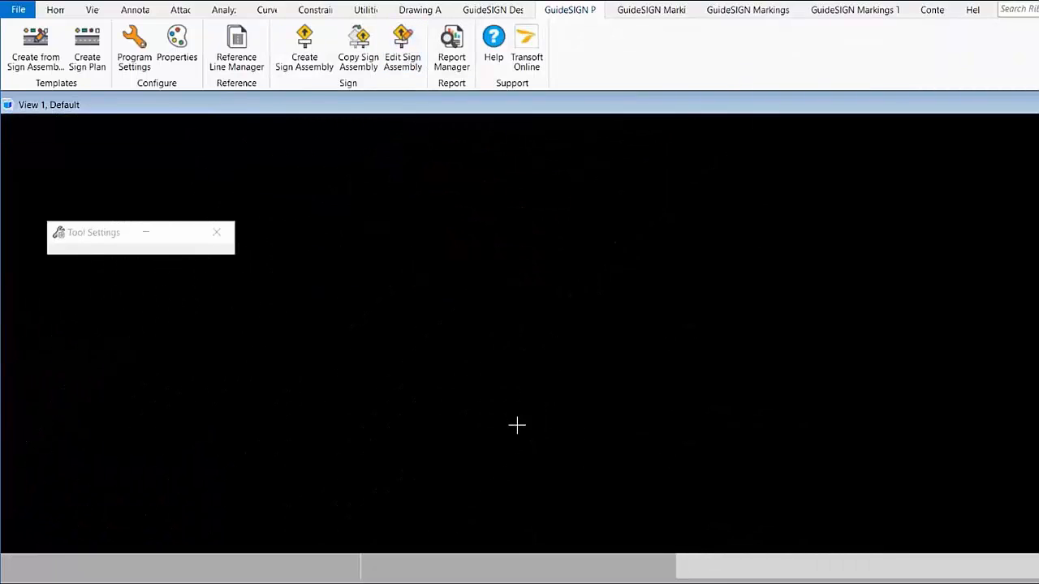
click(739, 579)
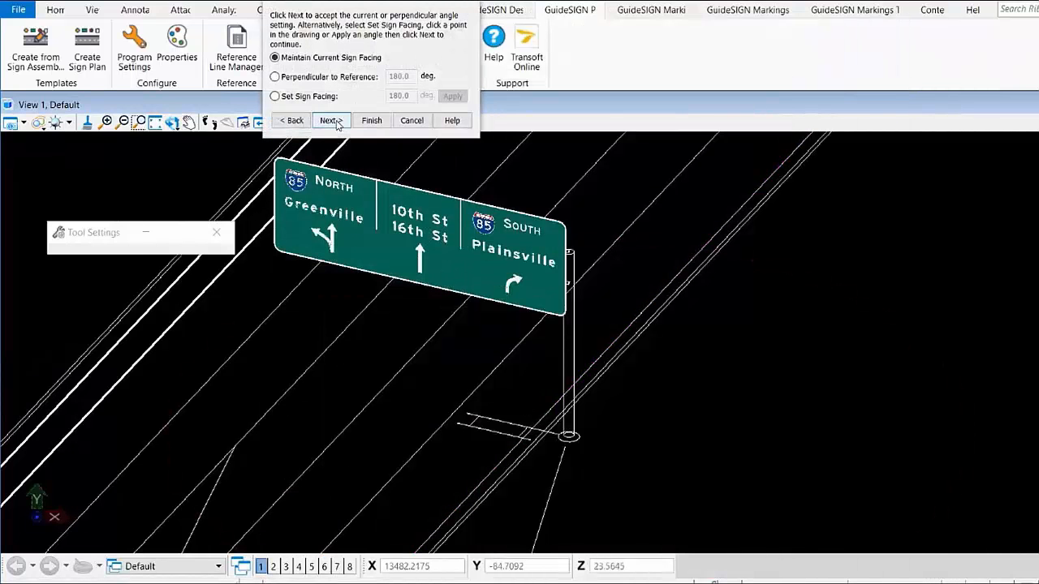
click(330, 120)
click(298, 105)
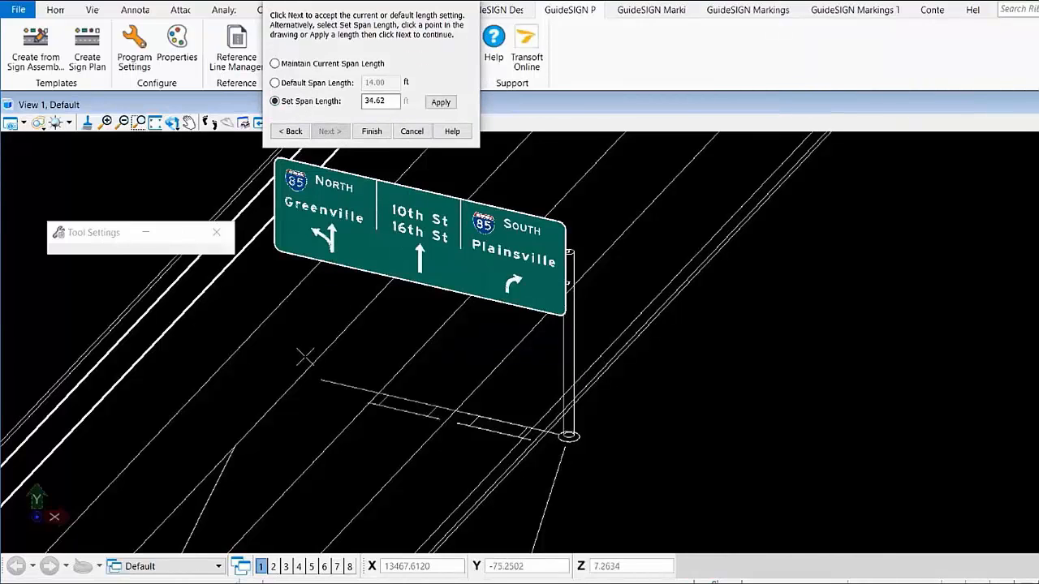
click(349, 378)
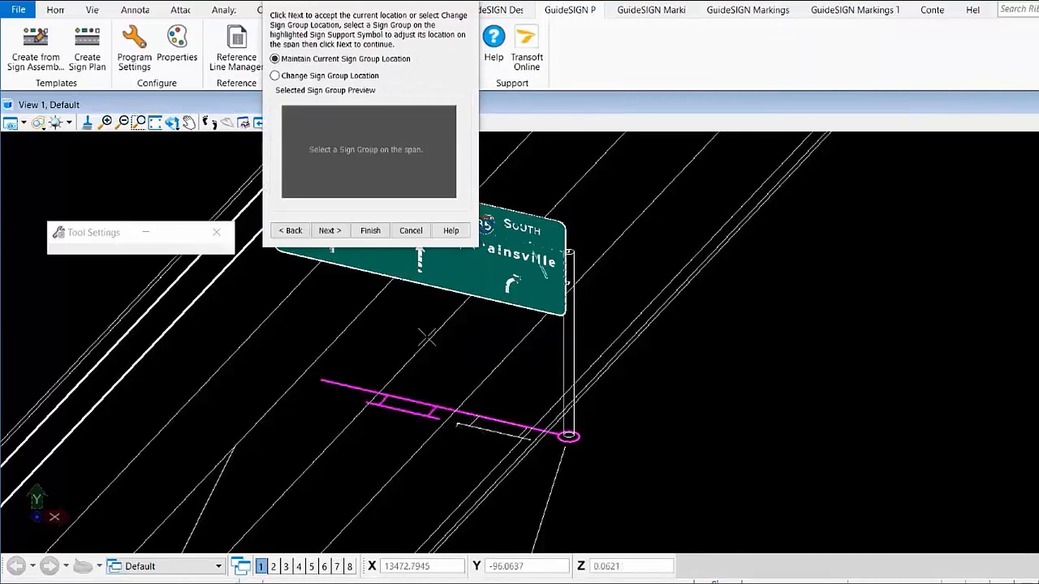
click(370, 230)
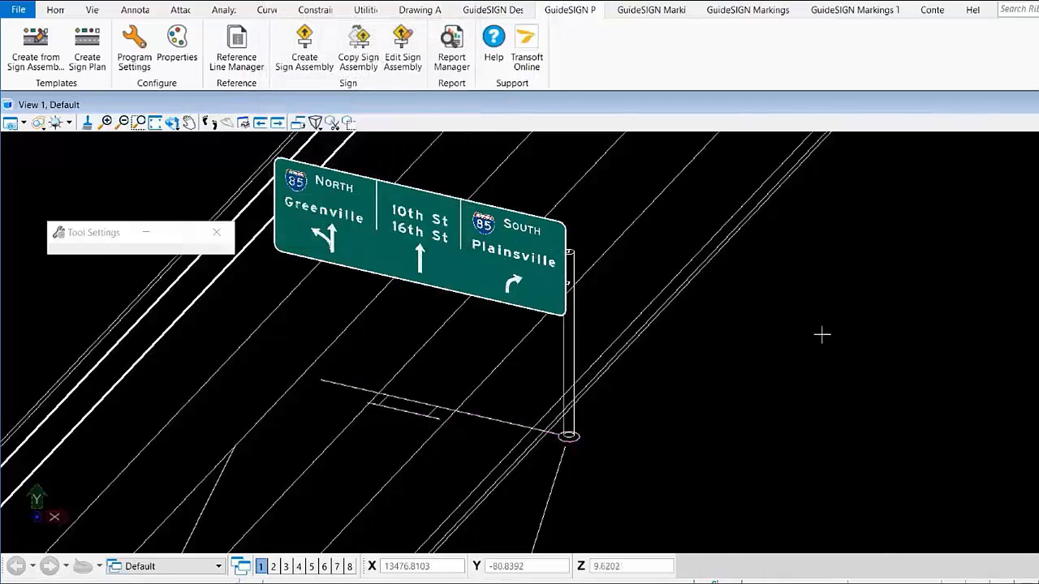
scroll(703, 315, down, 6)
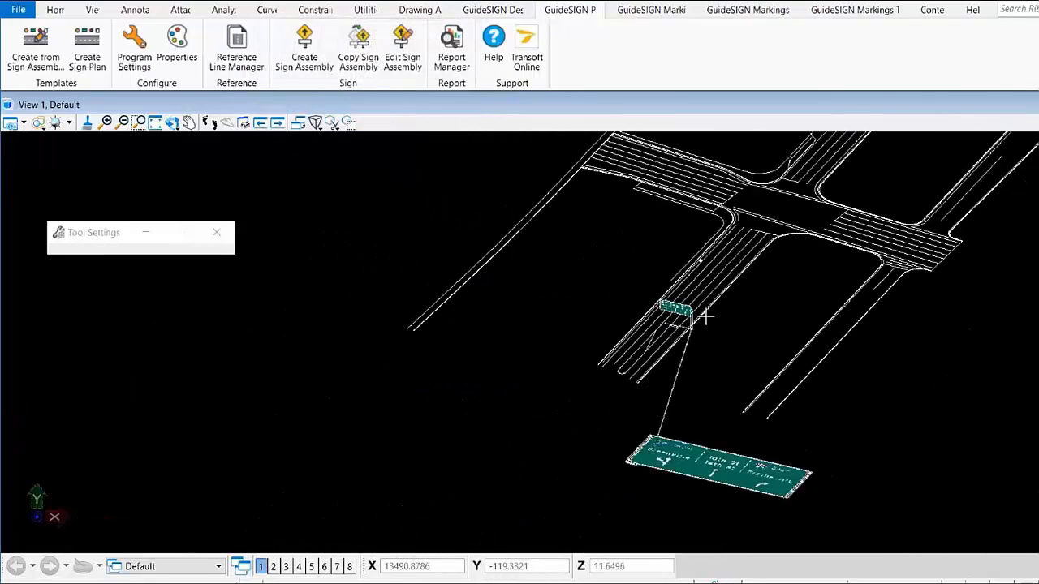
Examine the overhead guide sign, the SPEED LIMIT 40 sign and the yellow warning sign along the roadway models in 3D
scroll(534, 360, down, 3)
middle_drag(459, 376, 935, 269)
scroll(777, 299, down, 6)
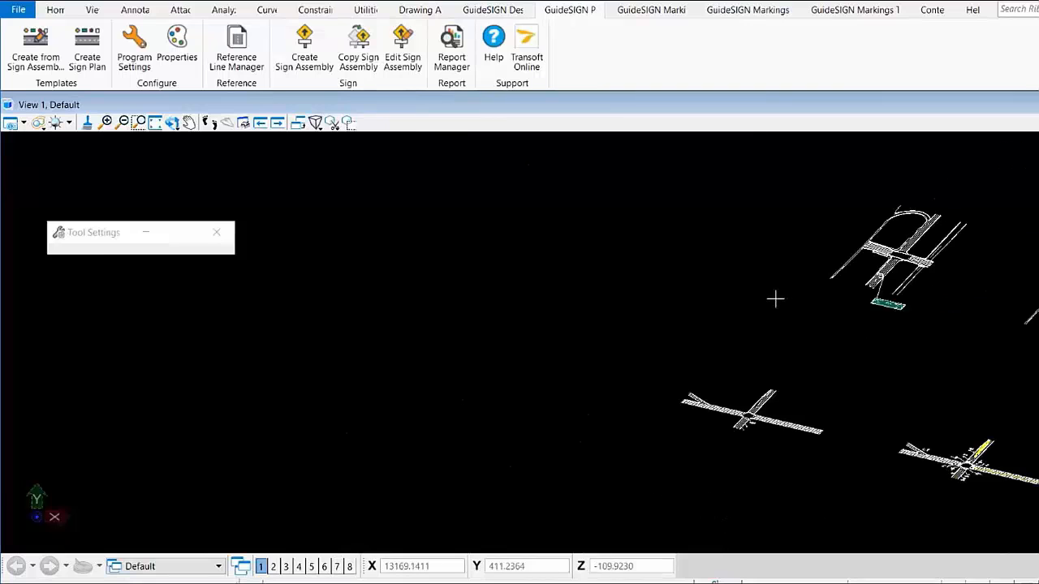
scroll(766, 427, up, 8)
scroll(767, 427, up, 5)
scroll(772, 303, down, 4)
middle_drag(713, 397, 835, 198)
middle_drag(682, 379, 745, 317)
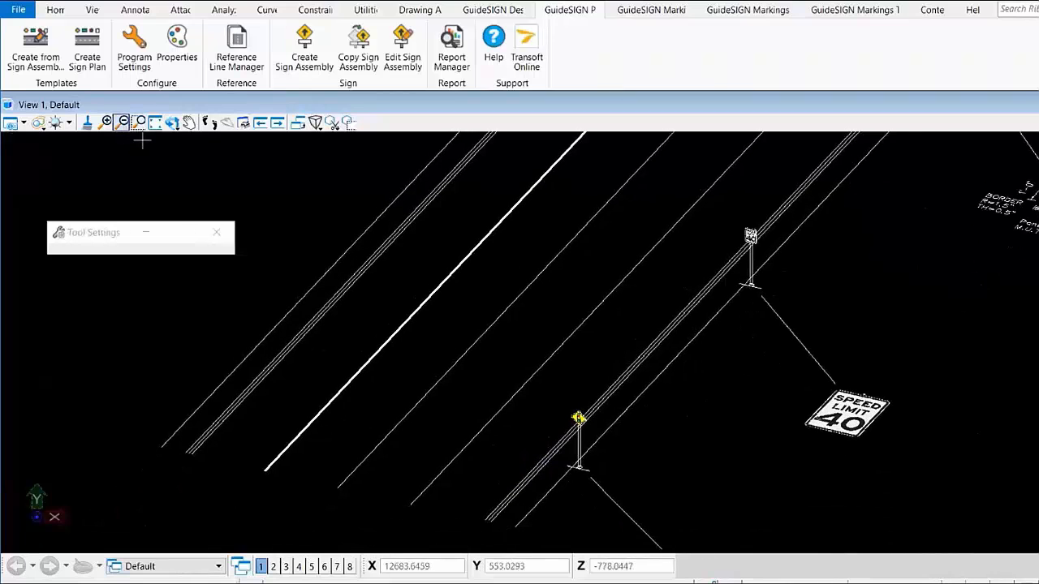
Rotate the 3D view dynamically to see the intersection and its post-mounted signs from a low angle
click(172, 123)
click(177, 130)
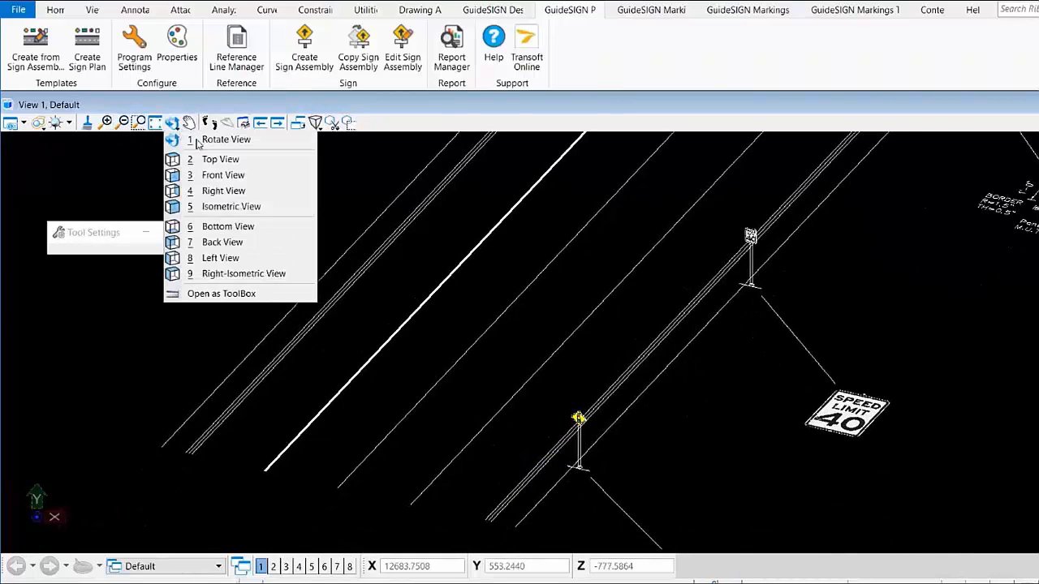
click(213, 142)
drag(619, 415, 653, 376)
drag(735, 369, 620, 320)
Rotate the view around the four-way intersection and inspect the post-mounted Main Street sign at its corner
click(171, 123)
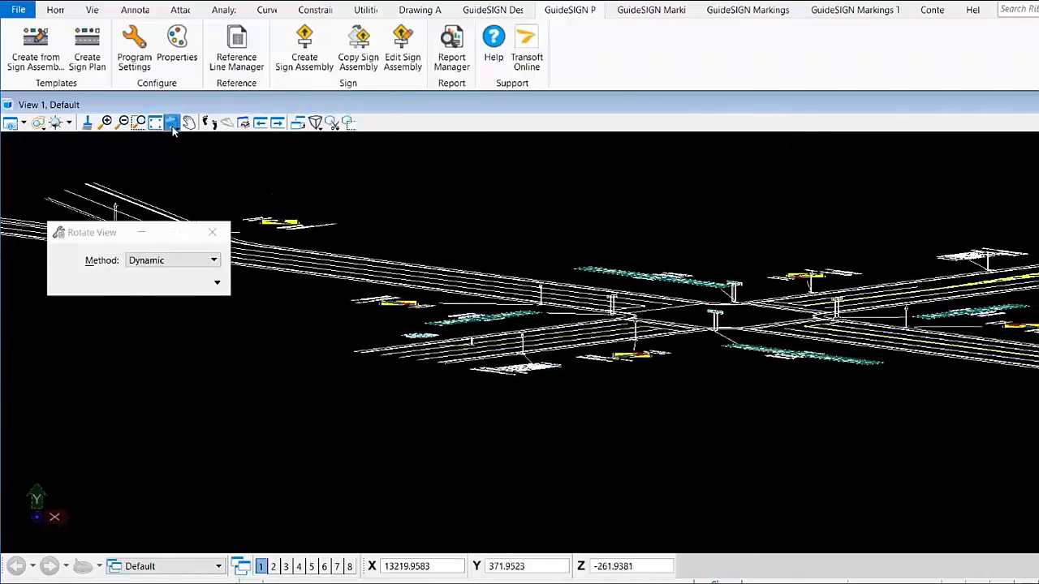
click(216, 159)
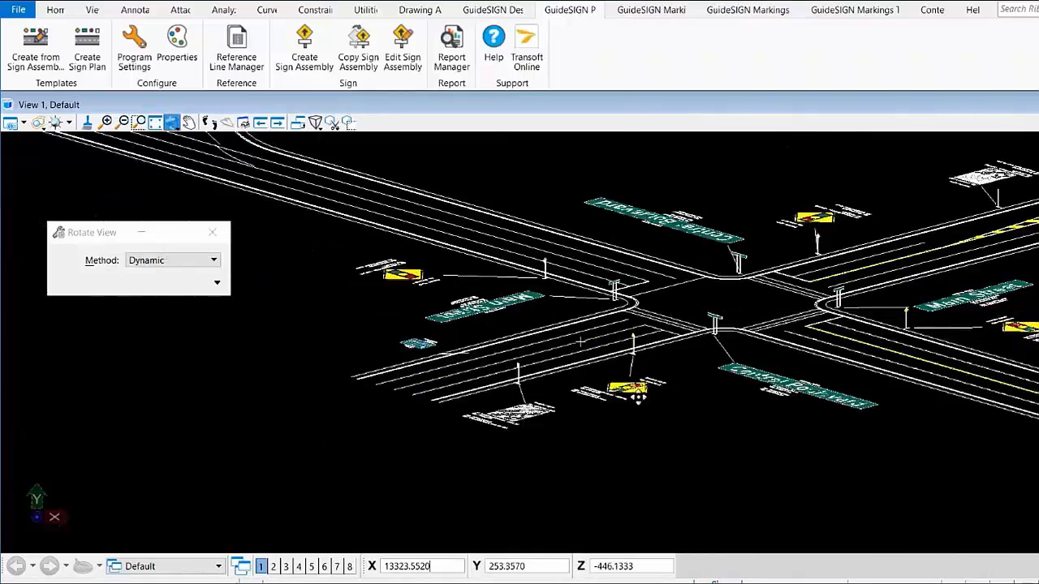
drag(466, 439, 725, 456)
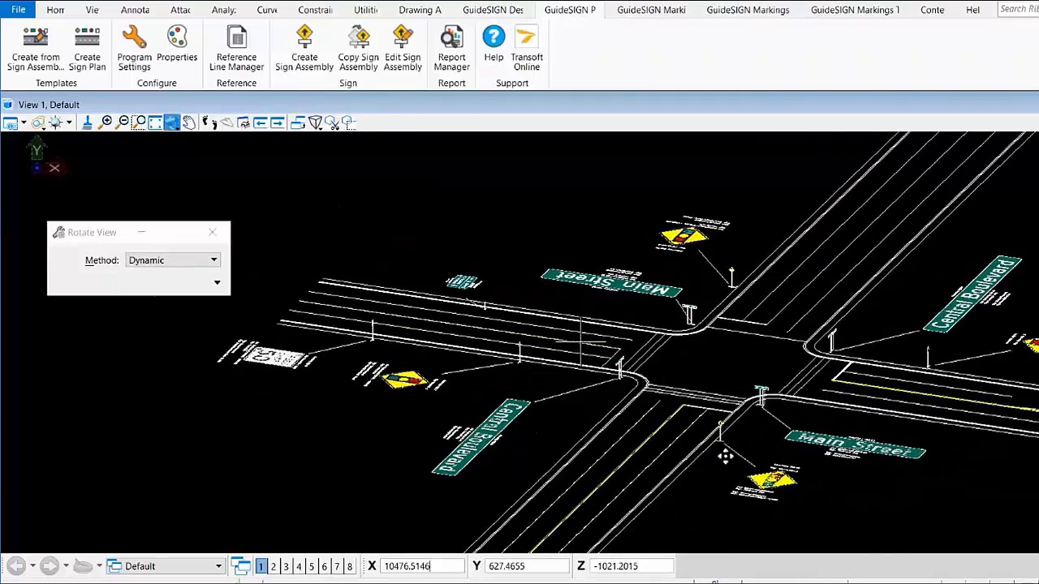
drag(803, 467, 822, 471)
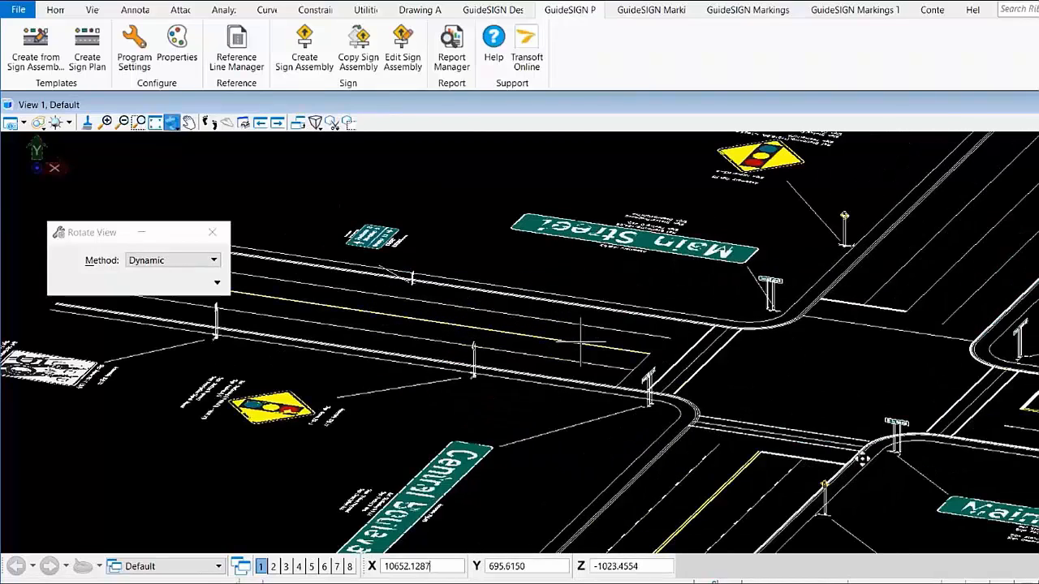
click(866, 459)
scroll(674, 385, up, 5)
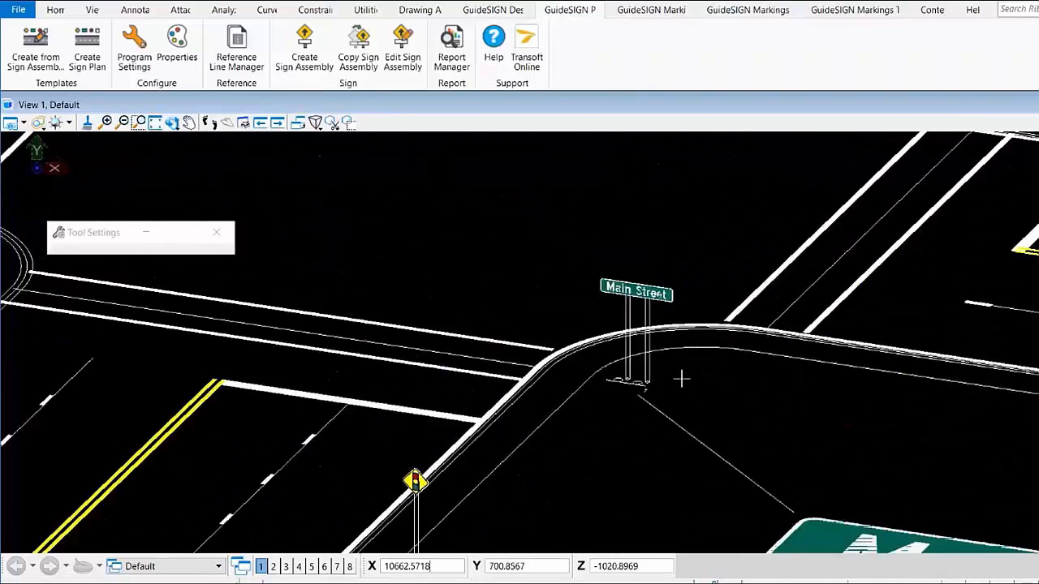
Inspect the Central Boulevard sign and the signal-ahead warning sign along the road with yellow hatching
scroll(665, 397, down, 3)
middle_drag(849, 288, 557, 414)
scroll(557, 414, down, 3)
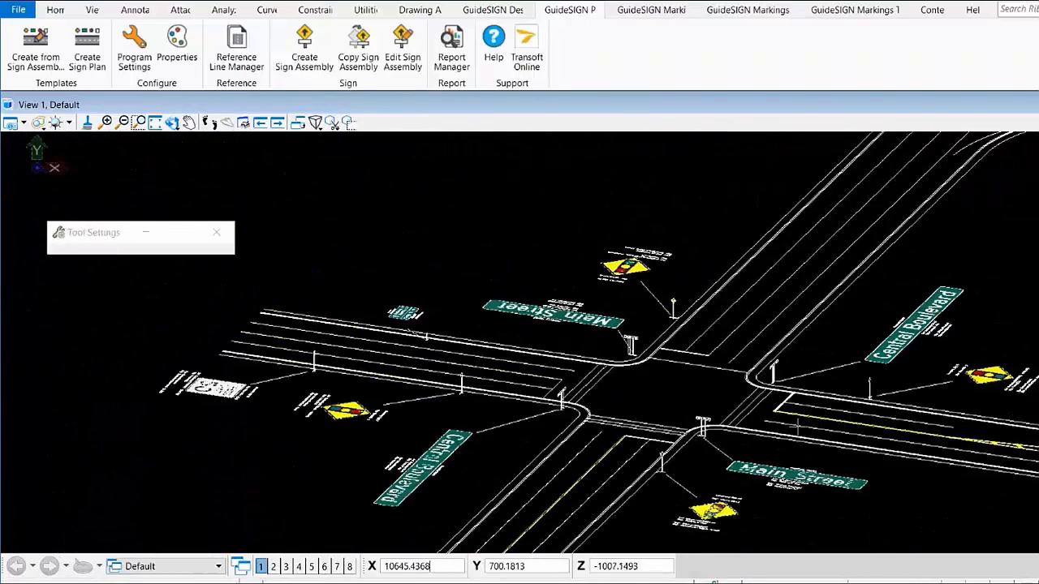
scroll(461, 363, up, 1)
scroll(530, 324, up, 4)
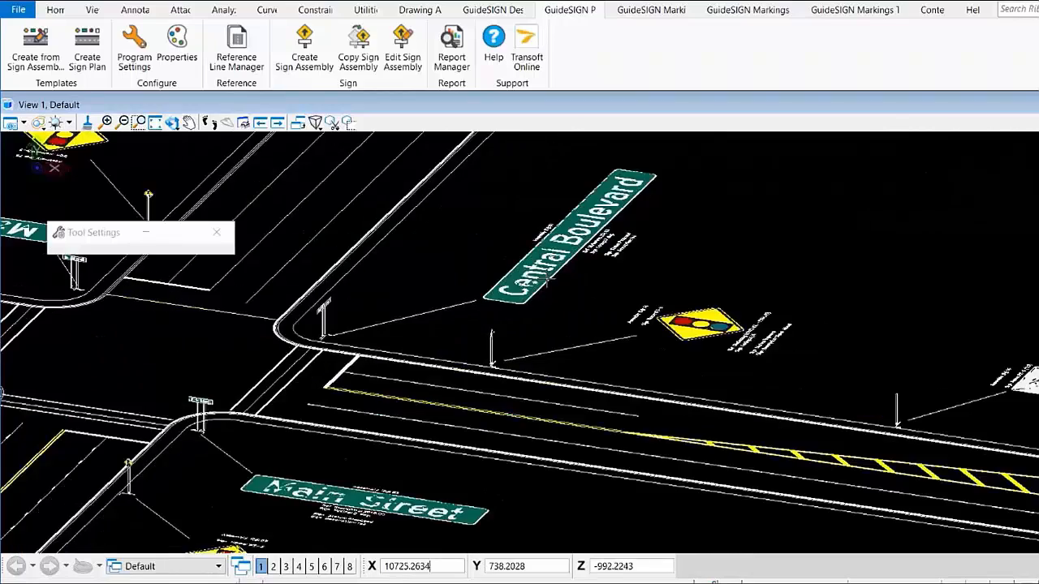
scroll(413, 306, down, 6)
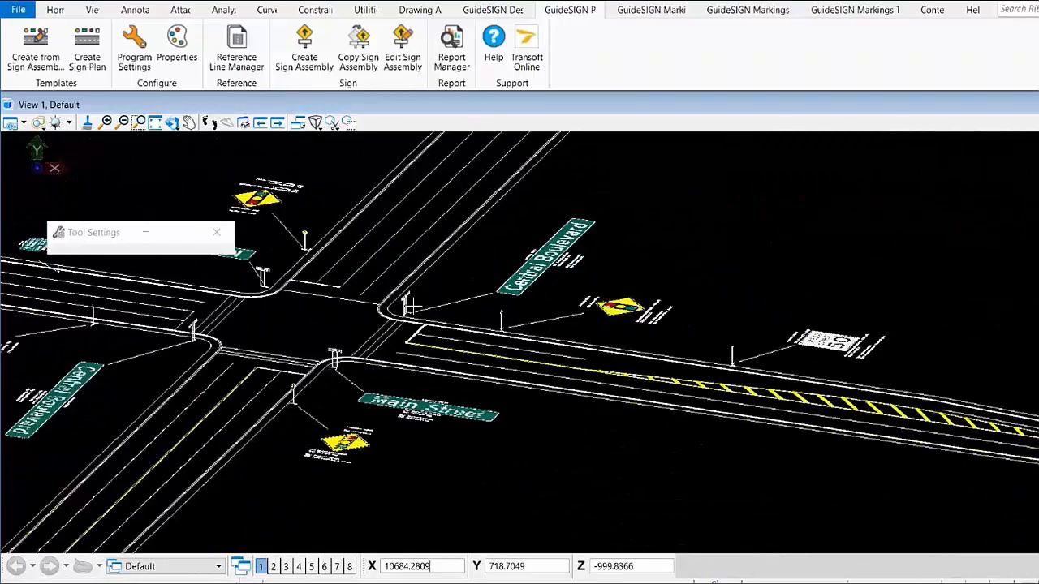
scroll(756, 347, up, 2)
Inspect the overhead Exit Via Tunnel and Abilene exit signs and the adjoining roadway signs at the other intersection
scroll(289, 418, up, 8)
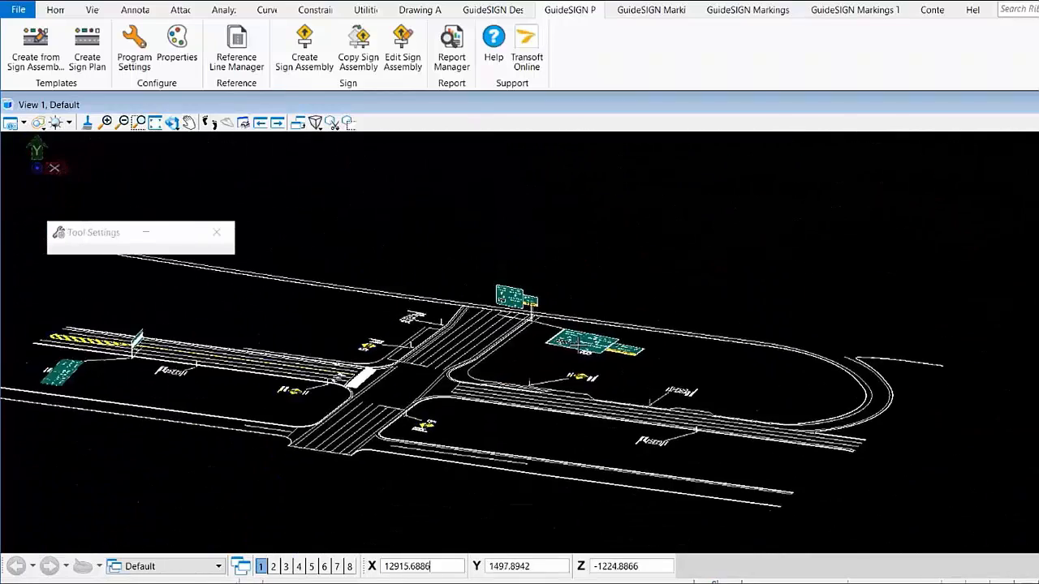
scroll(540, 447, down, 2)
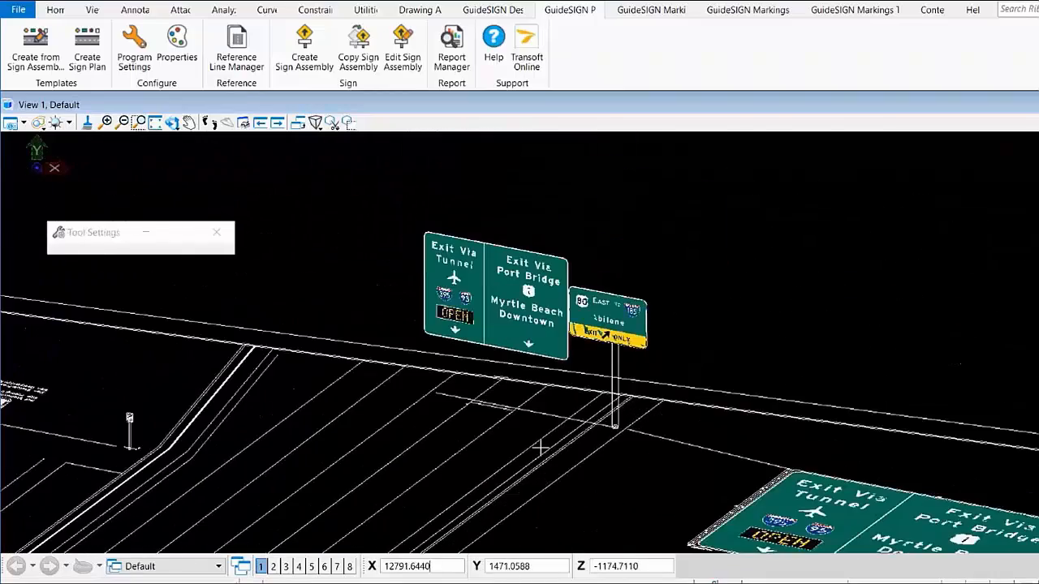
middle_drag(478, 463, 812, 268)
middle_drag(417, 409, 854, 384)
middle_drag(506, 477, 737, 337)
scroll(643, 373, down, 3)
scroll(538, 347, up, 2)
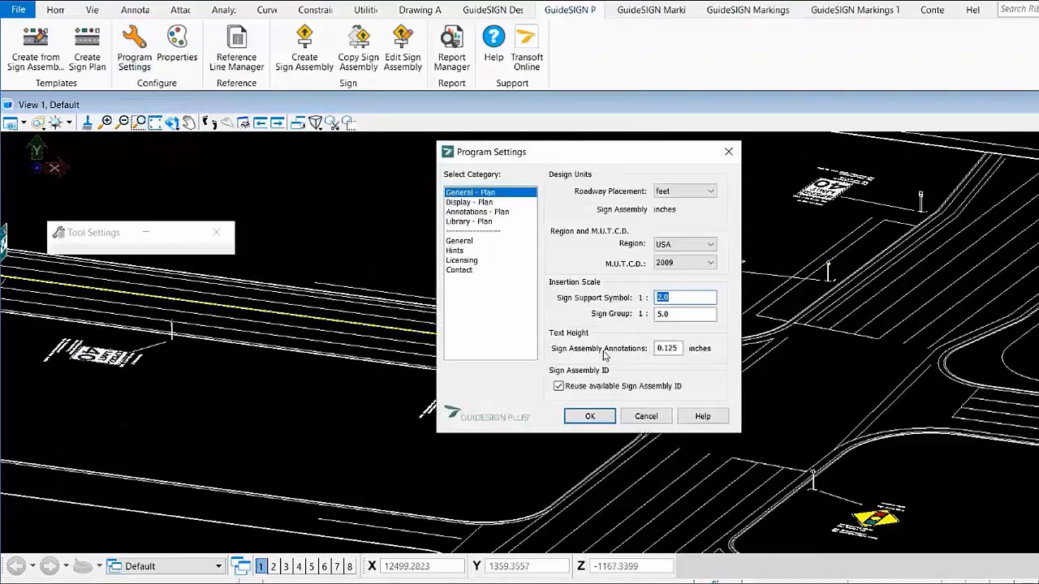
Turn off the 2D Sign display in the Display - Plan program settings, leaving 3D Sign enabled
click(476, 202)
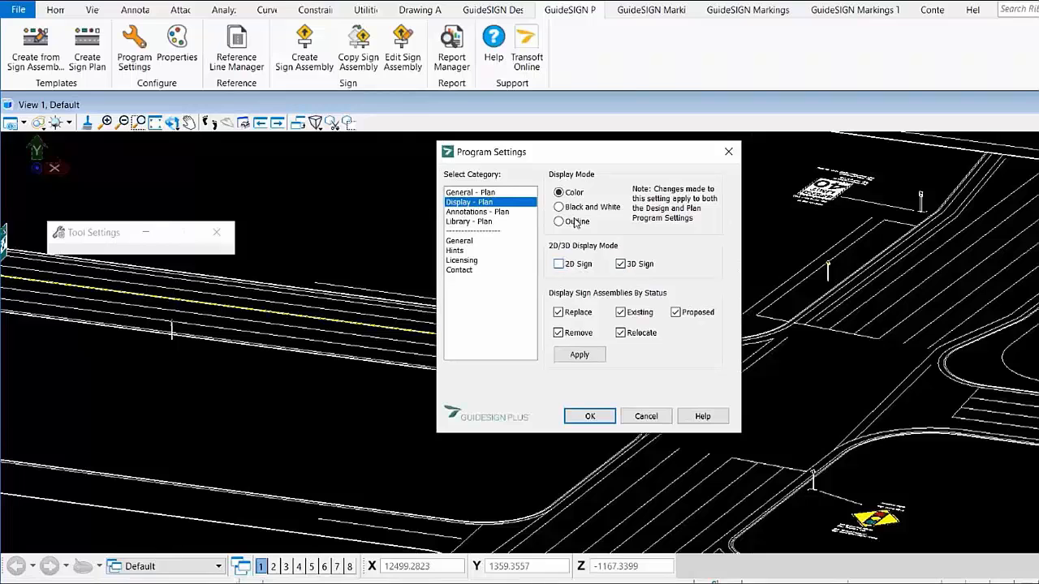
drag(594, 152, 280, 164)
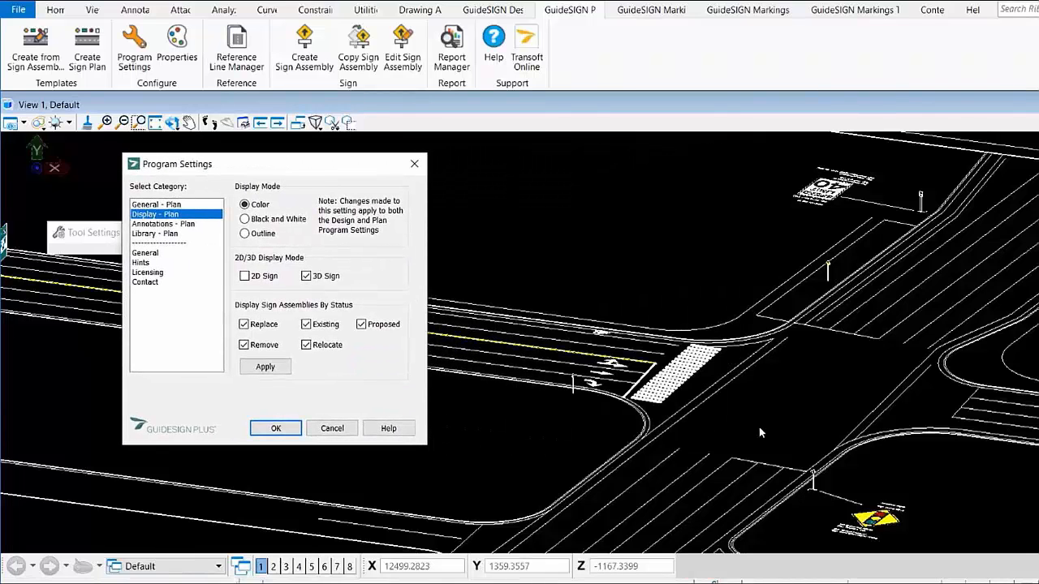
scroll(785, 425, down, 3)
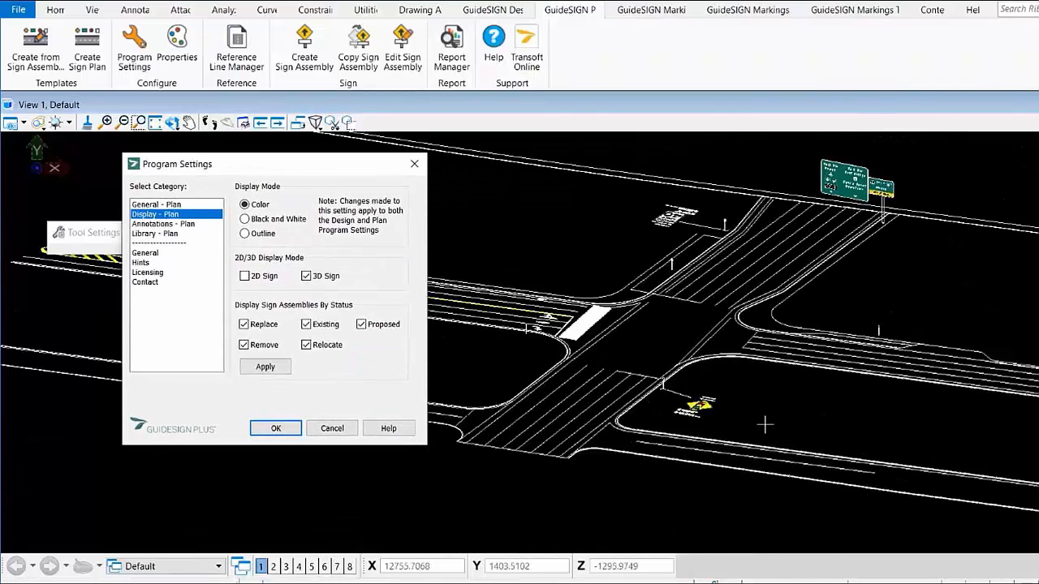
Rotate the view to face the front of the overhead Greenville and Plainsville sign beside the yellow hatched median
scroll(464, 305, up, 5)
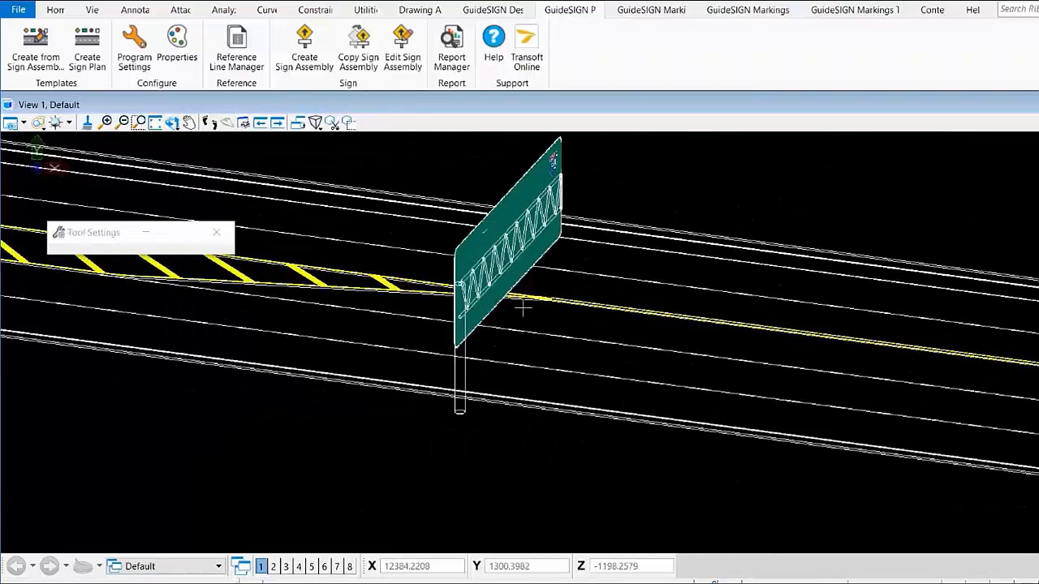
middle_drag(456, 386, 522, 406)
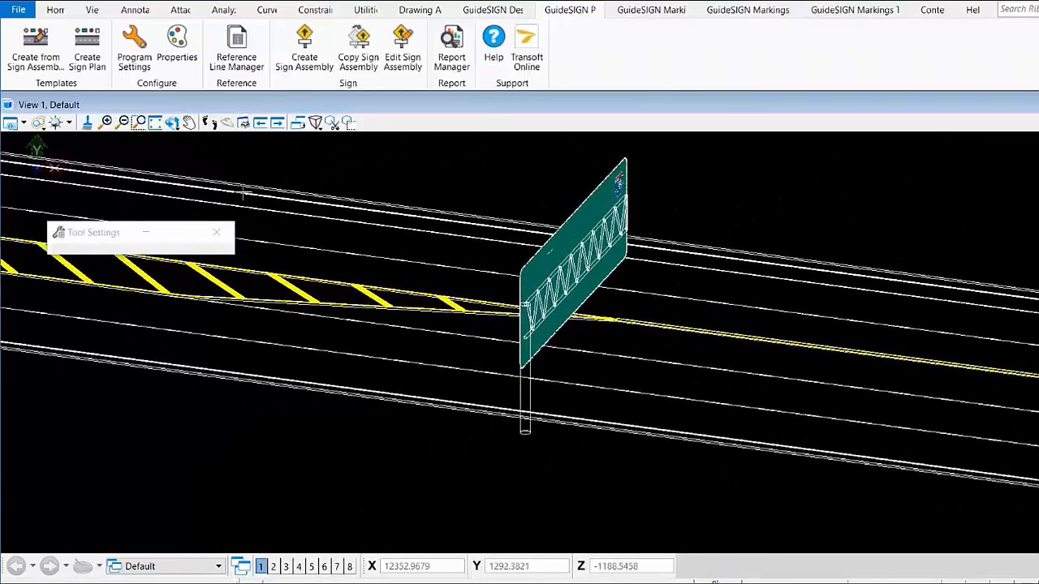
click(171, 128)
click(223, 141)
drag(366, 410, 909, 380)
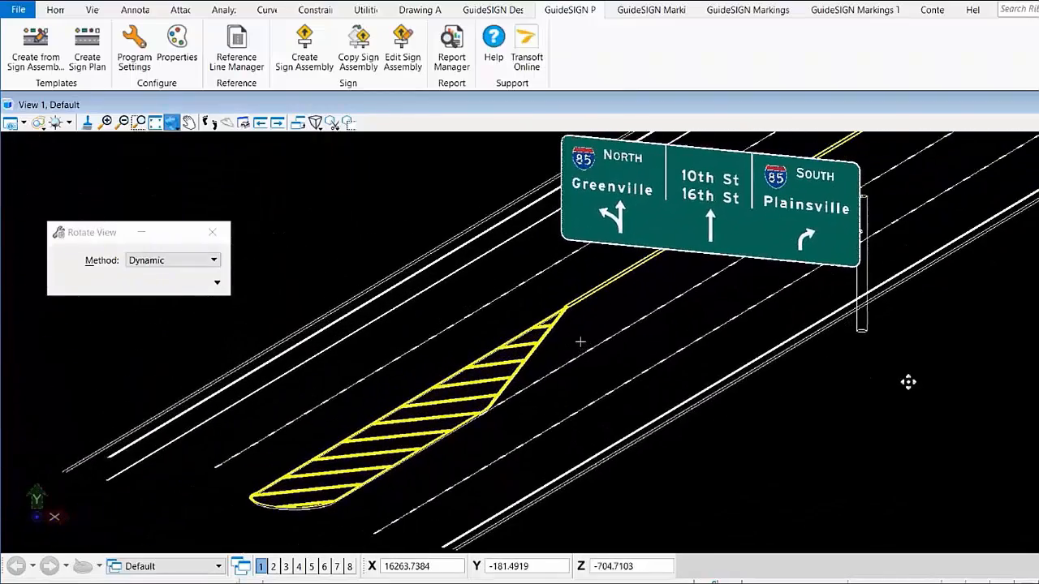
right_click(795, 356)
Inspect the overhead Exit Via Tunnel and Abilene signs without their 2D counterparts
scroll(796, 356, down, 3)
scroll(796, 356, down, 2)
middle_drag(796, 356, 816, 500)
scroll(409, 198, up, 3)
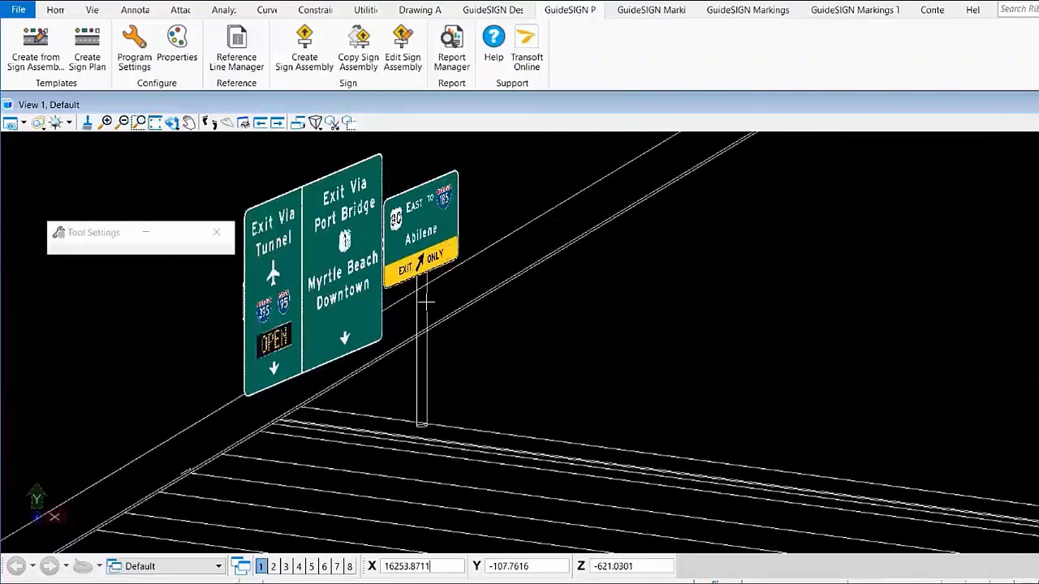
scroll(440, 347, down, 3)
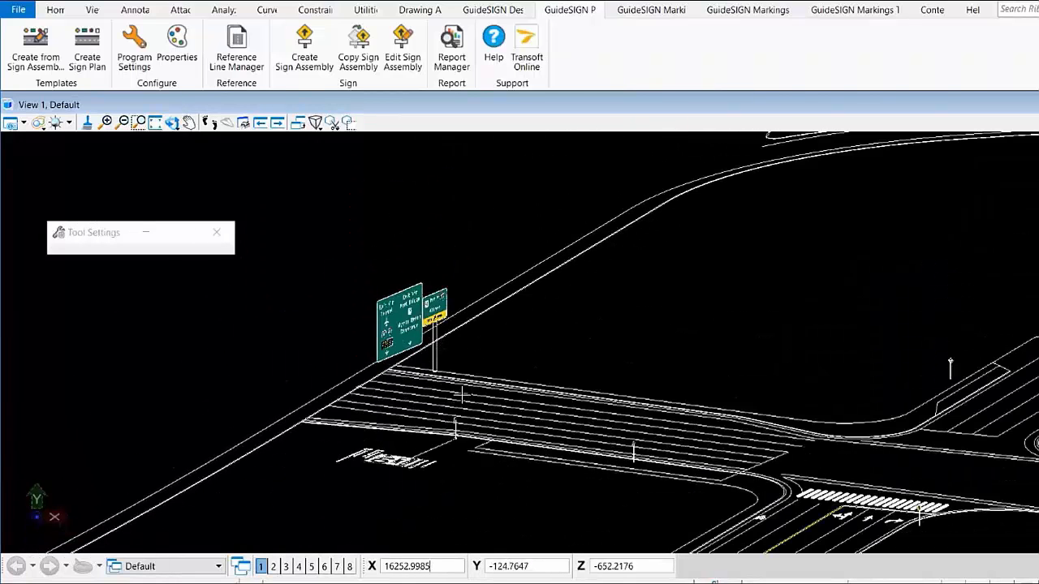
scroll(409, 369, down, 5)
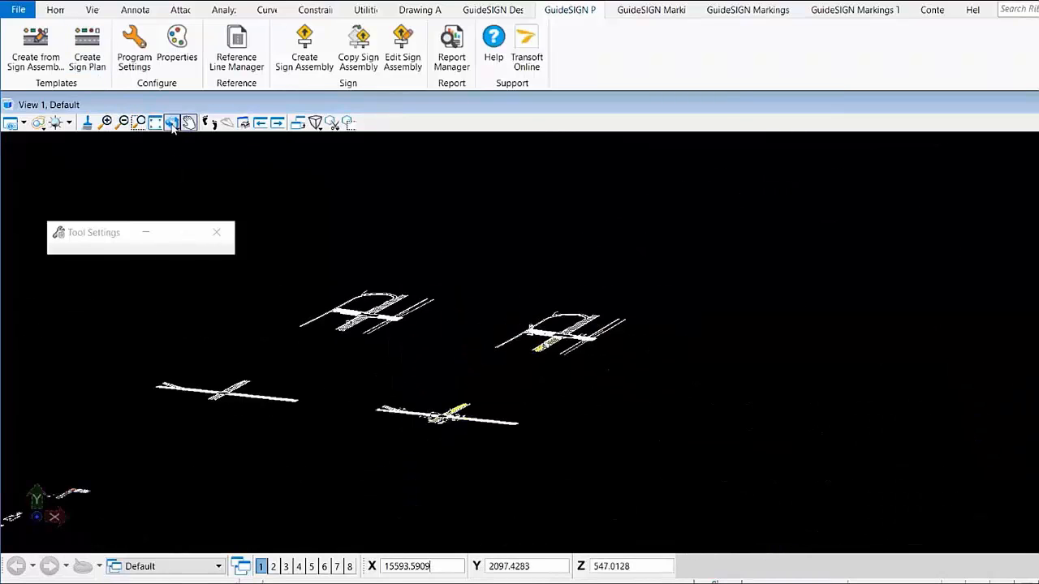
Switch to the Top View and inspect the sign posts at the corner of the unmarked four-way intersection
drag(172, 121, 220, 159)
click(323, 266)
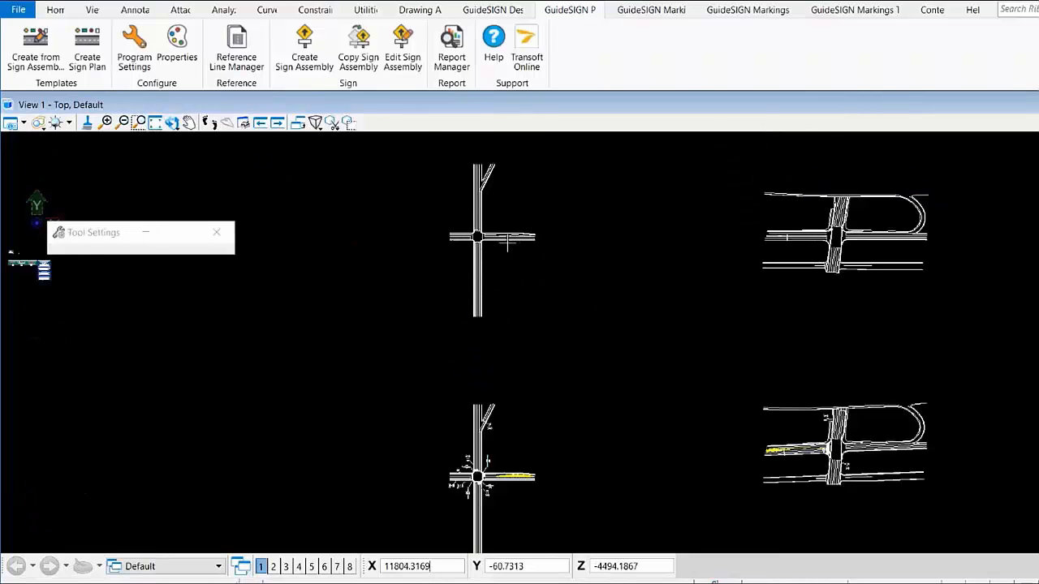
scroll(475, 235, up, 5)
scroll(514, 327, up, 5)
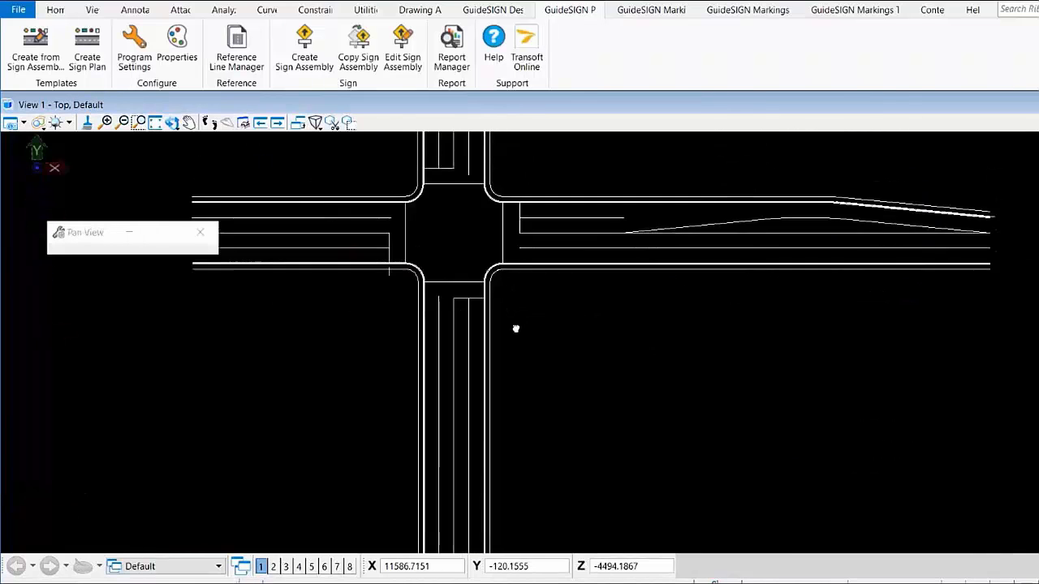
drag(340, 328, 603, 331)
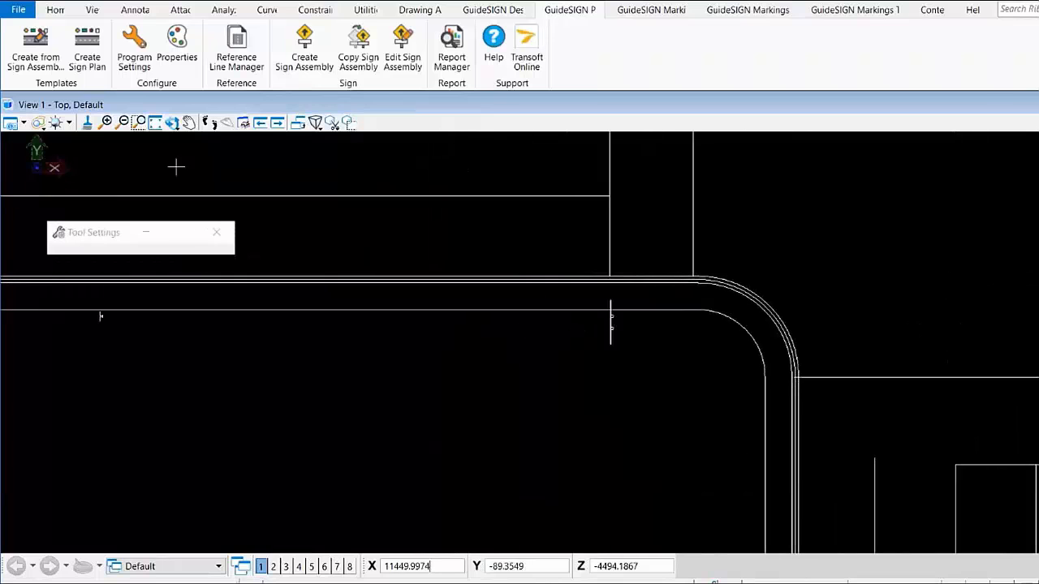
Rotate the view dynamically from plan to 3D around the Main Street sign at the intersection corner
click(182, 126)
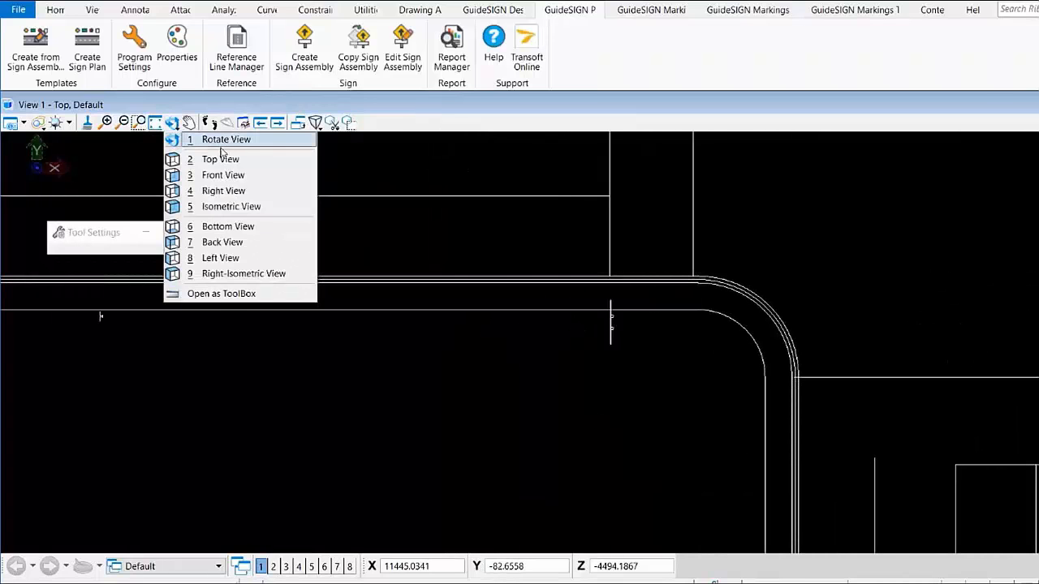
click(226, 140)
click(587, 385)
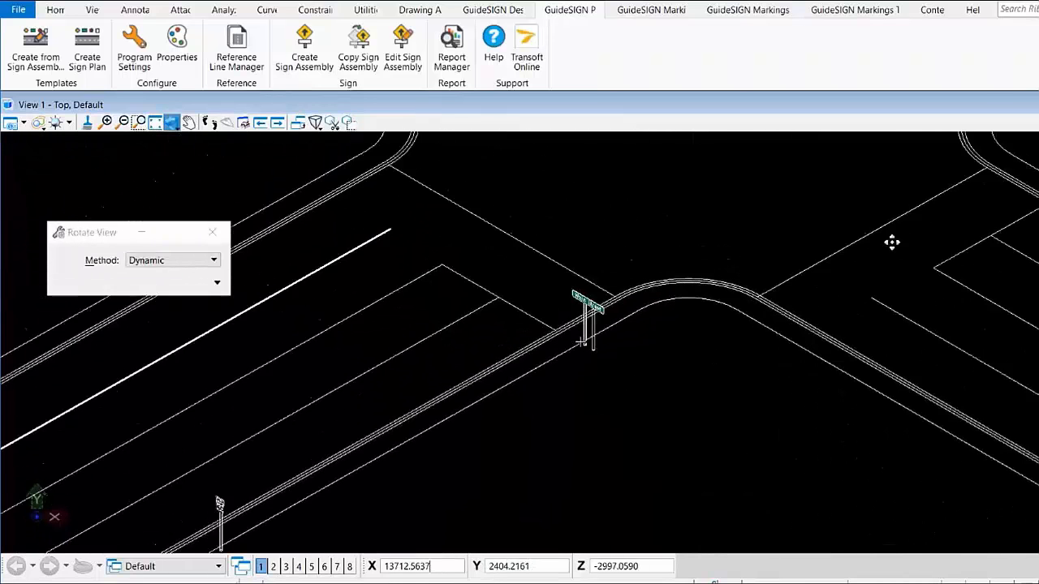
click(753, 301)
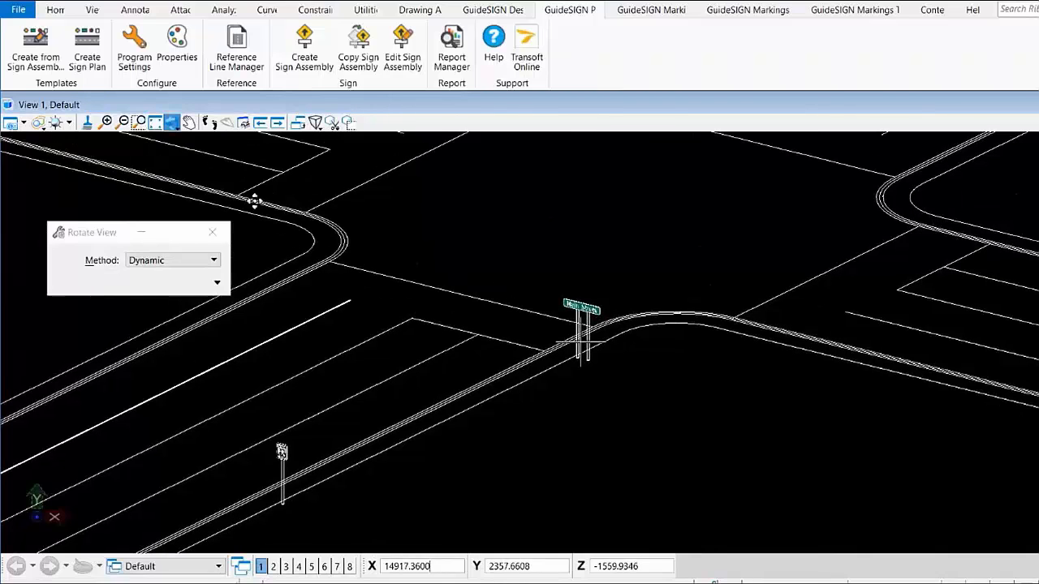
right_click(301, 206)
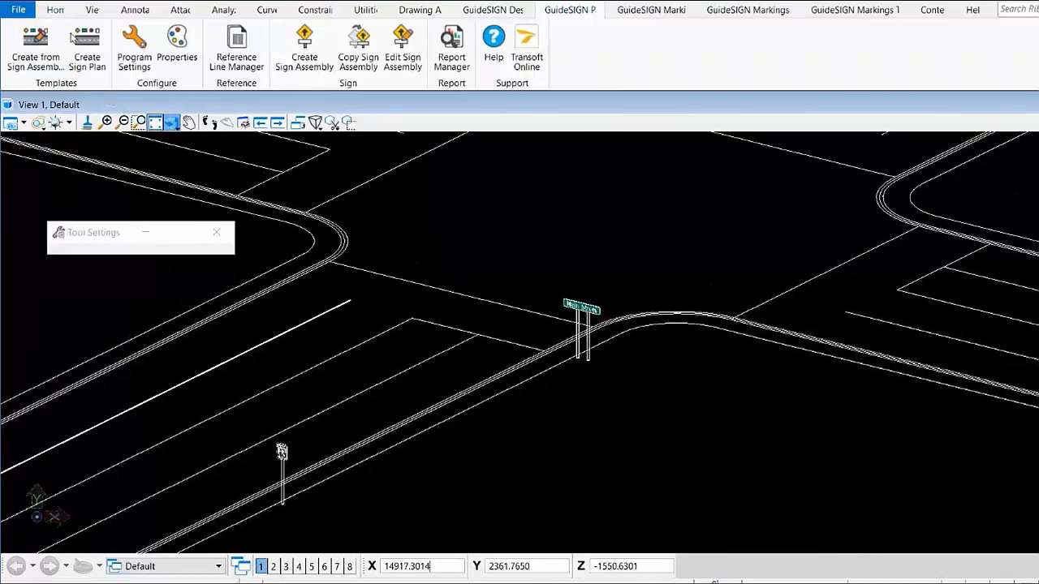
Enable the 2D Sign display alongside 3D Sign in the Display - Plan program settings
click(135, 46)
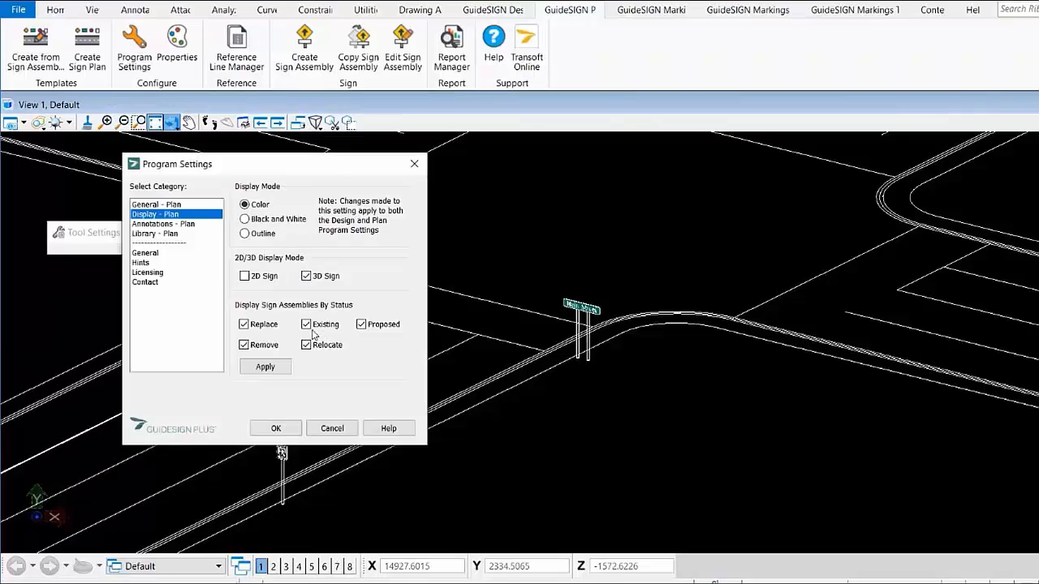
click(276, 280)
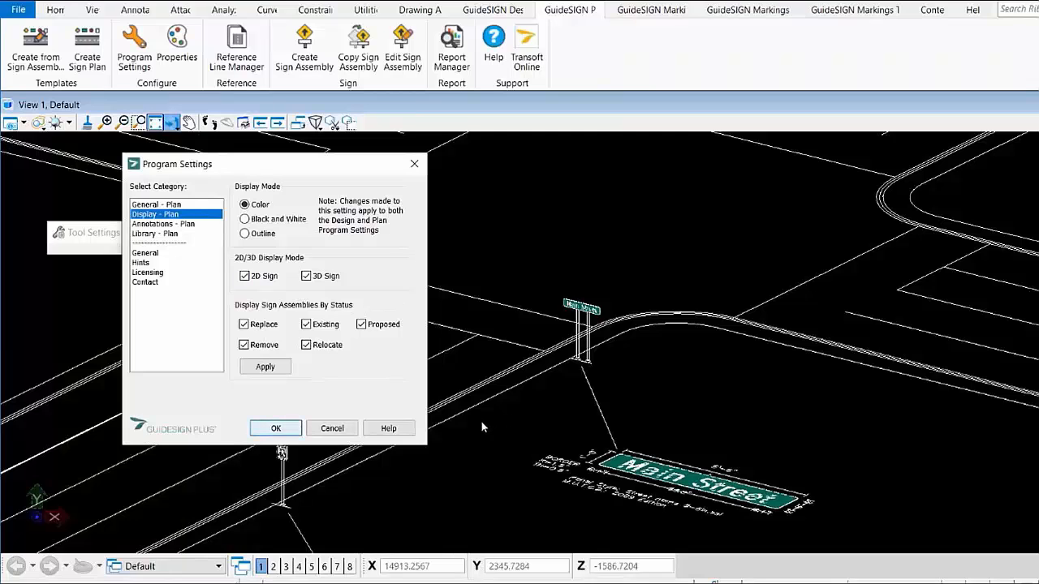
key(Return)
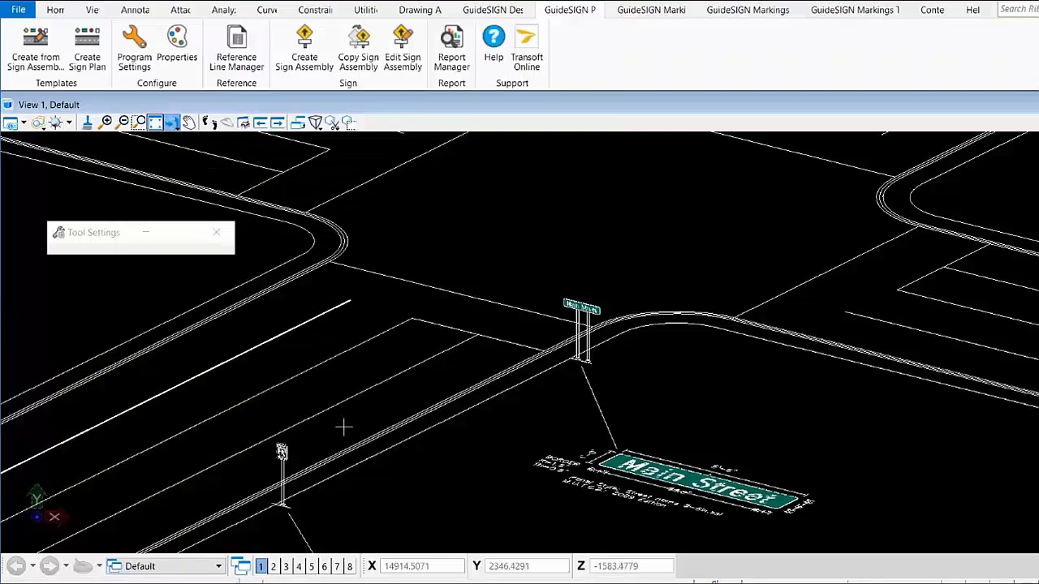
Return to the Top View showing the whole four-way intersection and its 2D signs
click(171, 124)
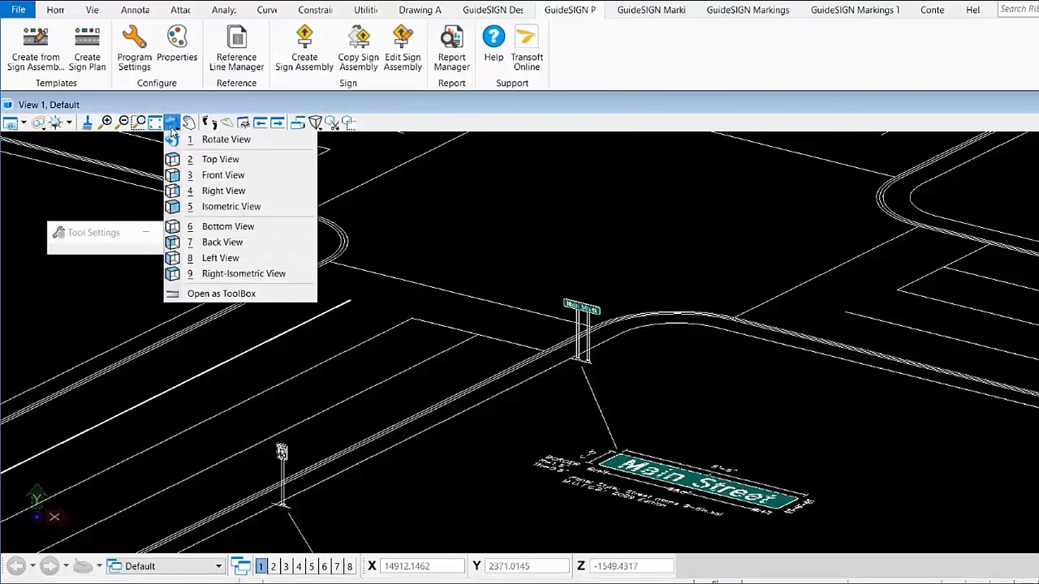
click(213, 160)
scroll(477, 414, down, 6)
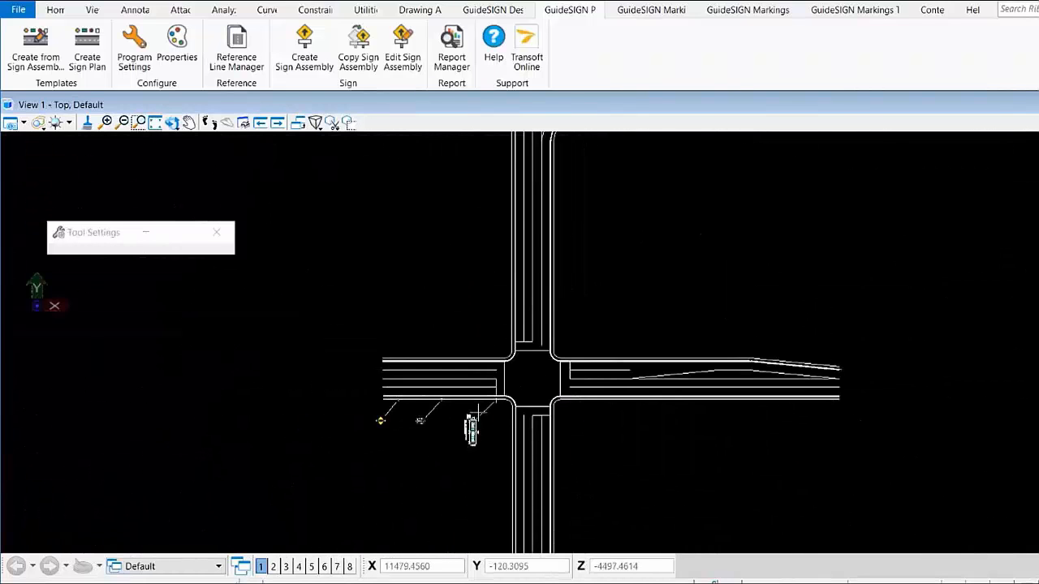
Compare the sparsely signed intersections with the fully signed ones below them, and inspect the signs at the four-way intersection
middle_drag(557, 448, 448, 266)
scroll(480, 420, down, 4)
middle_drag(608, 441, 462, 287)
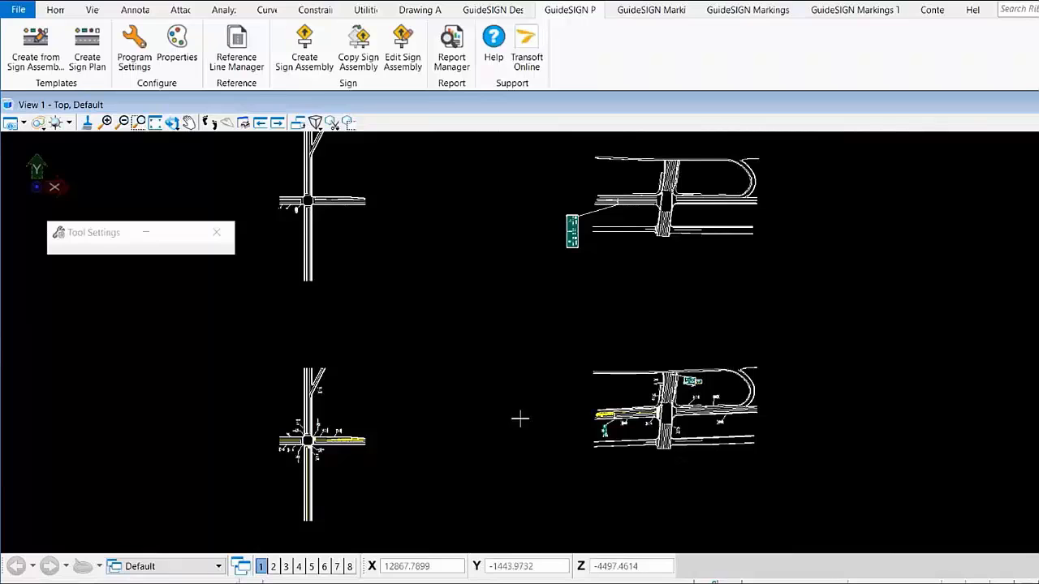
middle_drag(644, 251, 704, 346)
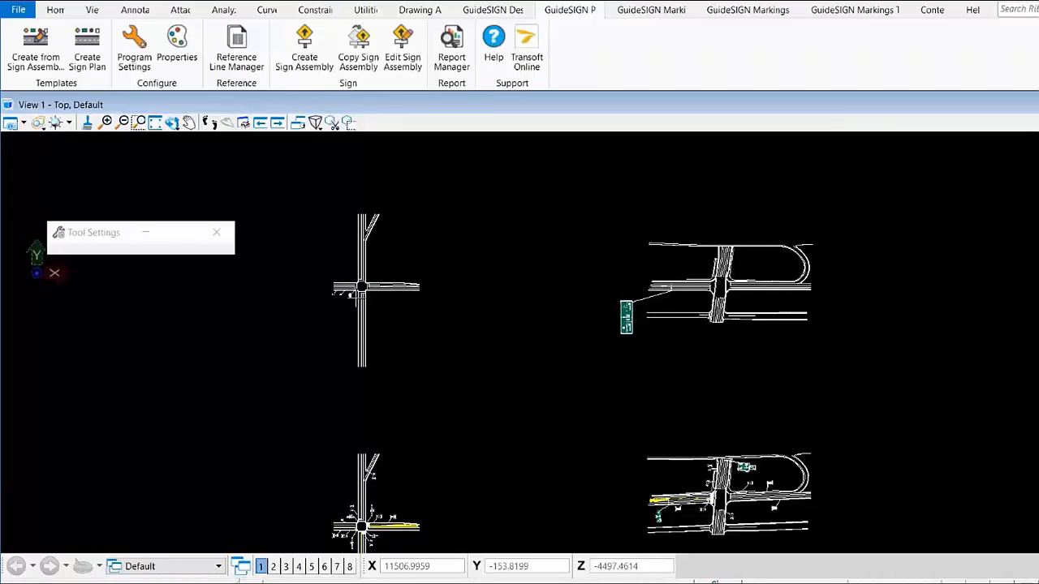
scroll(351, 295, up, 2)
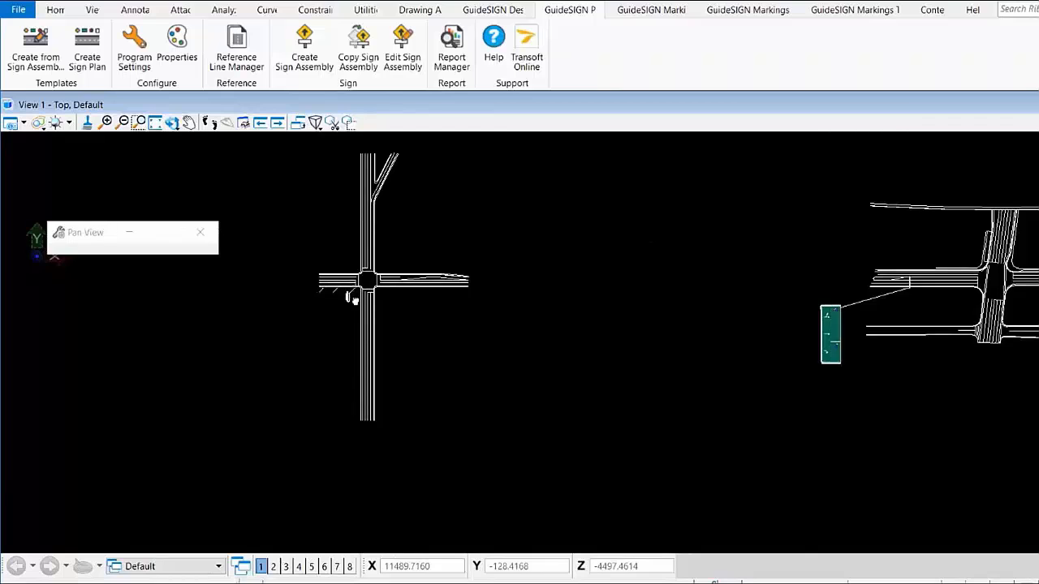
middle_drag(349, 298, 351, 347)
scroll(351, 347, up, 6)
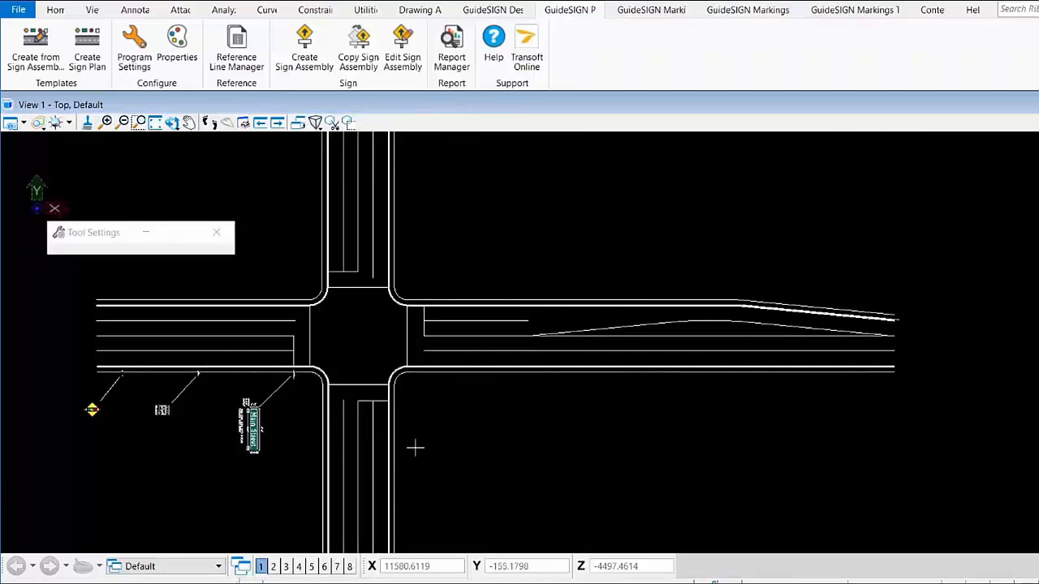
scroll(409, 279, down, 4)
middle_drag(415, 330, 411, 271)
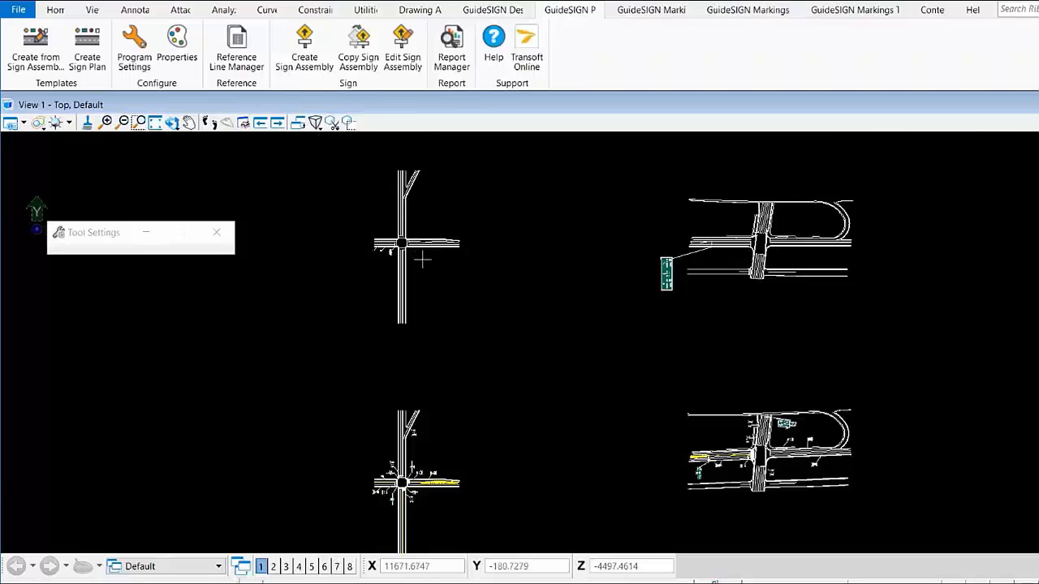
scroll(422, 260, up, 5)
middle_drag(401, 246, 555, 346)
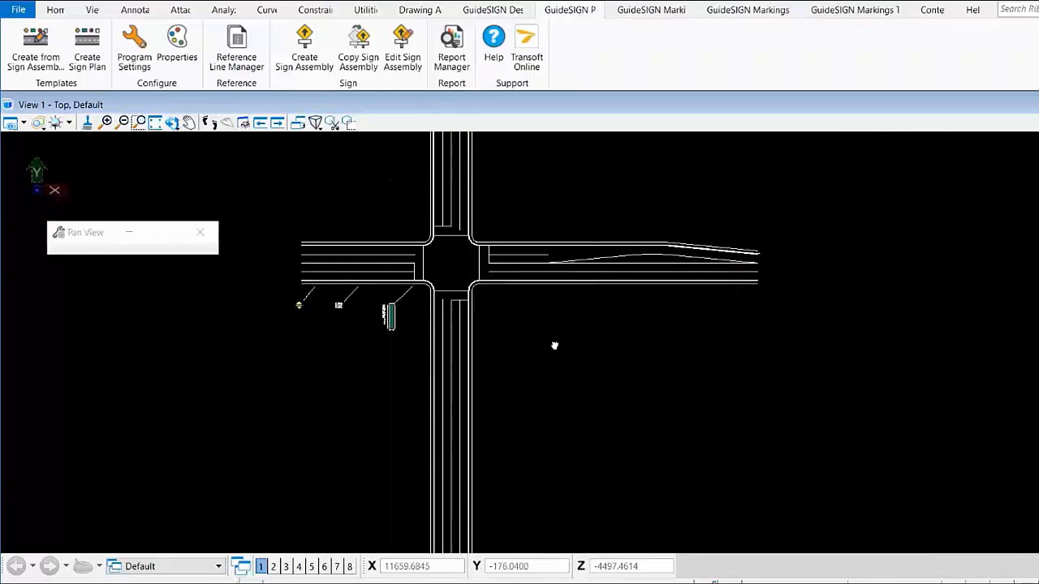
scroll(524, 336, up, 3)
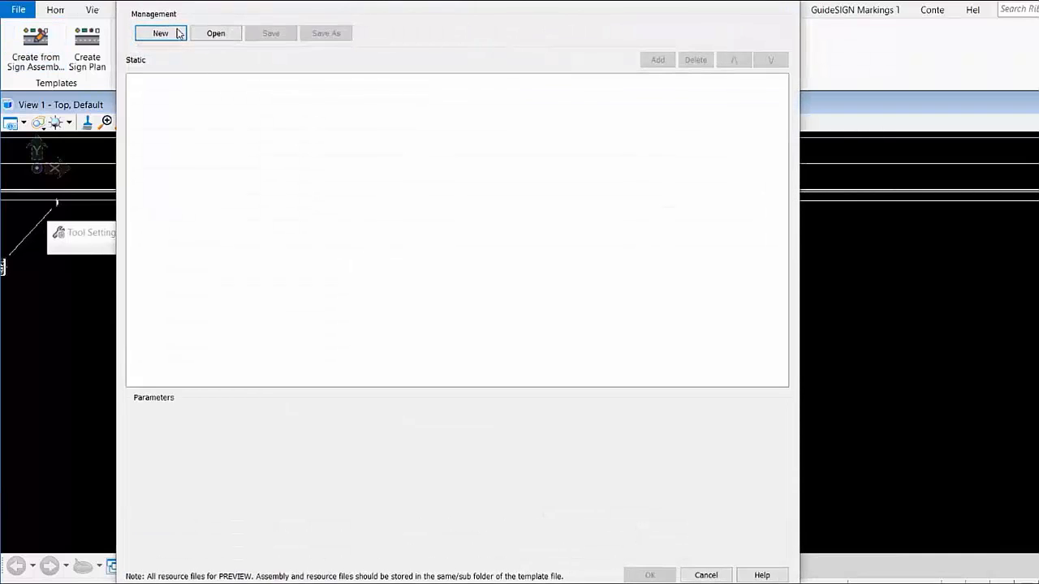
Open the Intersection - 1 Leg template in the sign plan template editor to examine its command lines
click(215, 37)
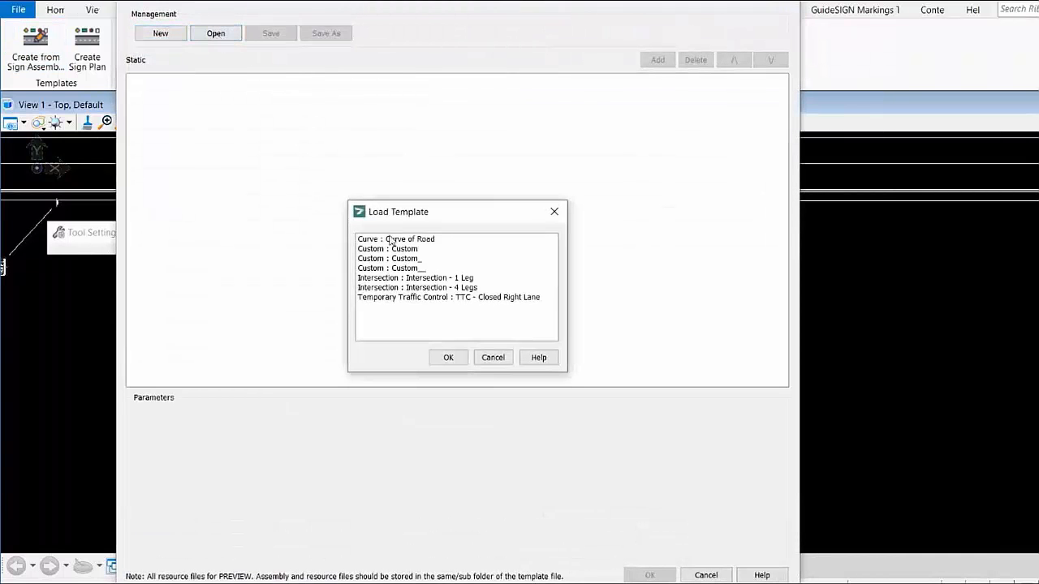
click(436, 278)
click(450, 357)
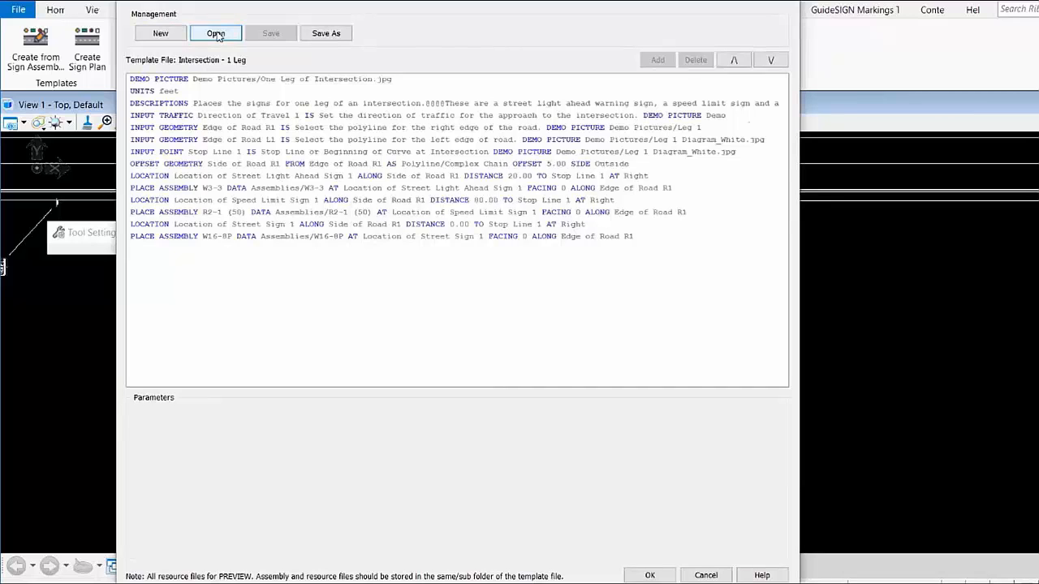
Create a new sign plan template named Custom1
click(160, 34)
text(Custom1)
key(Return)
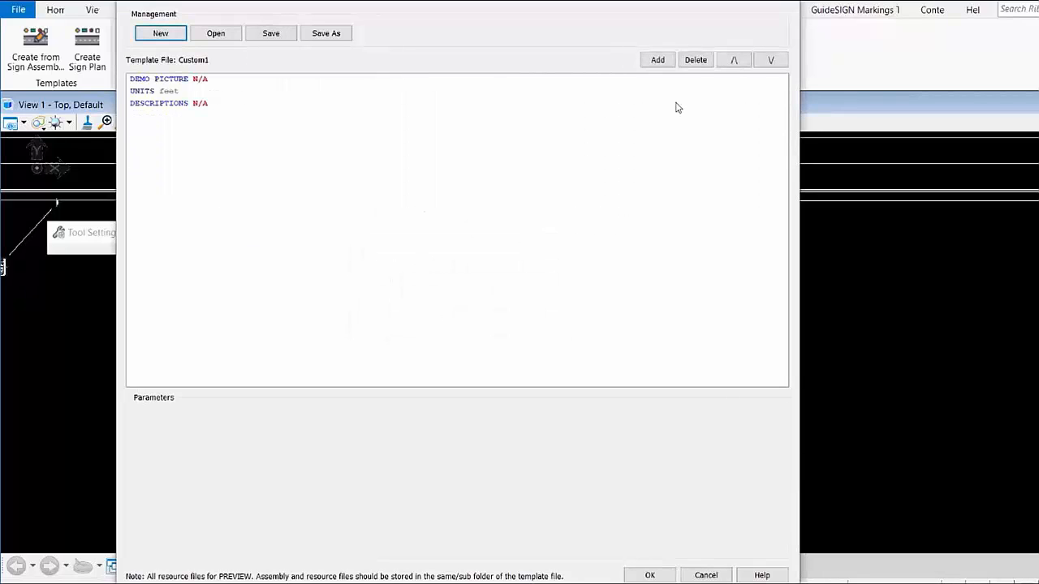
Review the commands that can be added to the Custom1 template without adding any, and close the template editor
click(659, 61)
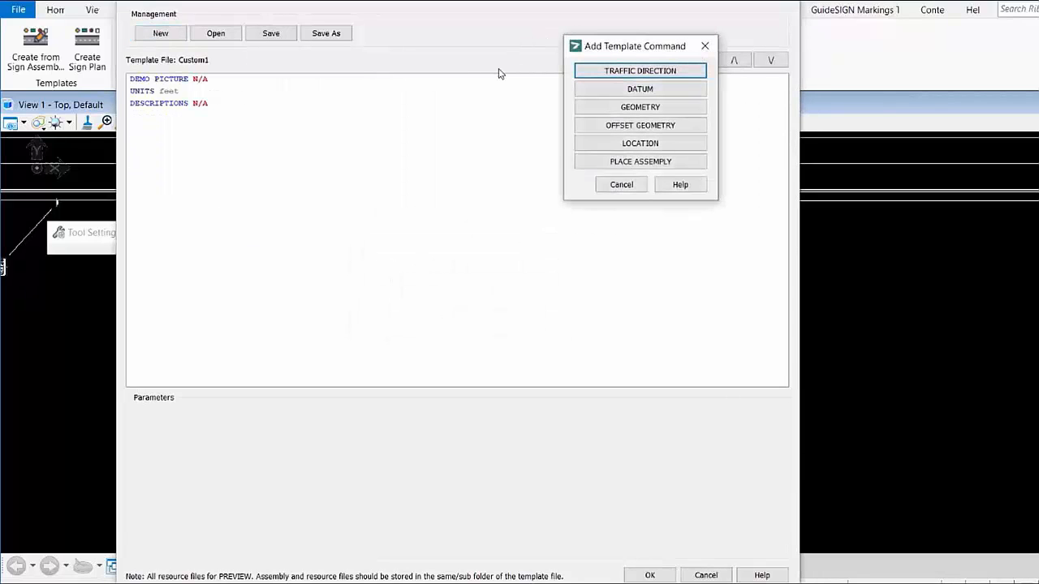
click(627, 182)
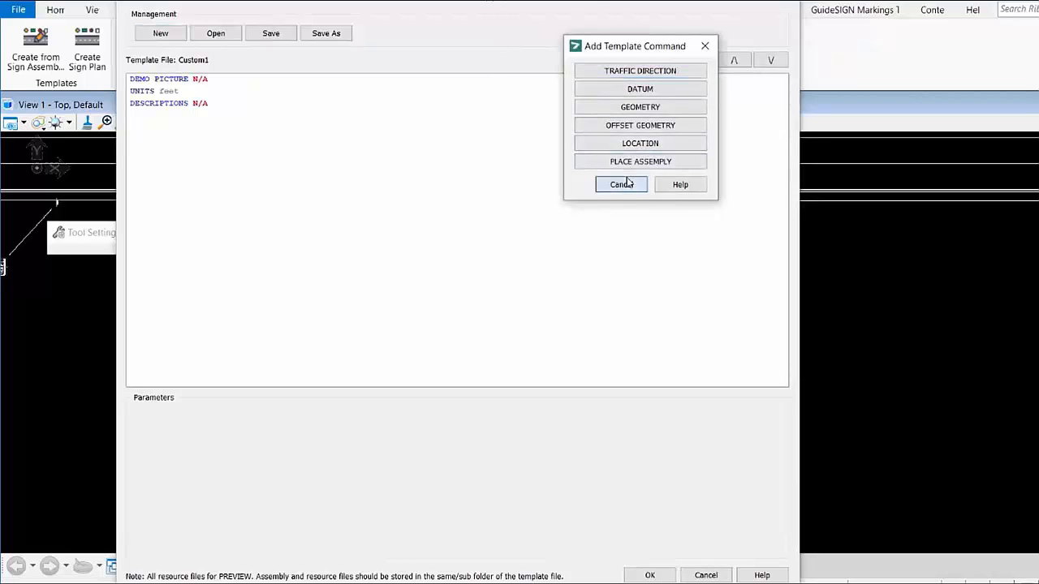
drag(584, 0, 578, 106)
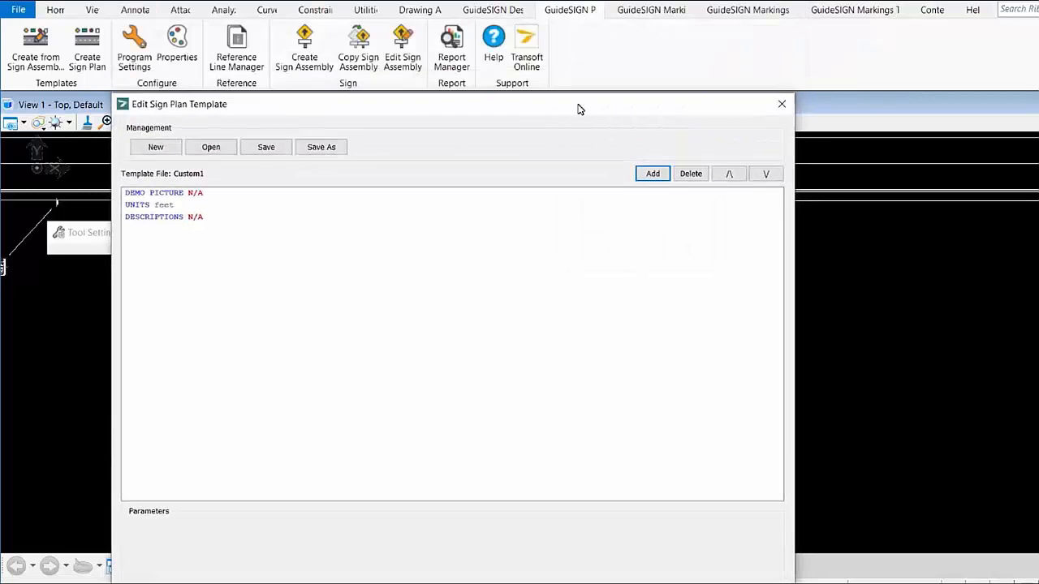
click(652, 174)
drag(661, 49, 656, 65)
click(627, 202)
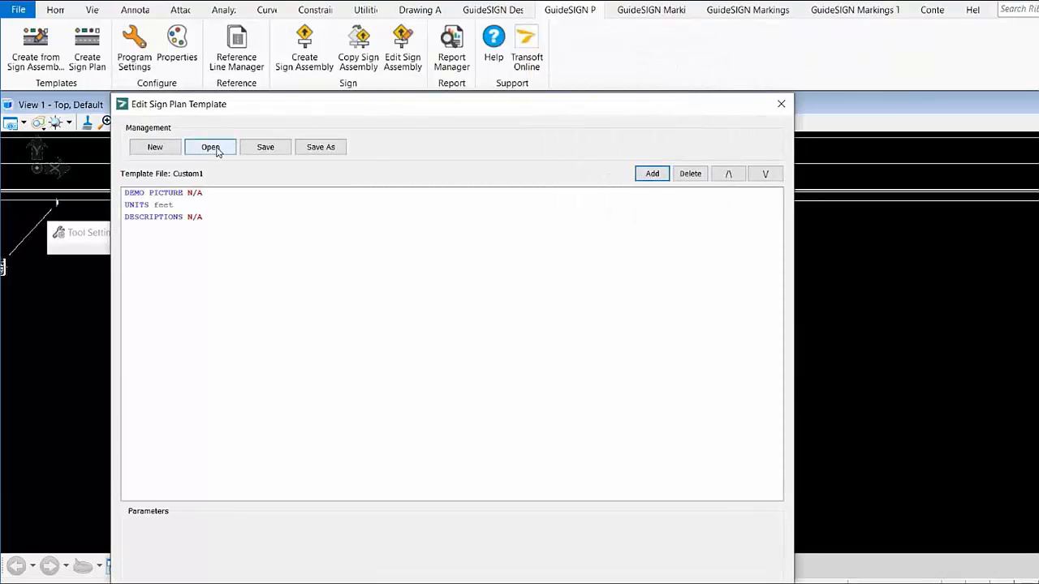
click(781, 104)
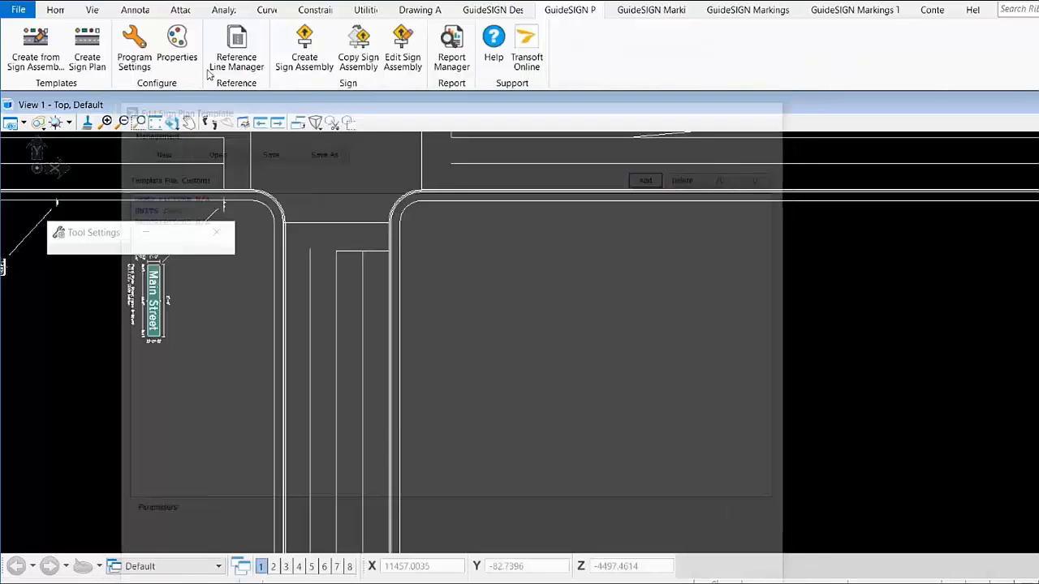
Preview the Curve of Road template, and start a sign plan from the Intersection - 1 Leg template
click(88, 50)
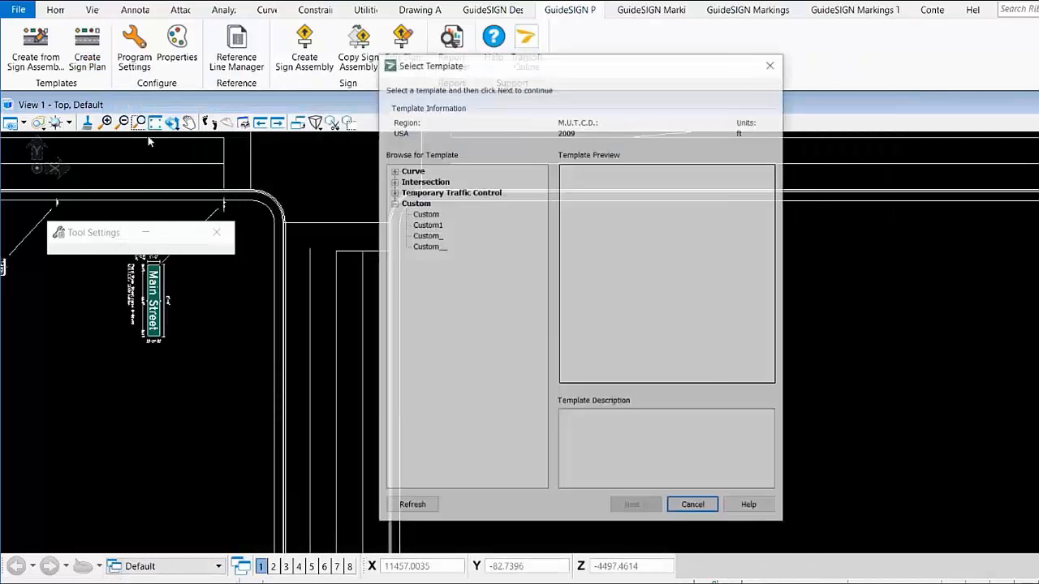
double_click(403, 173)
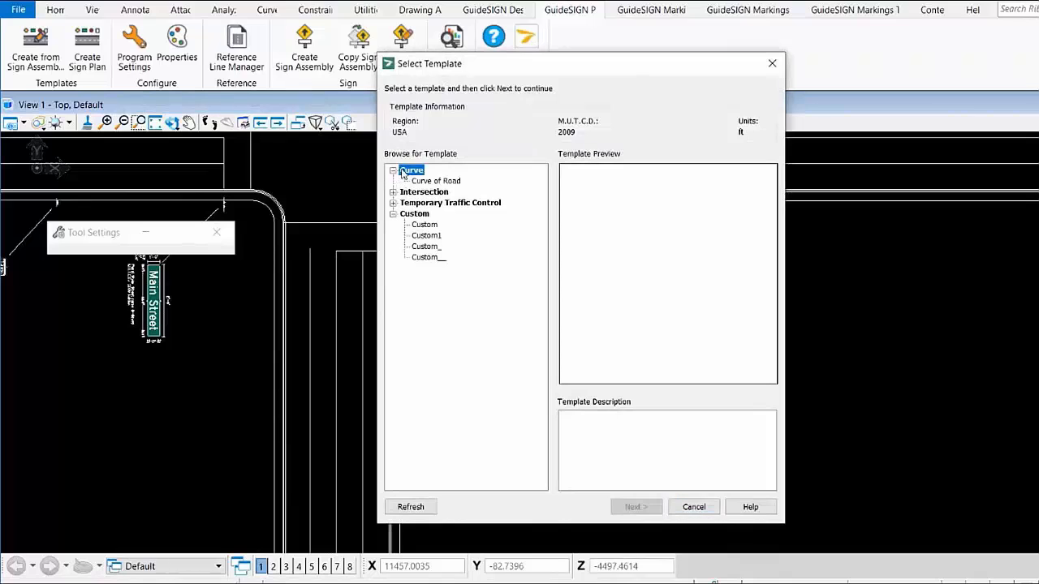
click(428, 182)
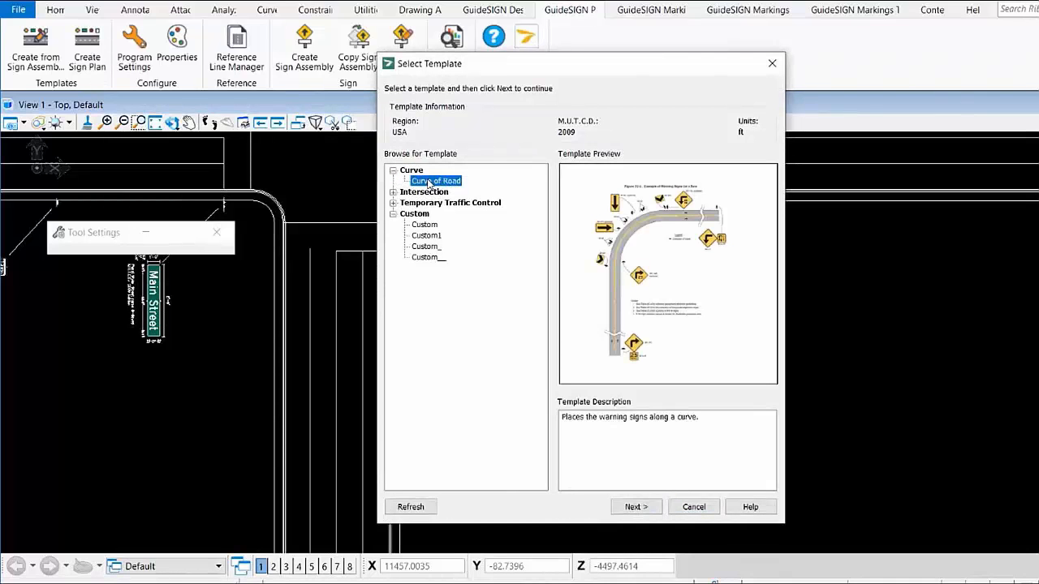
click(426, 193)
click(394, 193)
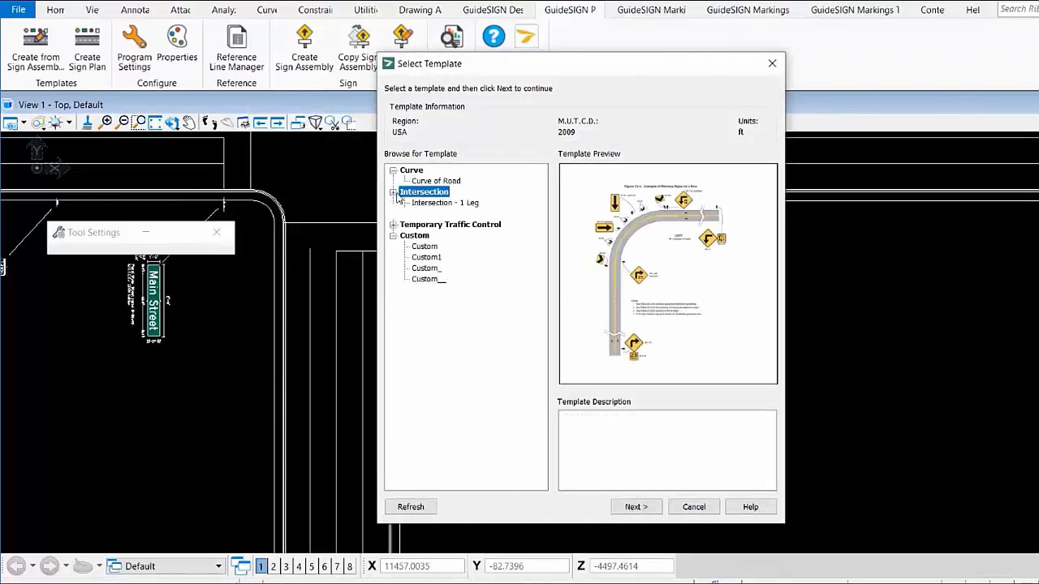
click(447, 203)
click(634, 506)
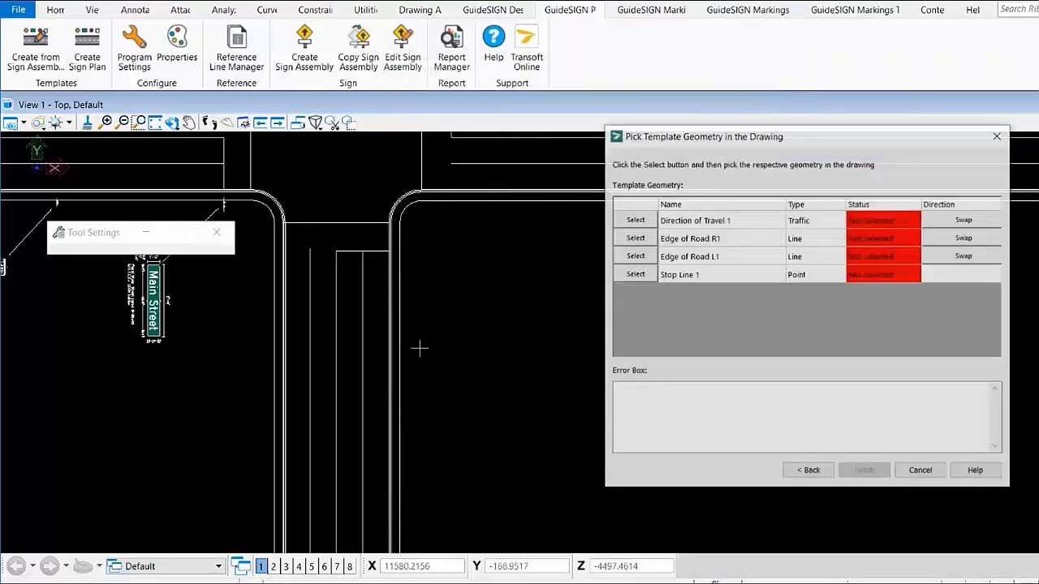
Assign Direction of Travel 1 to a lane line on the southern leg of the four-way intersection
middle_drag(398, 360, 403, 278)
click(641, 221)
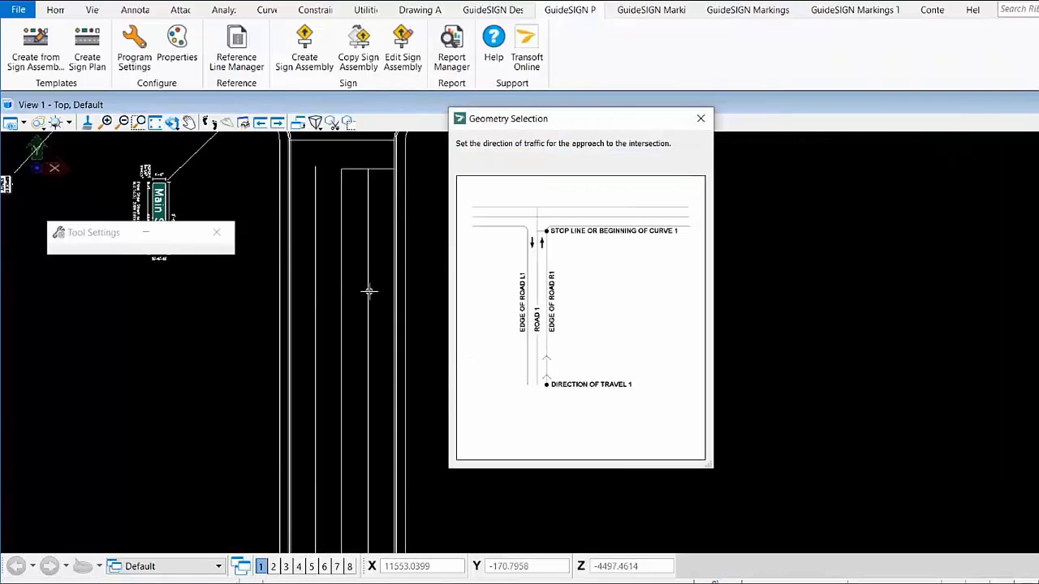
click(369, 291)
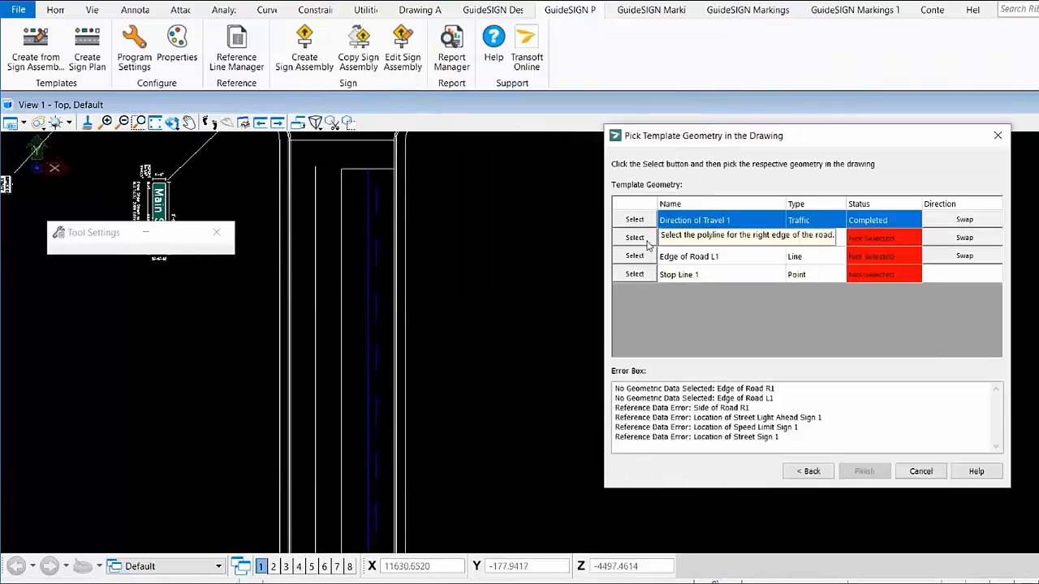
Assign Edge of Road R1 and Edge of Road L1 to the right and left road edges of the southern leg
click(634, 238)
scroll(393, 282, up, 5)
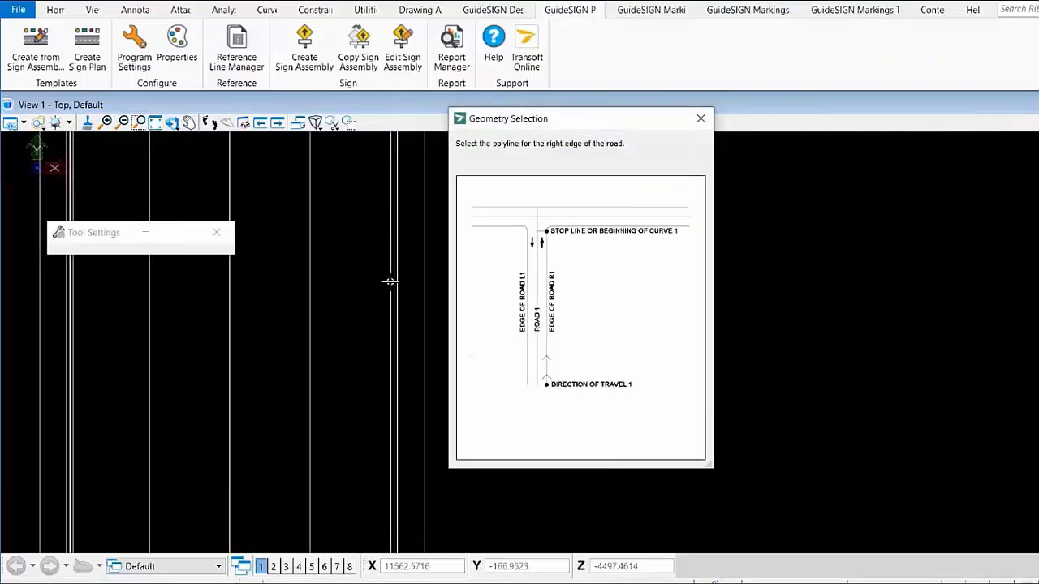
click(390, 282)
click(634, 256)
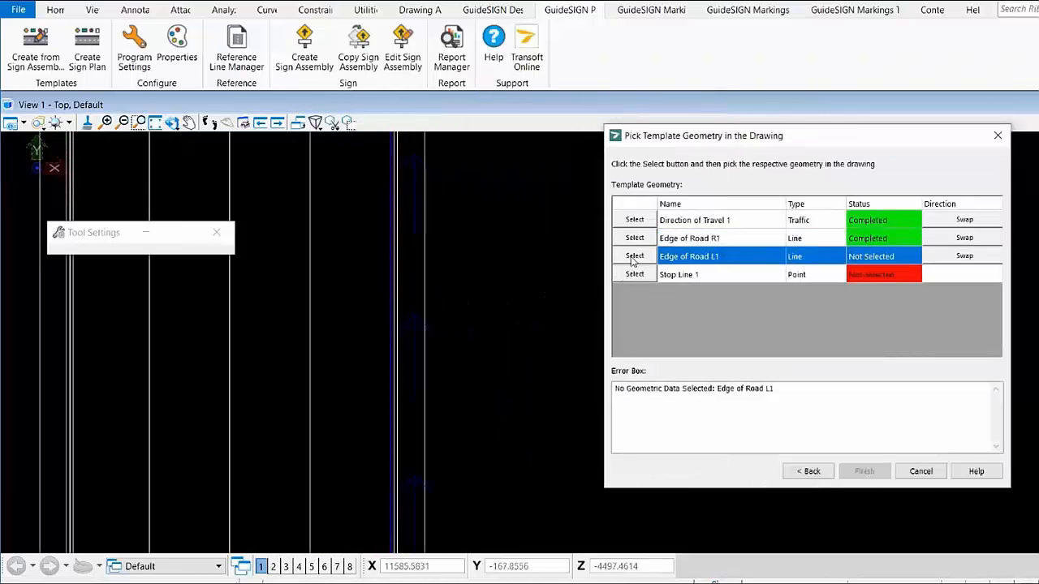
scroll(108, 329, up, 3)
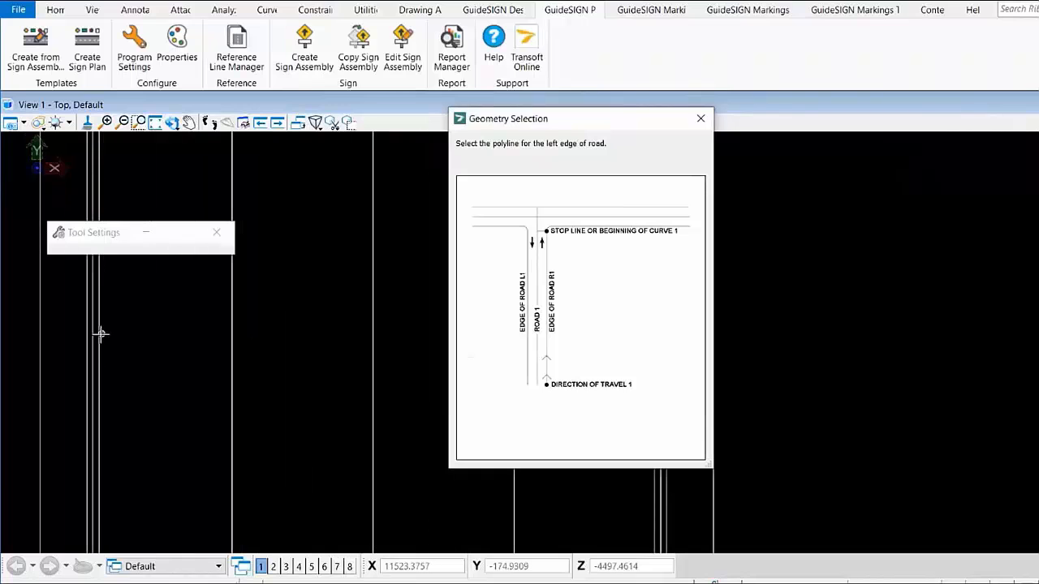
click(101, 336)
Set the Stop Line 1 point at the southern leg's stop line by the right road edge, and finish the sign plan
scroll(184, 336, down, 5)
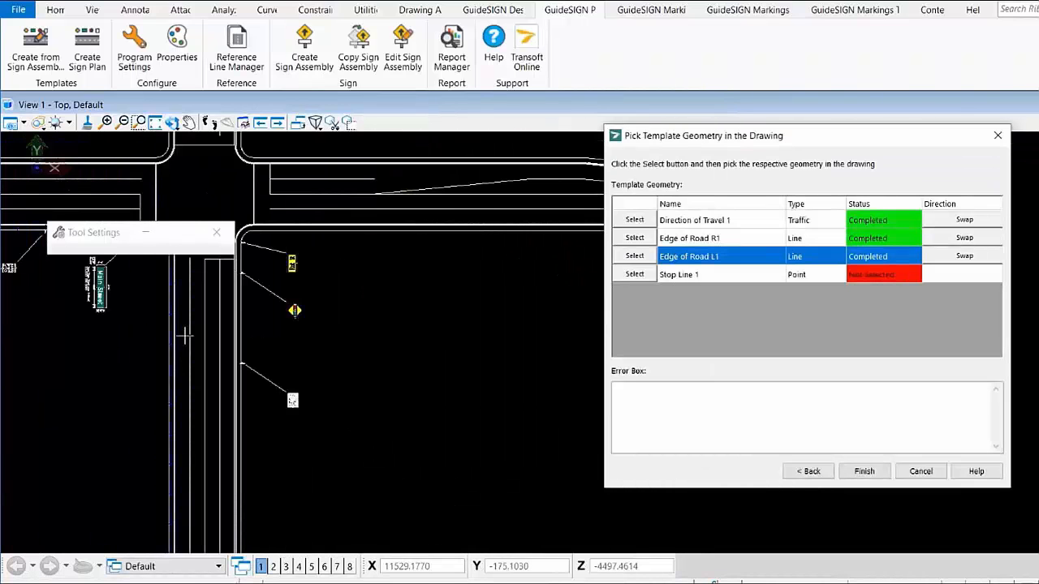
click(634, 274)
mouse_move(388, 271)
middle_down()
mouse_move(420, 277)
mouse_move(308, 269)
mouse_move(588, 286)
middle_up()
click(435, 276)
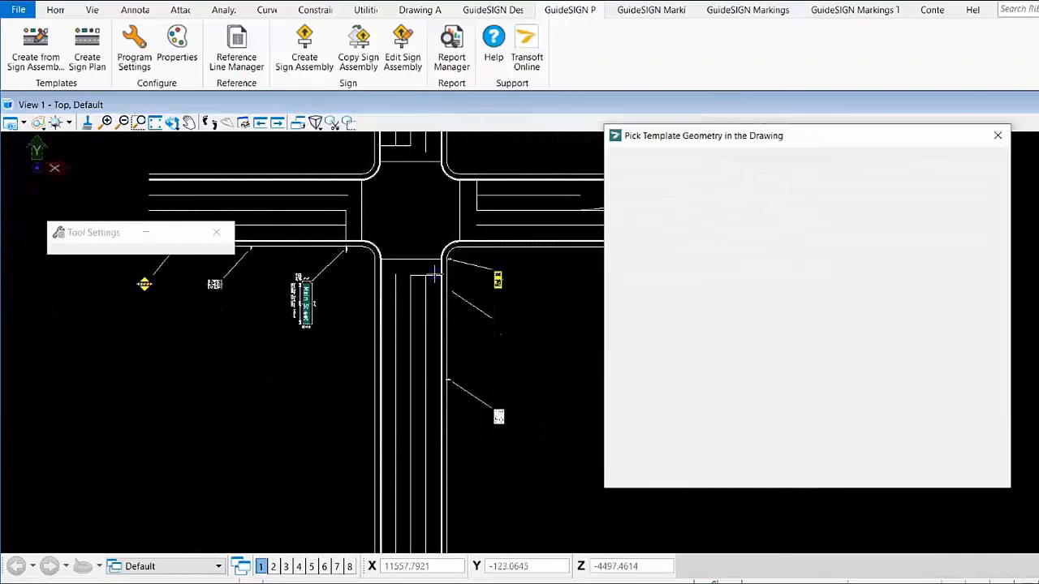
scroll(485, 285, up, 2)
scroll(486, 286, up, 2)
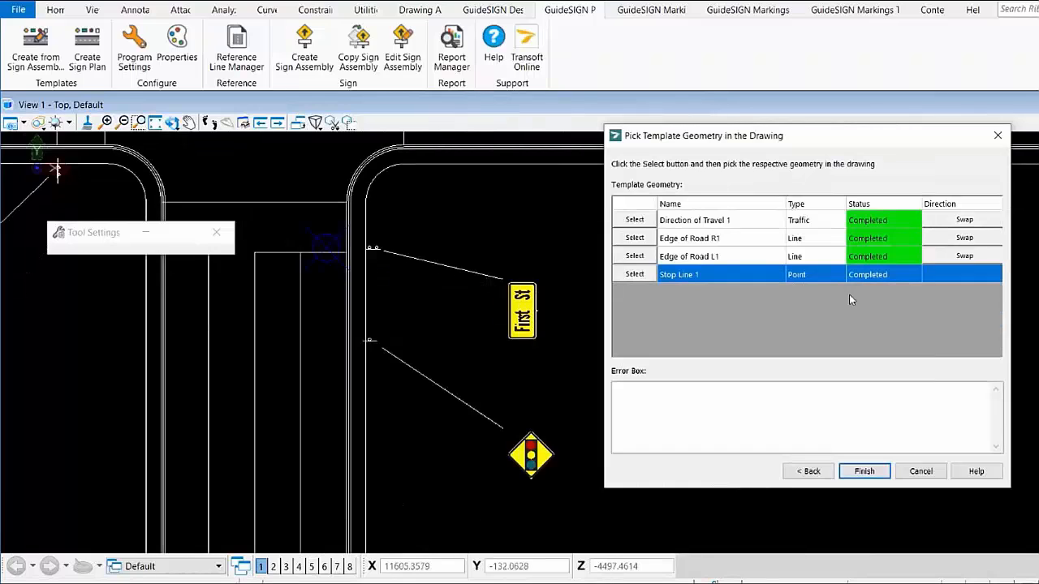
click(865, 470)
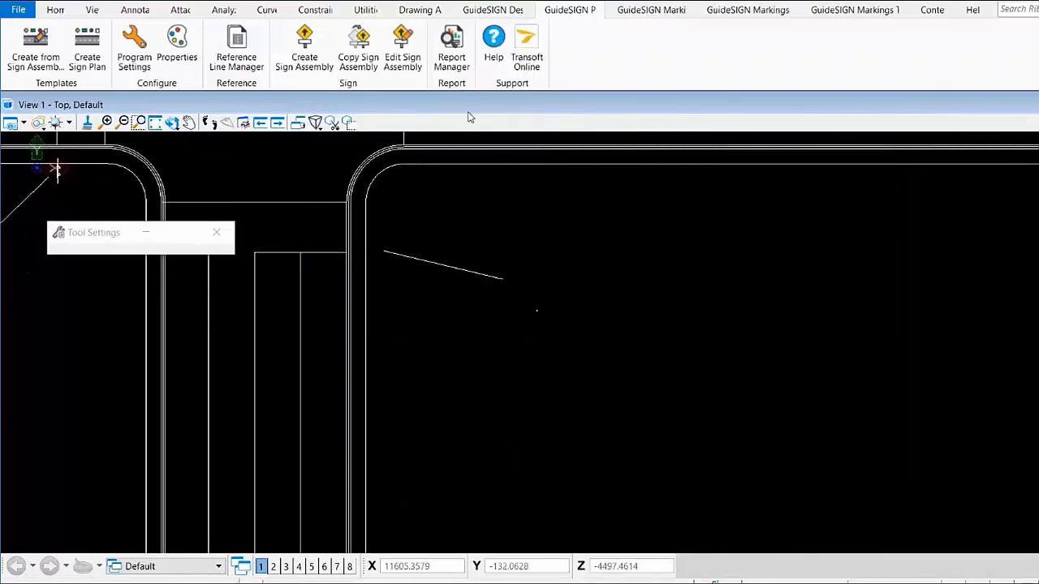
Edit the First St sign assembly beside the southern leg and delete its W16-8P sign
click(404, 70)
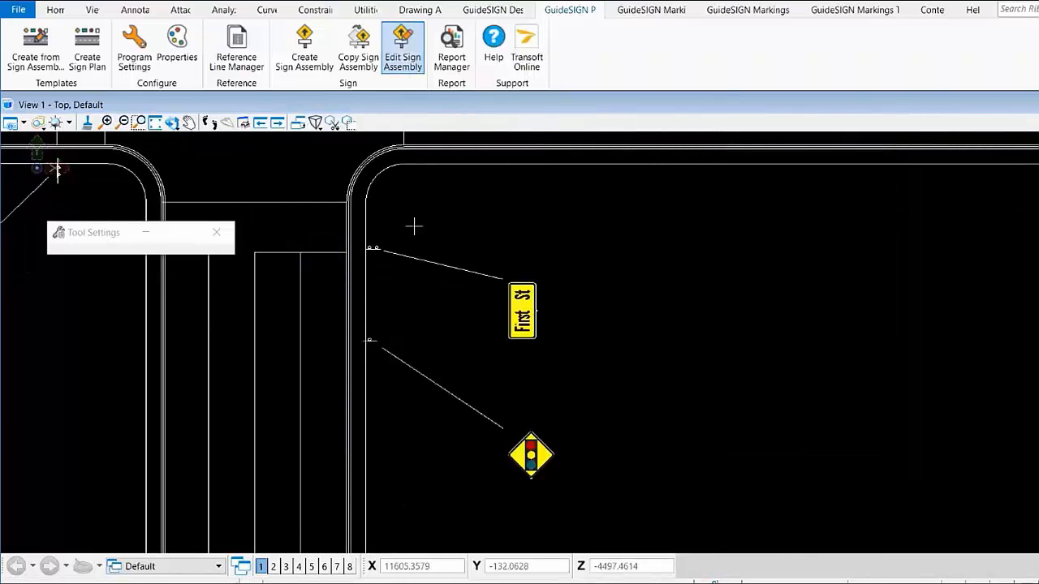
click(417, 257)
click(491, 308)
click(814, 439)
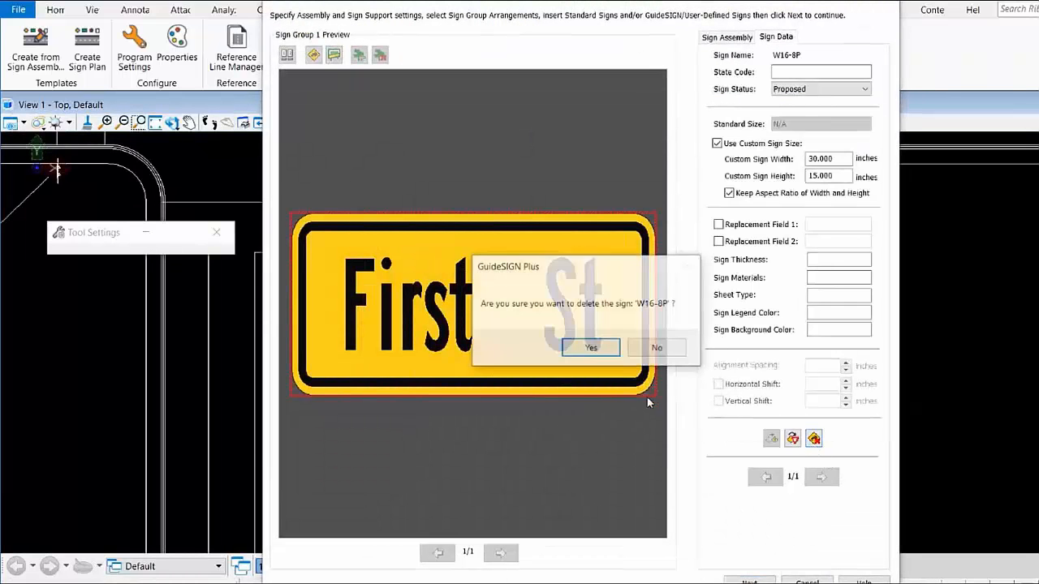
click(591, 347)
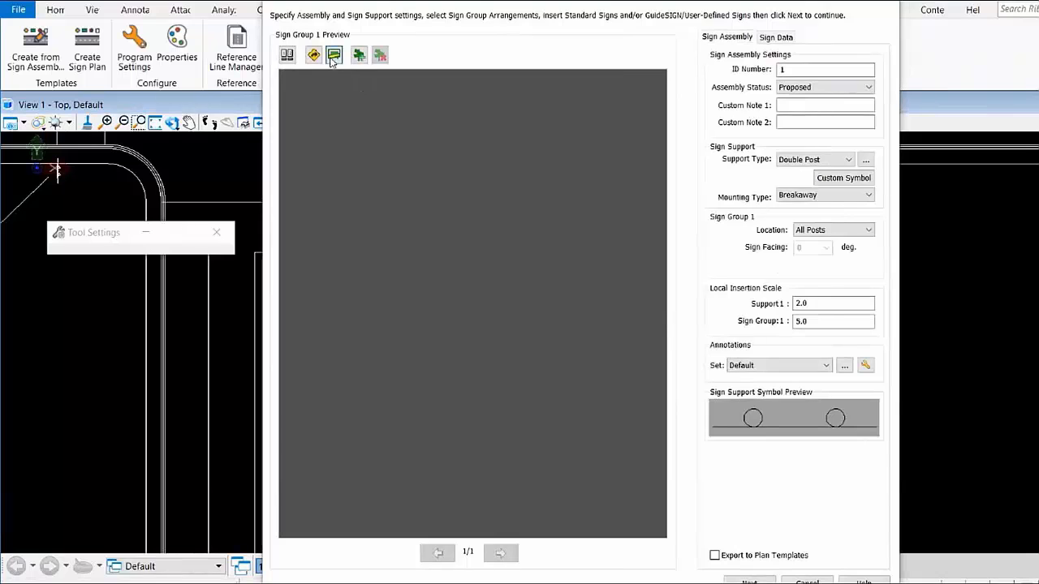
Insert the Main Street GuideSIGN sign from the GuideSIGN 8 Webinar library into the emptied sign group
click(333, 55)
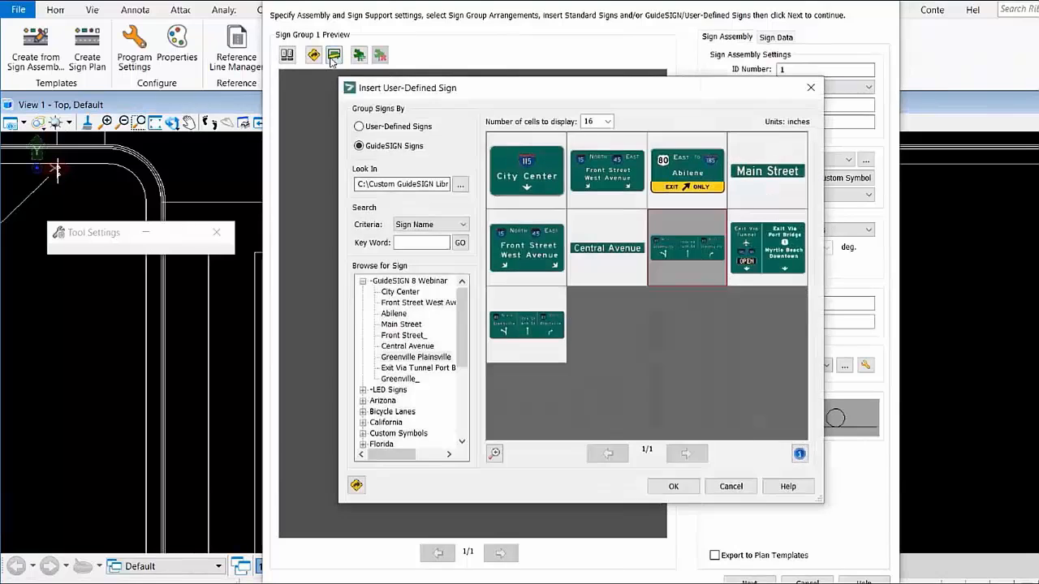
click(767, 178)
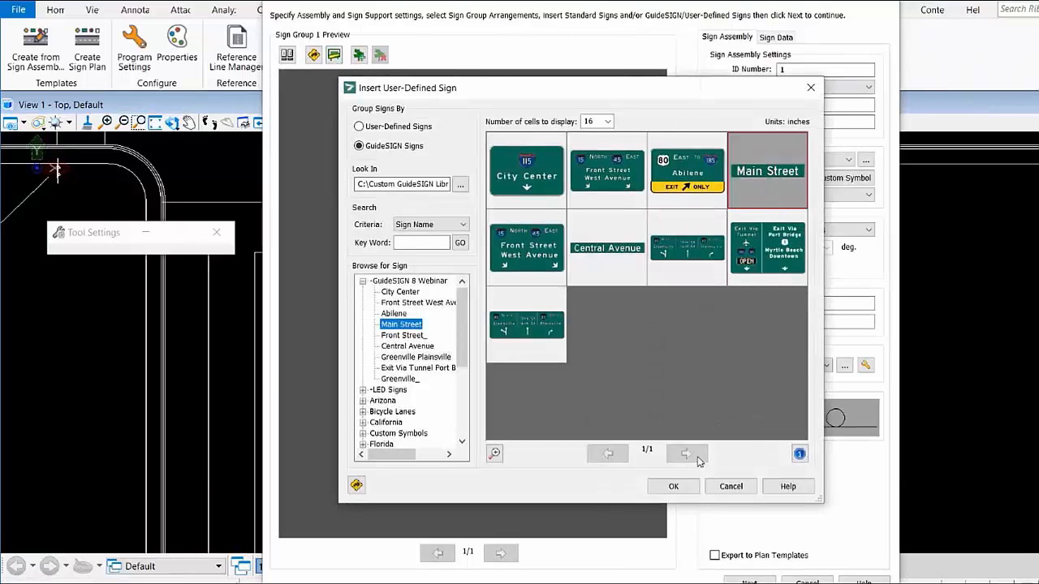
click(674, 487)
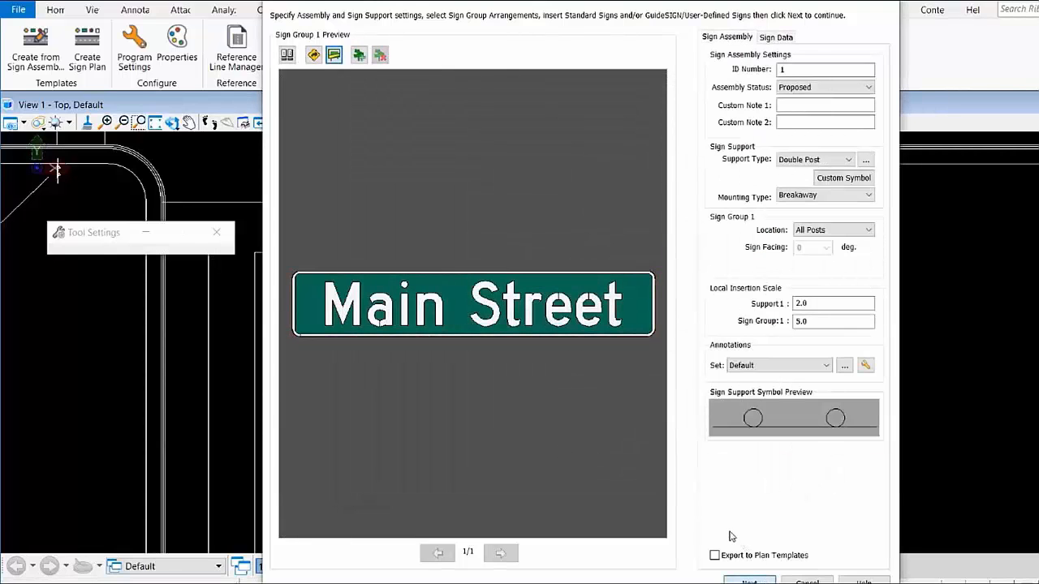
Finish the sign assembly edit, maintaining the current placement of the Main Street sign beside the southern leg
click(749, 581)
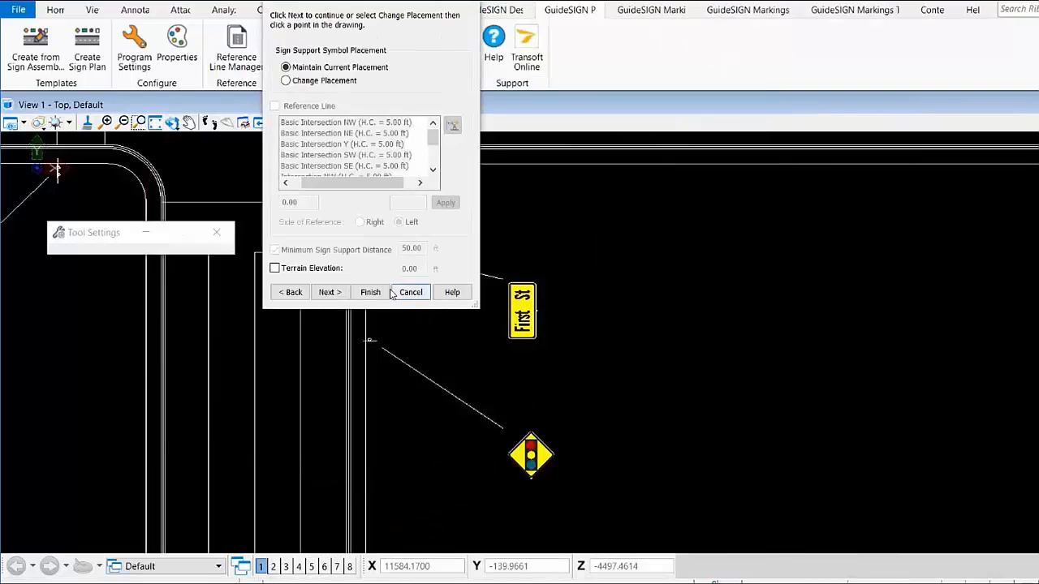
click(370, 293)
middle_drag(658, 365, 640, 299)
scroll(629, 308, down, 3)
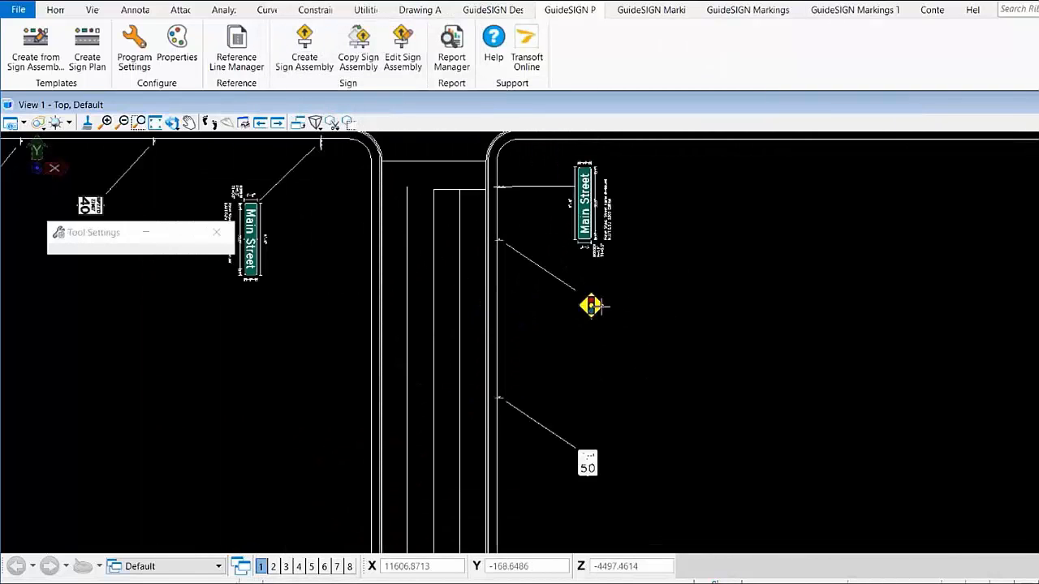
scroll(601, 305, down, 3)
scroll(593, 365, up, 3)
scroll(608, 413, up, 2)
scroll(609, 406, down, 3)
mouse_move(614, 275)
middle_down()
mouse_move(590, 348)
mouse_move(567, 347)
middle_up()
Review the TTC - Closed Right Lane and Intersection - 4 Legs sign plan templates, and leave the template browser without placing one
click(89, 50)
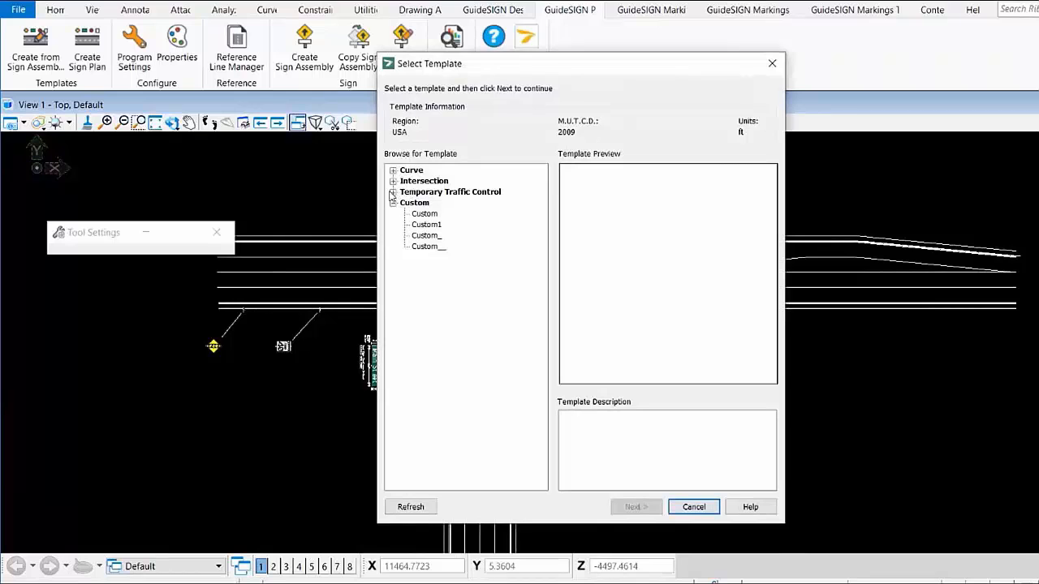
click(393, 192)
click(463, 203)
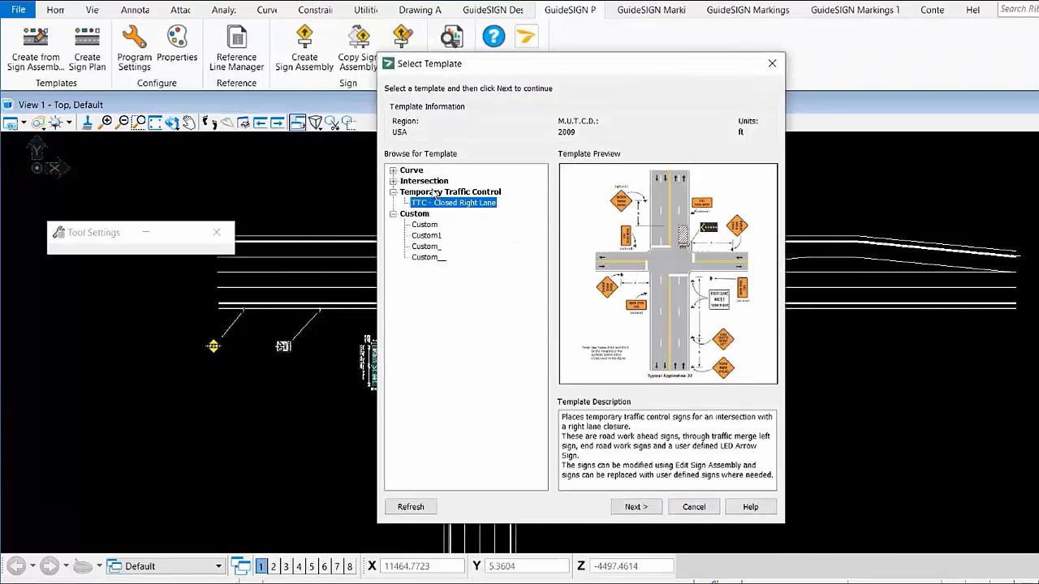
click(393, 182)
click(456, 203)
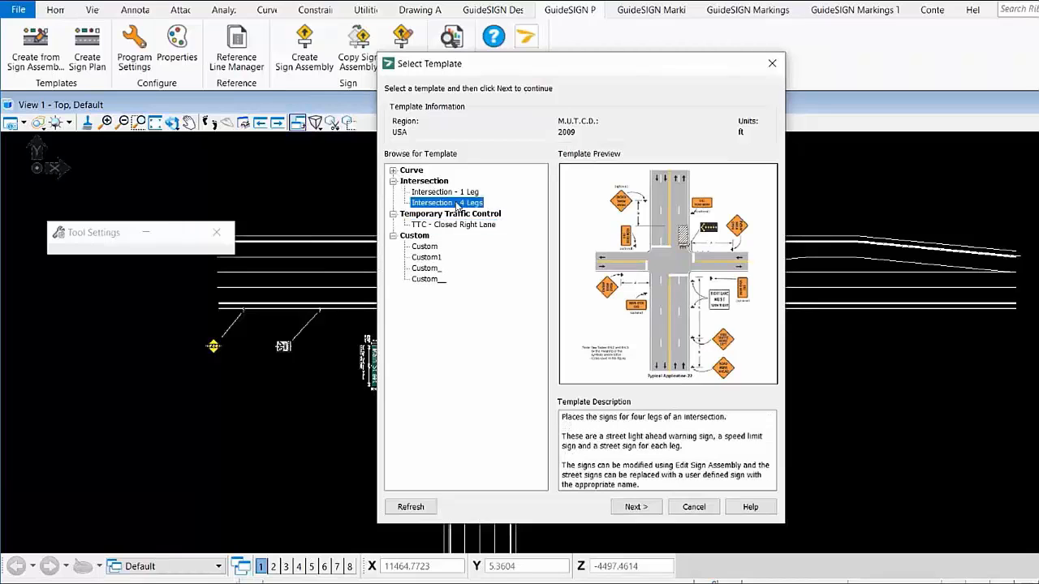
click(694, 506)
scroll(535, 326, down, 3)
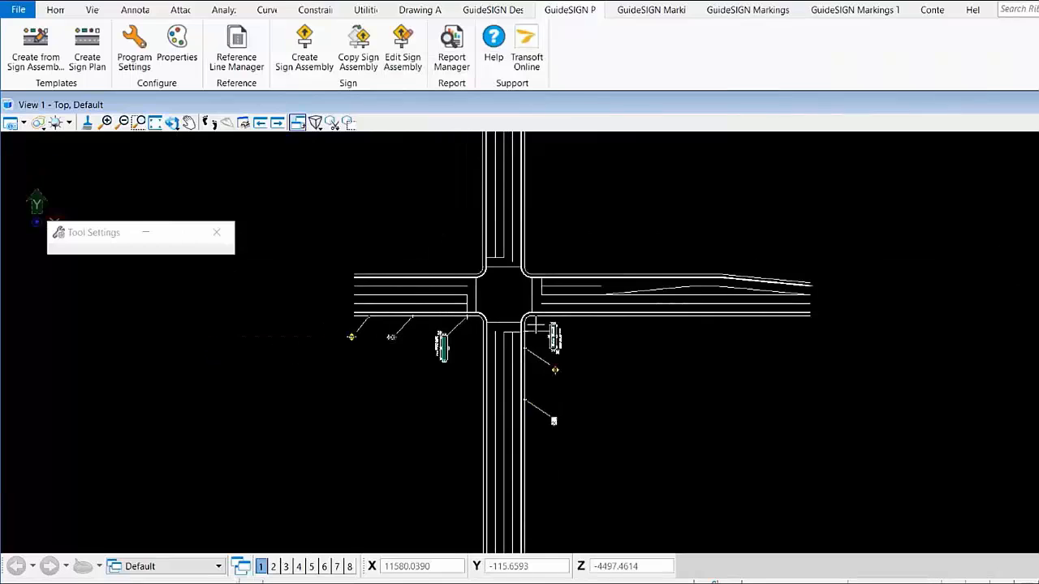
scroll(531, 325, down, 2)
scroll(529, 313, up, 2)
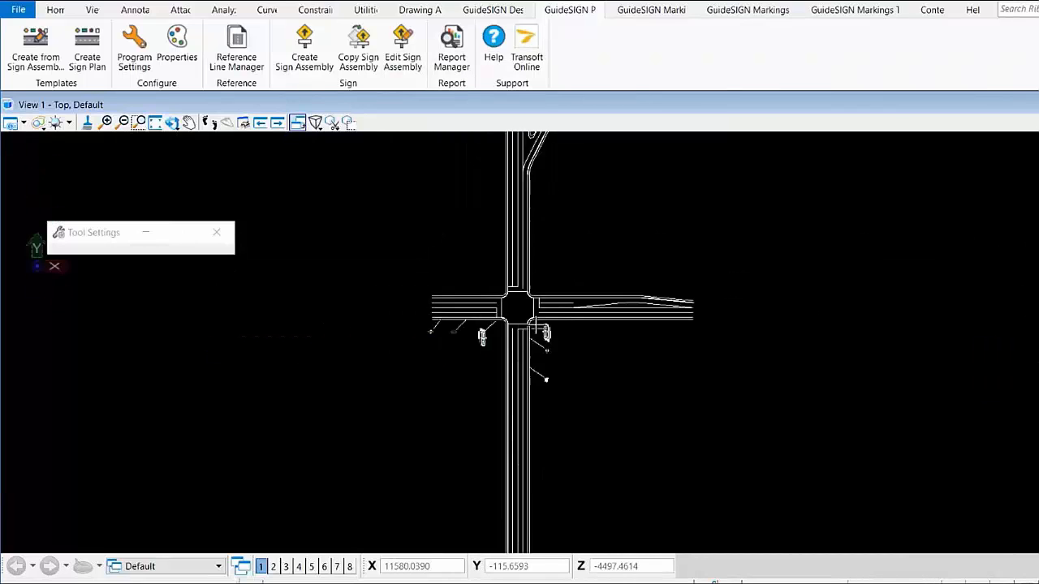
Place a white Edge Line - continuous marking on the existing road edge at the intersection's northwest corner, using Pick existing
click(654, 10)
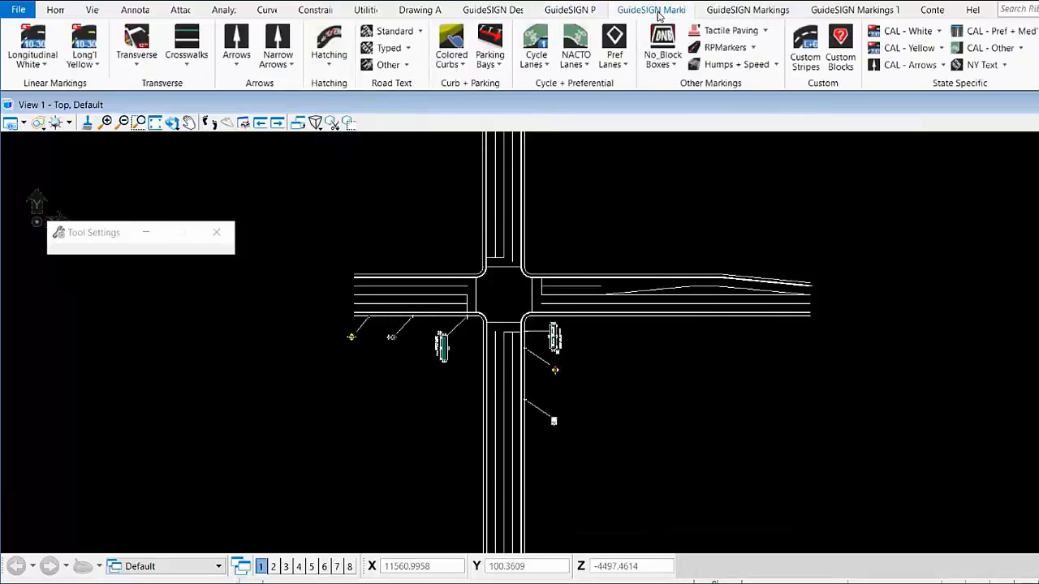
scroll(425, 244, up, 4)
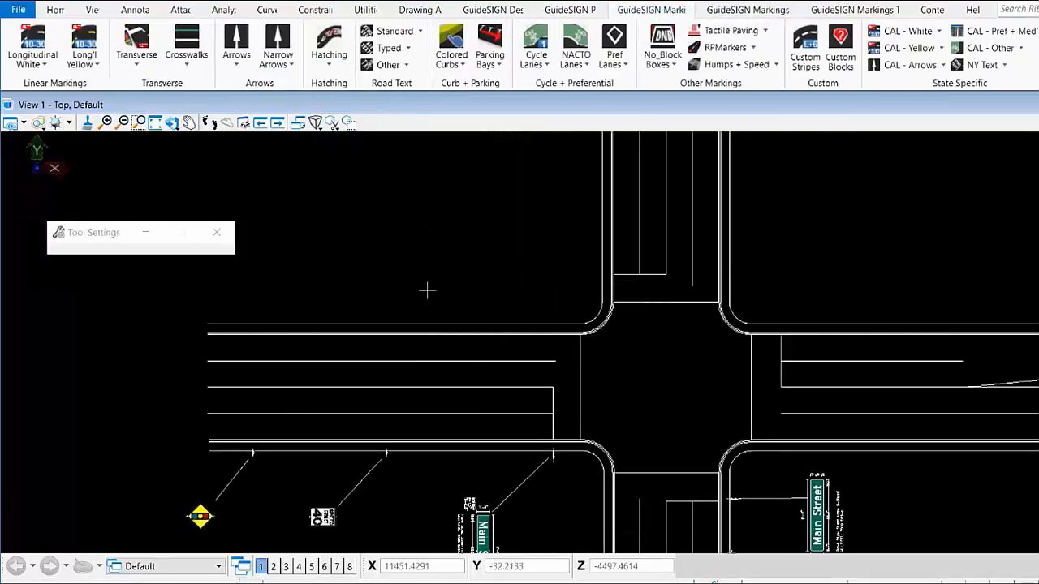
click(41, 67)
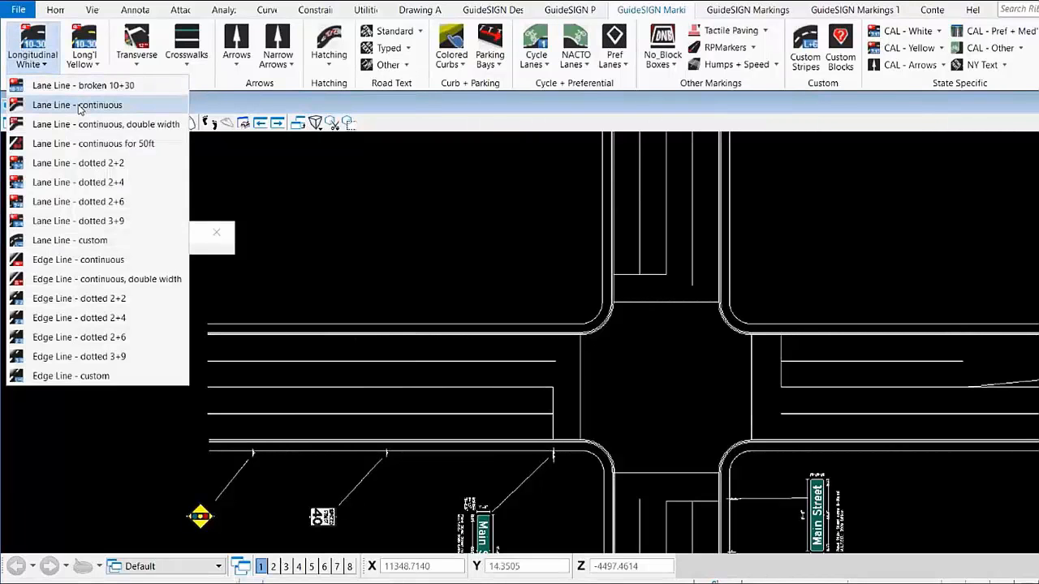
click(81, 260)
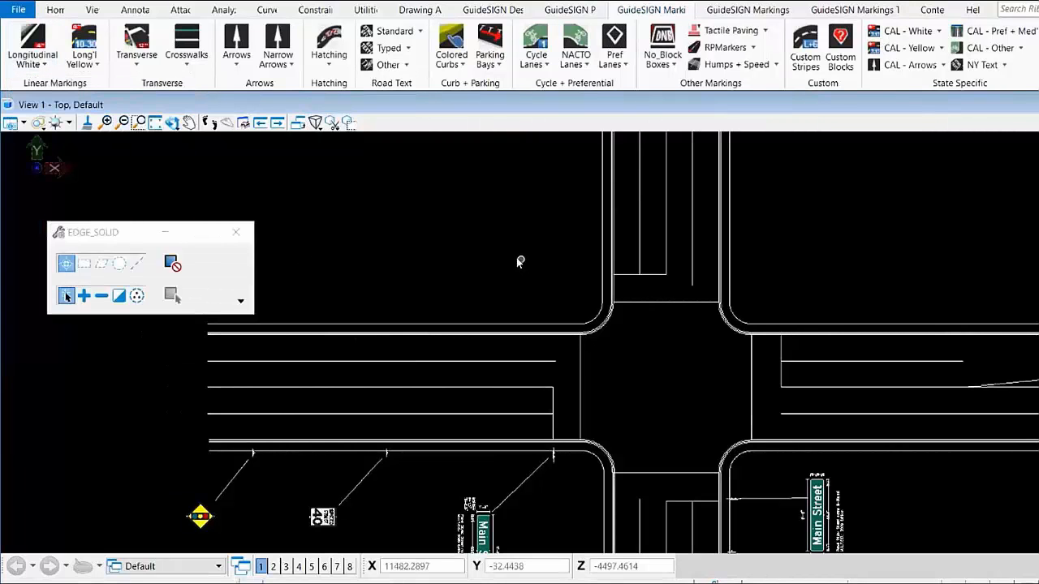
drag(162, 11, 216, 166)
click(262, 184)
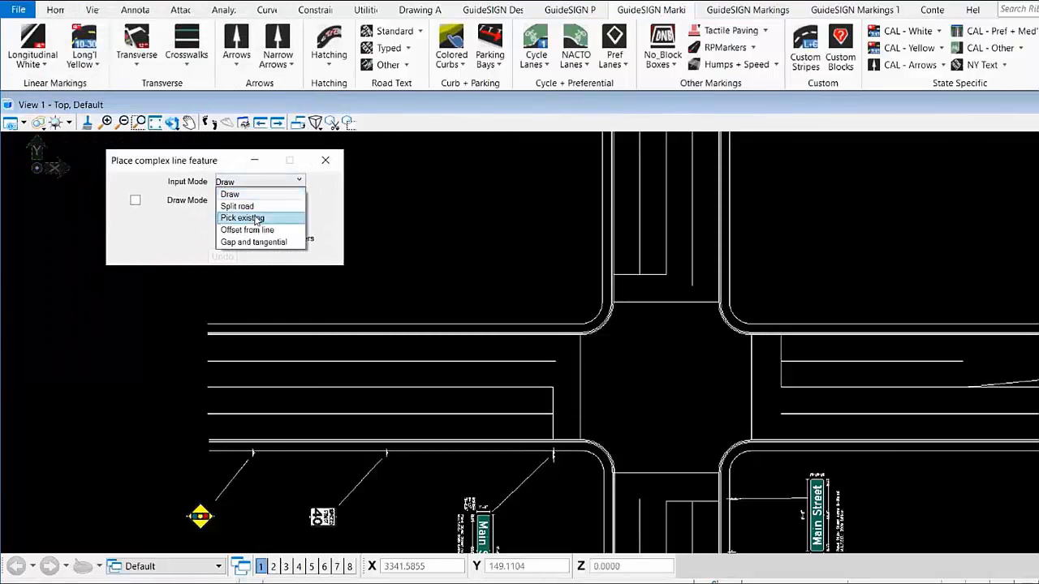
click(258, 218)
scroll(415, 341, up, 4)
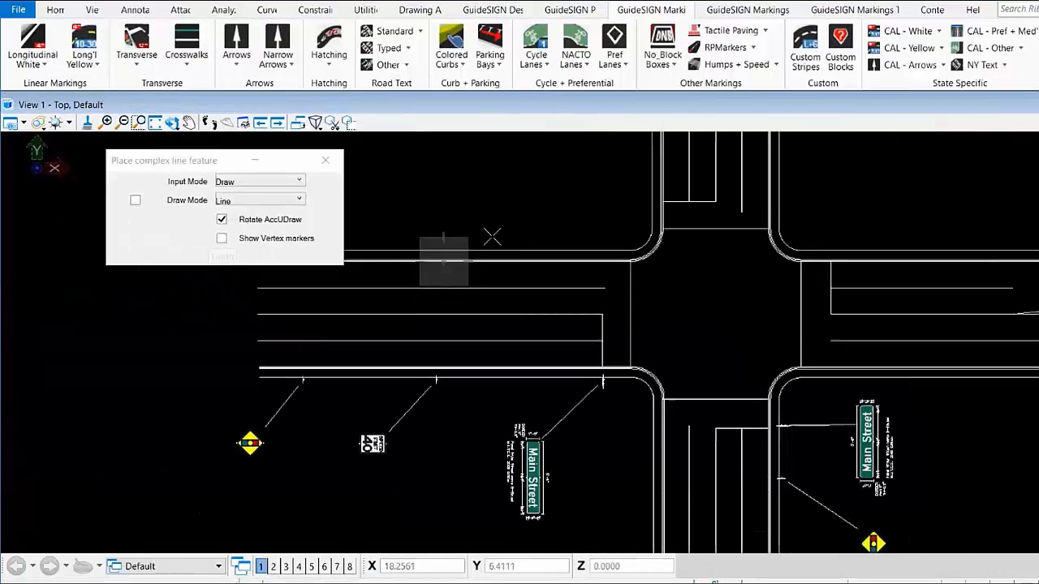
Apply the continuous white edge line to the existing road edge at the southwest corner, using Pick existing
click(262, 182)
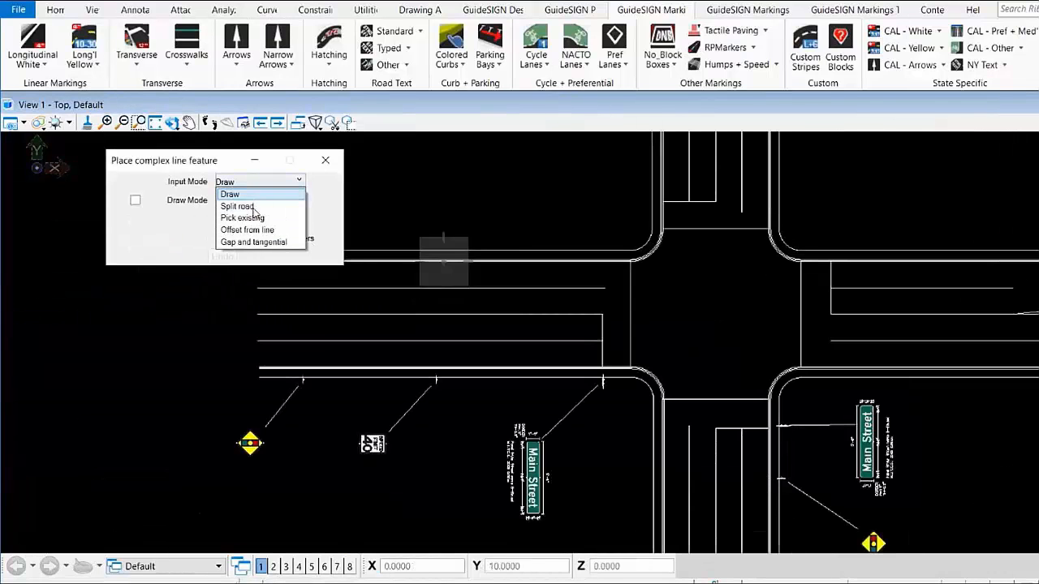
click(242, 218)
scroll(494, 336, up, 5)
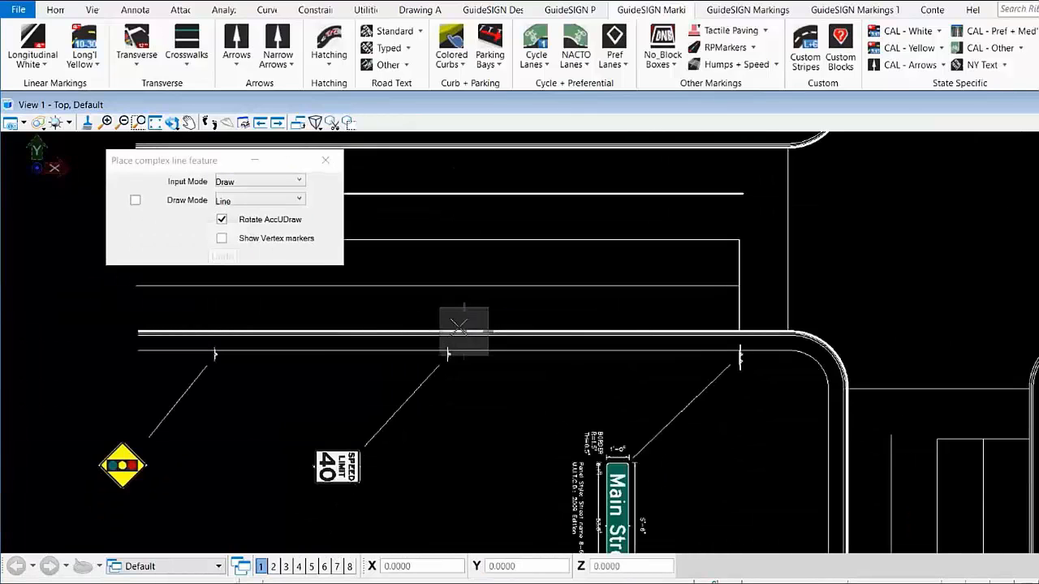
scroll(459, 324, down, 2)
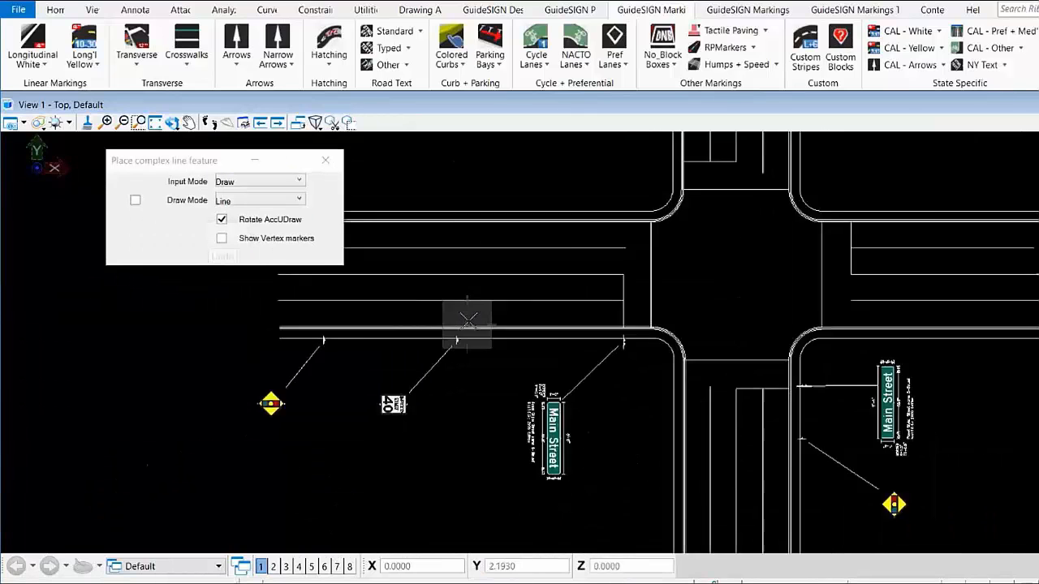
Apply the continuous white edge line to the existing road edge at the southeast corner, using Pick existing
click(263, 182)
click(243, 218)
scroll(917, 340, up, 3)
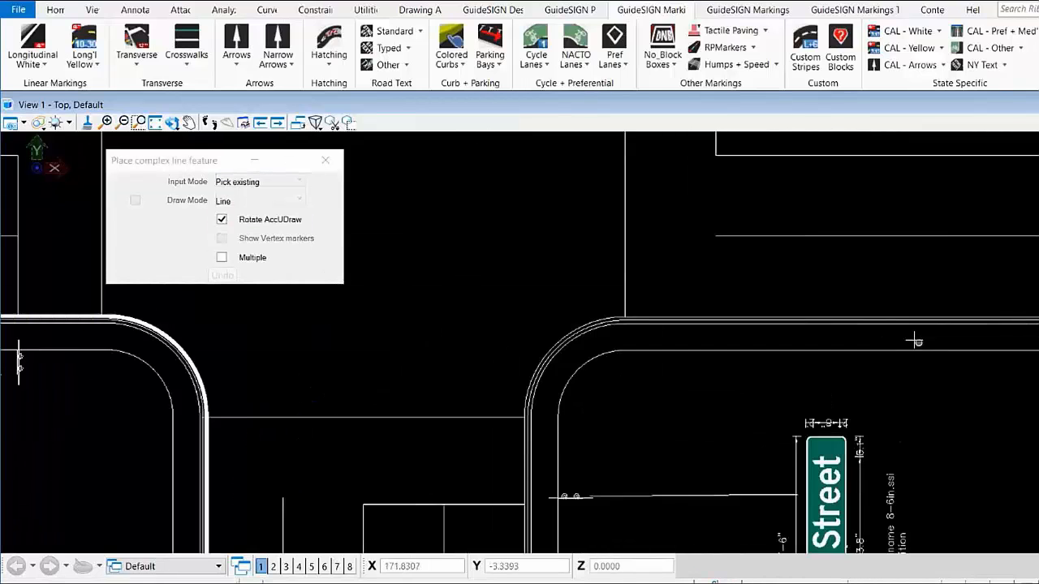
scroll(915, 340, up, 1)
scroll(814, 297, up, 1)
scroll(814, 296, down, 2)
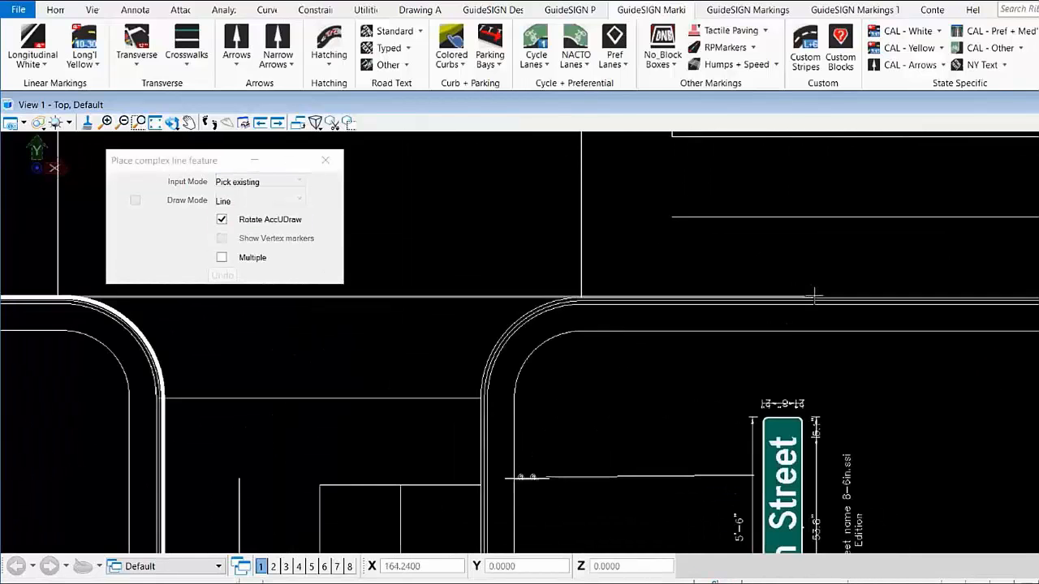
click(814, 296)
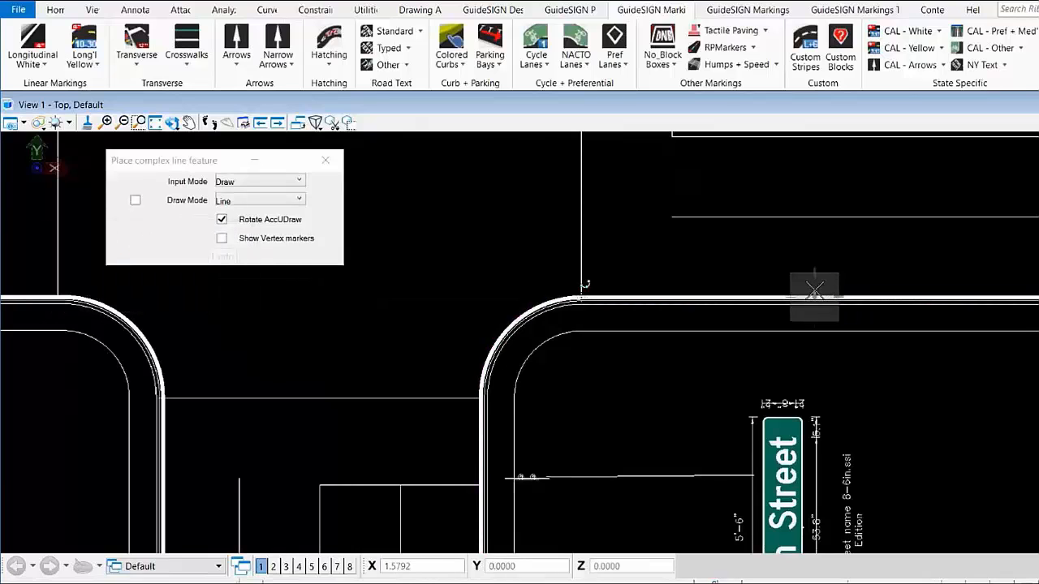
Apply the continuous white edge line to the existing road edge at the northeast corner, using Pick existing
click(254, 182)
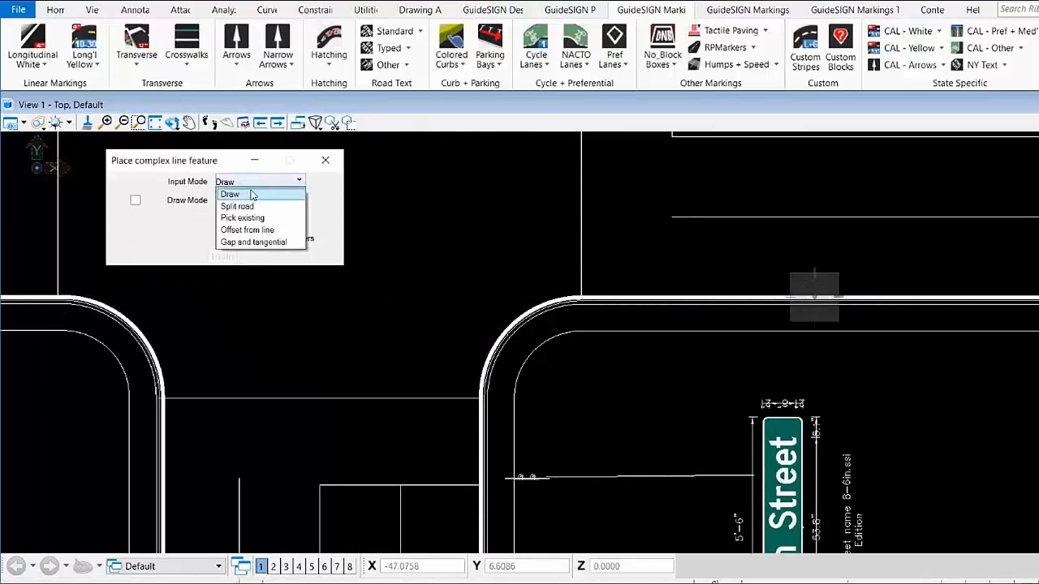
click(244, 220)
scroll(641, 327, down, 3)
scroll(641, 327, up, 3)
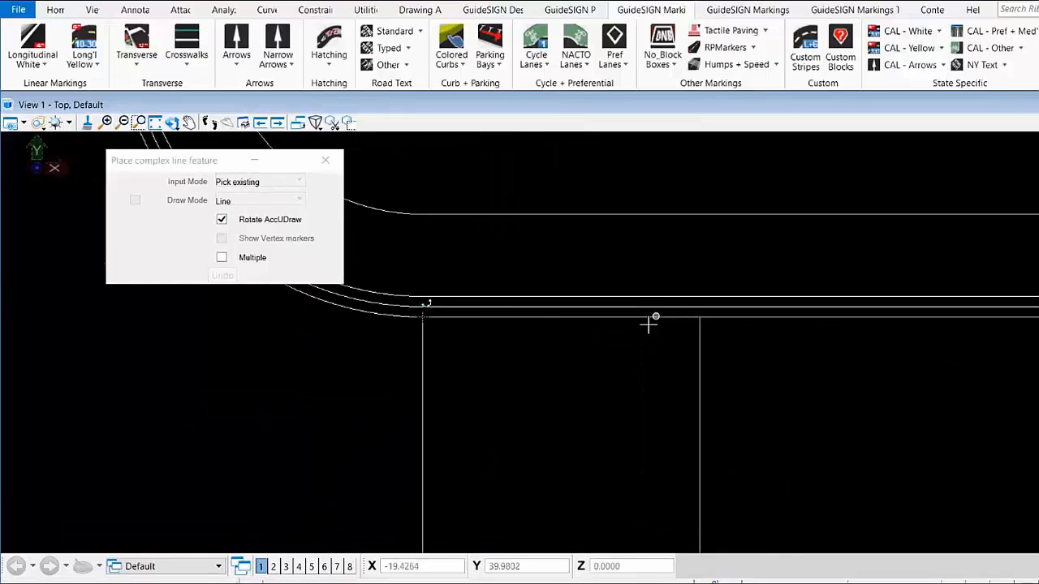
click(823, 316)
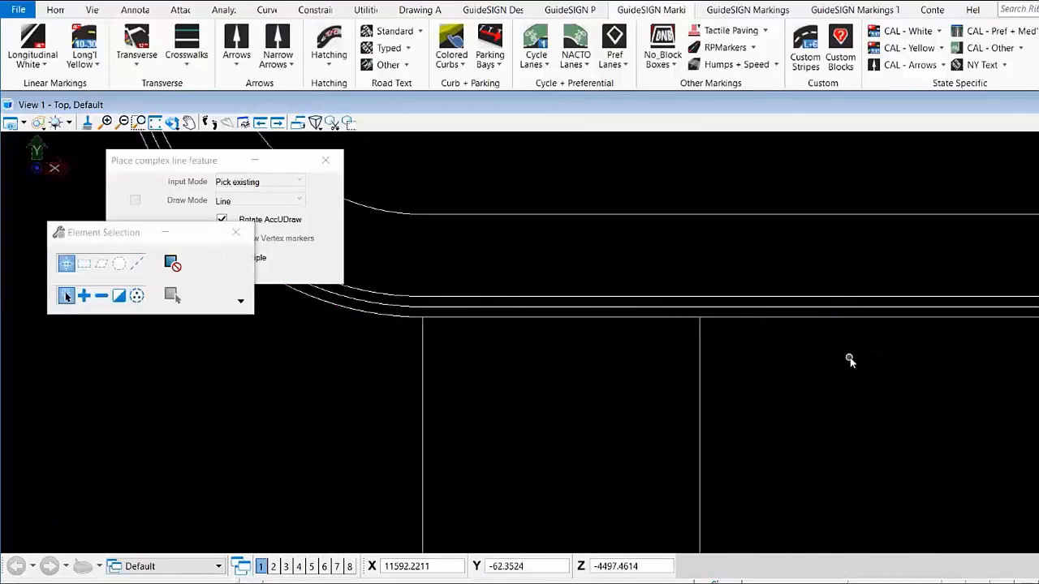
scroll(850, 357, down, 5)
scroll(850, 322, up, 3)
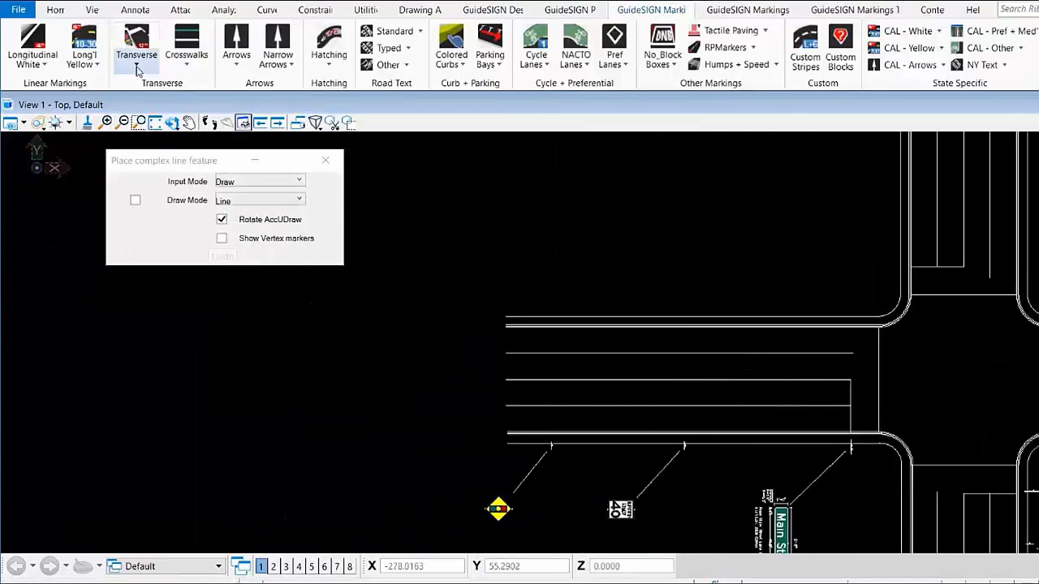
Place white Lane Line - continuous, double width markings on the western leg's northern and southern lane lines, using Pick existing
click(47, 70)
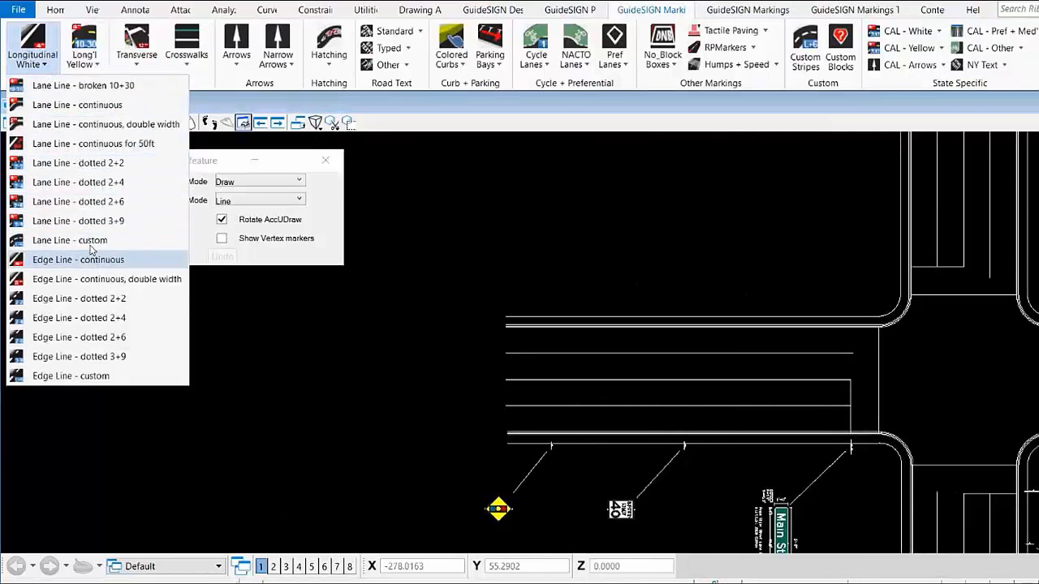
click(92, 125)
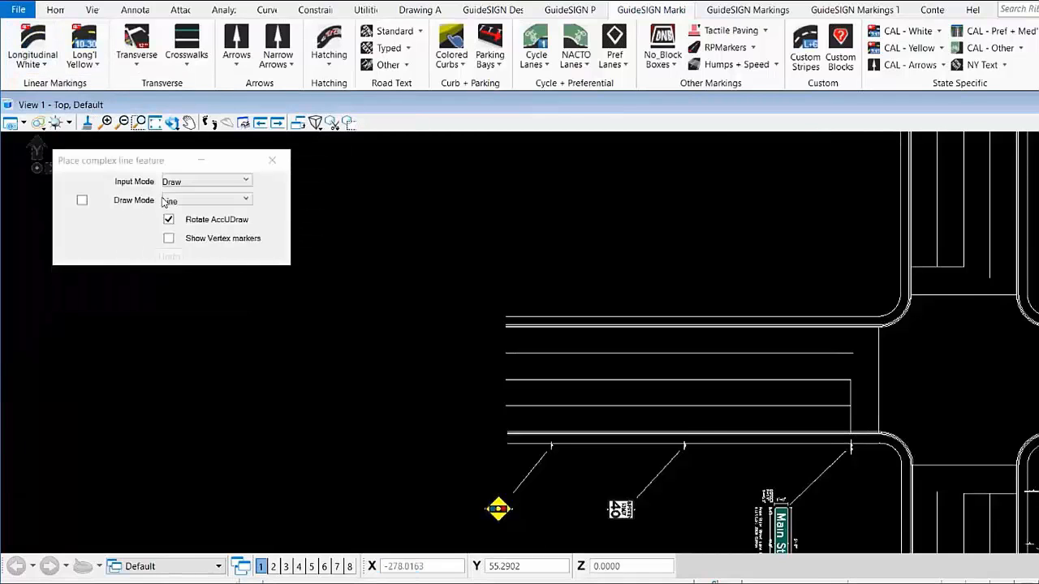
click(174, 184)
click(187, 214)
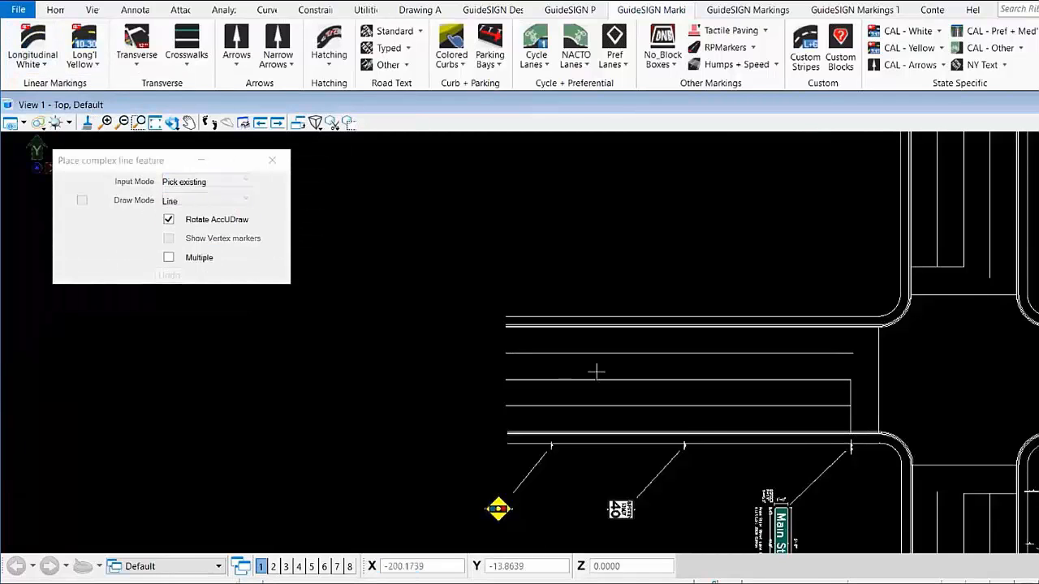
click(641, 353)
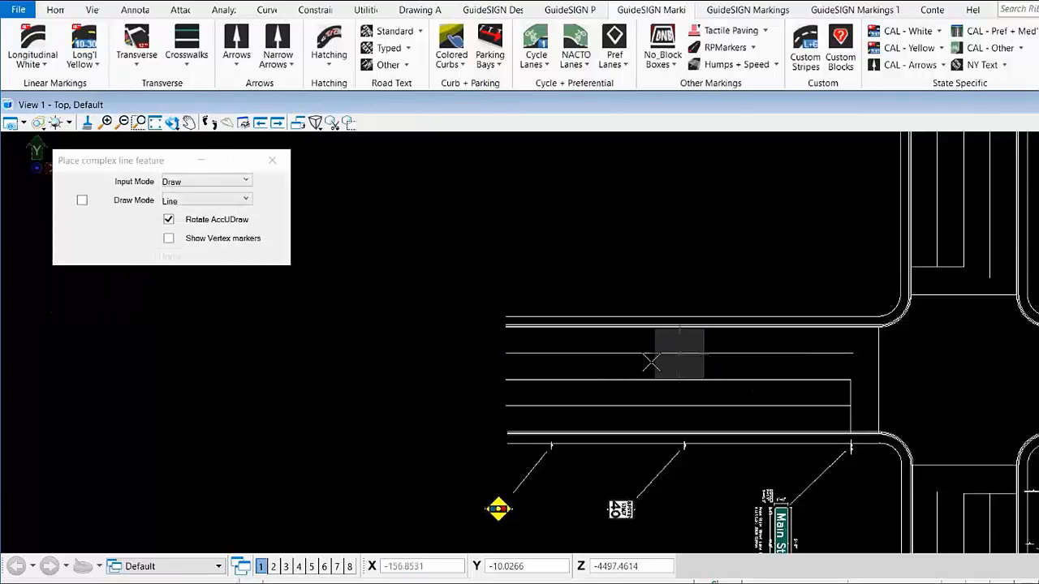
scroll(671, 387, up, 4)
click(184, 182)
click(202, 213)
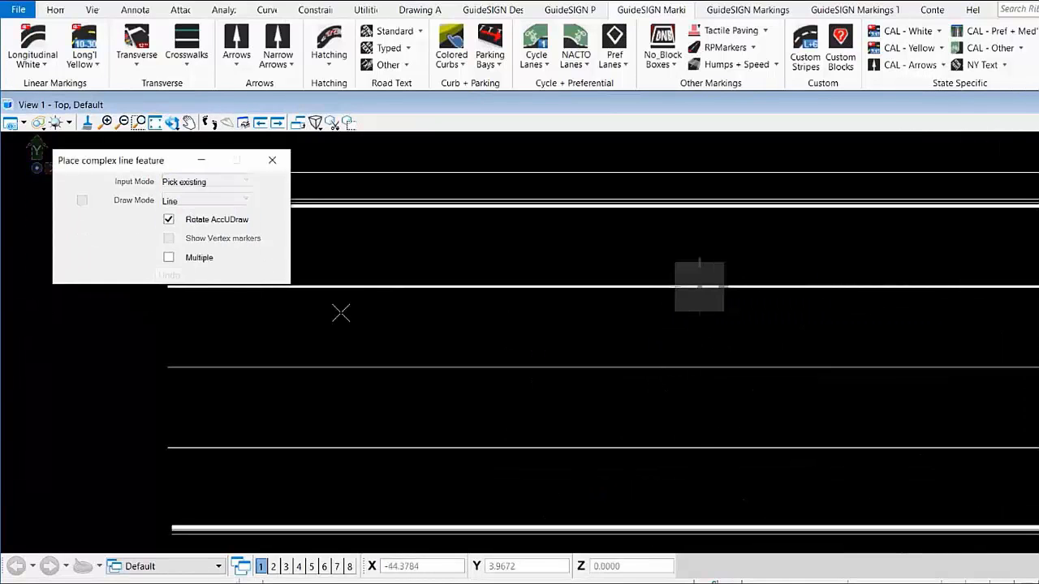
click(696, 448)
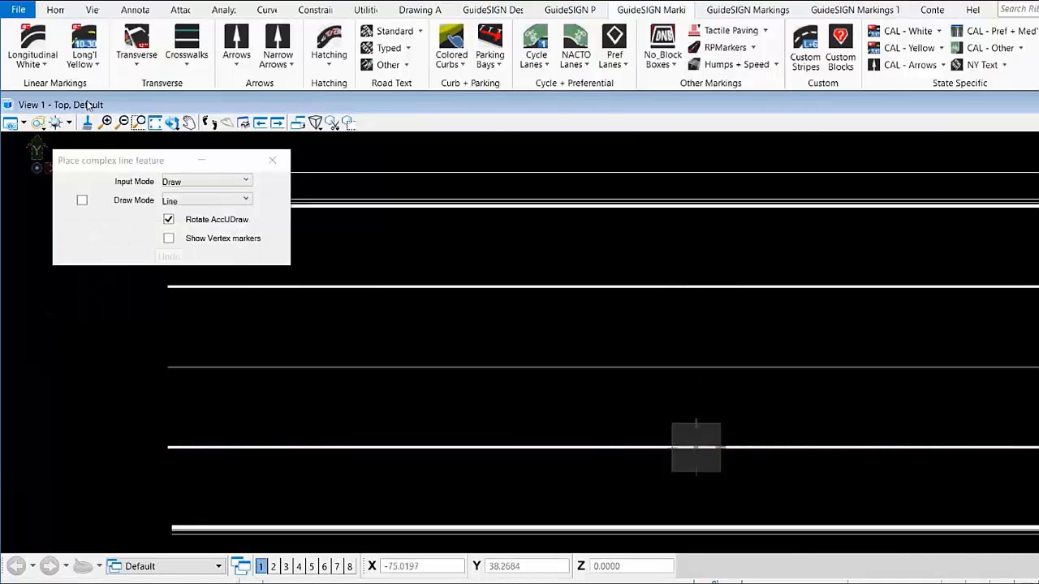
Place a yellow Double Center Line - double continuous marking on the western leg's existing center line, using Pick existing
click(78, 73)
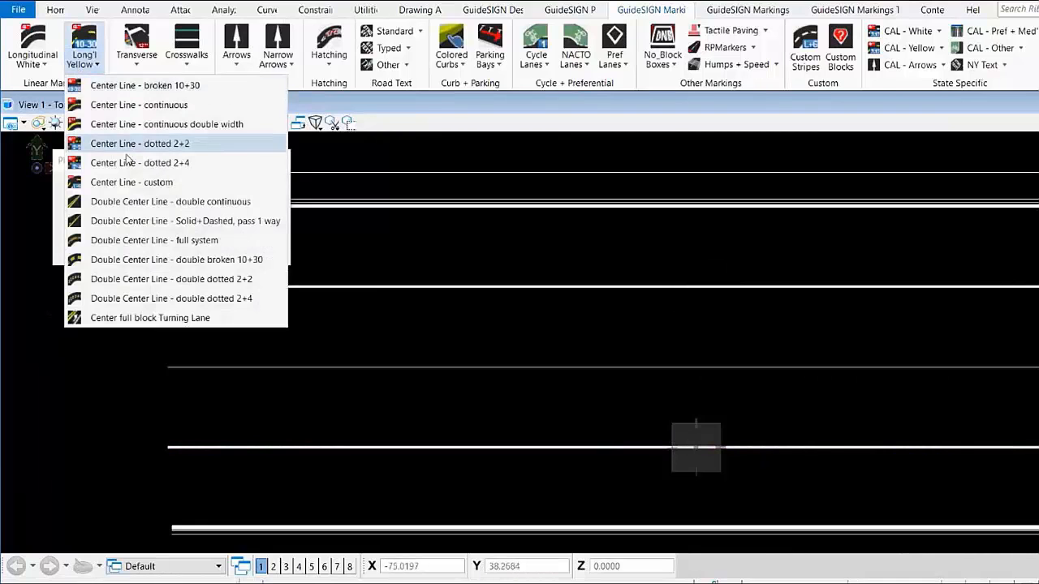
click(162, 201)
click(203, 277)
click(195, 306)
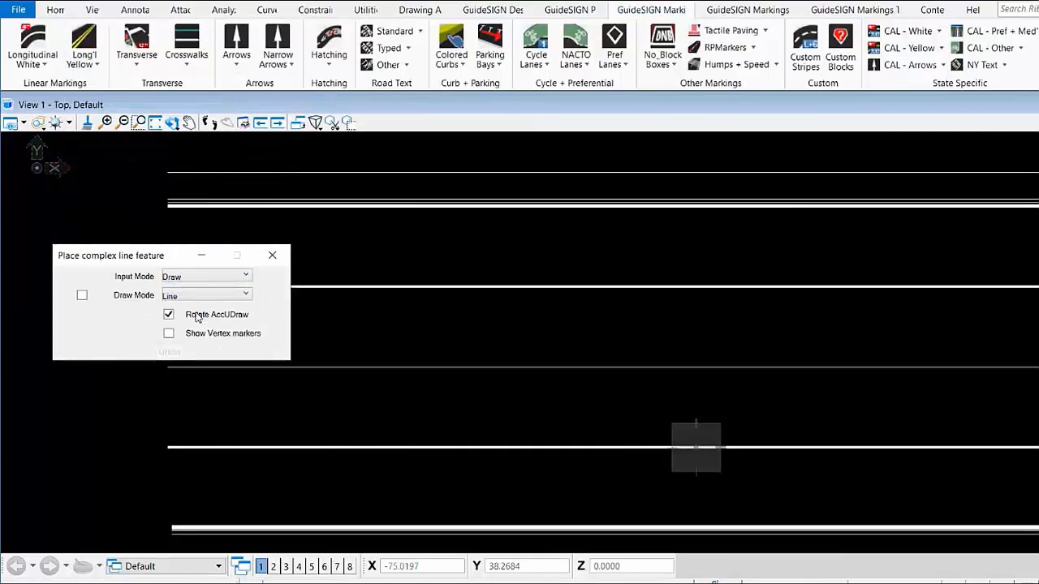
click(694, 367)
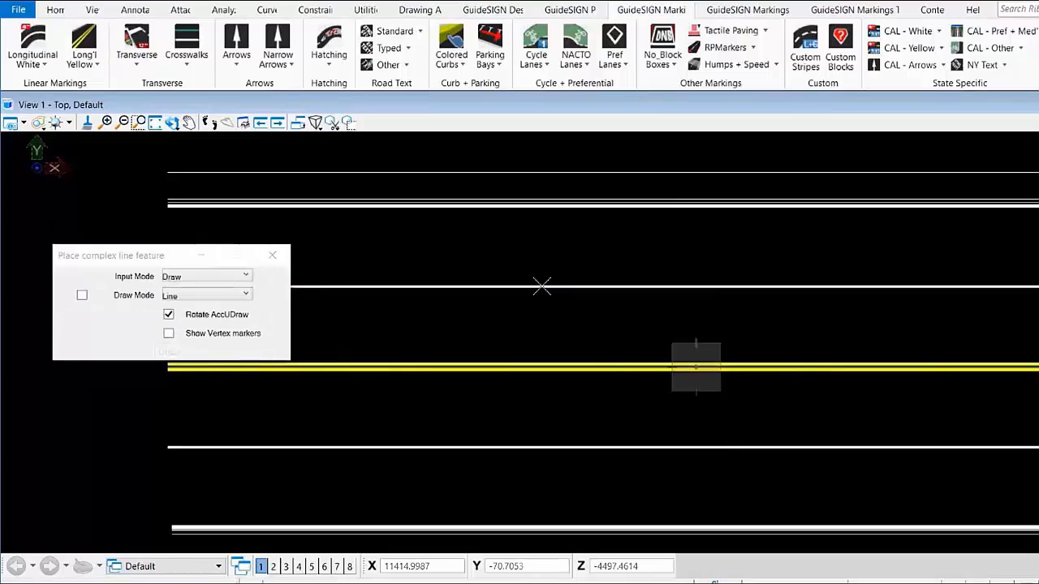
Place a white transverse marking on the existing stop line of the western leg's eastbound lanes, using Pick existing
scroll(541, 287, down, 5)
middle_drag(863, 355, 652, 359)
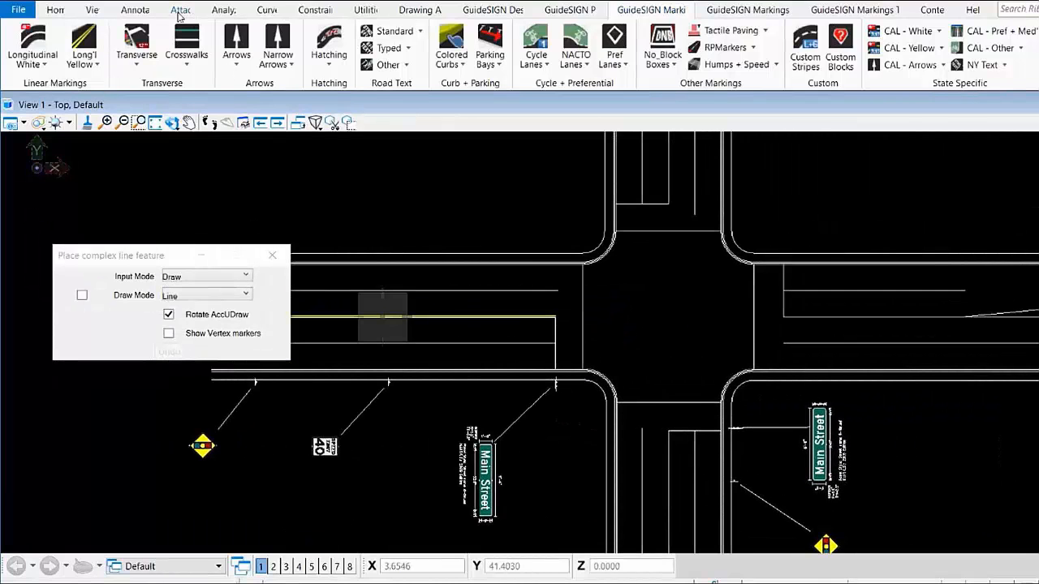
click(148, 71)
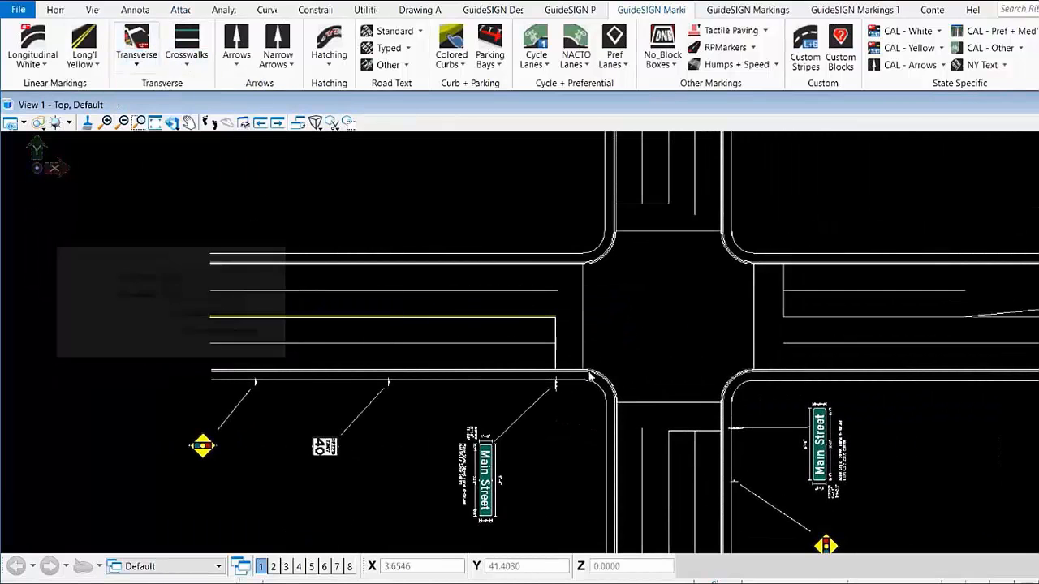
click(199, 280)
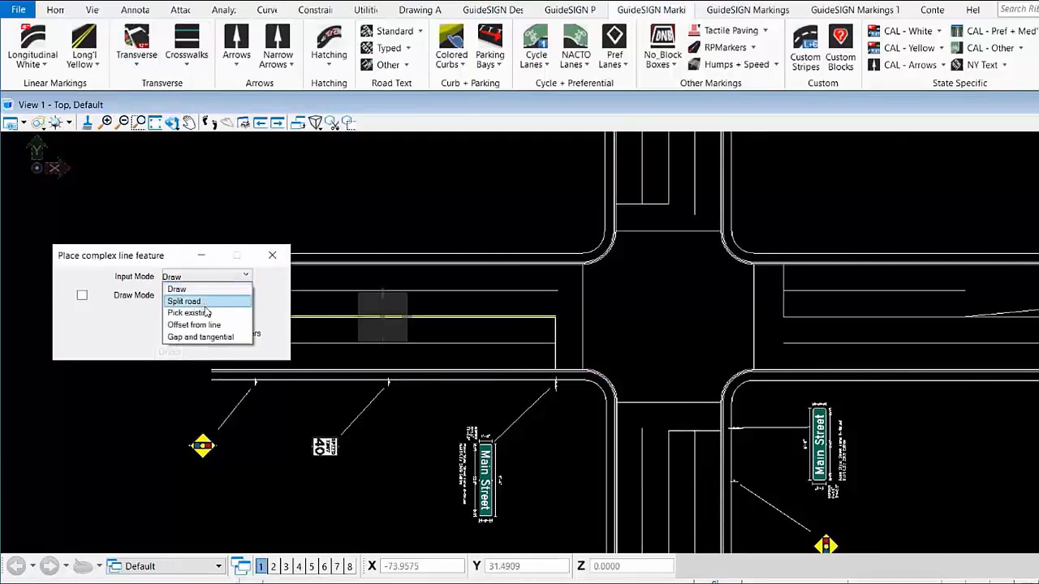
click(189, 313)
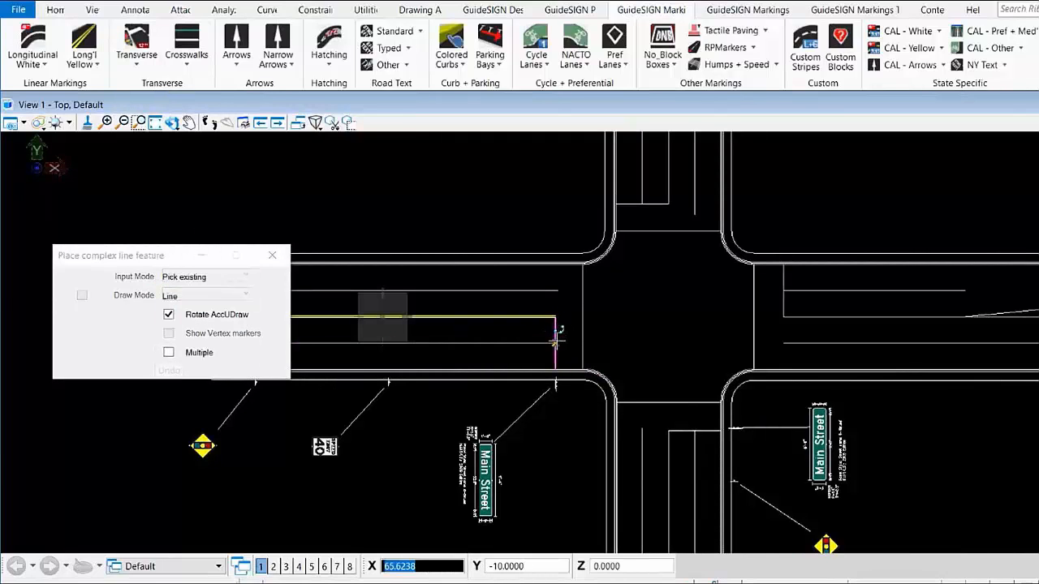
click(556, 340)
scroll(609, 348, up, 2)
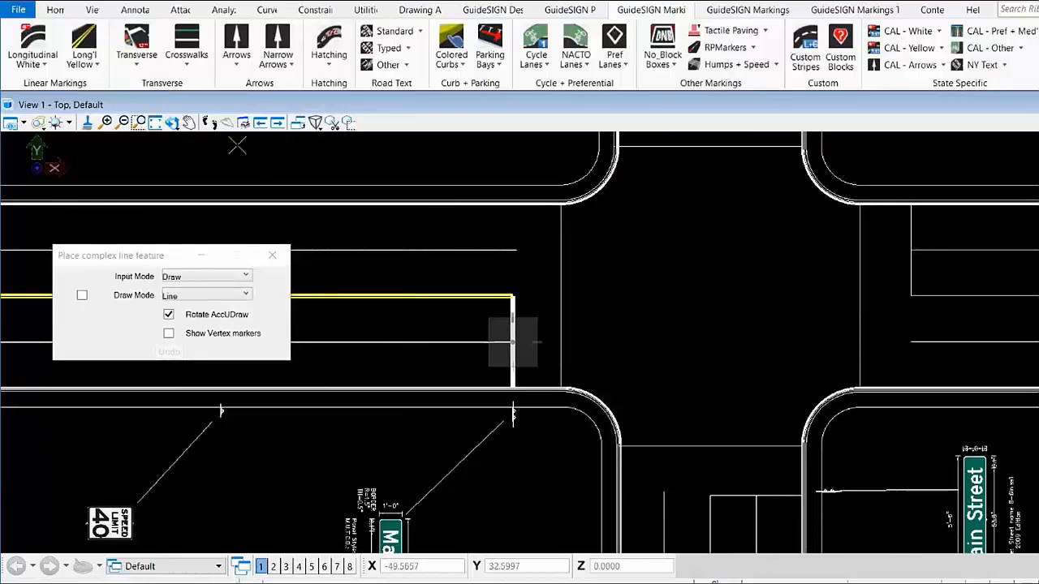
Draw a Crosswalk - transverse plines marking across the western leg, along the existing transverse line from the northern to the southern road edge
click(188, 65)
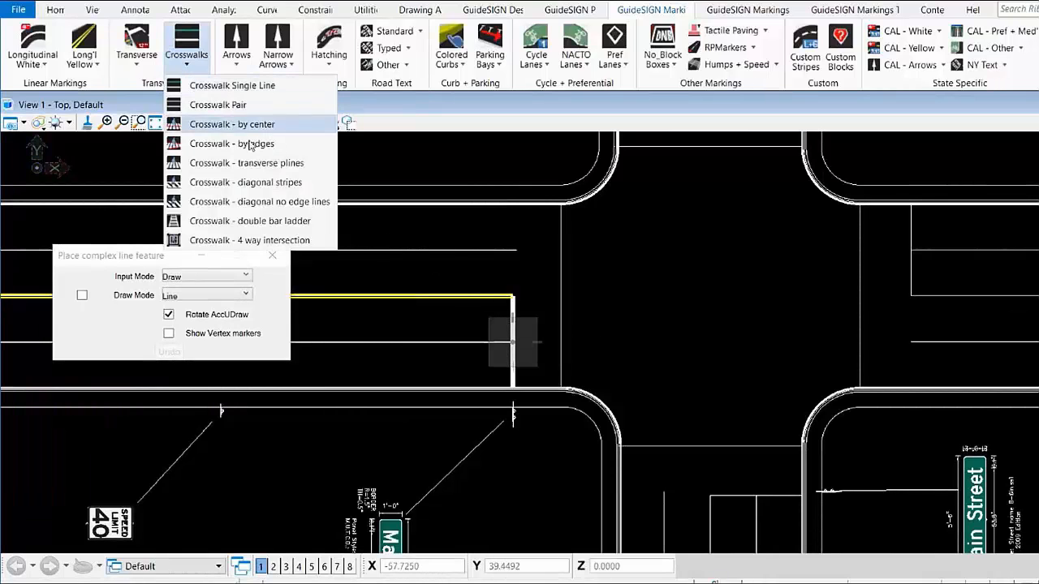
click(236, 161)
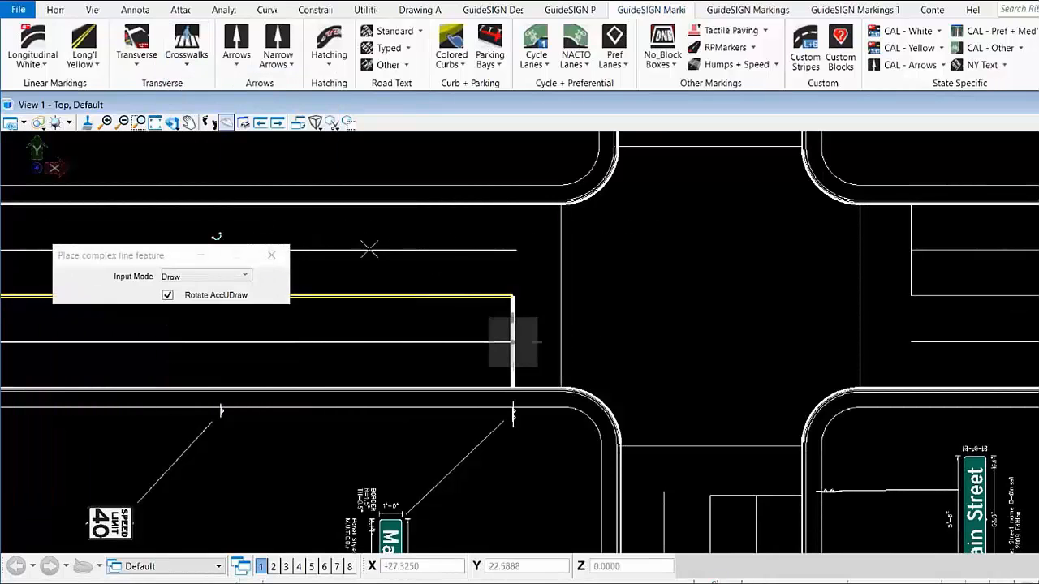
click(560, 204)
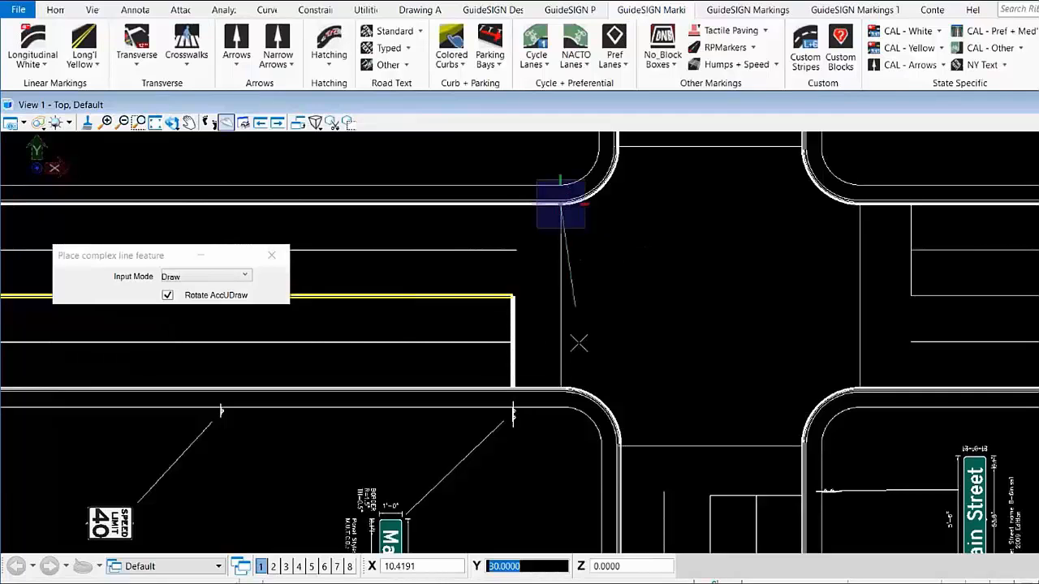
click(561, 386)
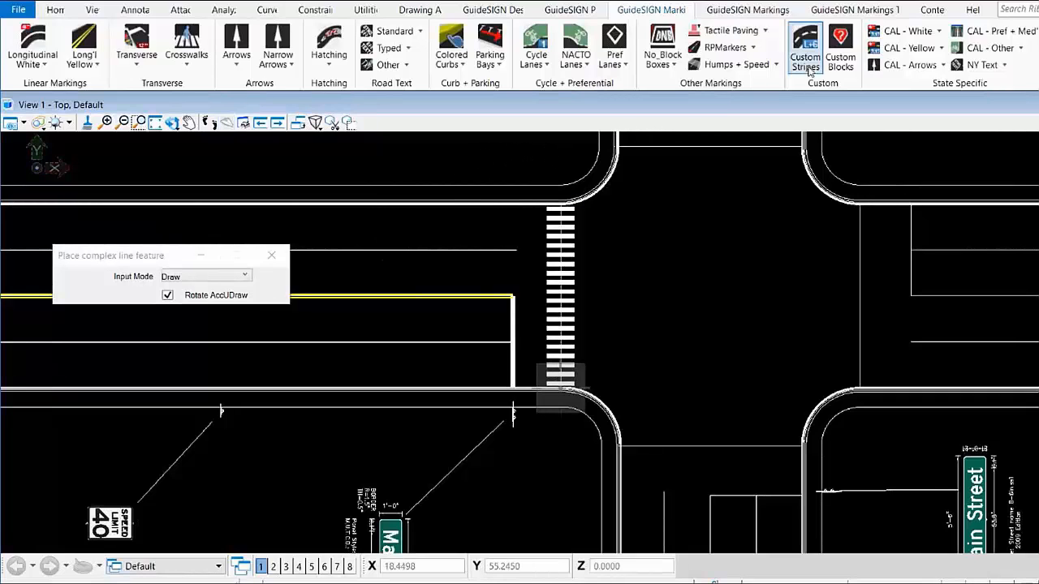
Widen the western leg's crosswalk to about 12 ft by moving its side grip outward
click(722, 16)
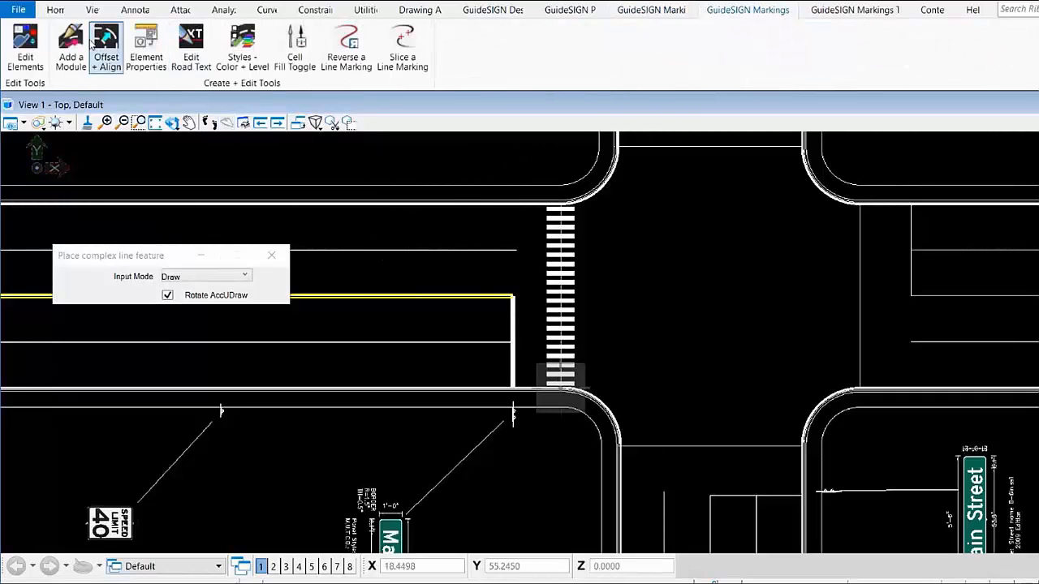
click(31, 47)
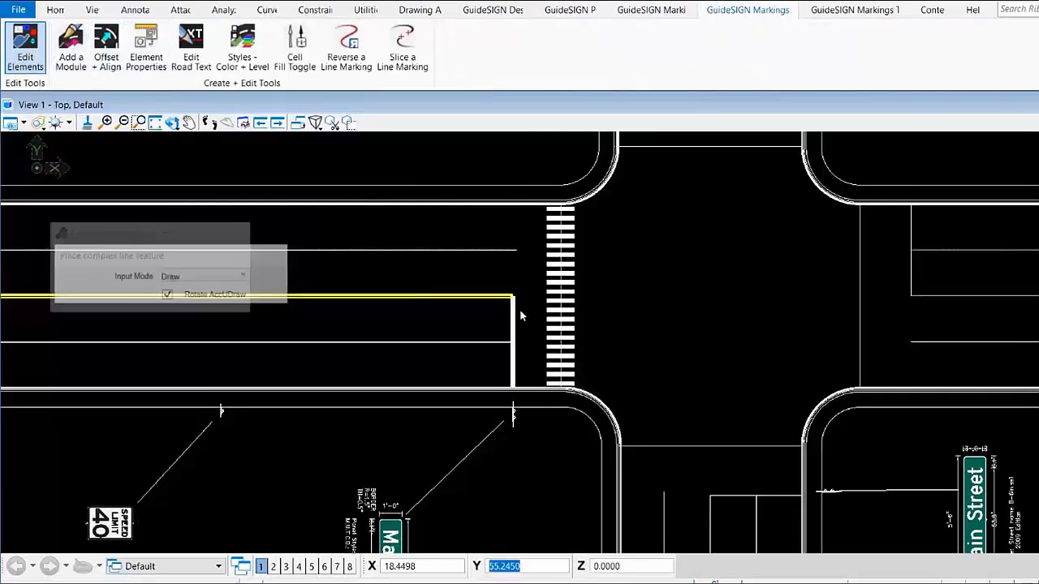
click(562, 300)
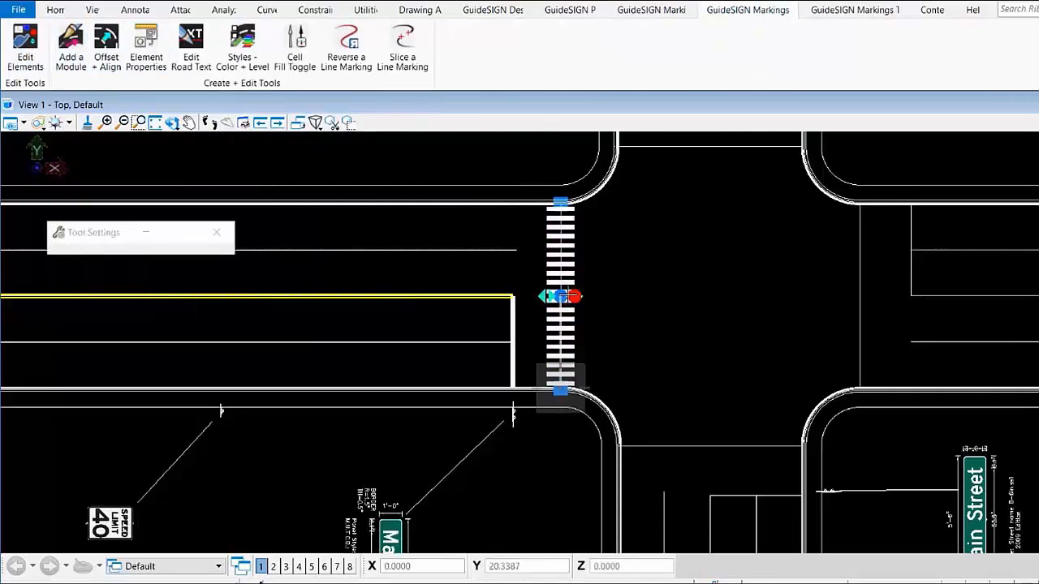
click(540, 296)
click(532, 296)
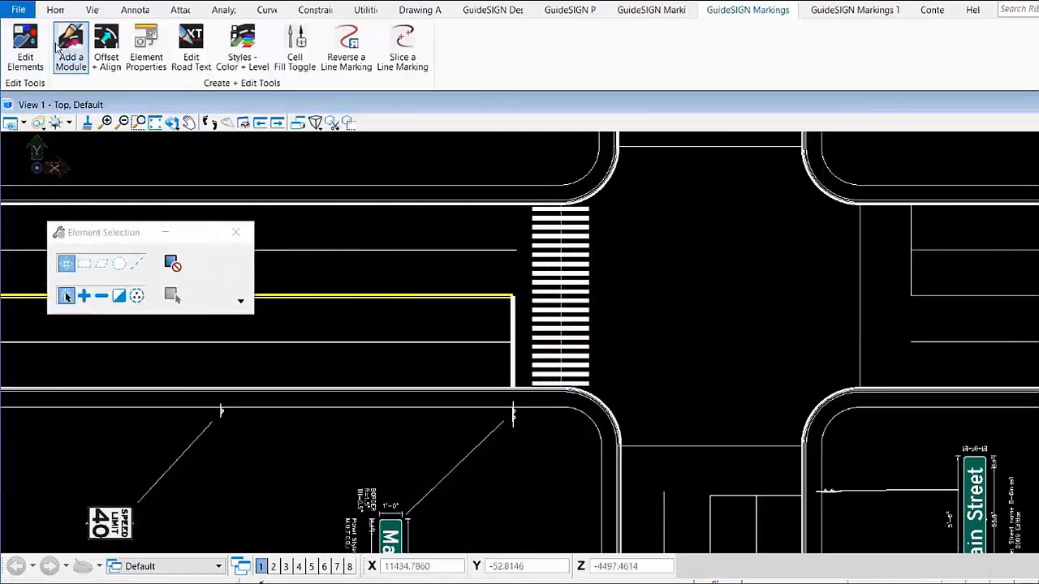
Set the western leg crosswalk's Width of CrossWalk to 10 ft in its feature properties
click(24, 59)
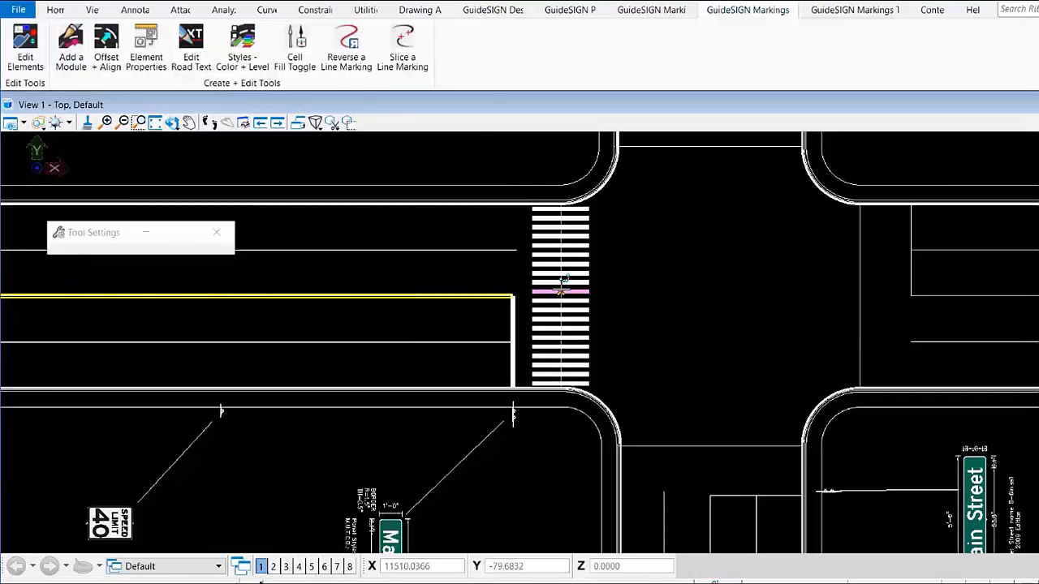
click(562, 280)
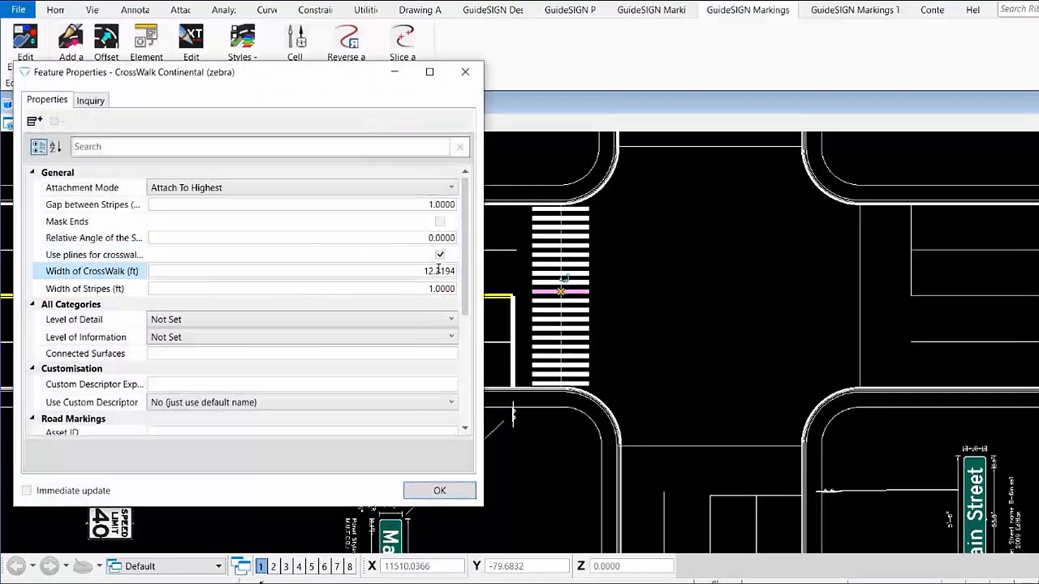
click(437, 271)
text(10)
click(434, 238)
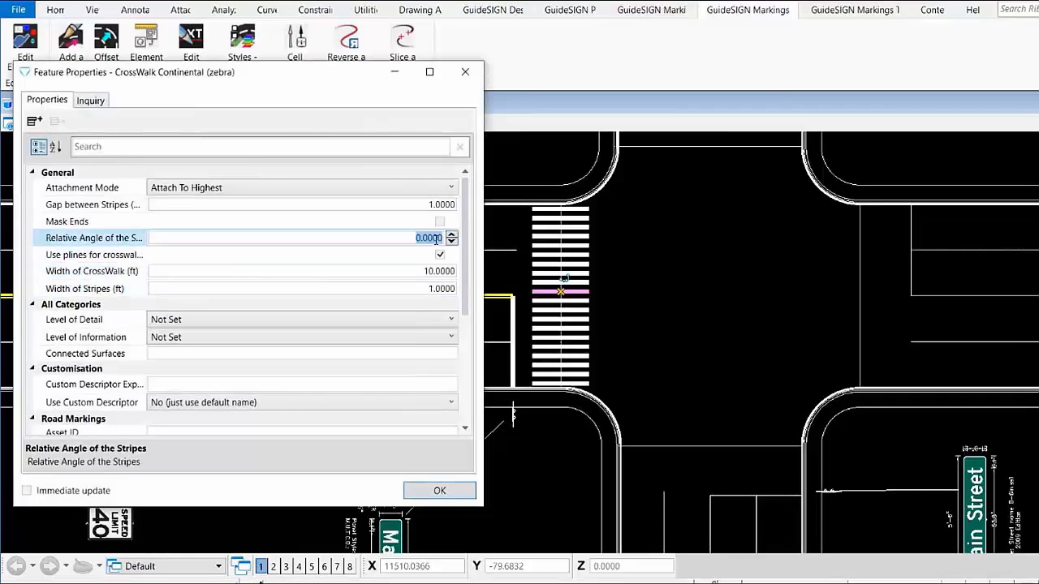
click(439, 489)
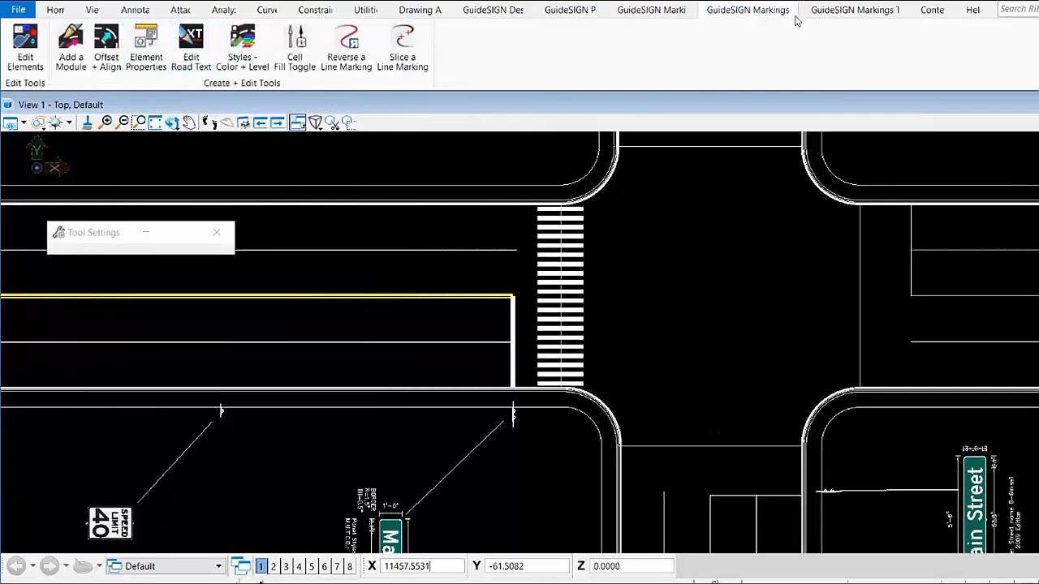
Place an Ahead + Right Arrow pointing east in the western leg's southernmost lane, just before the stop line
click(672, 12)
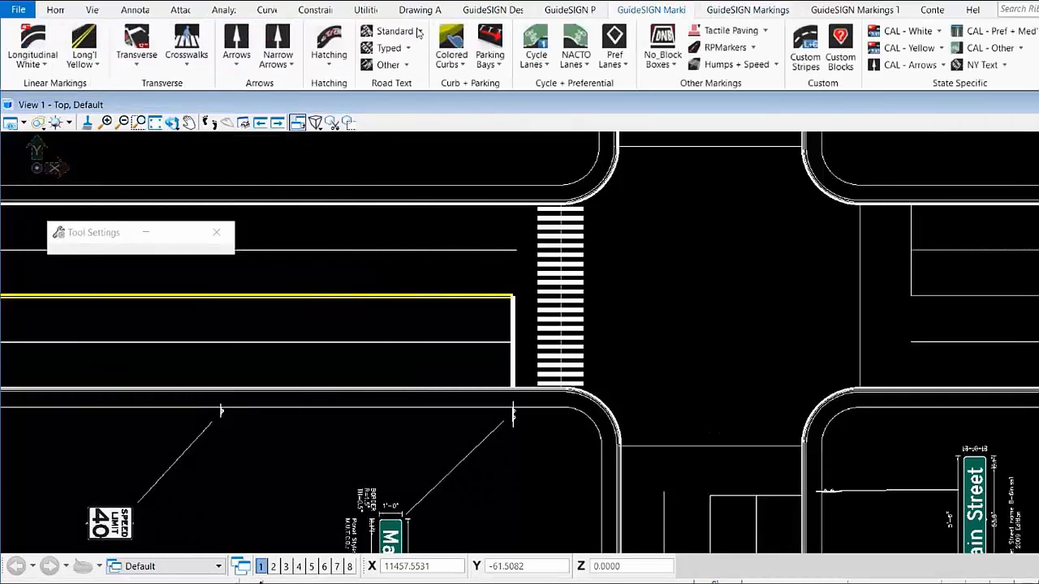
click(250, 70)
click(290, 123)
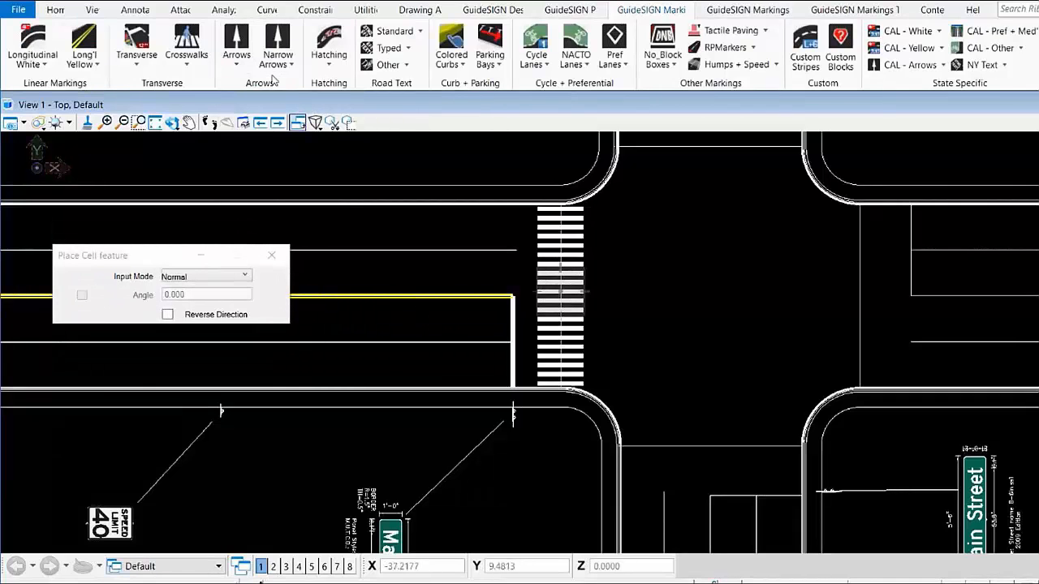
click(243, 65)
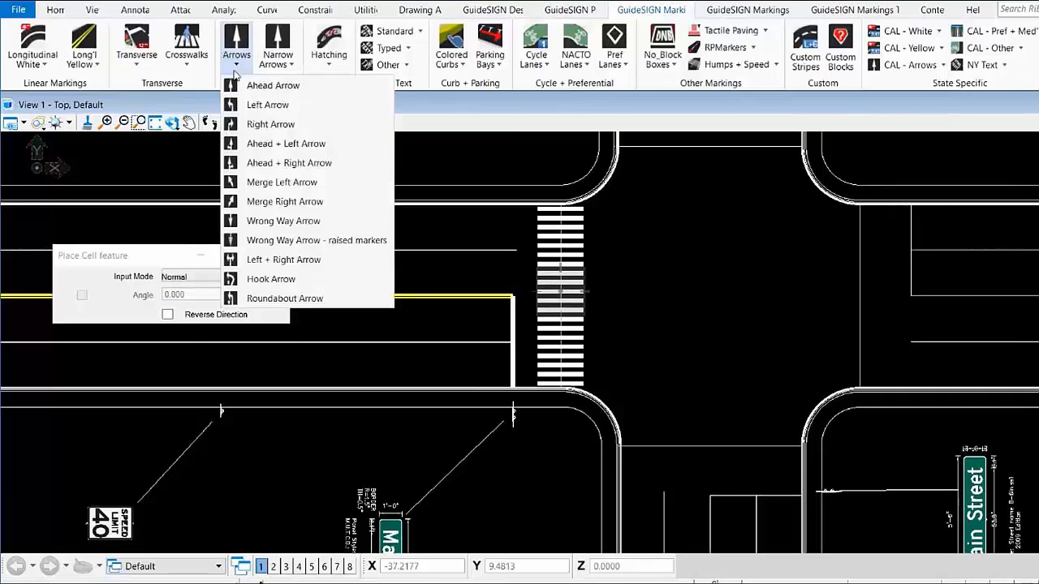
click(304, 162)
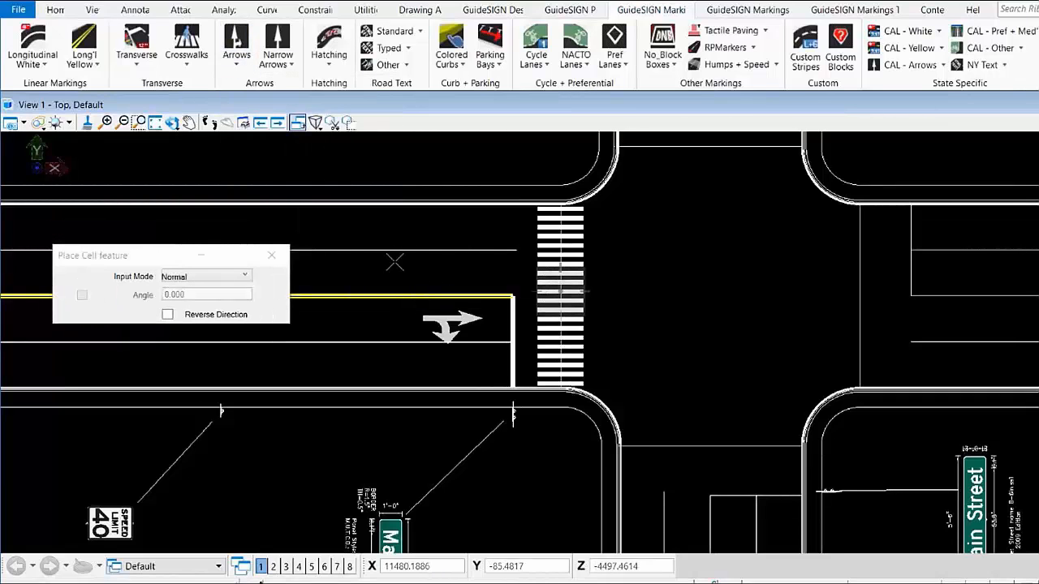
click(410, 357)
click(704, 359)
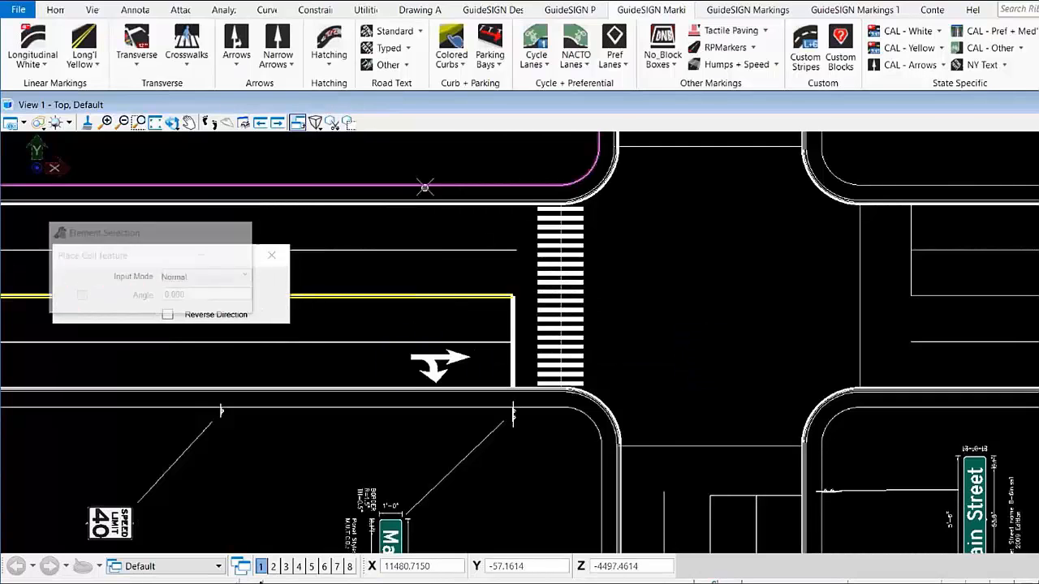
Place an Ahead + Left Arrow pointing east in the lane beside the yellow center line, level with the Ahead + Right Arrow
click(237, 56)
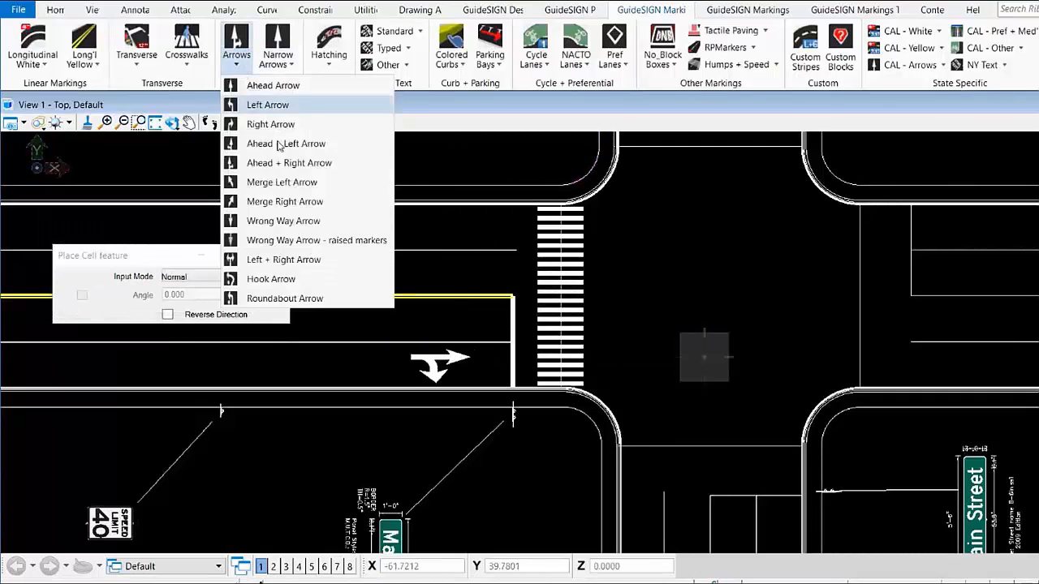
click(299, 161)
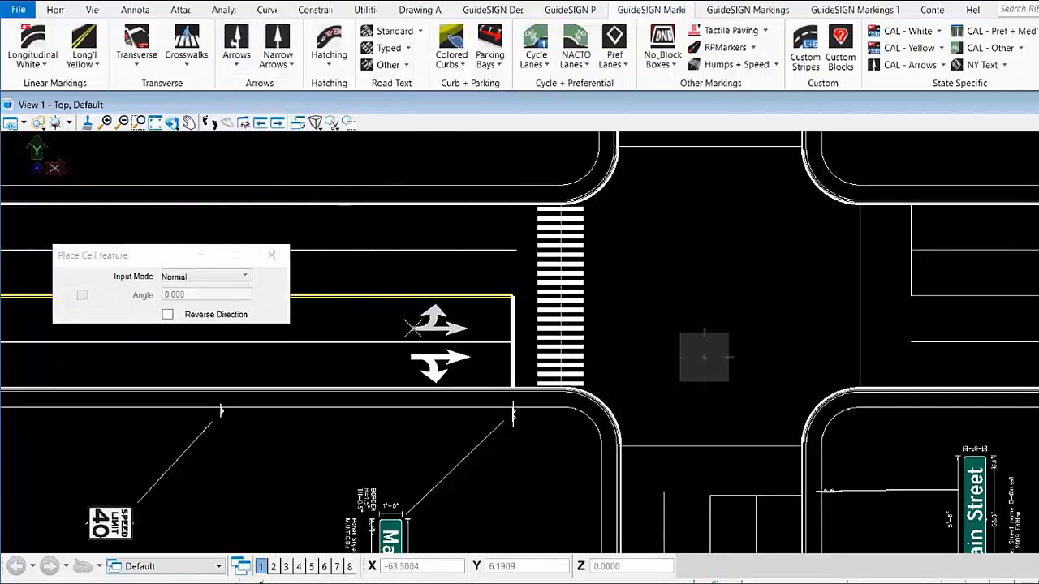
click(414, 326)
click(720, 325)
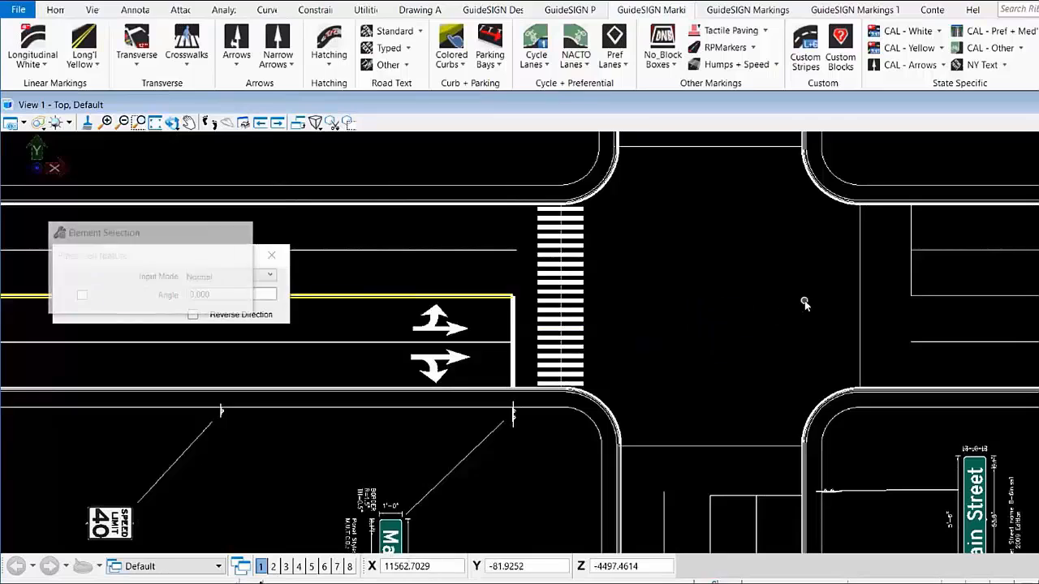
Place a Cycle Symbol in the narrow lane along the northern road edge, west of the neighbouring intersection
scroll(805, 304, down, 2)
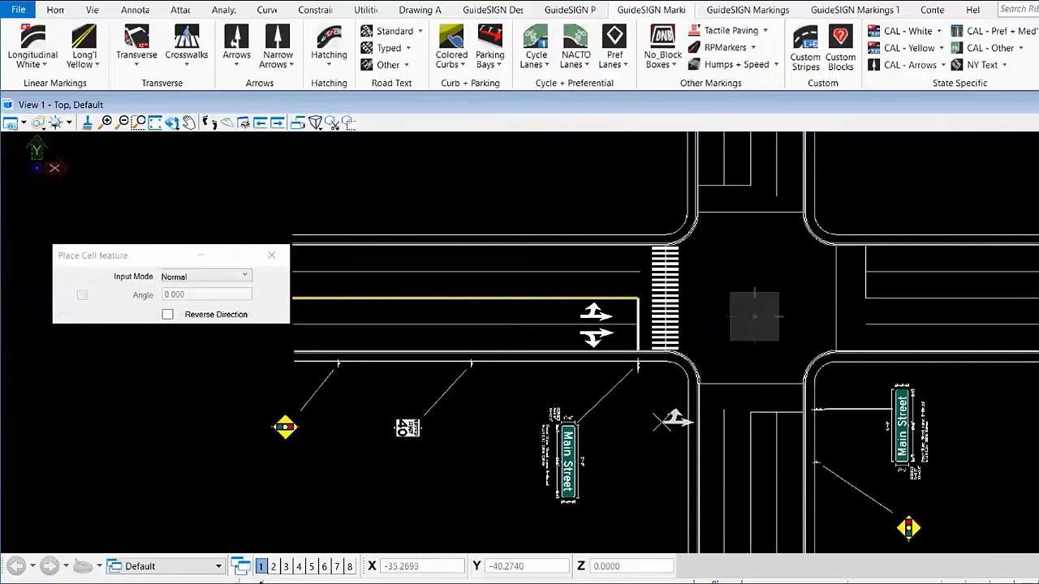
click(532, 71)
click(555, 87)
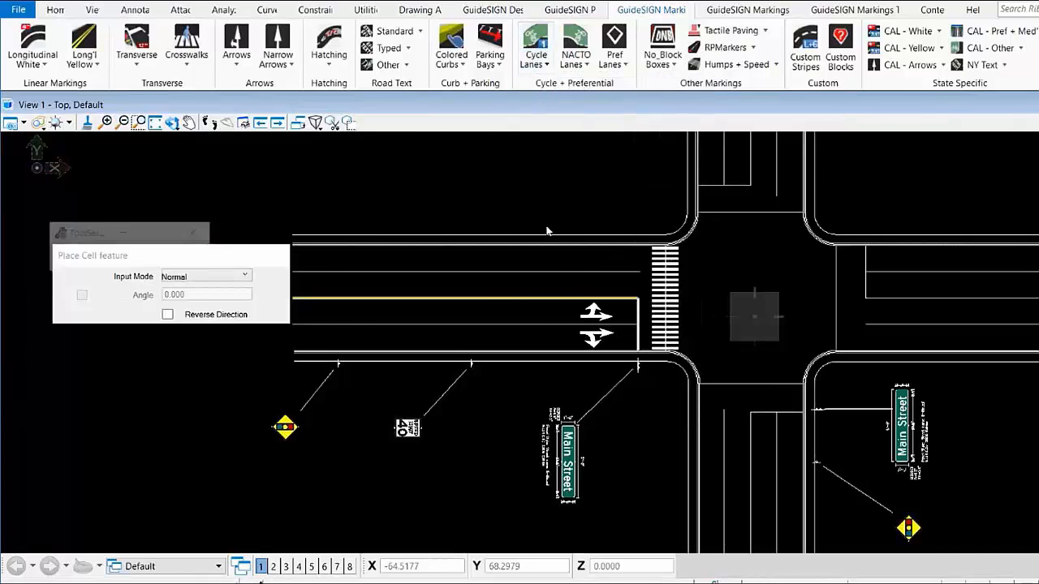
scroll(604, 276, down, 6)
scroll(774, 276, up, 6)
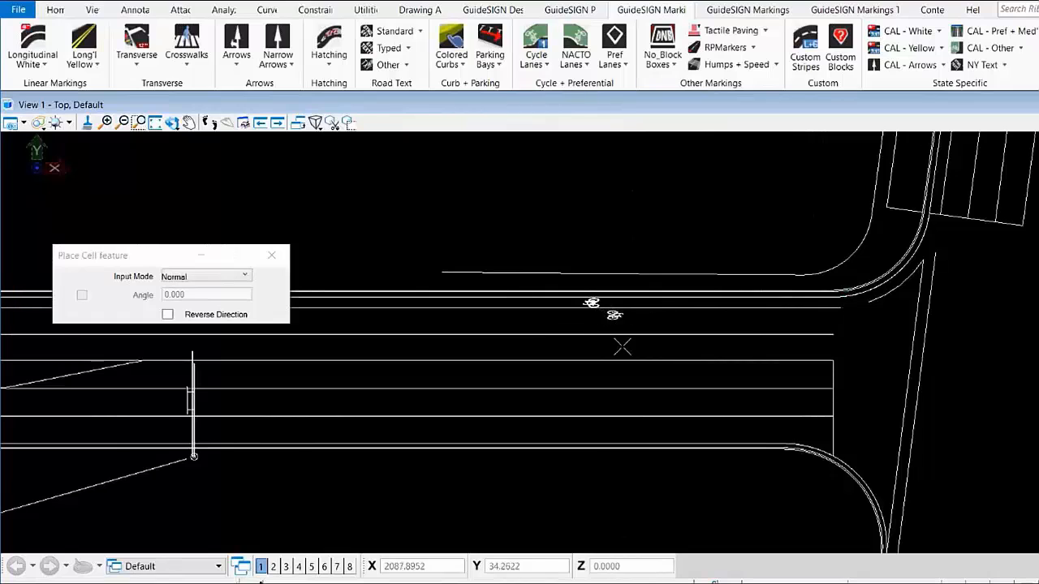
scroll(621, 348, up, 2)
scroll(622, 255, down, 2)
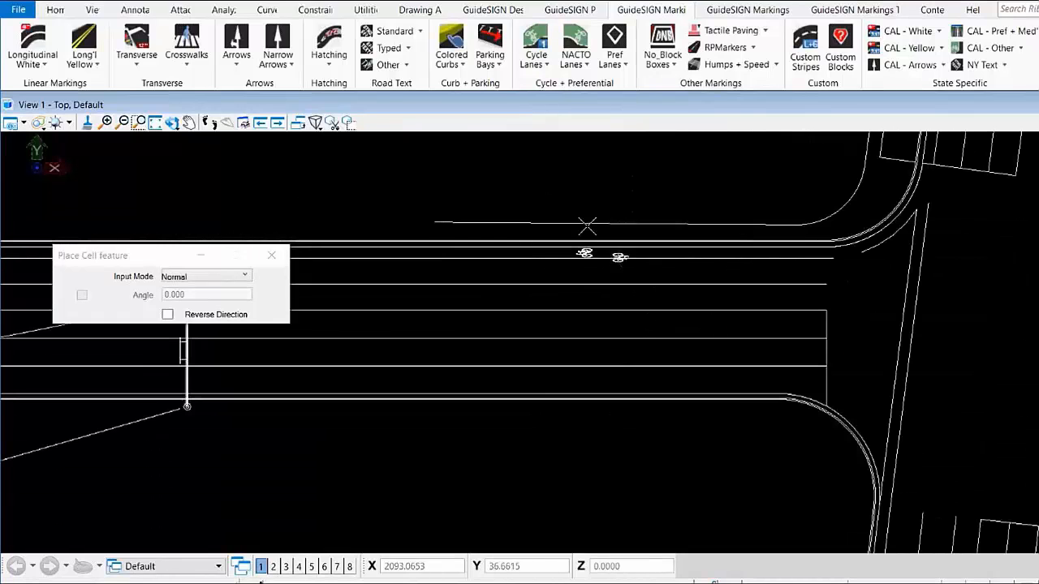
click(570, 9)
click(527, 37)
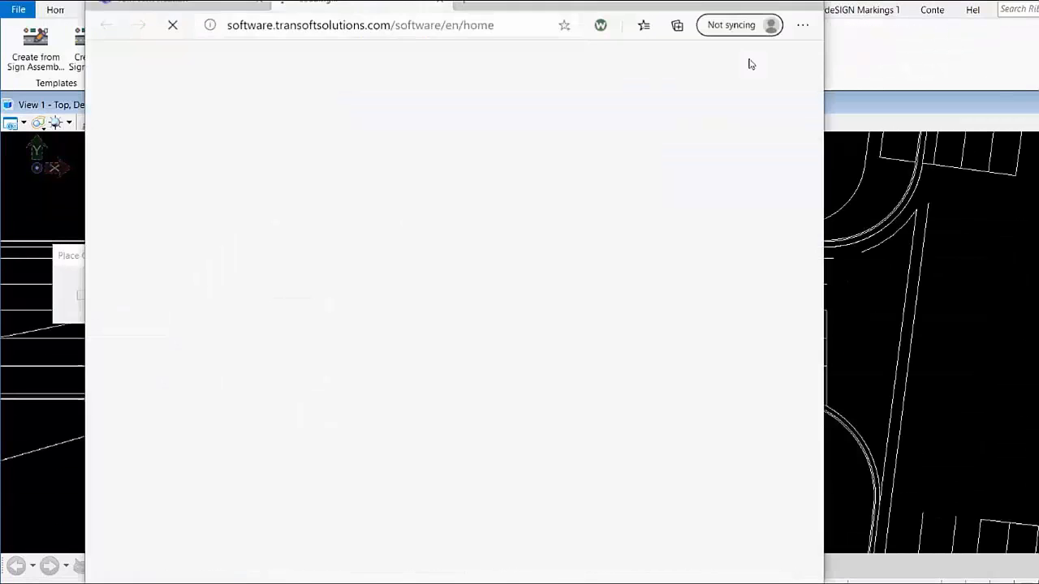
click(806, 4)
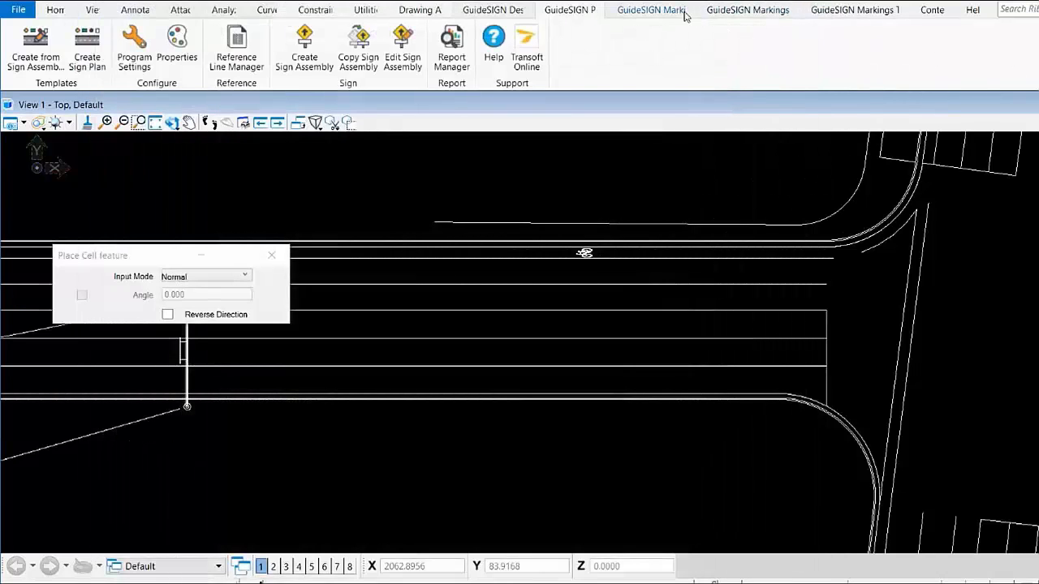
Review the available cycle lane and preferential lane marking options
click(652, 10)
click(544, 71)
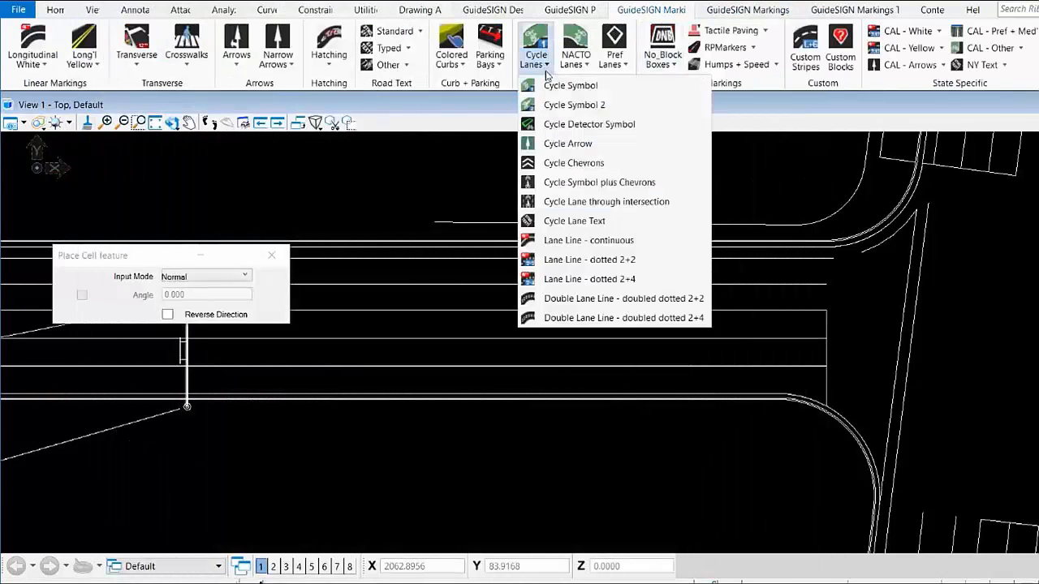
click(603, 224)
scroll(637, 255, up, 2)
scroll(637, 254, down, 2)
click(619, 71)
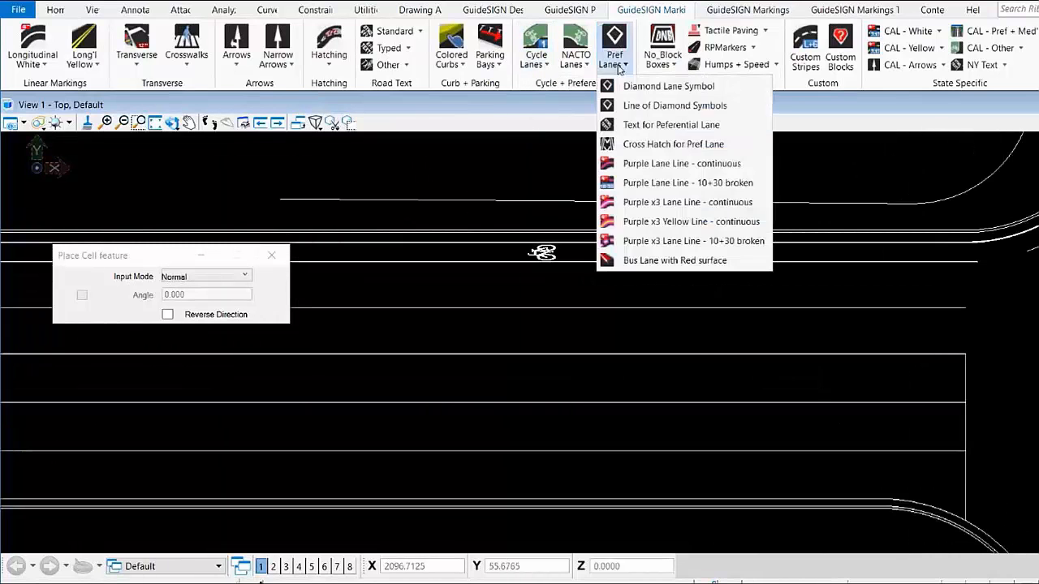
click(620, 69)
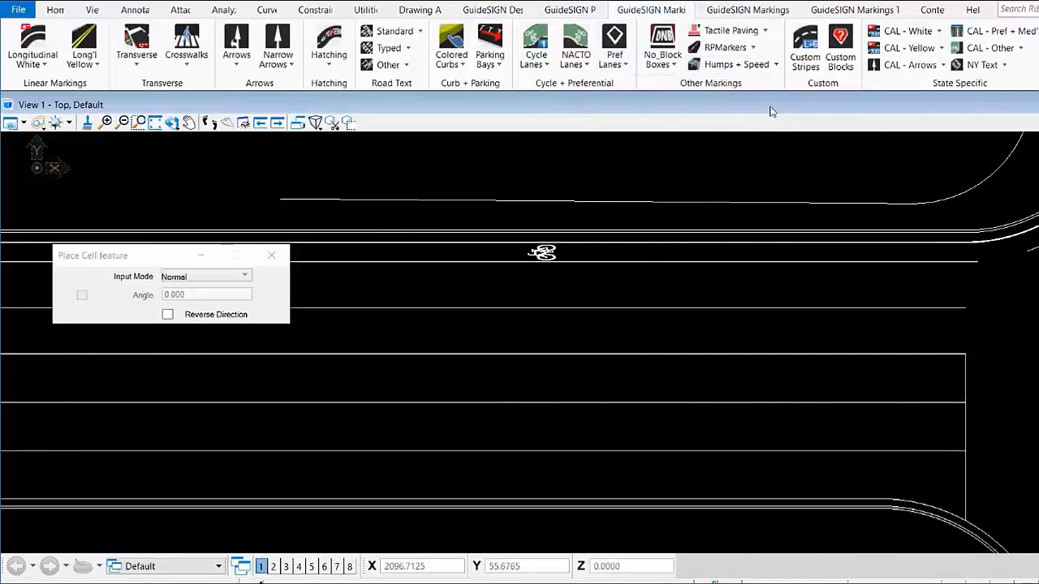
Start an Offside Hatching - double edge marking on the eastern leg, picking the existing straight center line as its first boundary
click(330, 72)
click(373, 104)
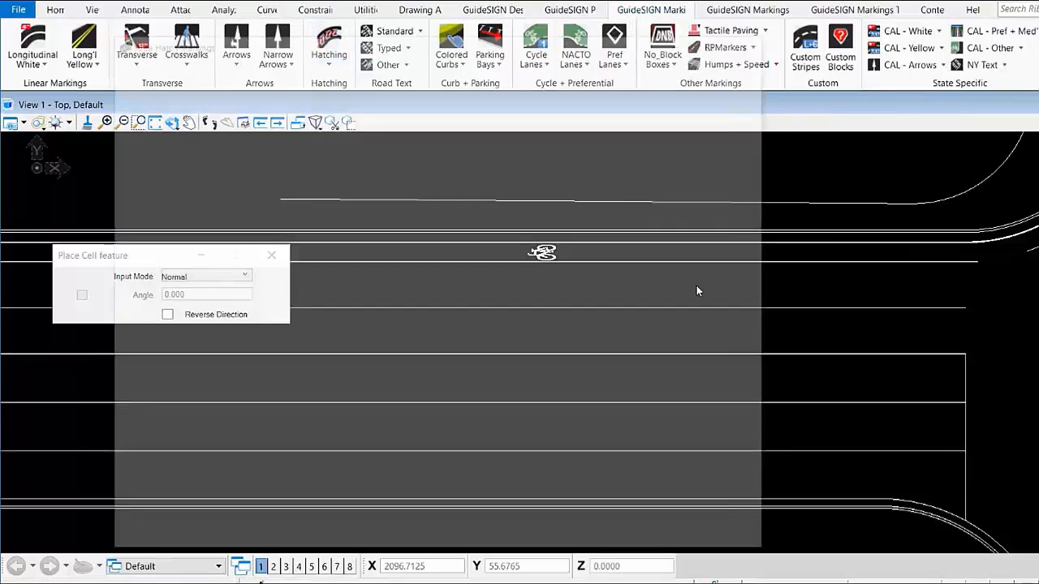
click(387, 166)
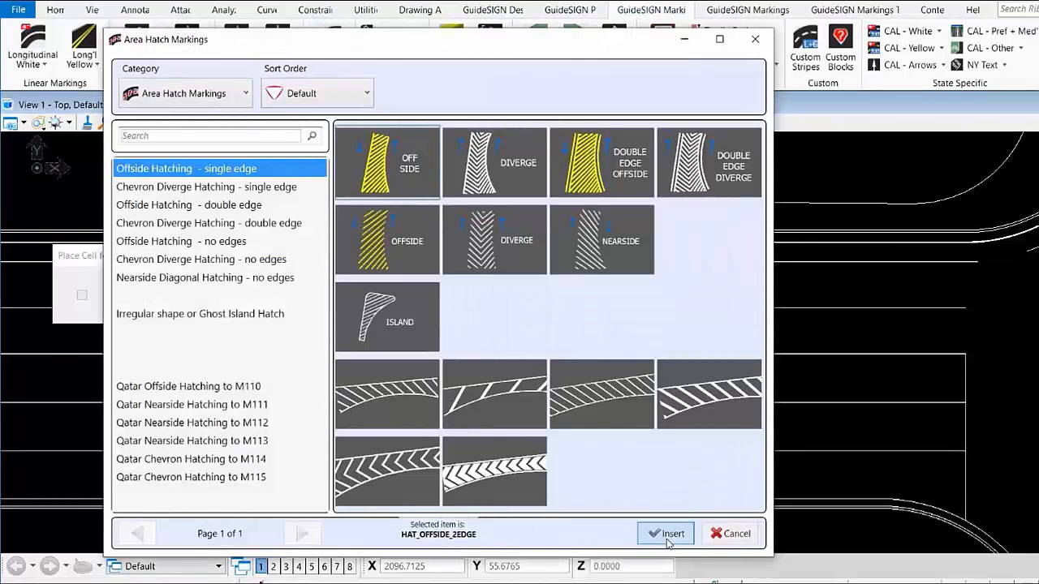
click(669, 534)
scroll(575, 314, down, 5)
scroll(592, 296, up, 5)
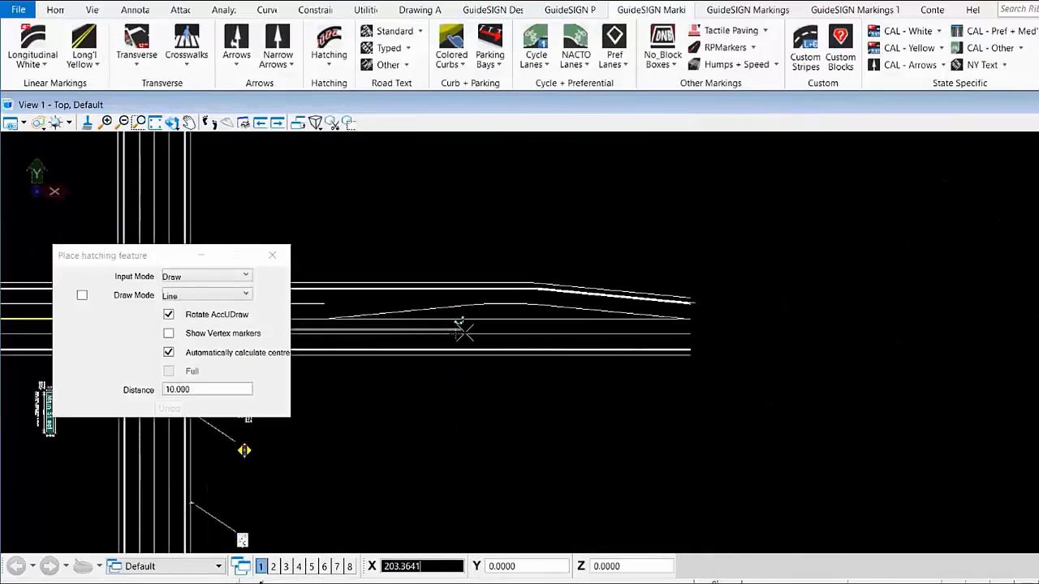
click(205, 277)
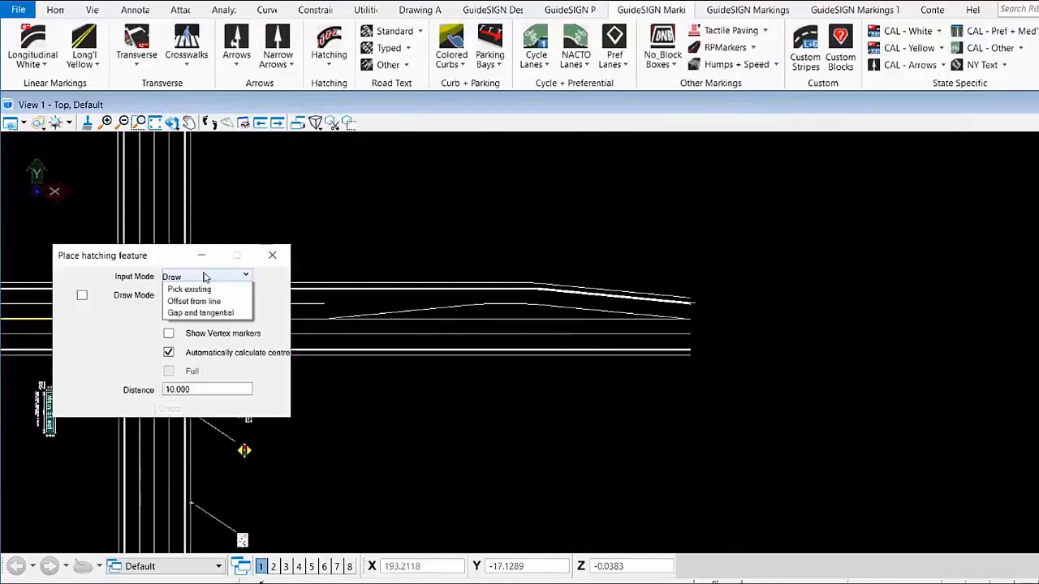
click(190, 314)
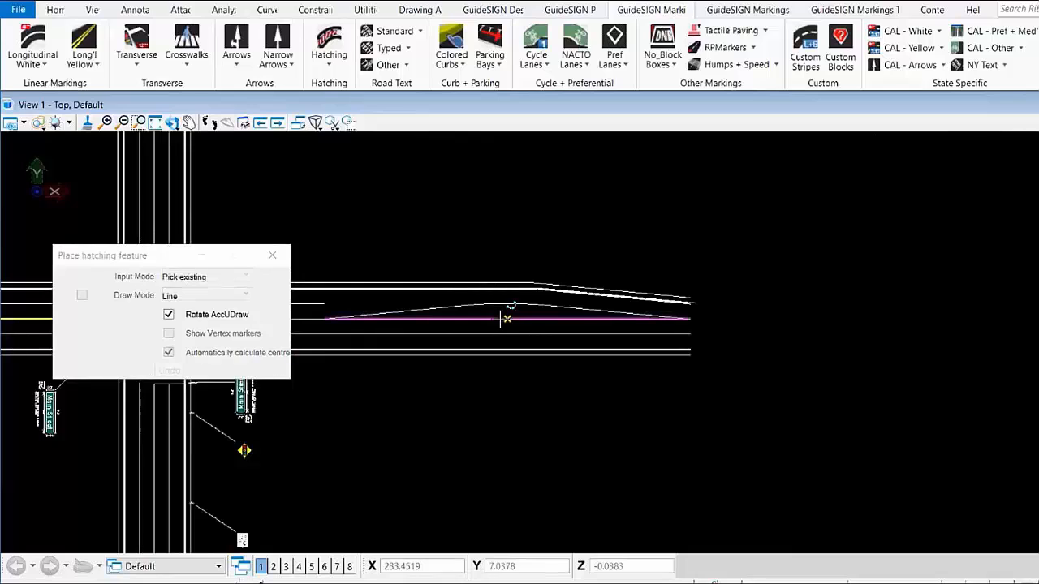
click(507, 318)
Pick the existing tapered line above the center line as the second boundary to complete the hatching
click(205, 276)
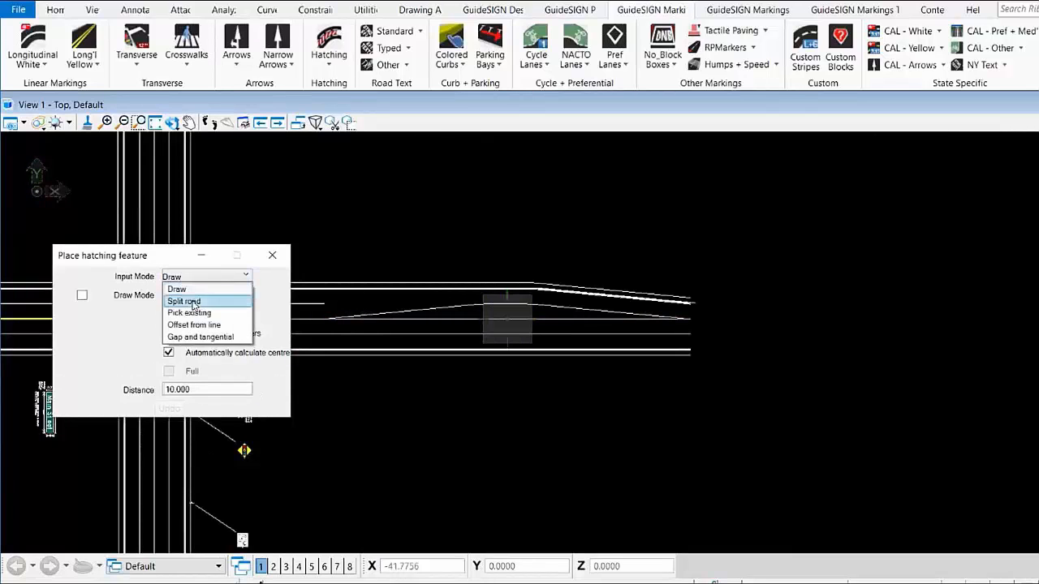
click(187, 297)
click(474, 305)
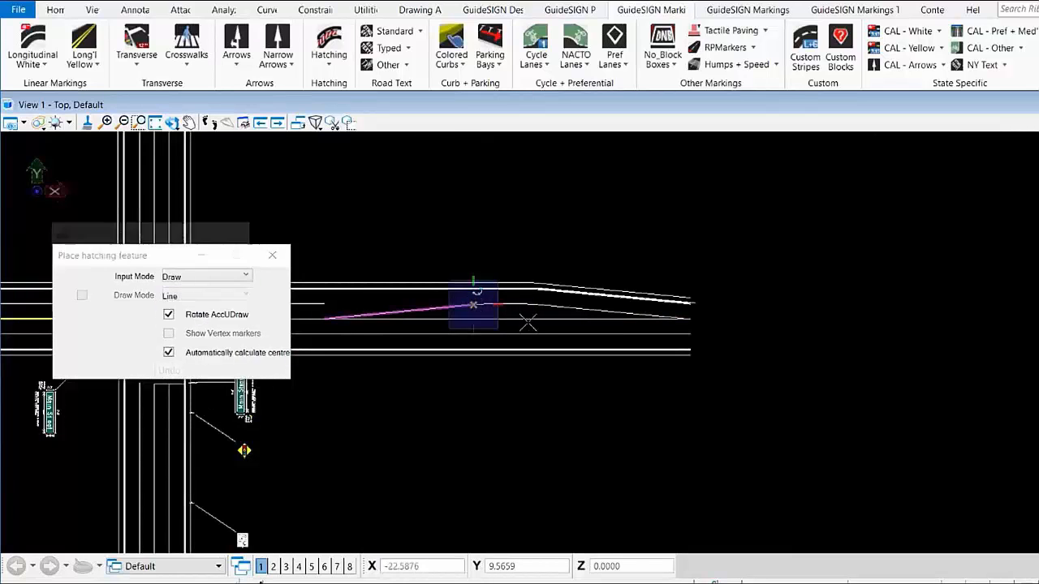
scroll(468, 320, up, 2)
middle_drag(561, 347, 852, 349)
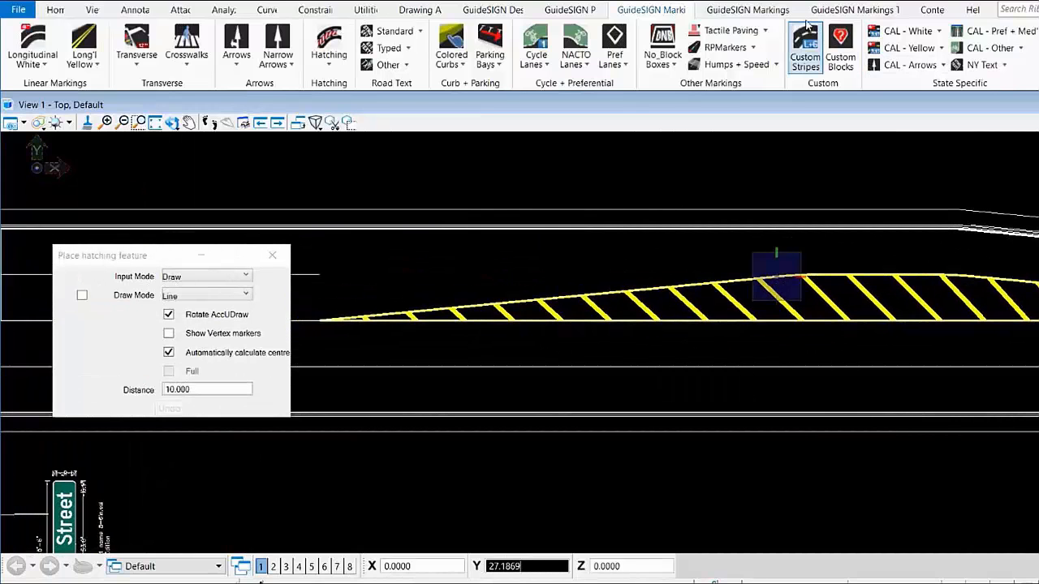
click(775, 12)
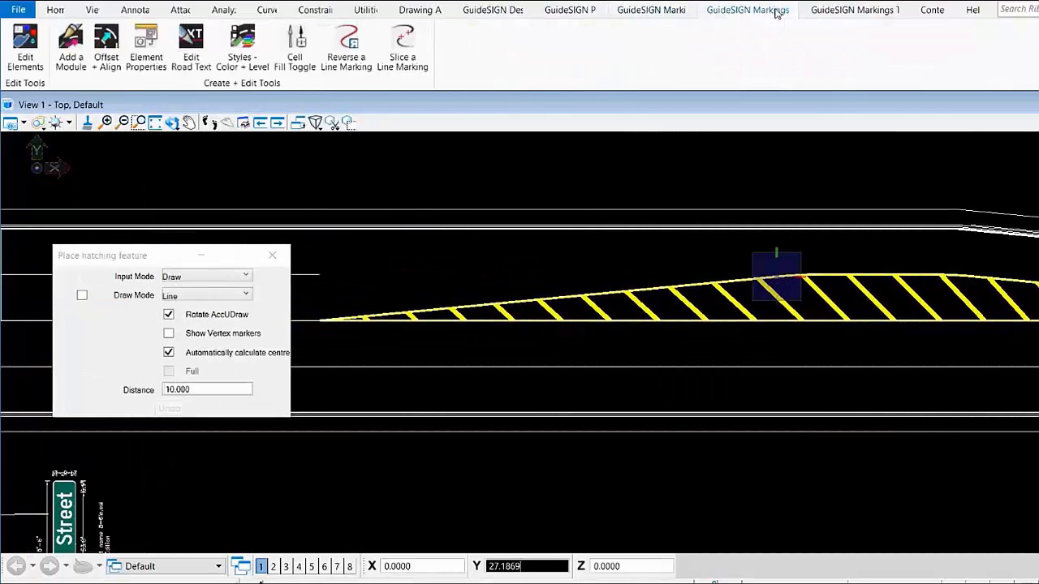
click(838, 11)
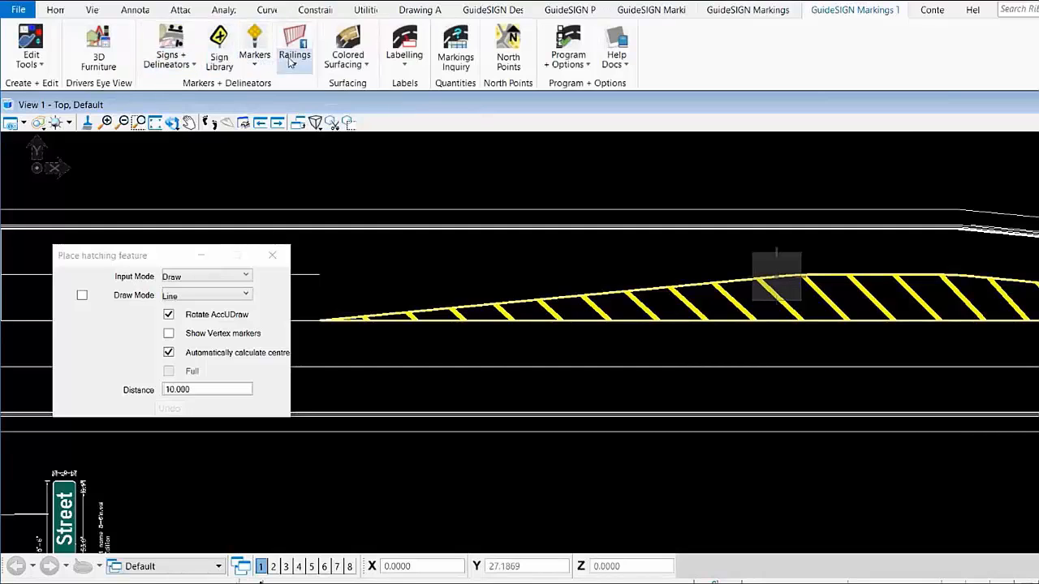
click(406, 61)
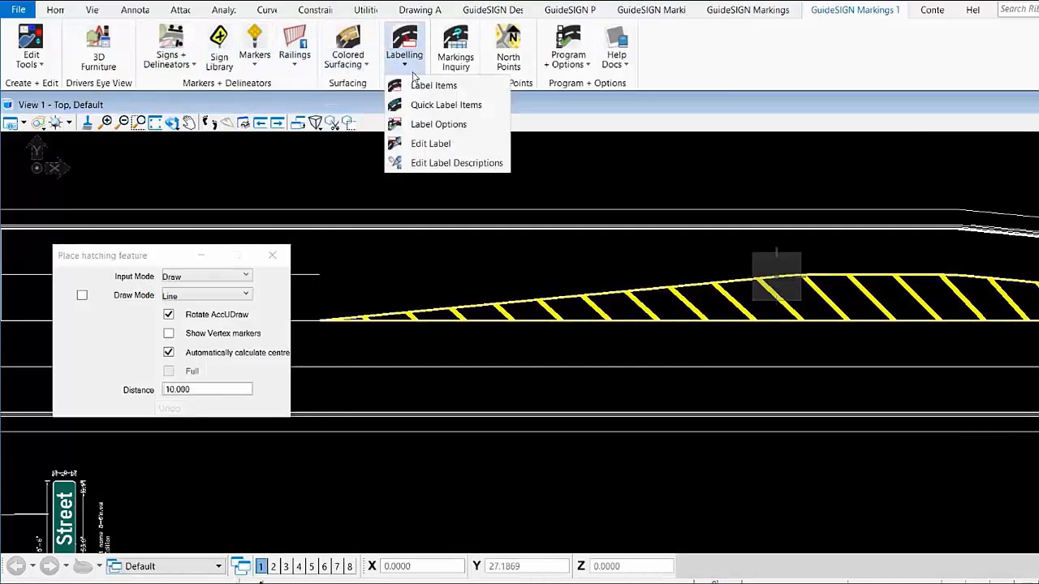
click(422, 86)
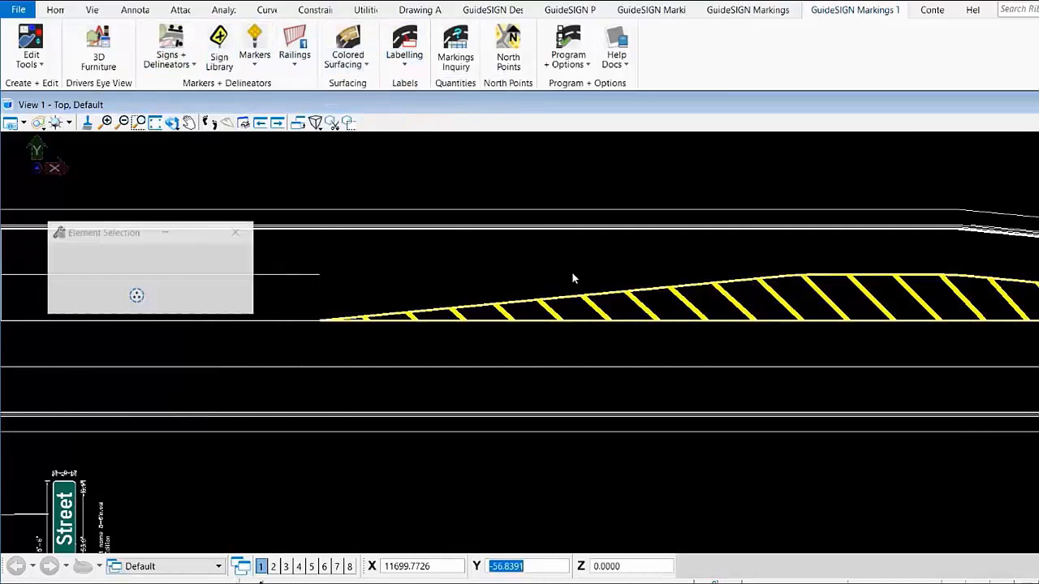
click(593, 311)
scroll(650, 199, down, 4)
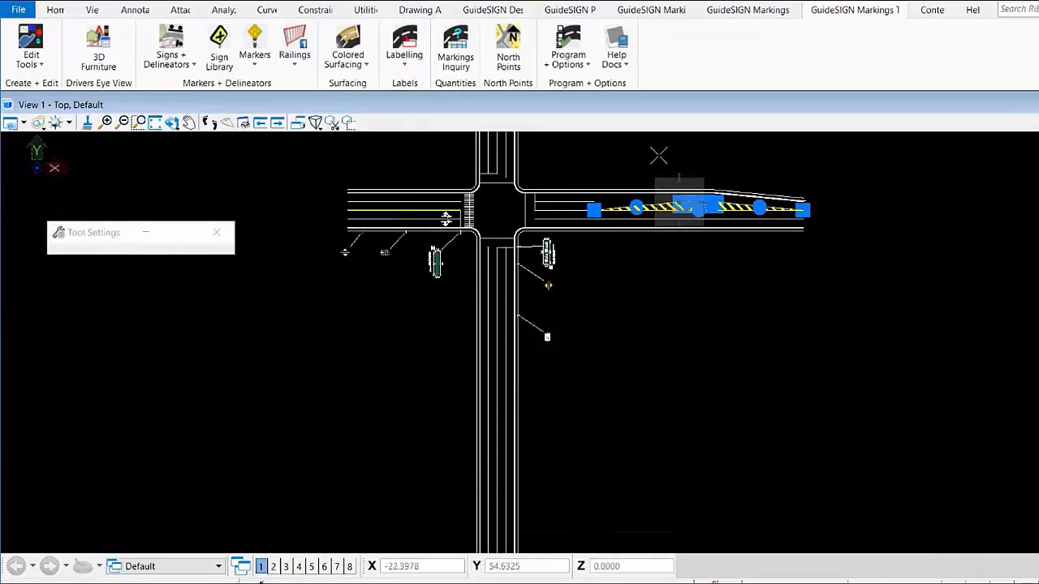
scroll(656, 156, up, 3)
right_click(659, 181)
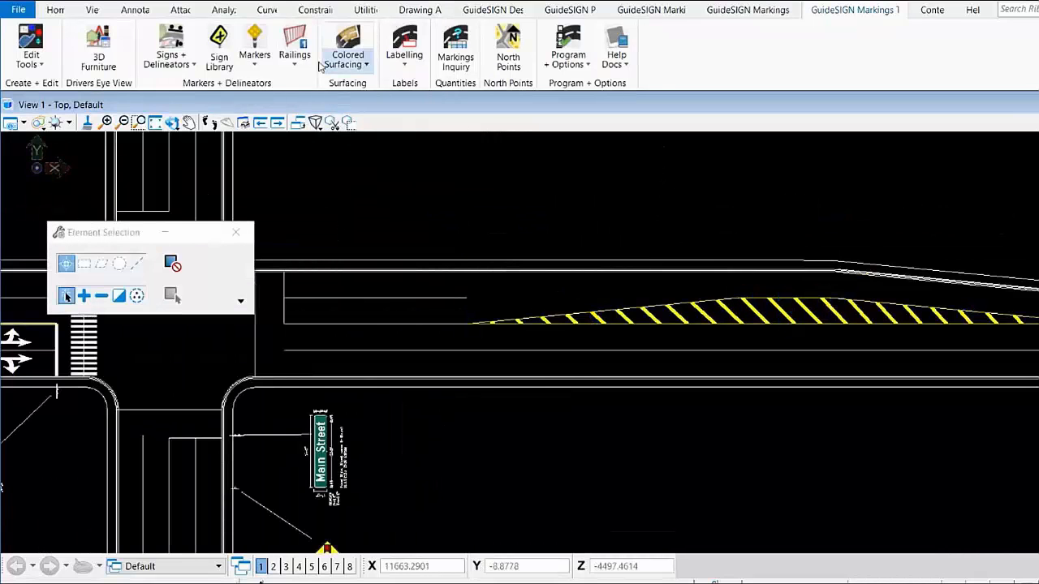
Add a quick label to the yellow hatching, placing its text north of the eastern leg
click(400, 70)
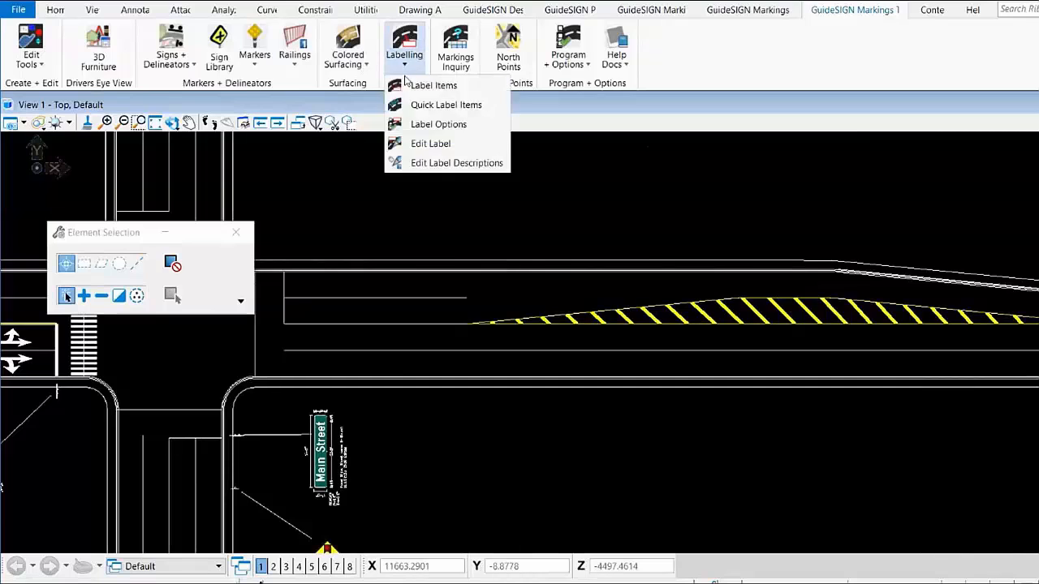
click(439, 104)
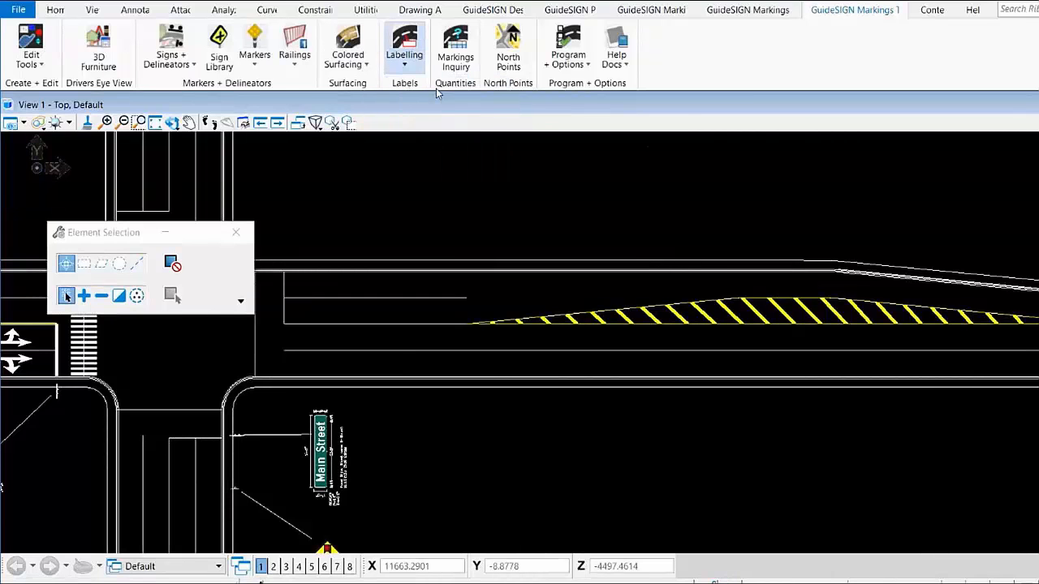
click(763, 313)
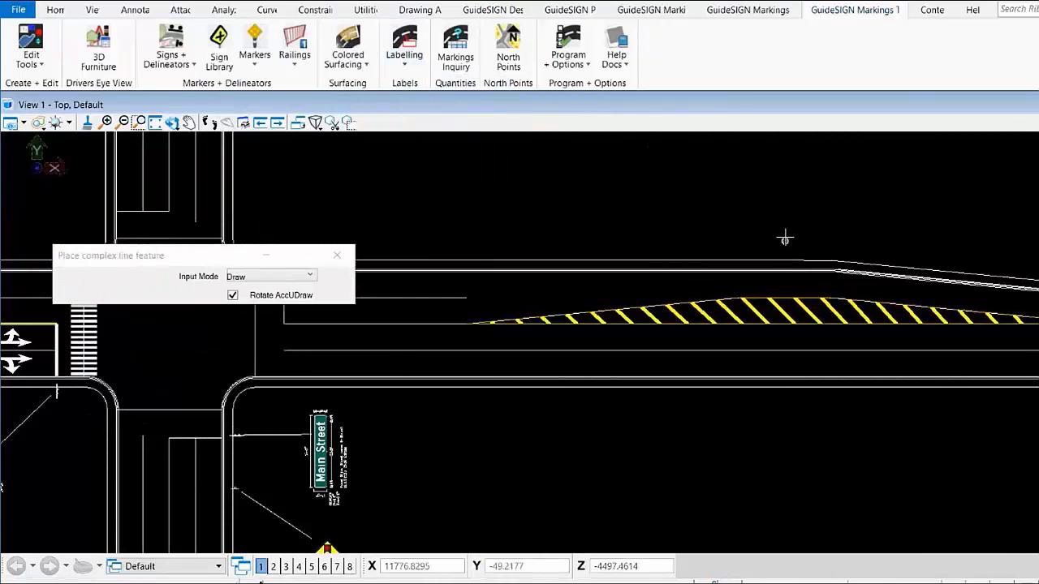
right_click(790, 191)
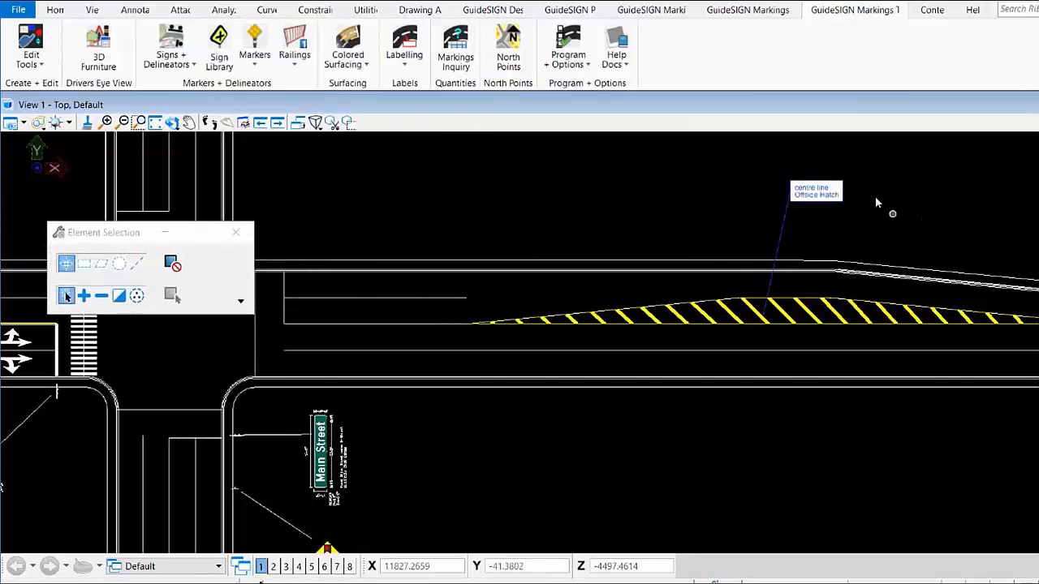
scroll(877, 203, up, 2)
scroll(875, 197, down, 2)
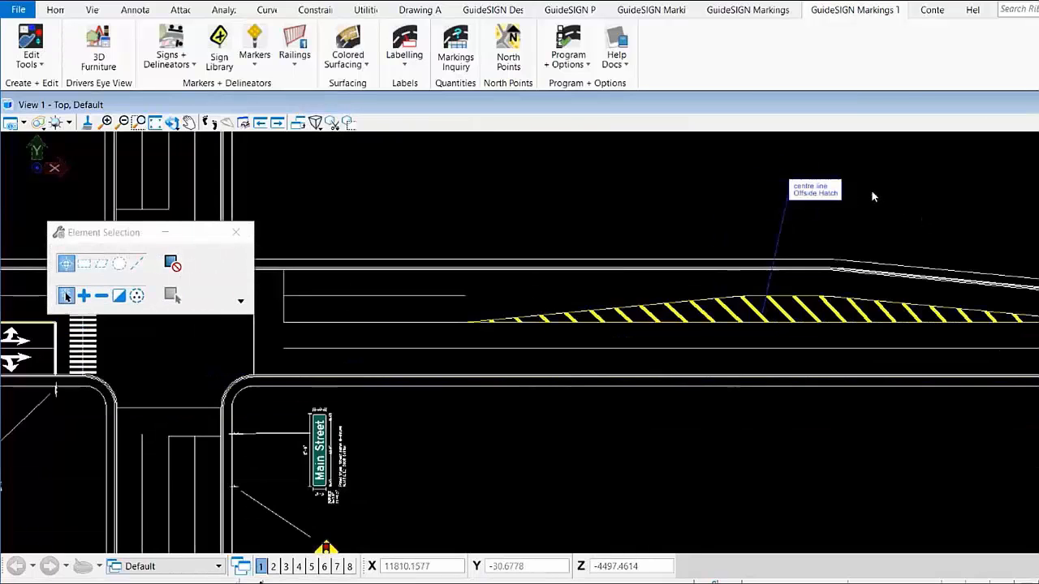
Add a quick label to the southern edge line of the eastern leg, placing its text south of the road
click(404, 68)
click(414, 103)
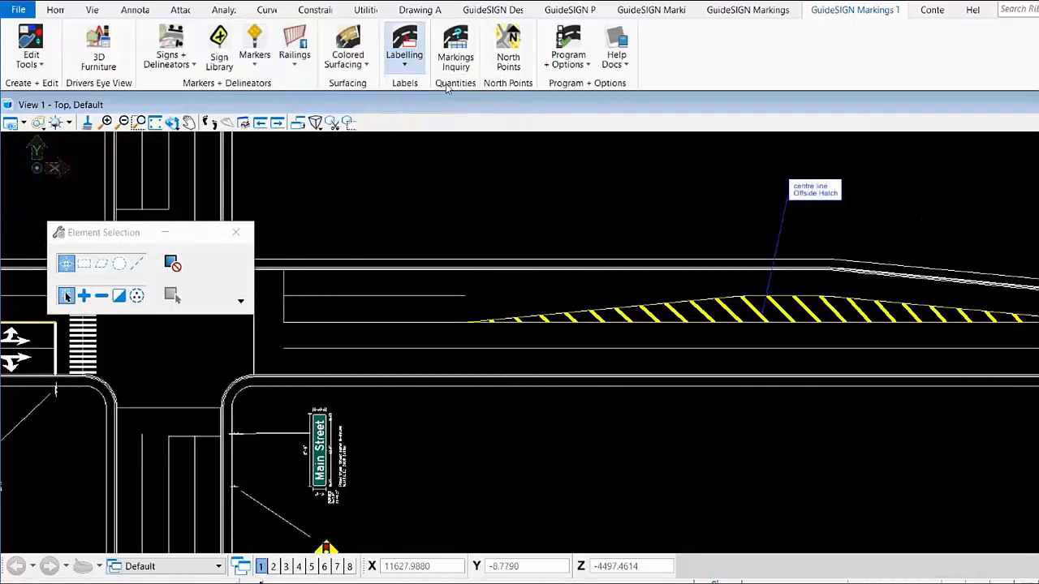
scroll(347, 375, up, 5)
click(357, 369)
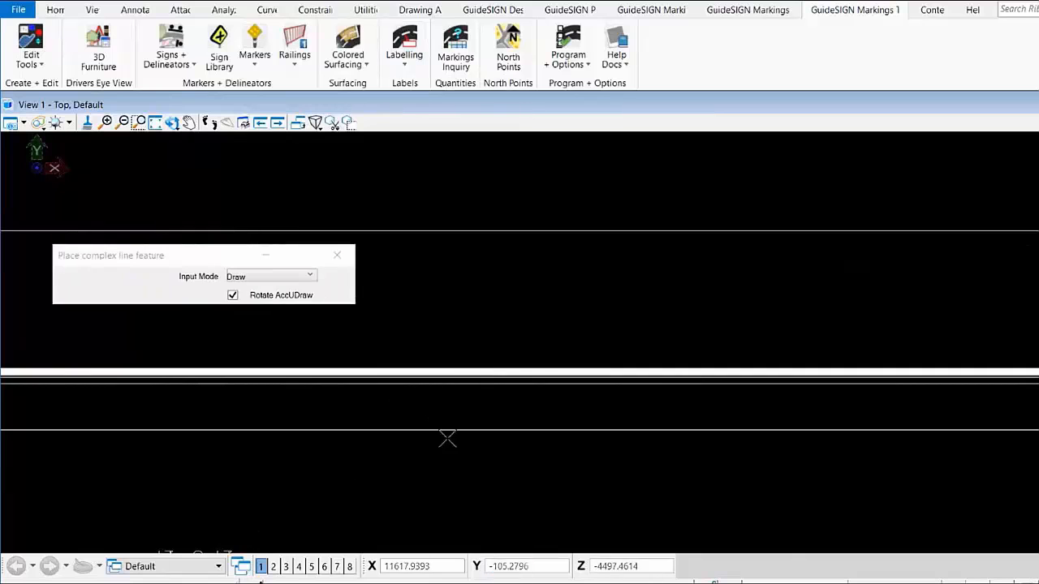
scroll(447, 439, down, 5)
middle_drag(535, 504, 517, 413)
click(524, 419)
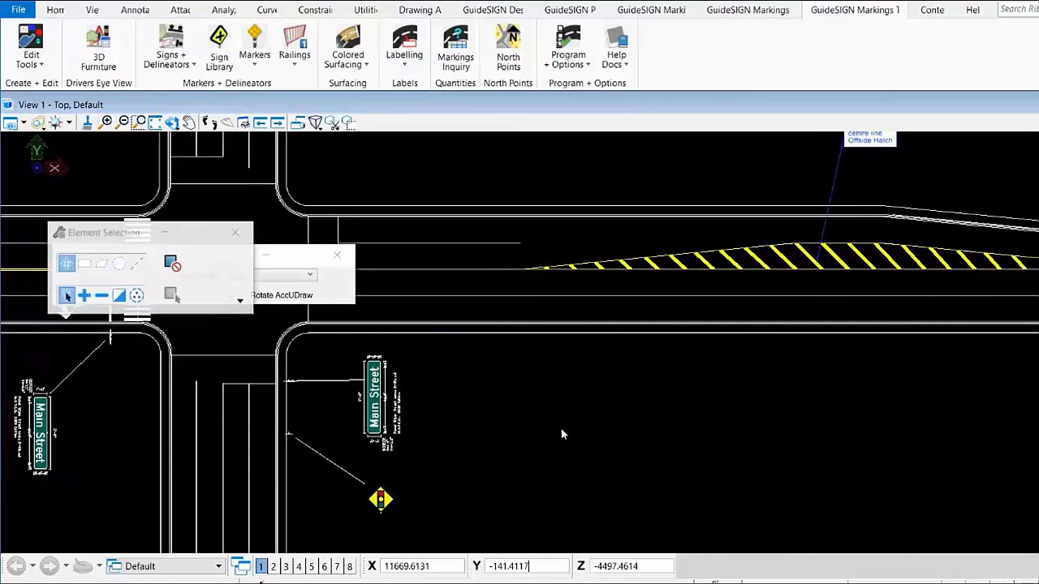
scroll(522, 417, up, 3)
scroll(583, 419, down, 3)
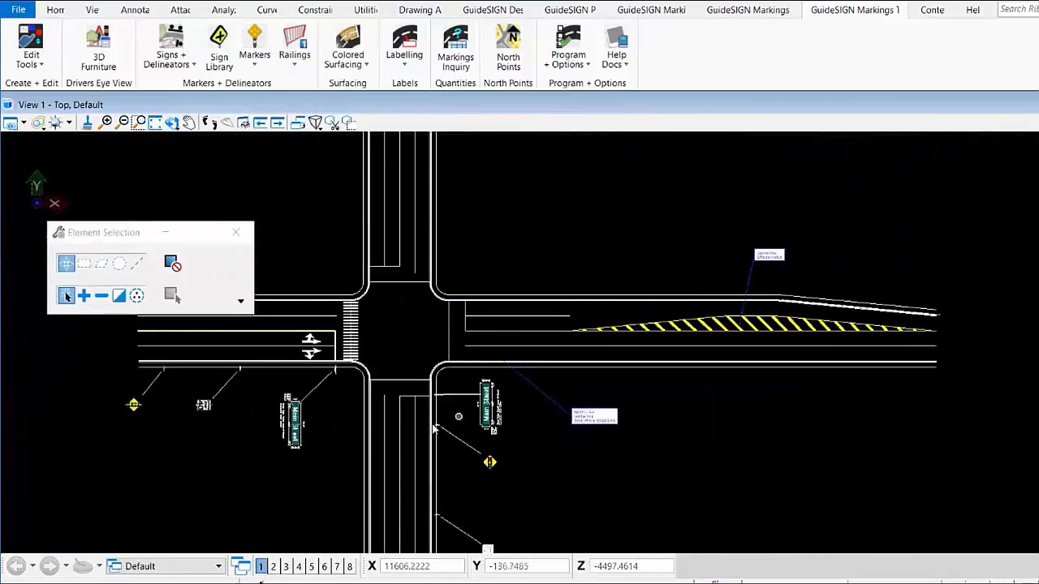
Generate the Markings Inquiry quantity tables for linear, symbol and area markings in the empty space east of the plans
click(403, 65)
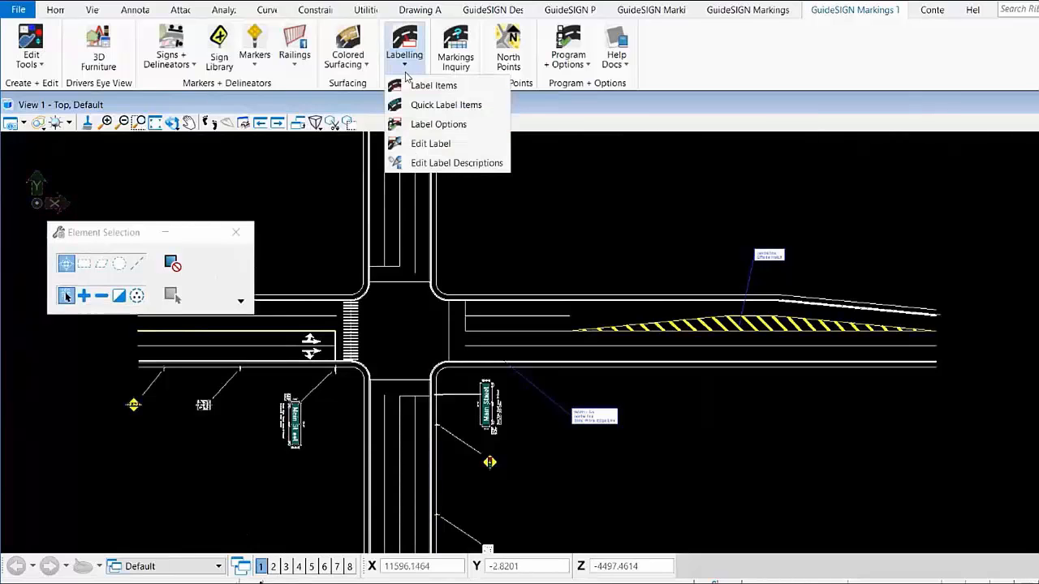
click(452, 71)
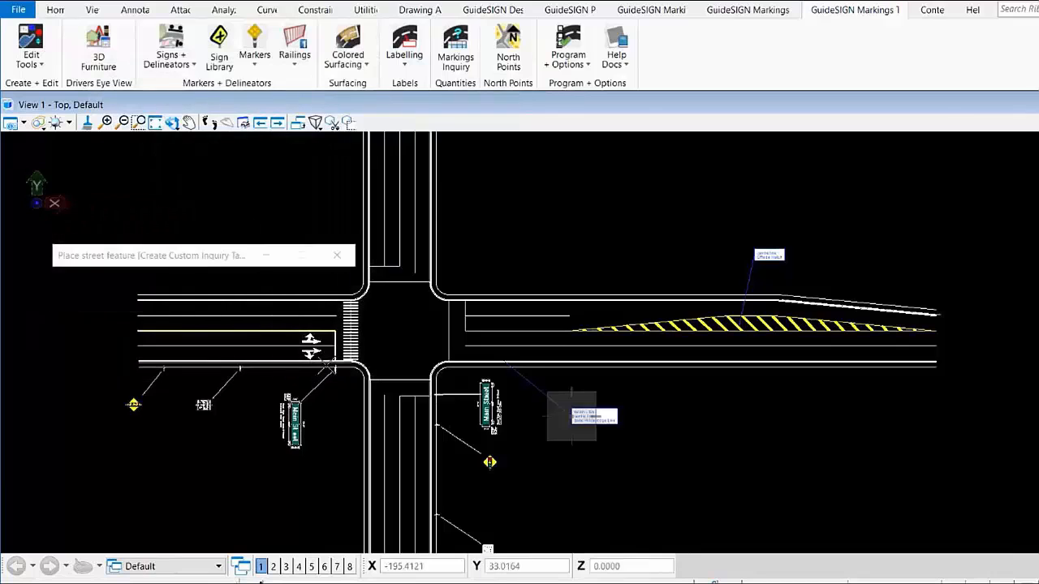
scroll(558, 350, down, 5)
scroll(669, 300, down, 3)
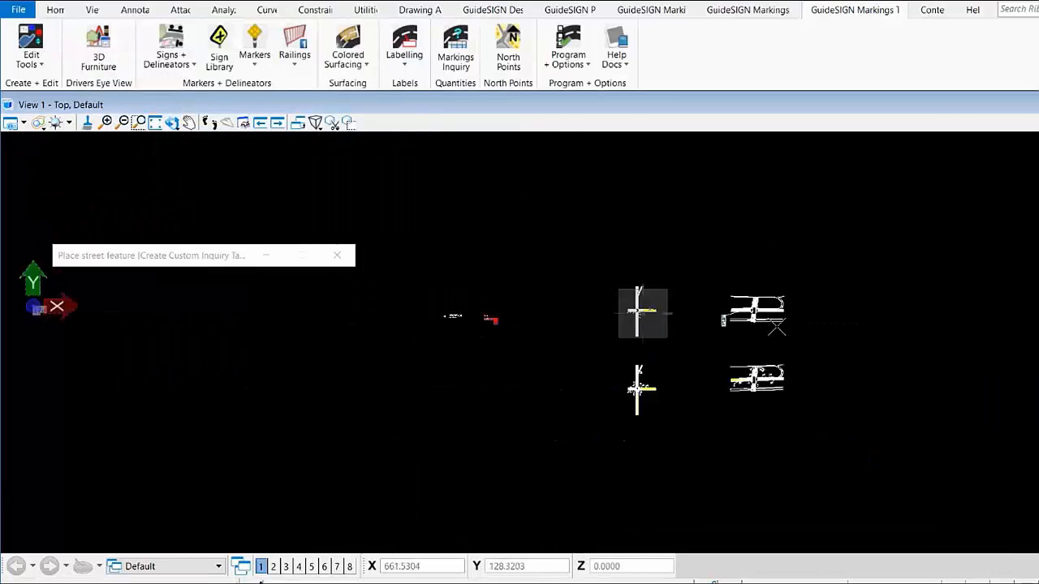
key(Escape)
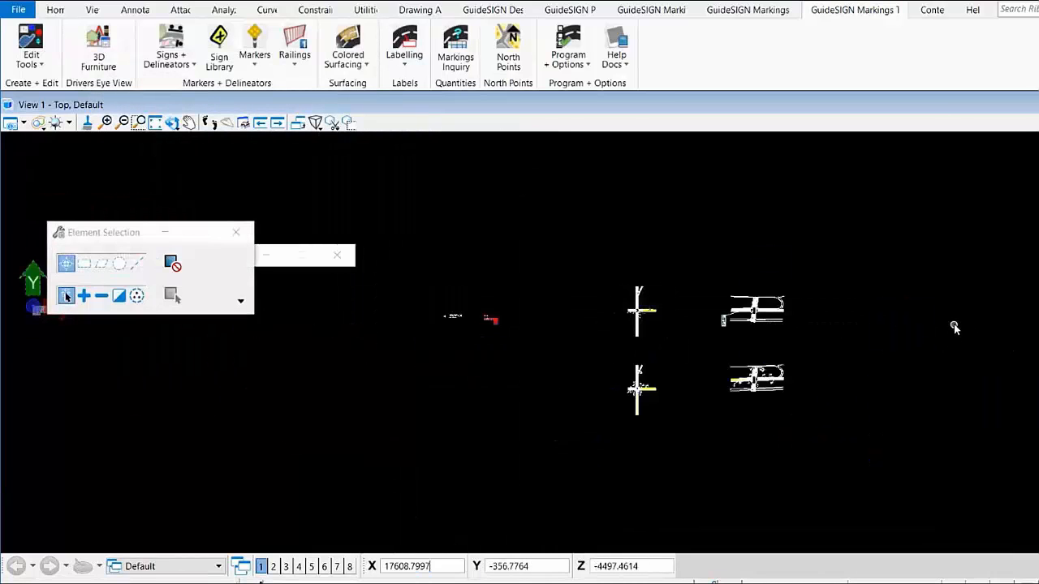
scroll(956, 325, up, 3)
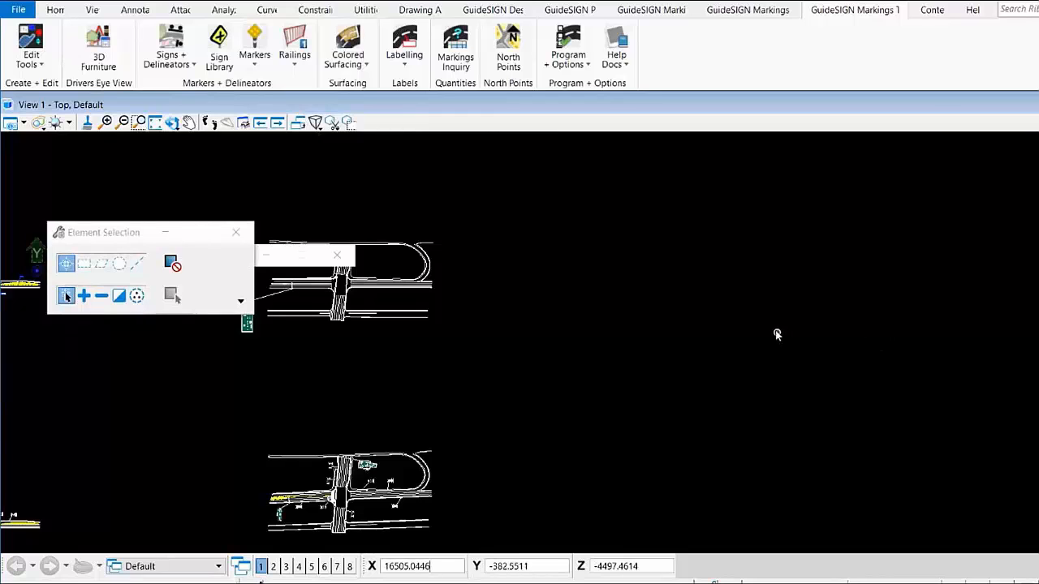
scroll(775, 329, up, 4)
scroll(1021, 348, up, 3)
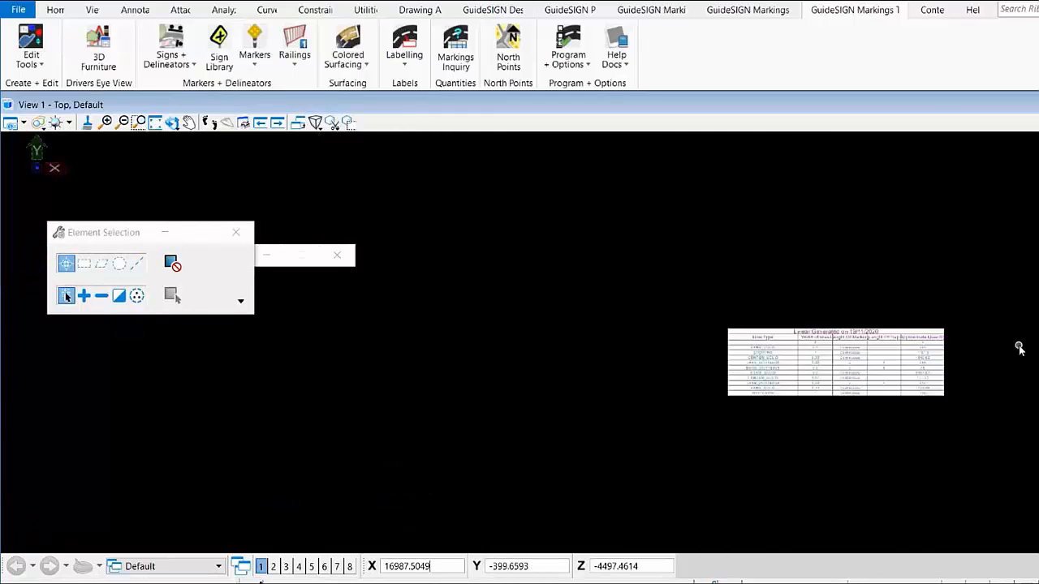
scroll(1020, 348, up, 2)
middle_drag(974, 411, 951, 295)
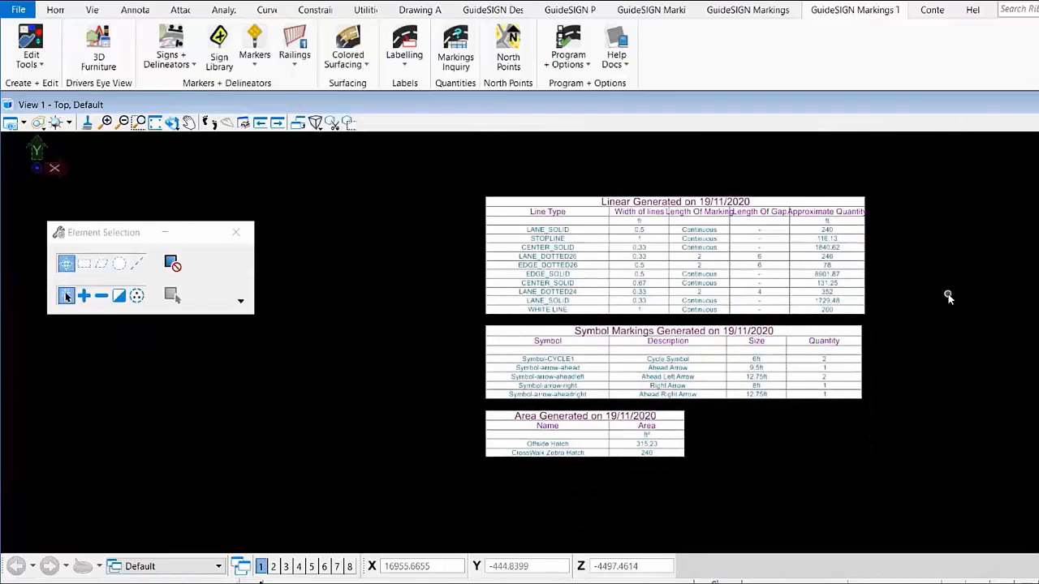
Examine the signs, lane markings and hatching on the finished intersection plan south of the working one
scroll(946, 295, down, 5)
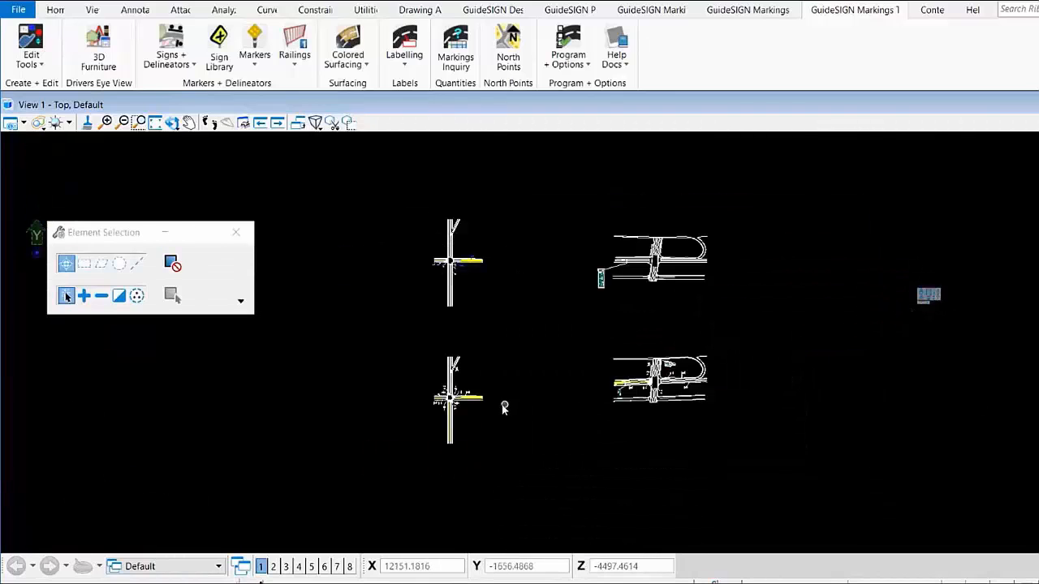
scroll(465, 413, up, 2)
scroll(464, 412, up, 5)
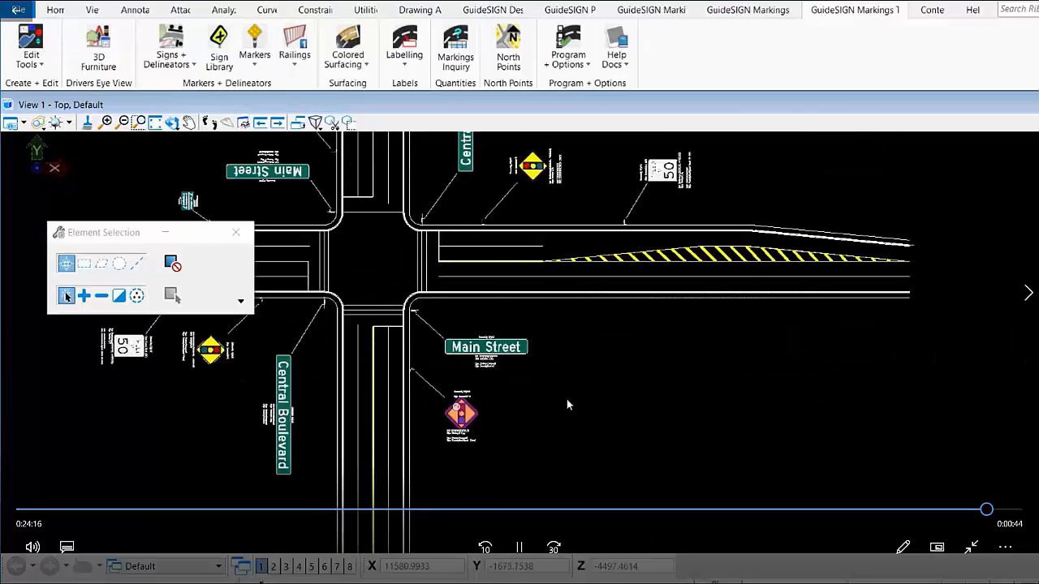
middle_drag(566, 406, 641, 457)
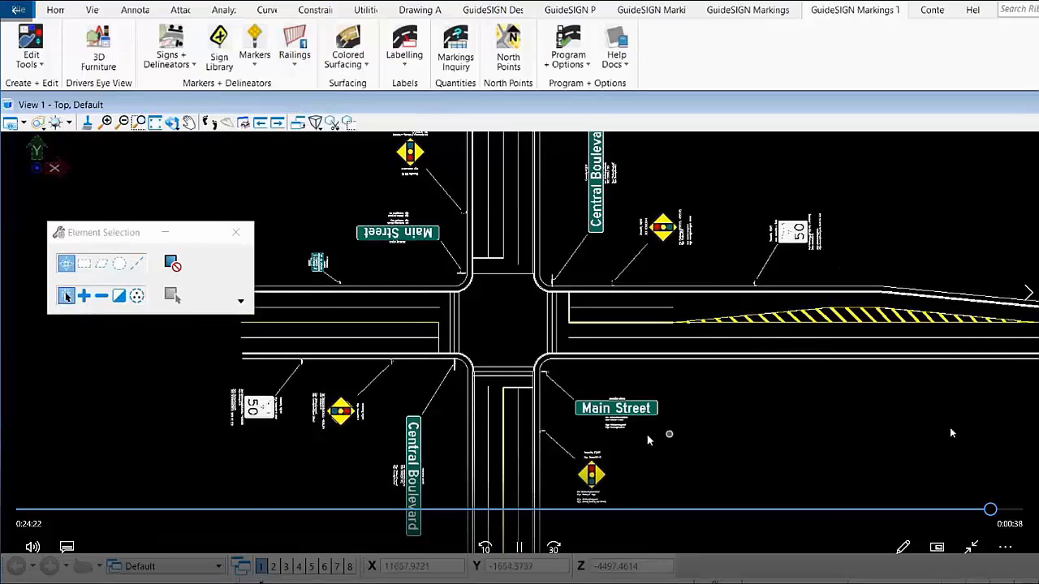
scroll(639, 428, up, 5)
scroll(730, 410, down, 5)
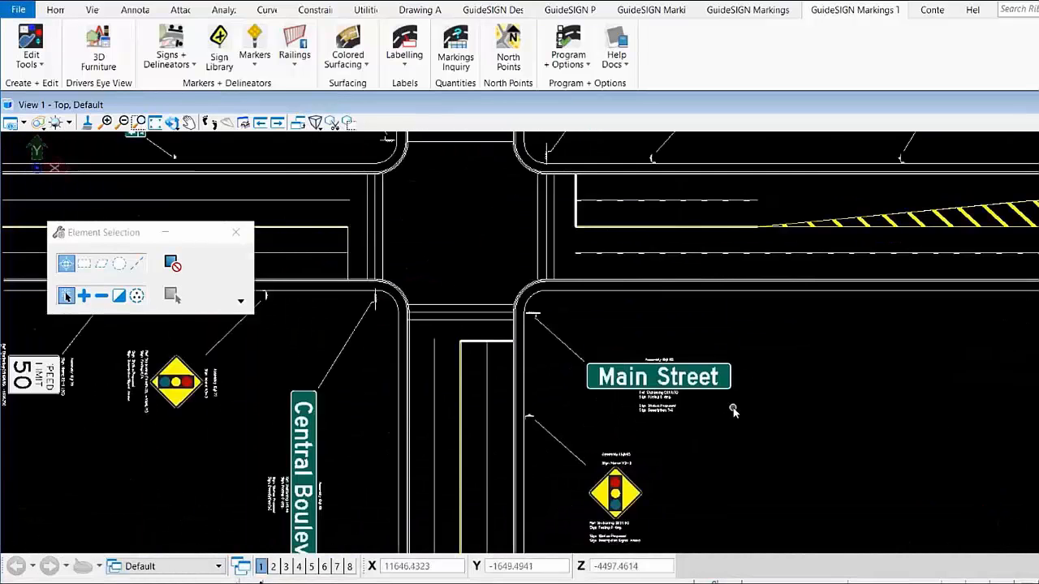
scroll(702, 423, down, 5)
mouse_move(800, 360)
middle_down()
mouse_move(883, 383)
mouse_move(798, 442)
middle_up()
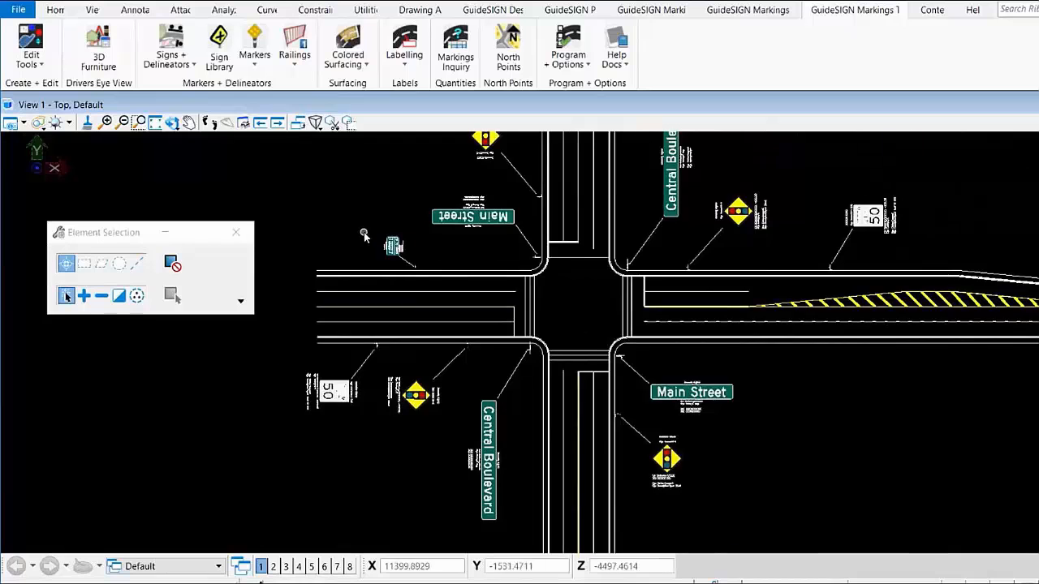
Examine the finished plan's signs and the yellow hatching and overhead sign gantry on the western leg of the skewed intersection
scroll(363, 233, up, 5)
scroll(476, 262, down, 5)
middle_drag(974, 376, 598, 375)
scroll(919, 375, down, 4)
middle_drag(919, 376, 728, 375)
scroll(707, 381, up, 4)
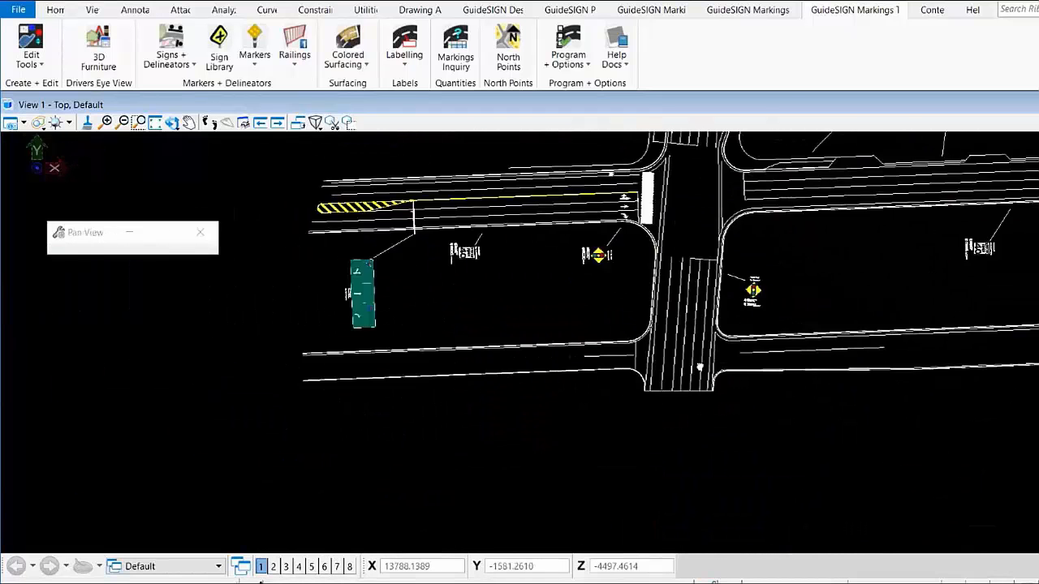
scroll(649, 423, up, 4)
middle_drag(607, 419, 927, 422)
middle_drag(682, 414, 949, 395)
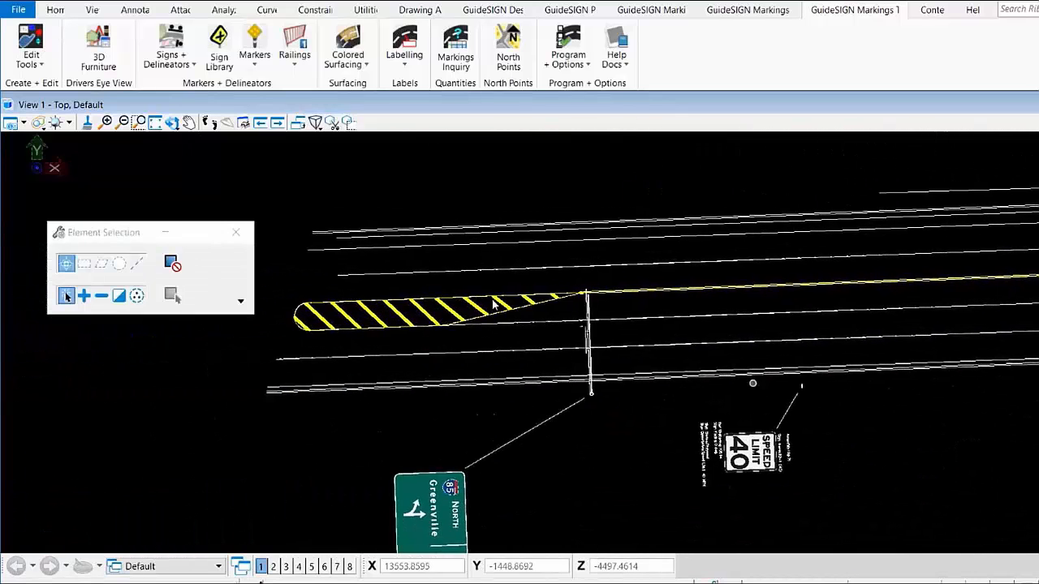
Rotate the view dynamically to inspect the overhead Greenville sign and pavement markings in 3D, and restore the top view
click(173, 123)
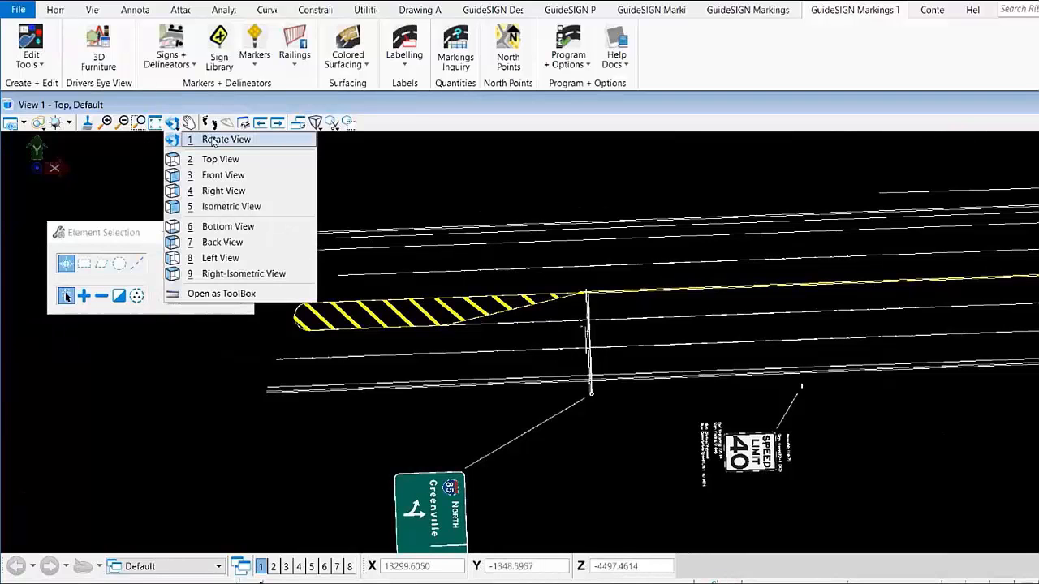
click(226, 140)
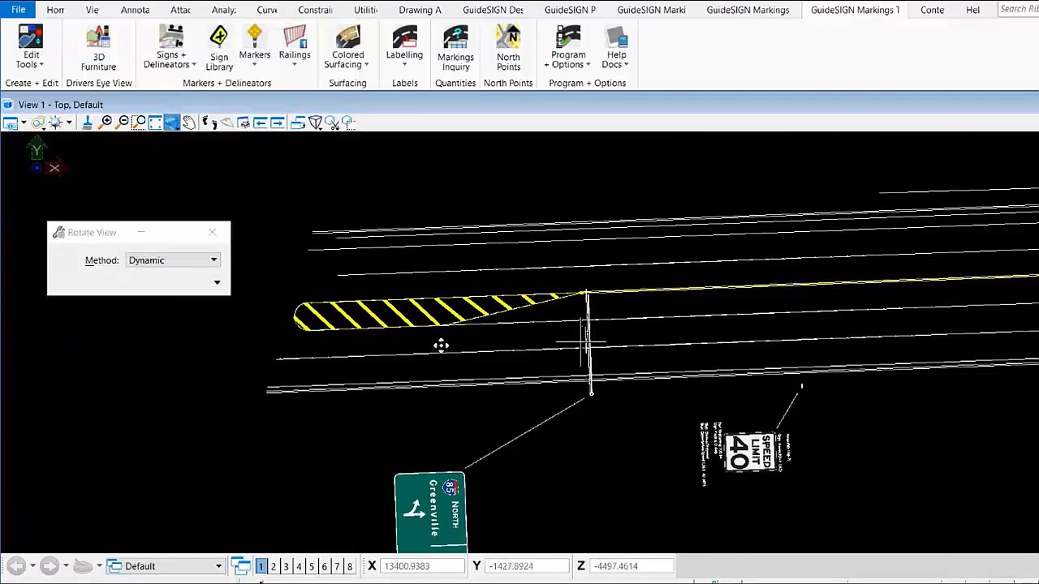
click(441, 346)
click(819, 197)
click(559, 383)
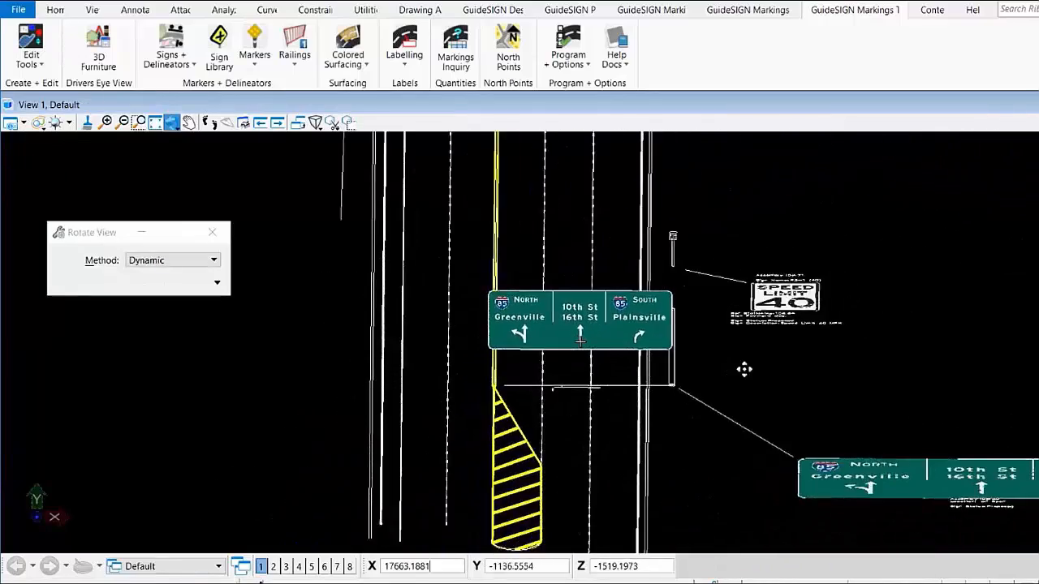
click(780, 326)
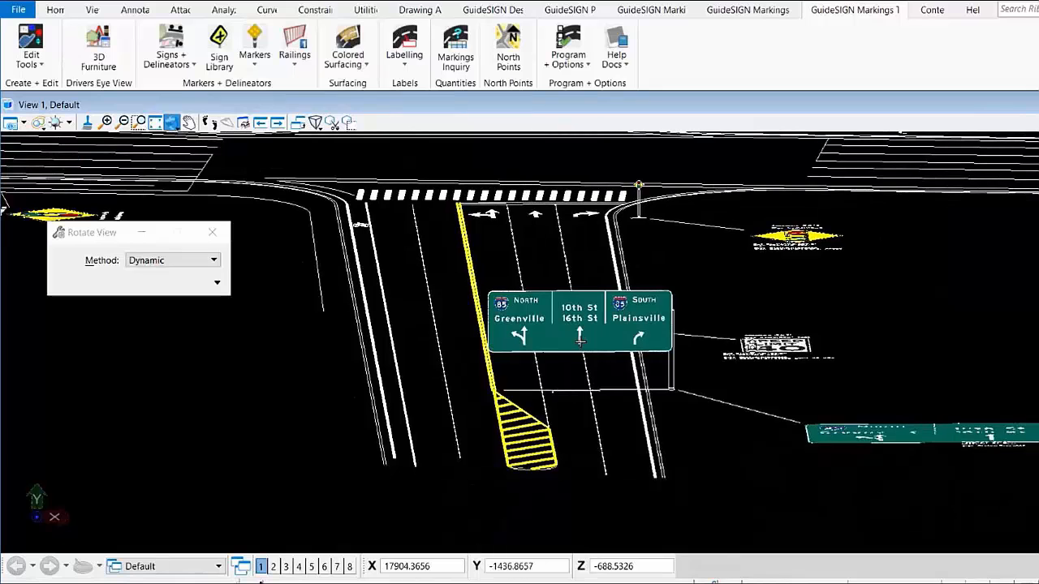
click(172, 124)
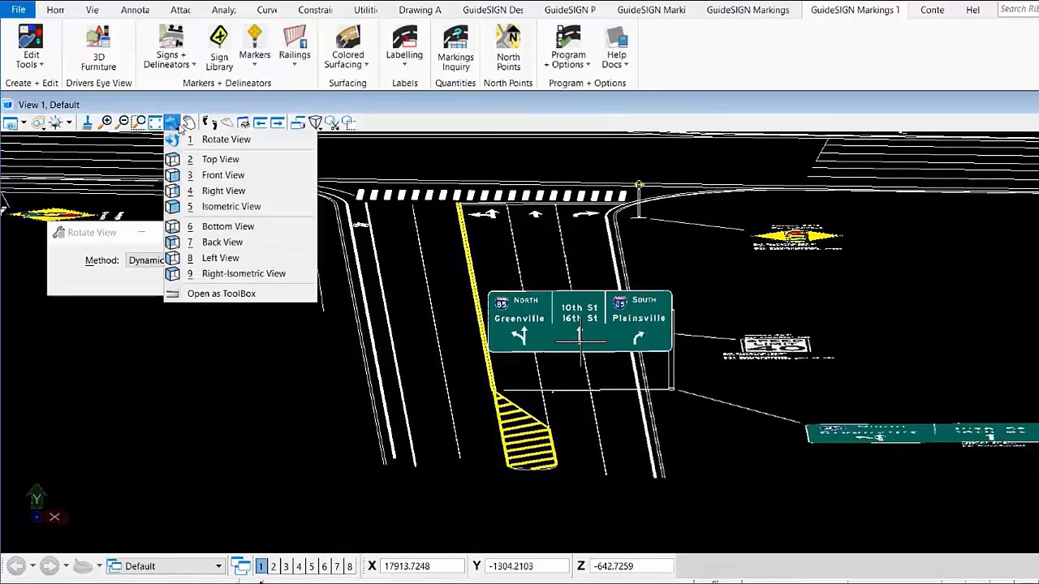
click(228, 159)
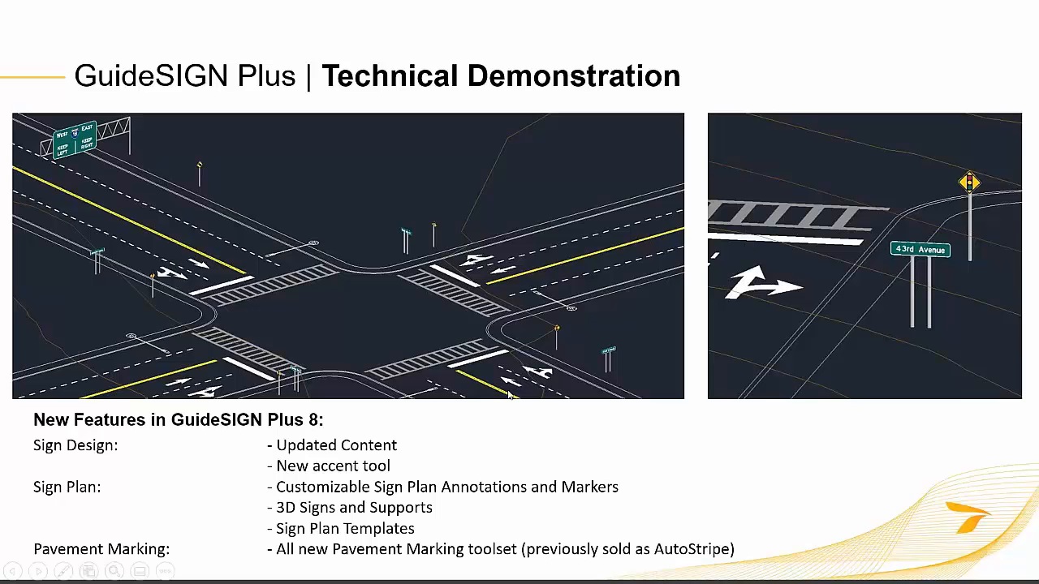
click(564, 414)
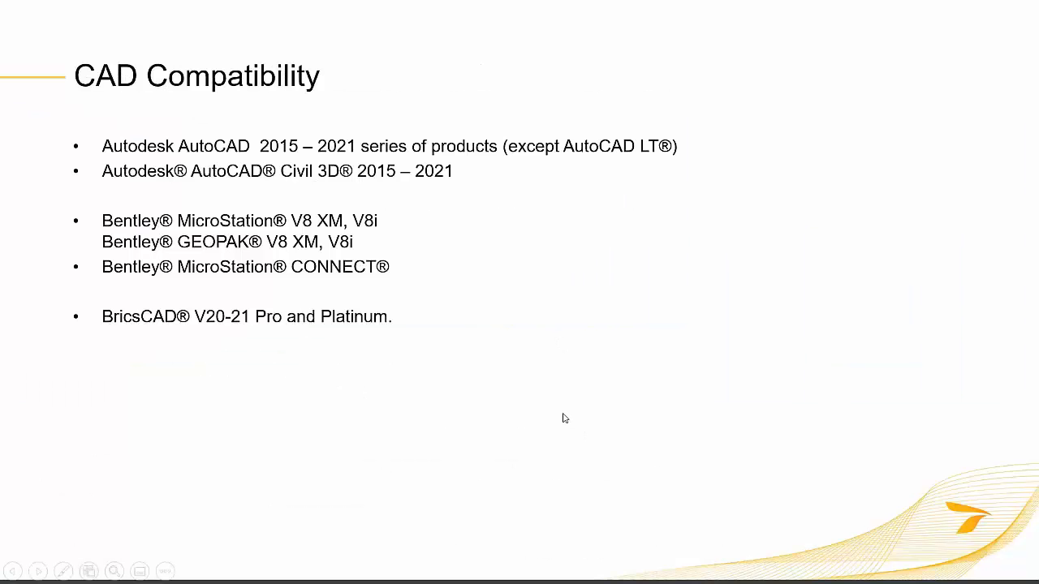
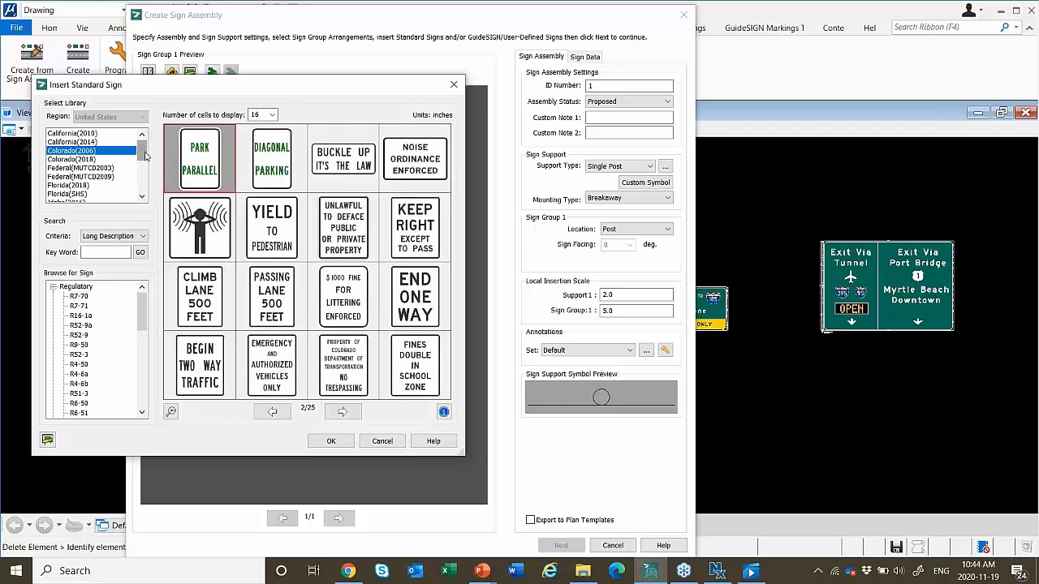
Browse the California(2014), Florida(2018), New York State(2011), Illinois(2014), Texas(2017) and North Carolina(2009) standard sign libraries without inserting a sign
click(96, 142)
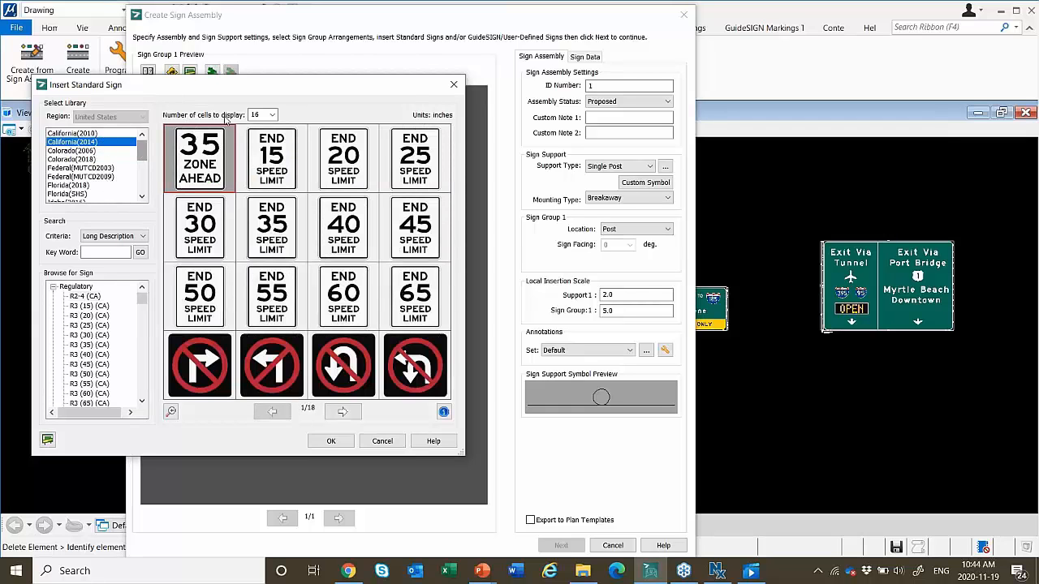
click(53, 286)
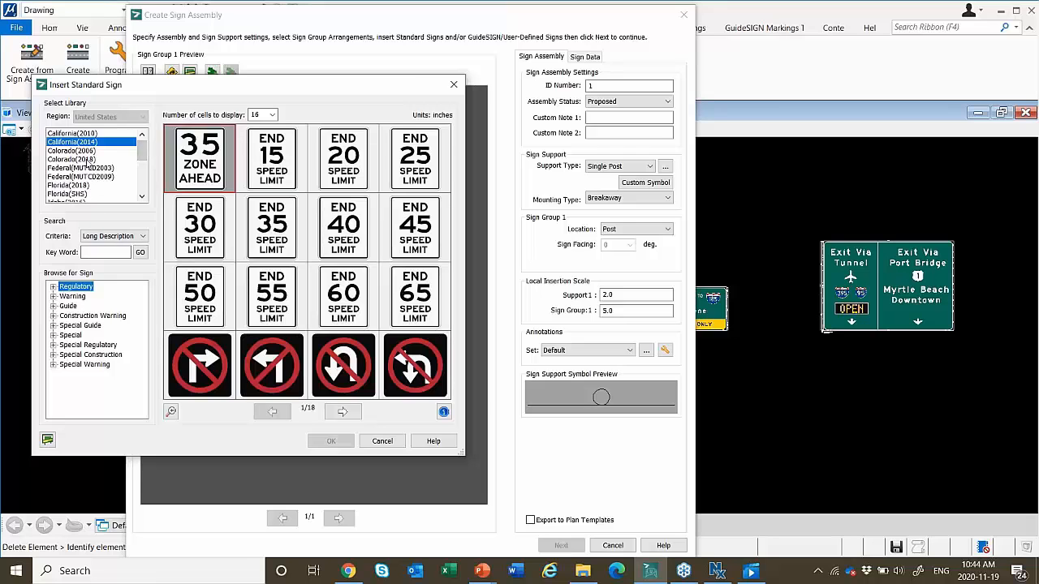
click(79, 185)
drag(143, 150, 144, 171)
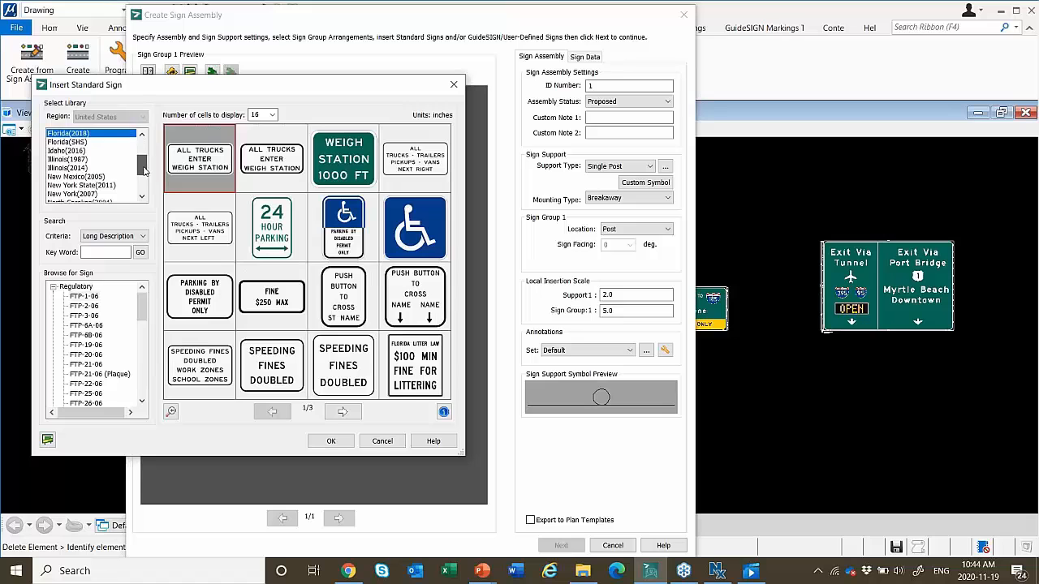
click(101, 186)
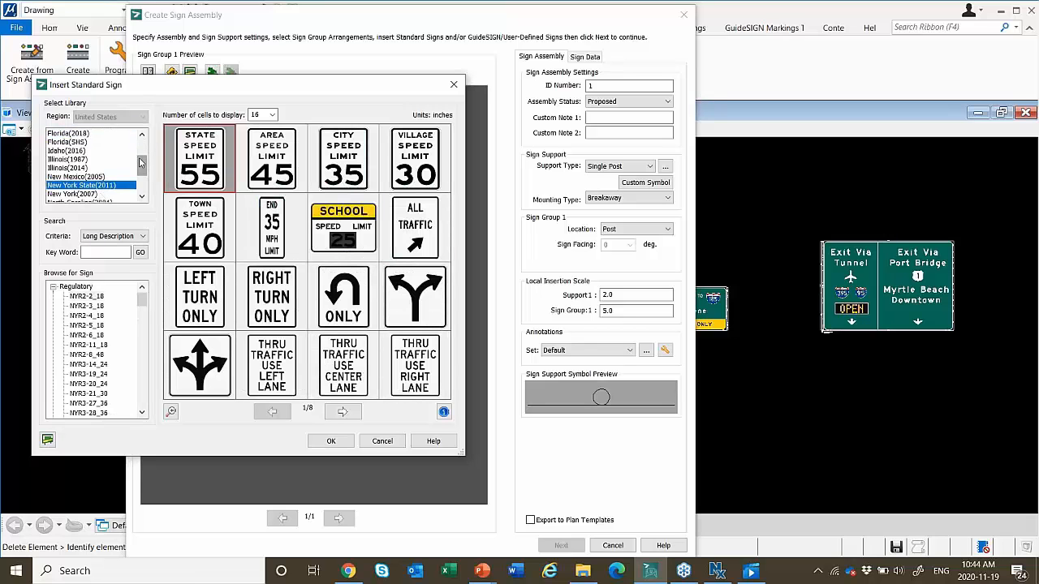
click(86, 168)
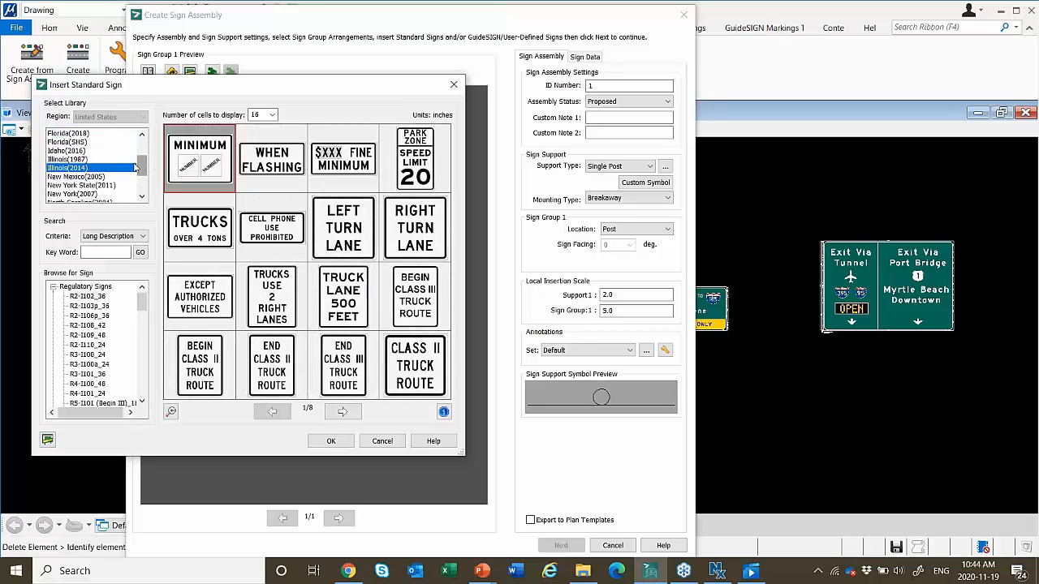
drag(143, 170, 145, 192)
click(81, 177)
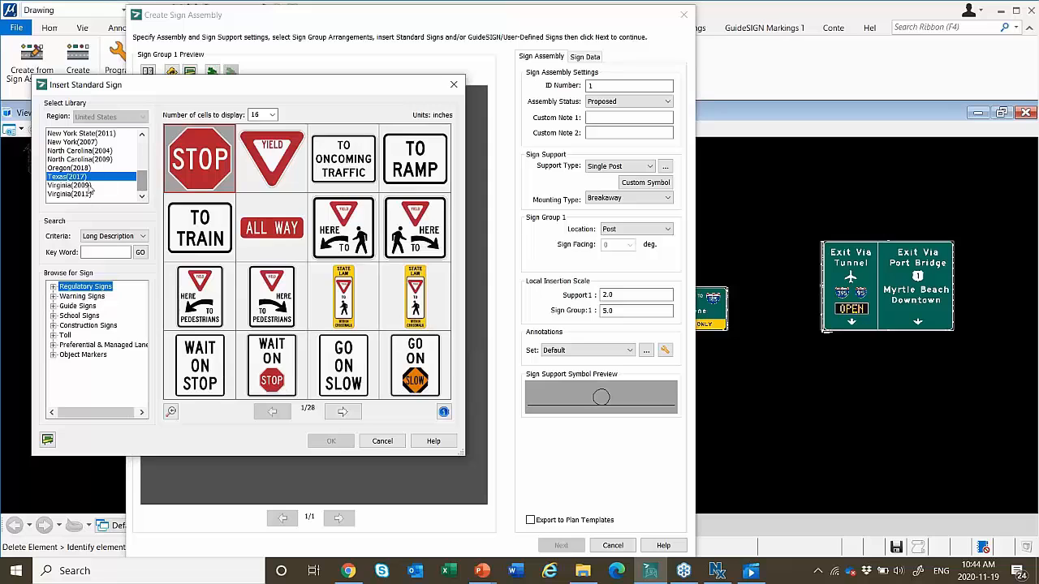
click(90, 159)
mouse_move(242, 193)
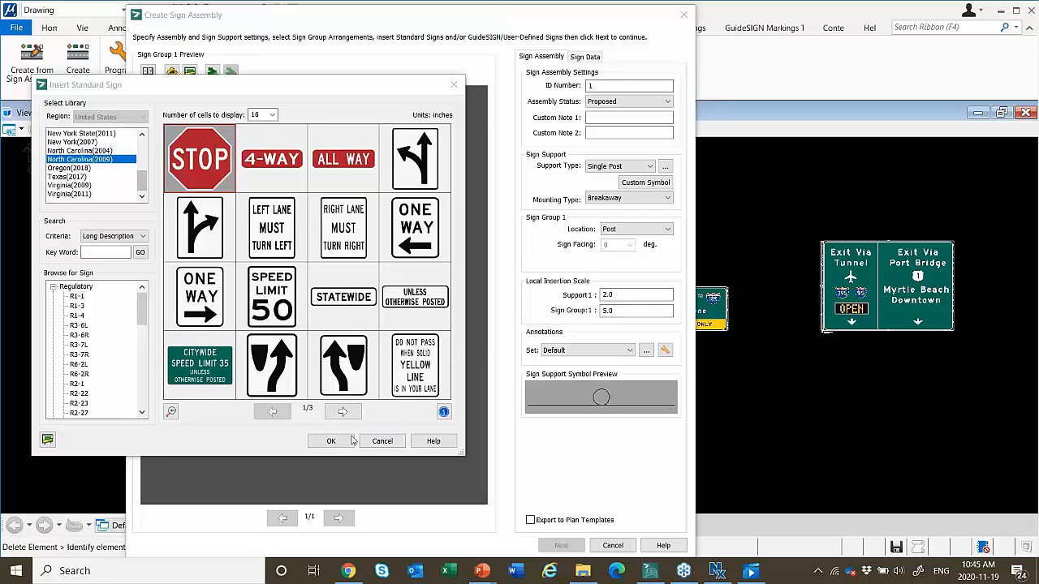
click(381, 440)
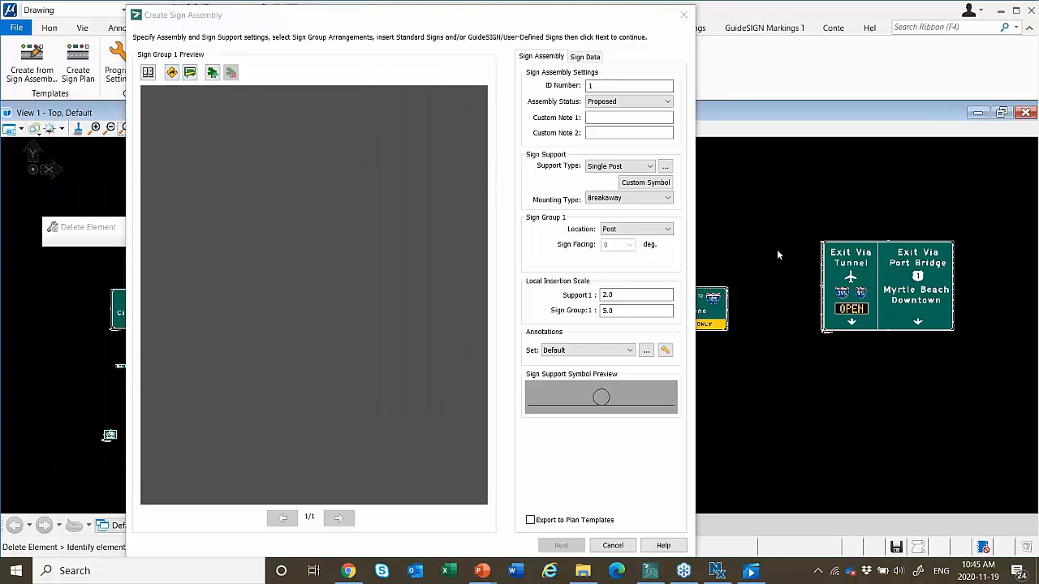
click(172, 72)
click(505, 183)
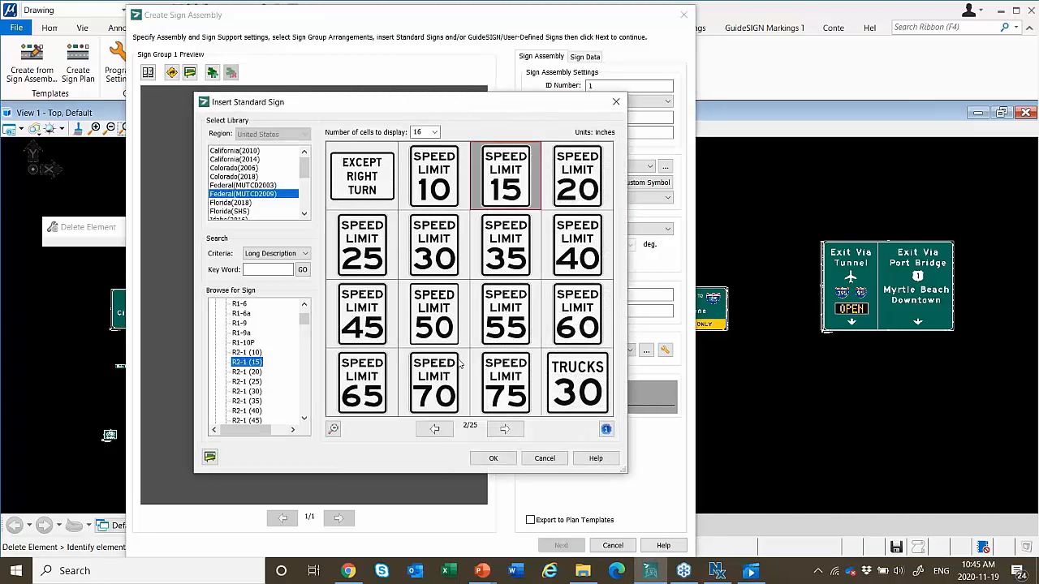
click(491, 459)
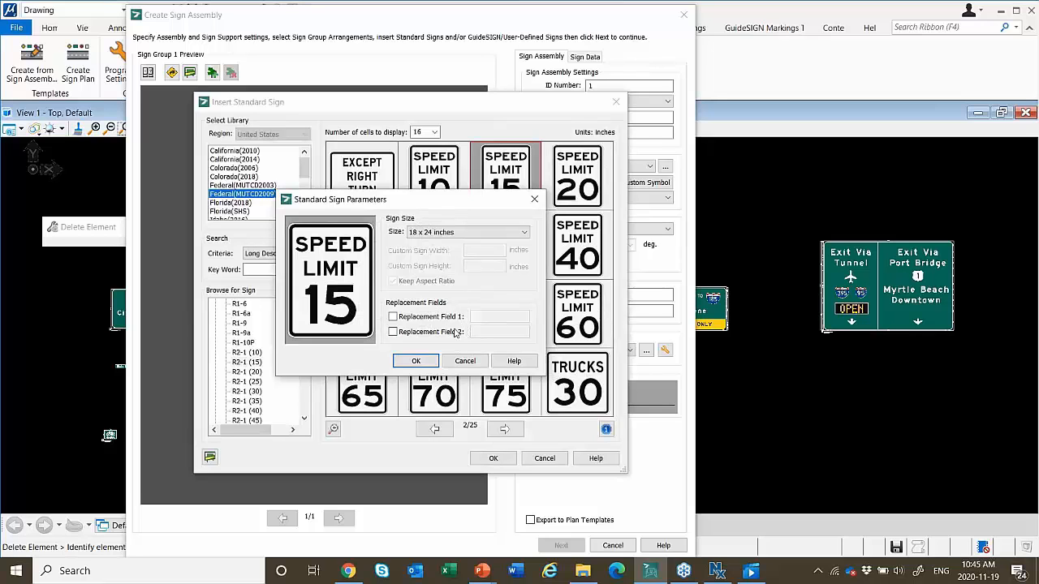
click(465, 360)
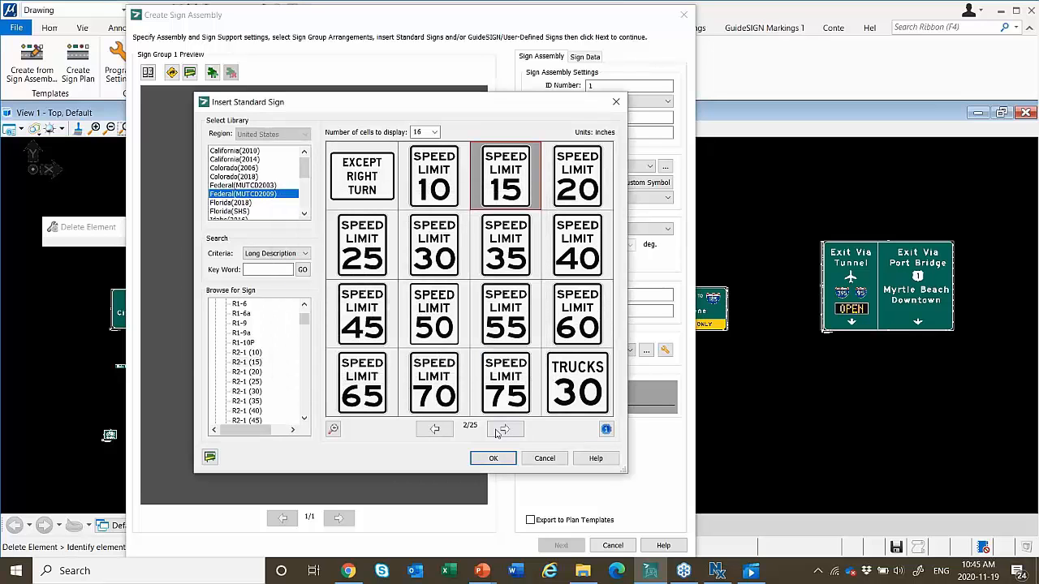
click(544, 459)
Insert the 18 x 24 inch R2-1 (25) speed limit sign from the Federal(MUTCD2009) library into the sign assembly
click(588, 57)
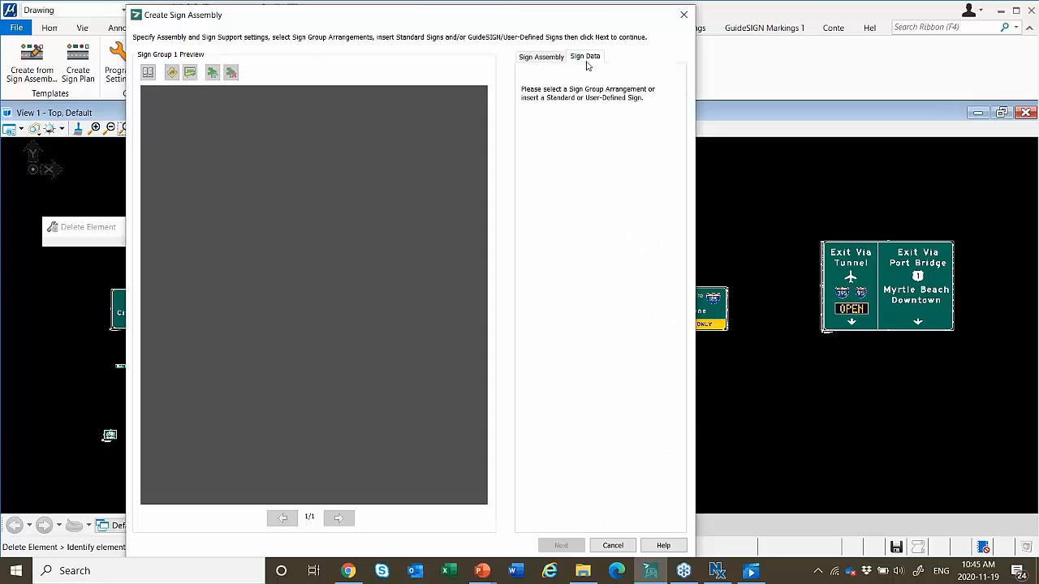
click(541, 57)
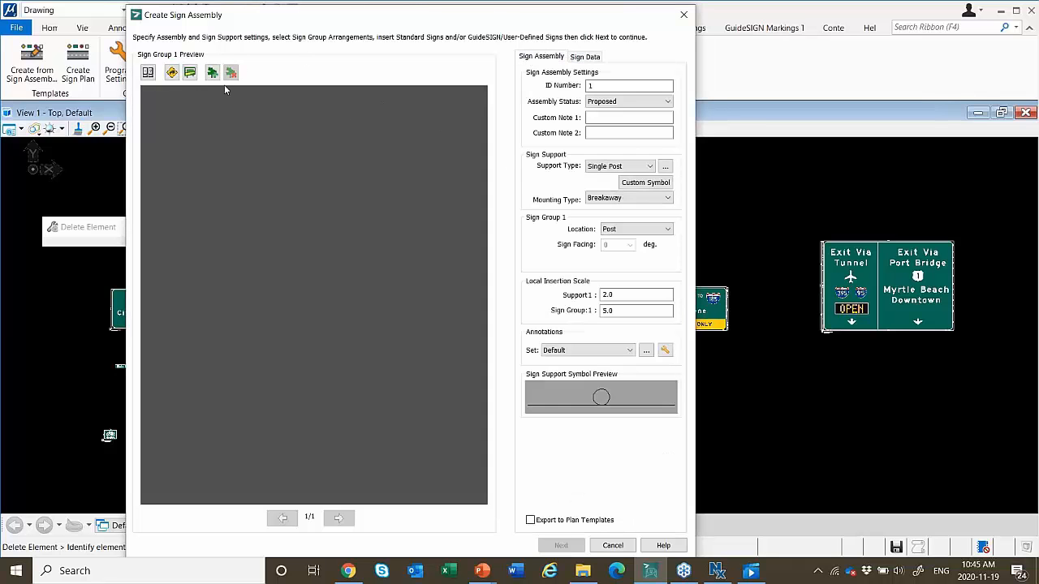
click(171, 73)
double_click(349, 239)
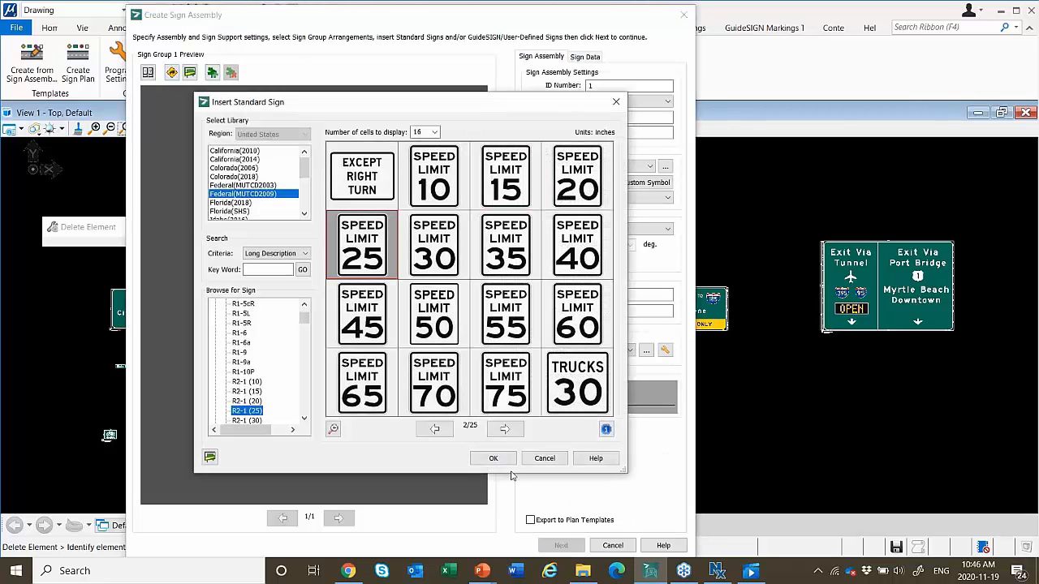
click(416, 361)
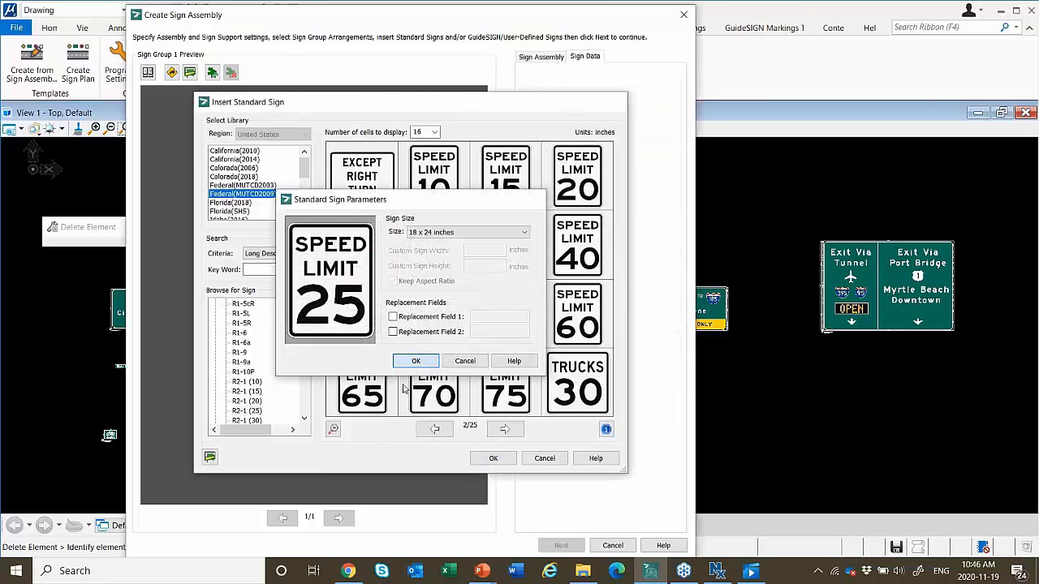
Review the speed limit sign's data and assembly settings, and cancel the sign assembly
click(541, 57)
click(598, 55)
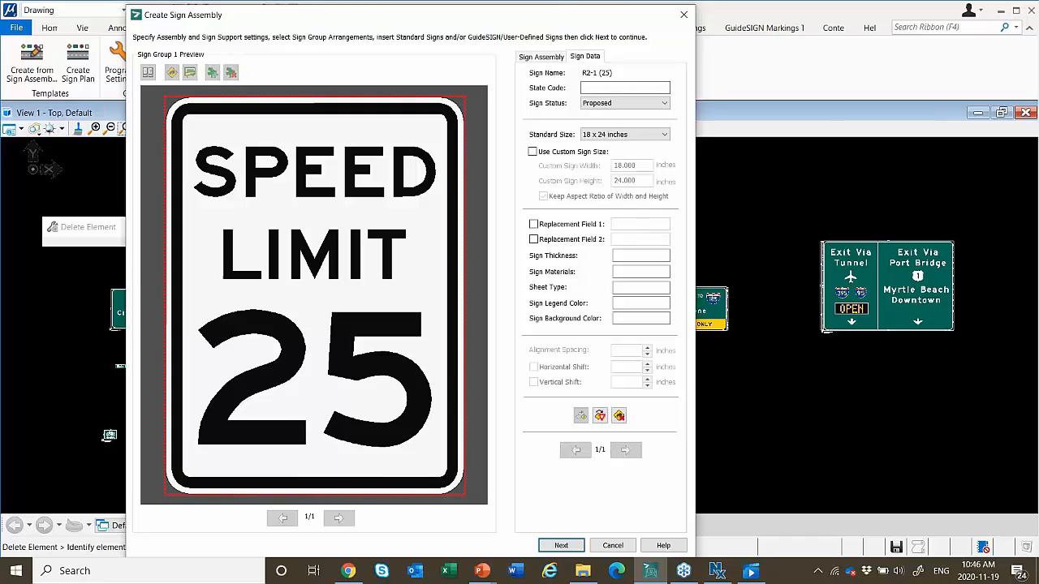
click(540, 56)
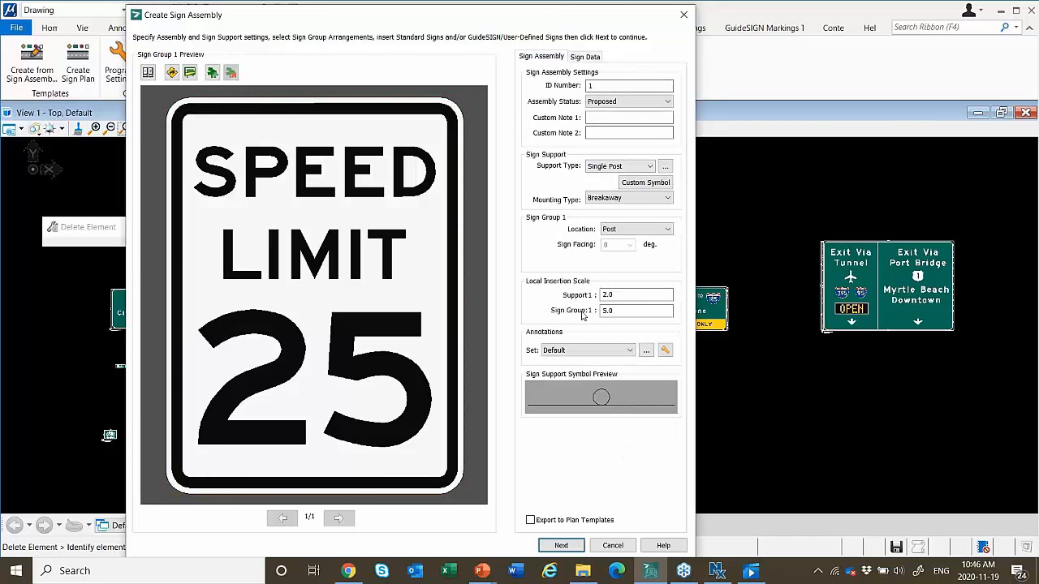
click(881, 224)
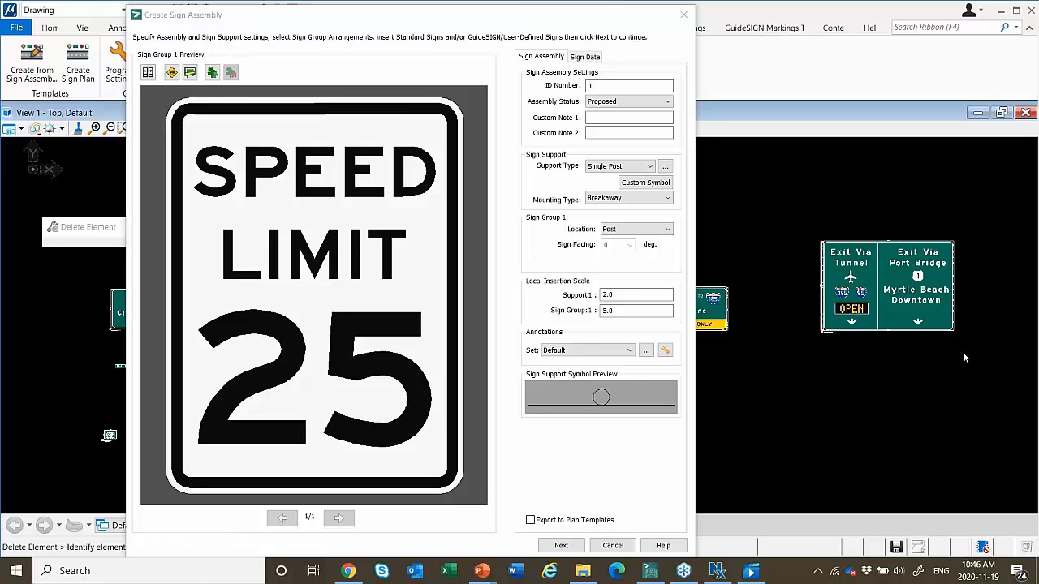
click(613, 545)
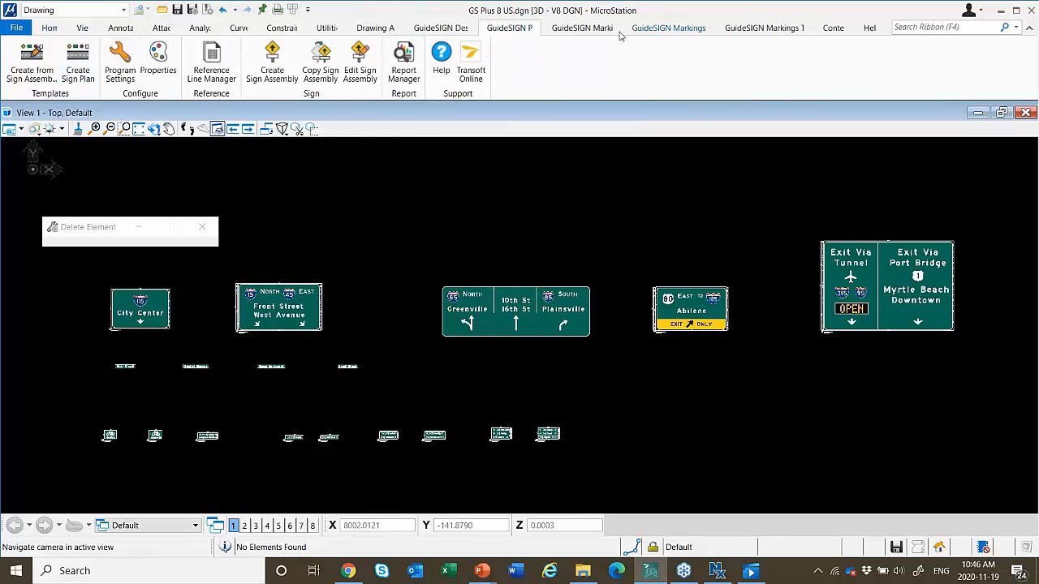
Examine the dimension options in the sign design program settings, and close them without changes
click(441, 27)
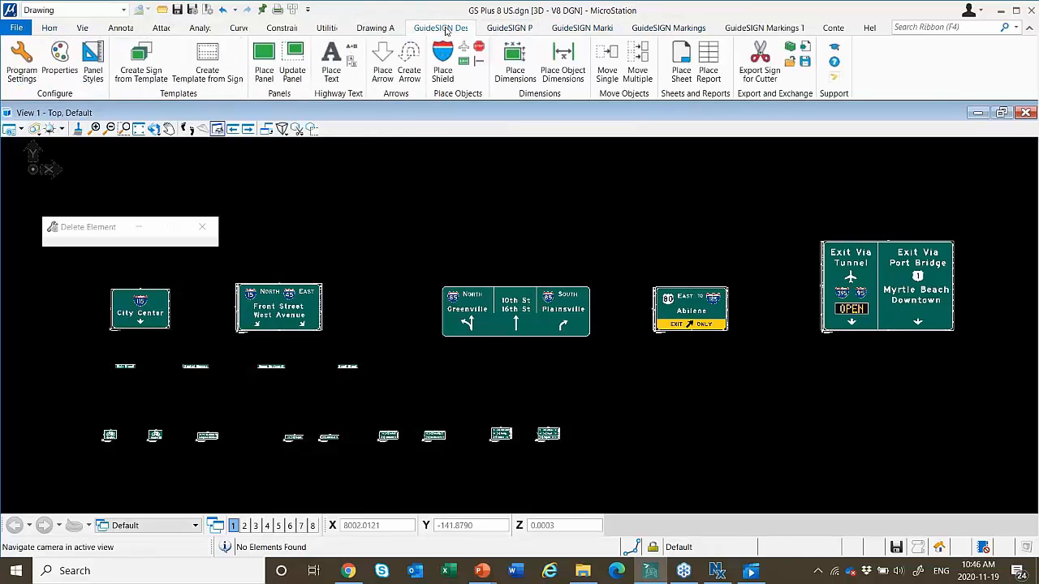
click(35, 65)
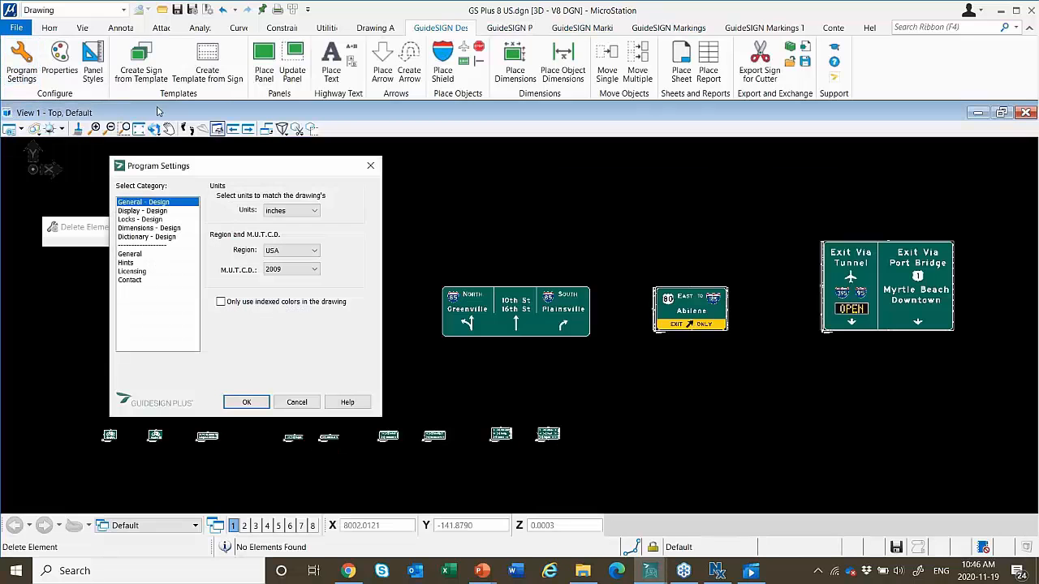
click(126, 228)
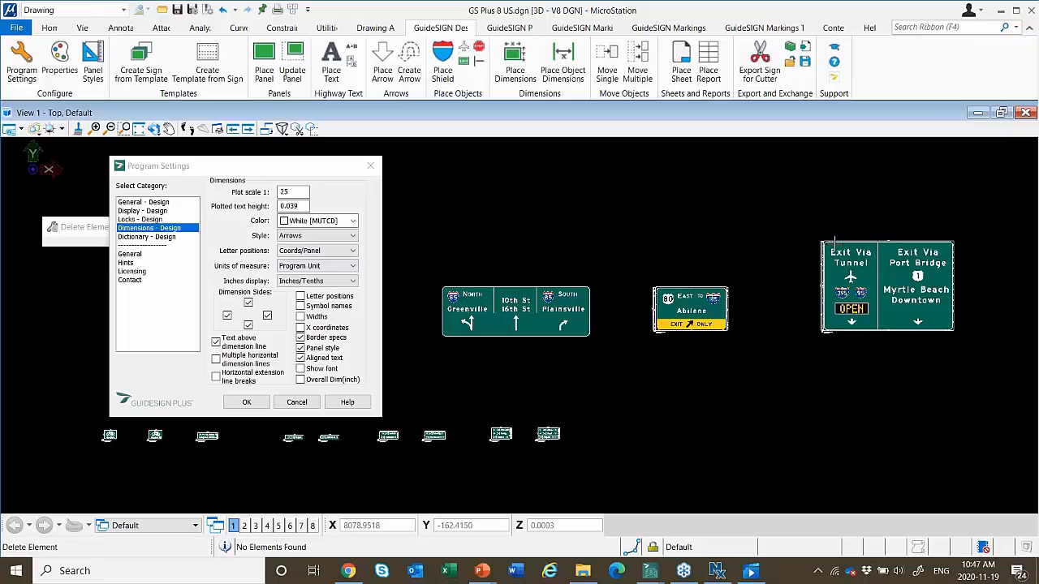
click(297, 403)
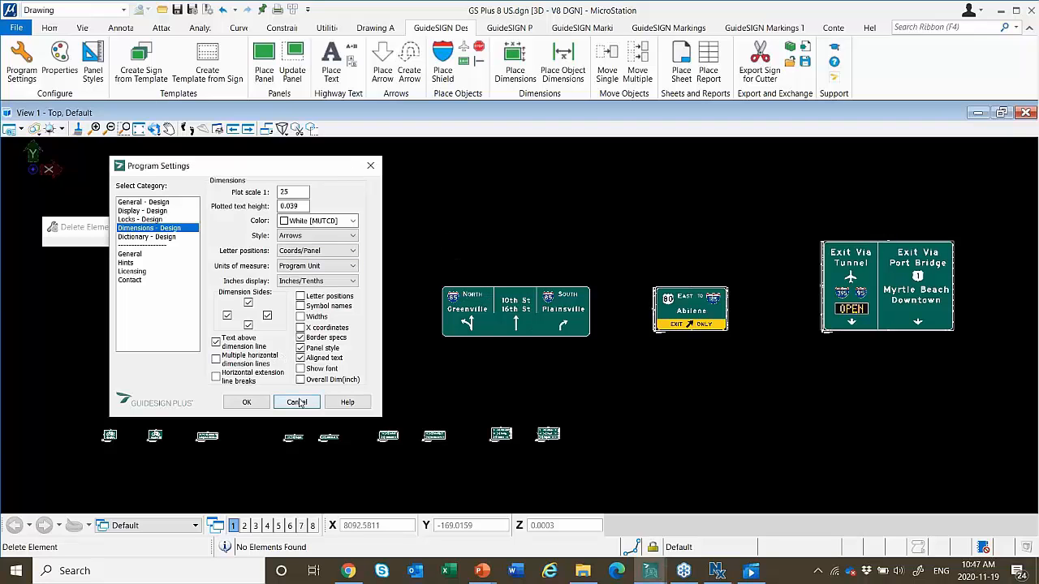
Generate a markings inquiry with the default basic options and place the quantity tables beside the marked intersection plan
scroll(357, 228, down, 6)
middle_drag(559, 230, 86, 286)
scroll(86, 286, down, 6)
scroll(305, 337, up, 8)
click(511, 28)
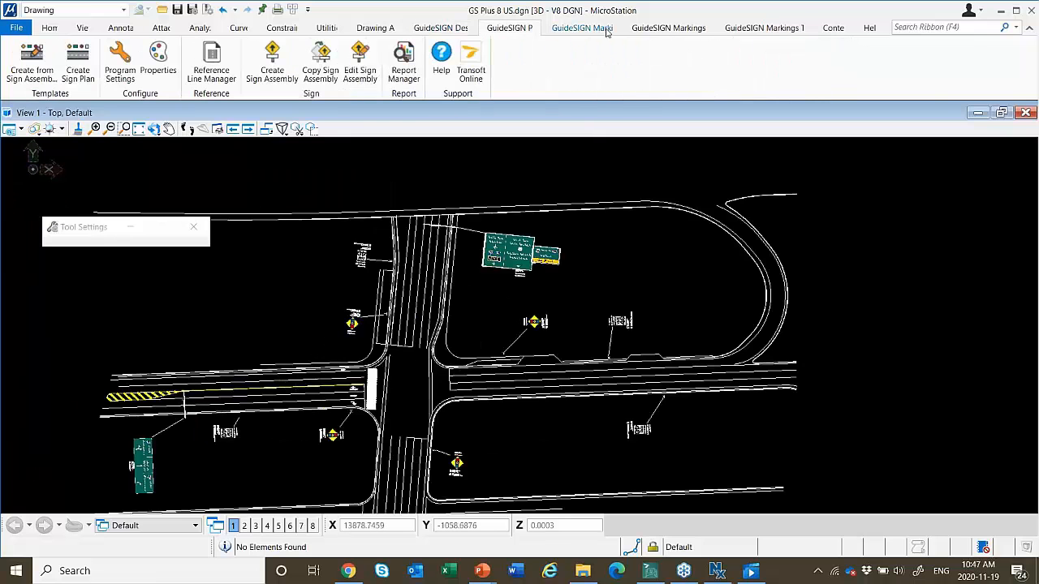
click(660, 31)
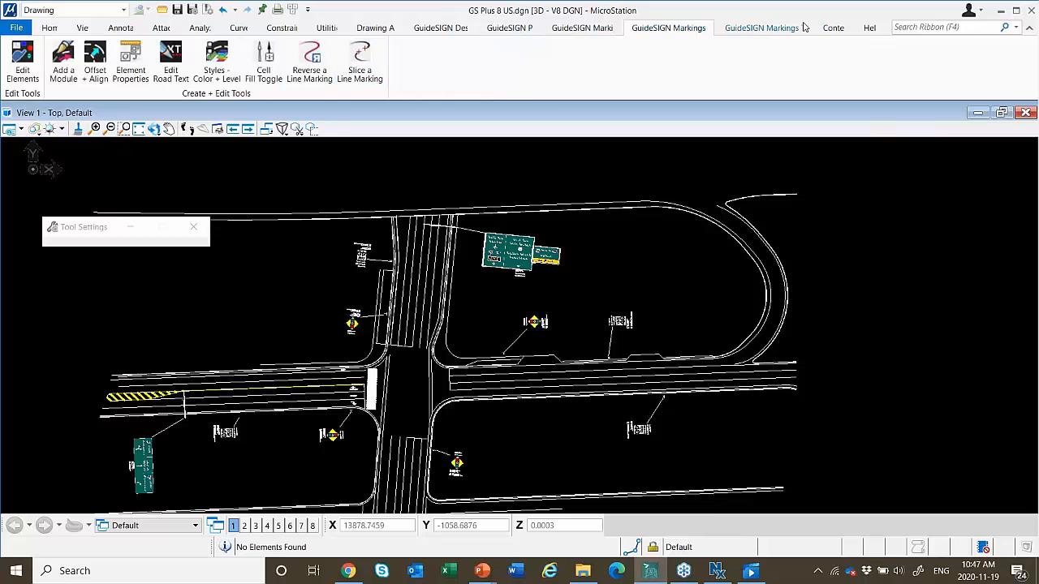
click(767, 28)
click(361, 69)
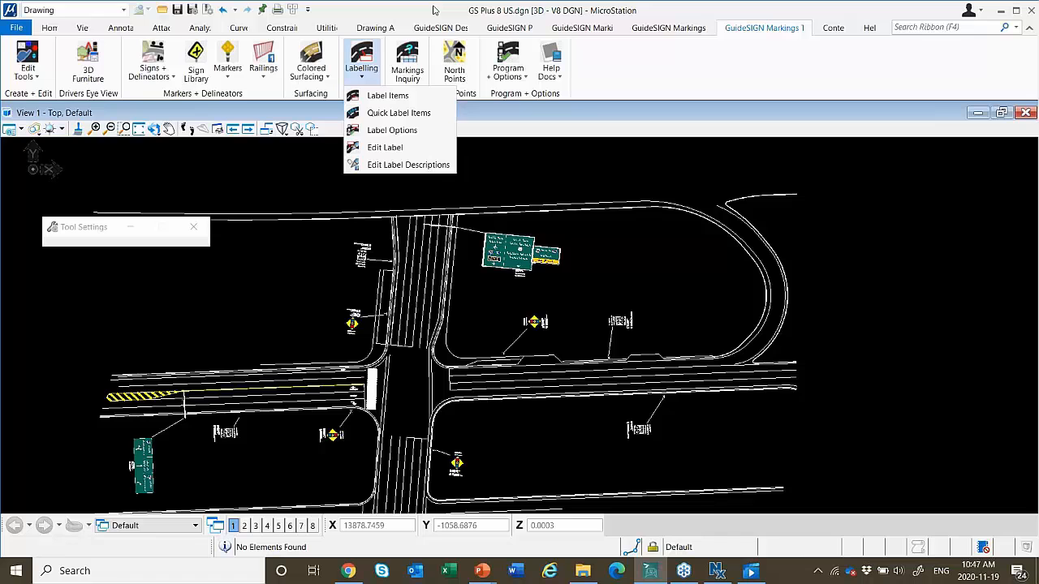
click(404, 62)
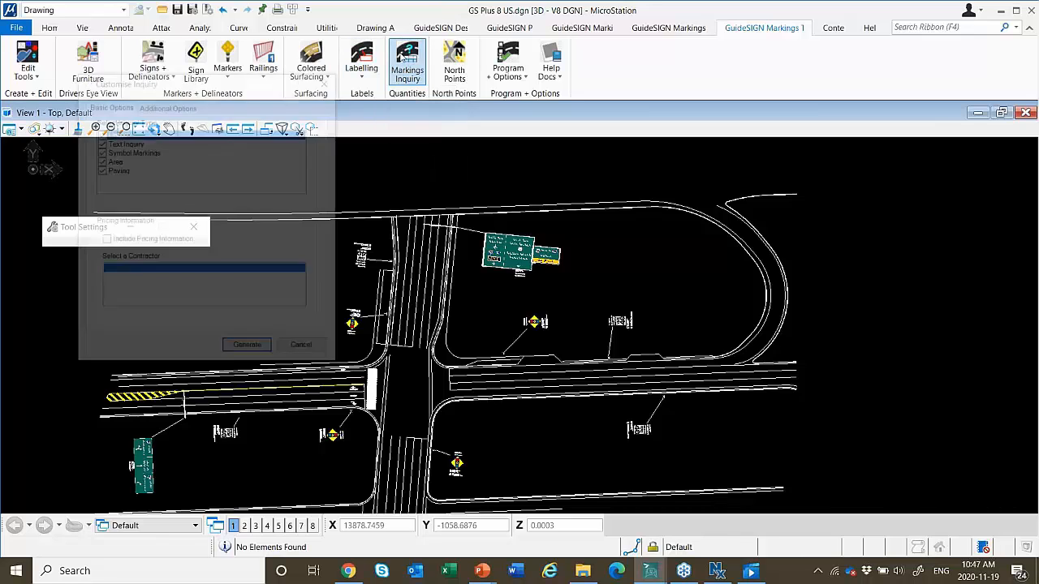
click(250, 349)
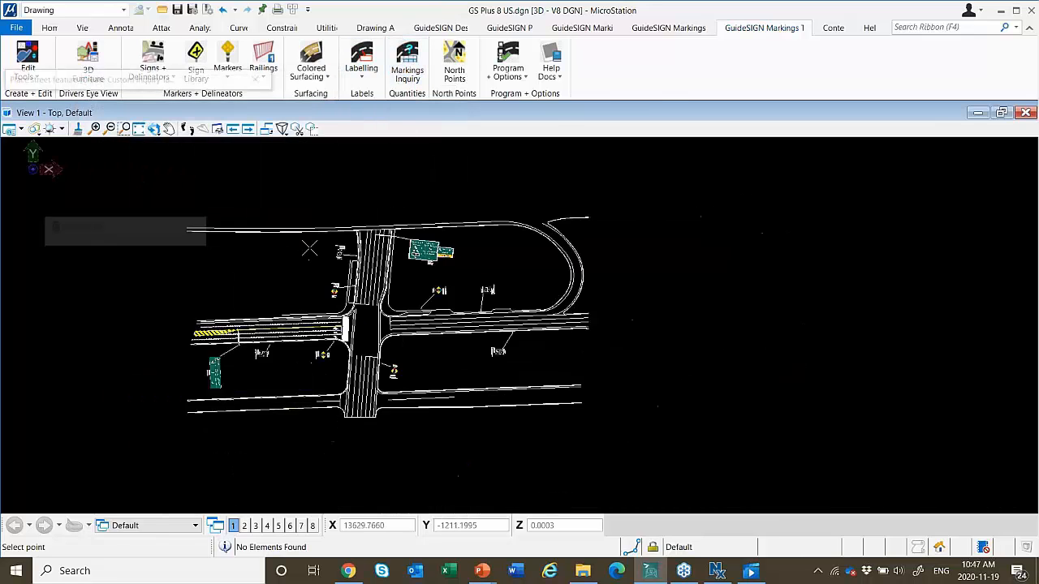
click(580, 272)
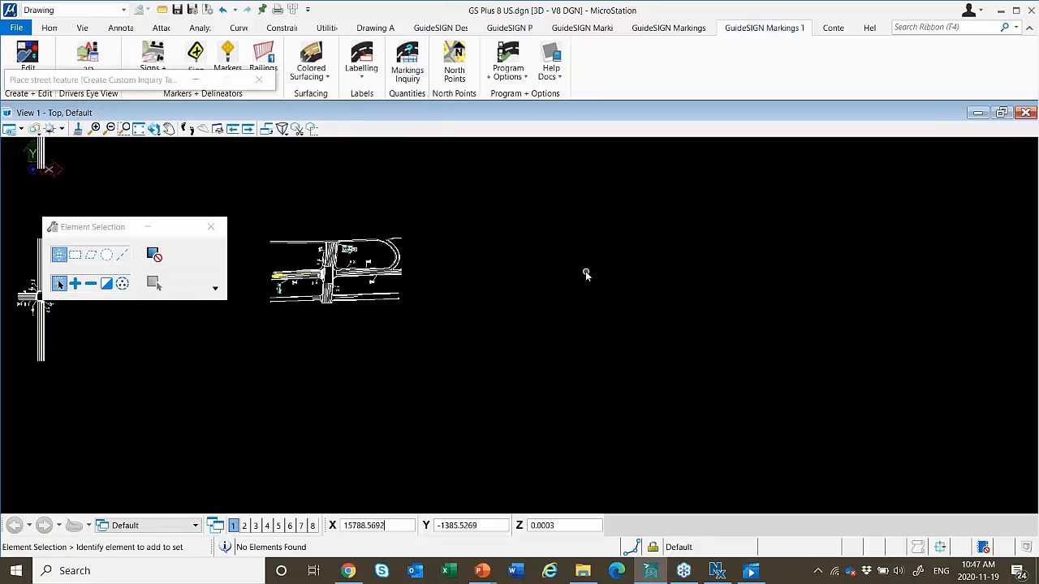
Examine the linear, symbol marking and area quantity tables beside the intersection plan
scroll(540, 281, up, 4)
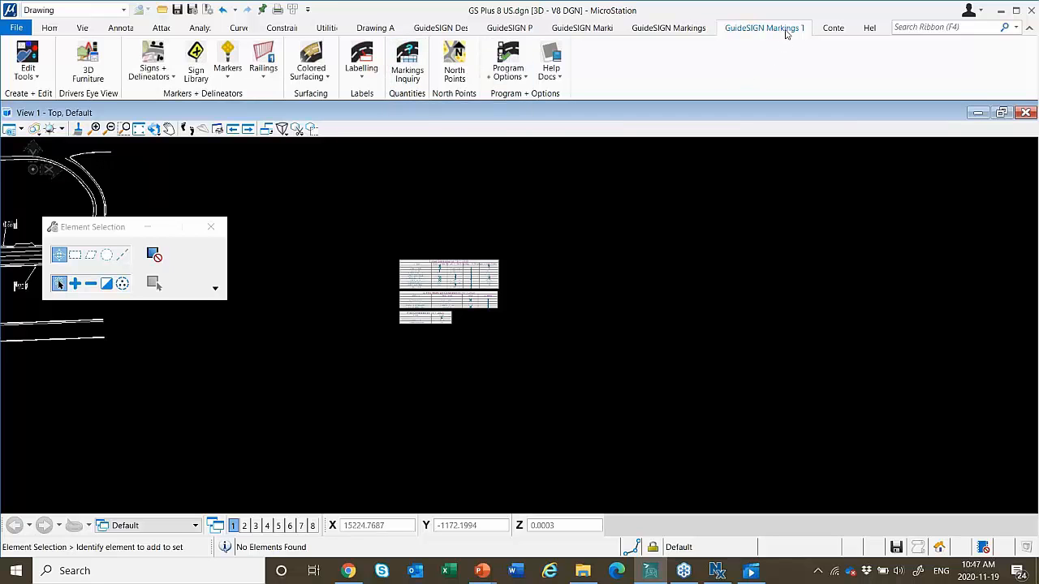
scroll(424, 280, up, 4)
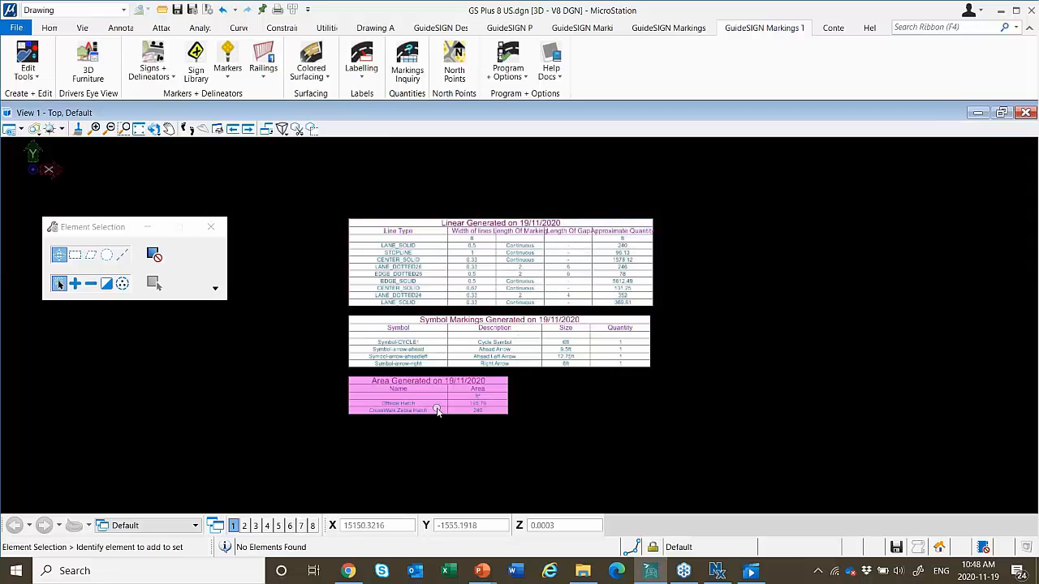
scroll(504, 395, down, 3)
scroll(289, 373, down, 3)
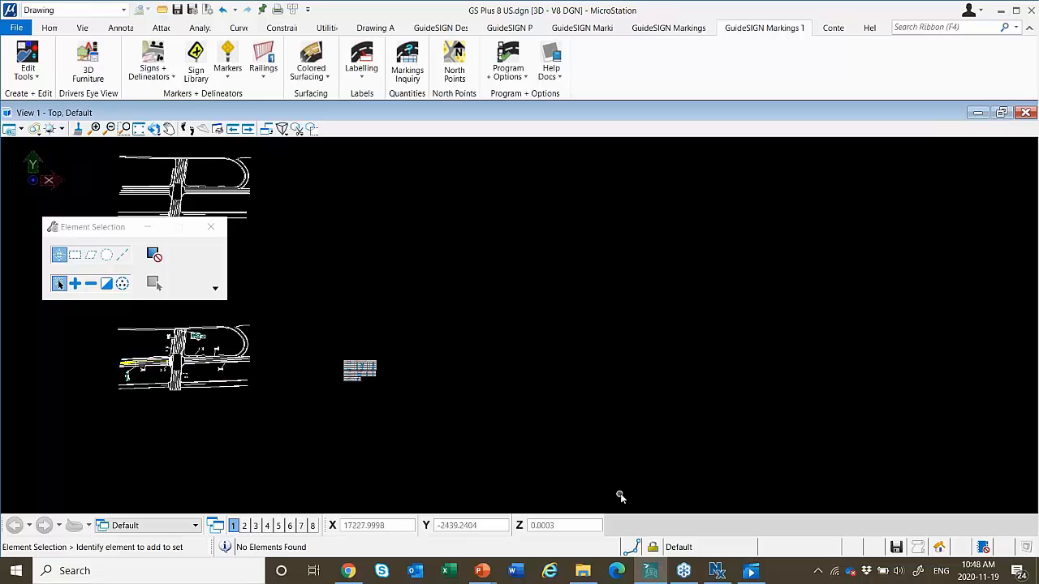
scroll(375, 366, up, 3)
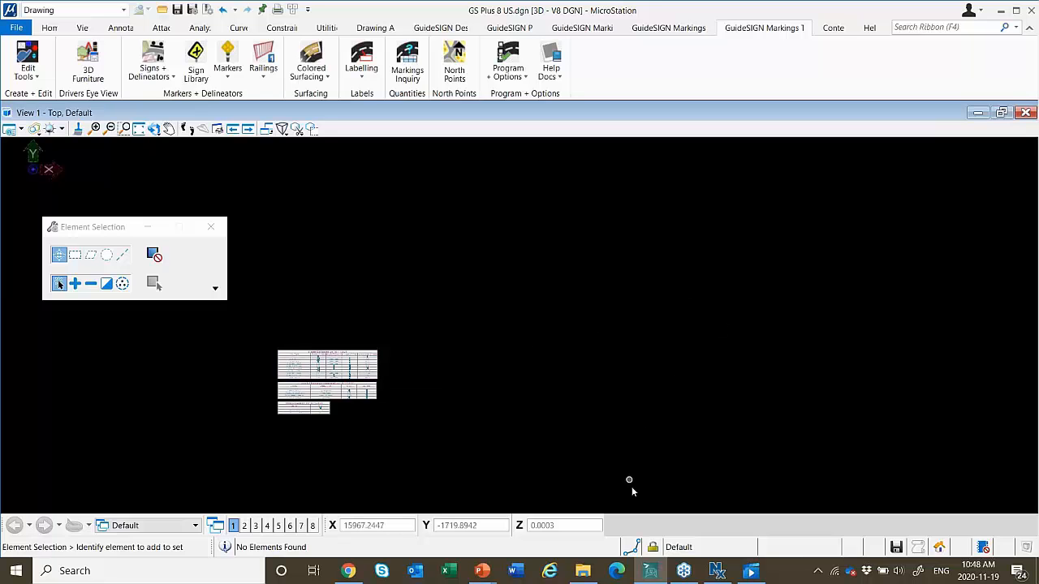
scroll(262, 341, up, 4)
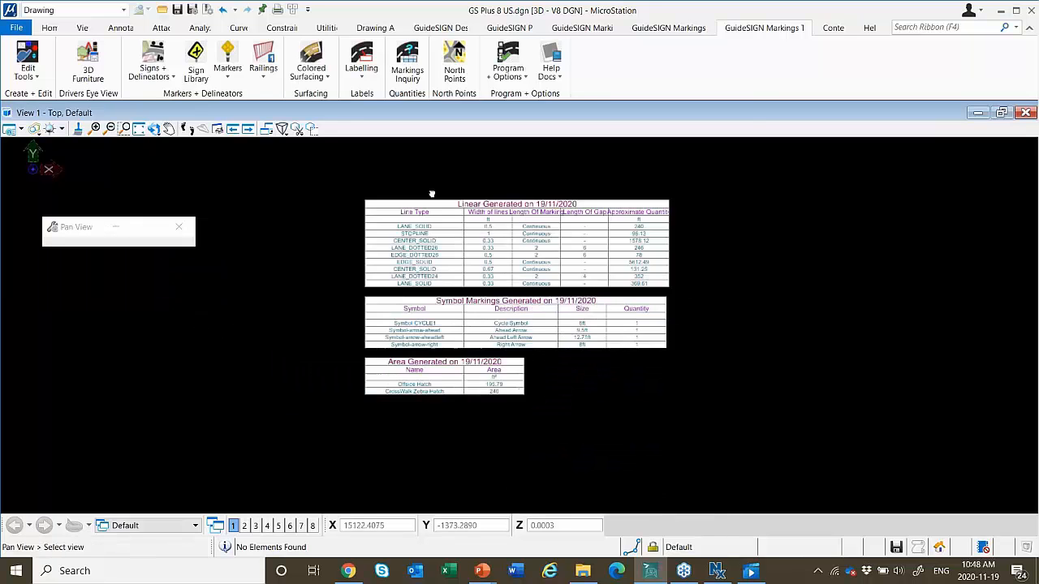
middle_drag(552, 334, 513, 357)
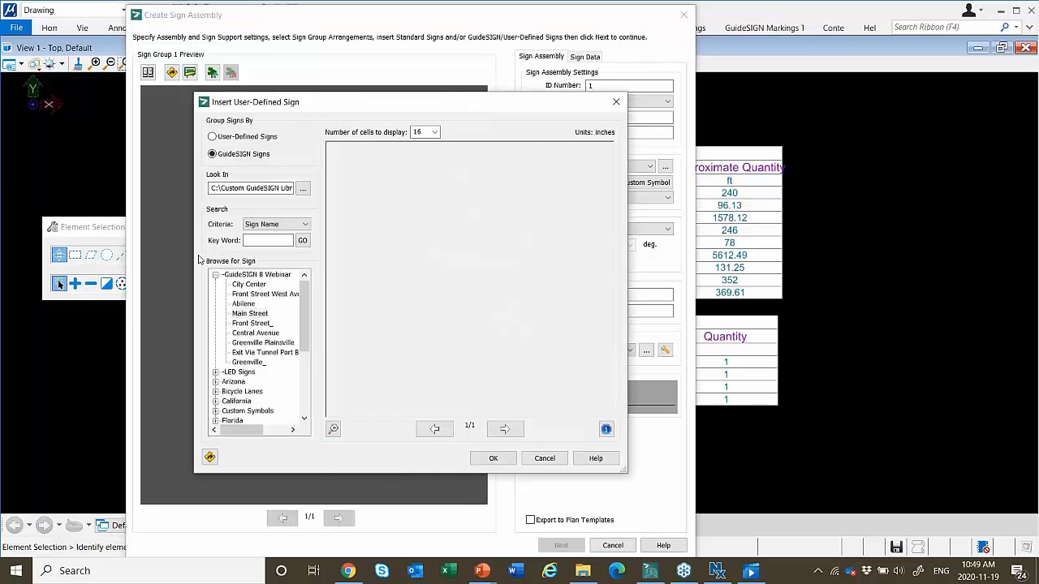
Insert the Exit Via Tunnel Port Bridge sign from the GuideSIGN 8 Webinar group into the sign assembly
click(244, 294)
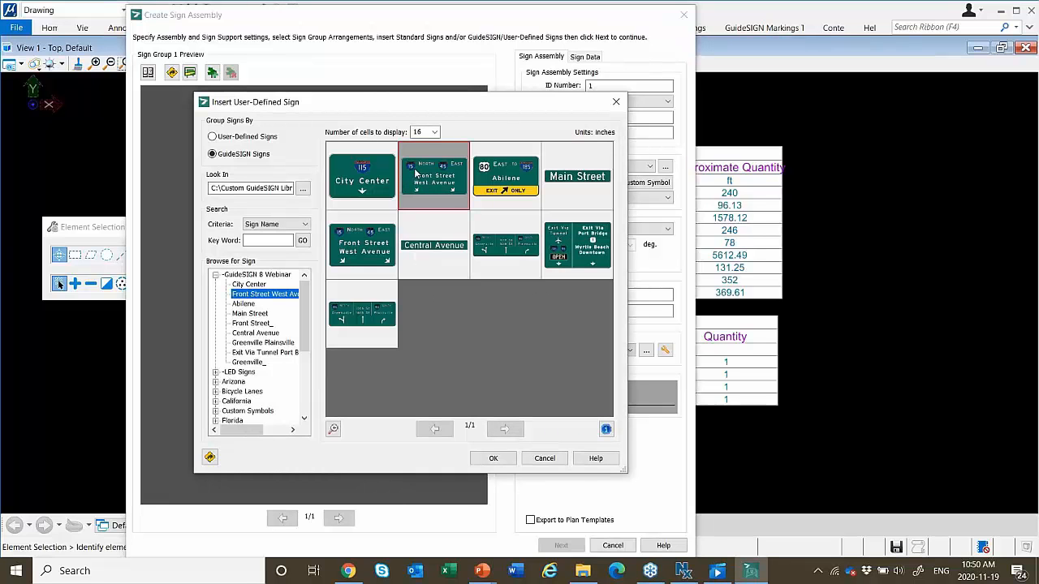
click(576, 253)
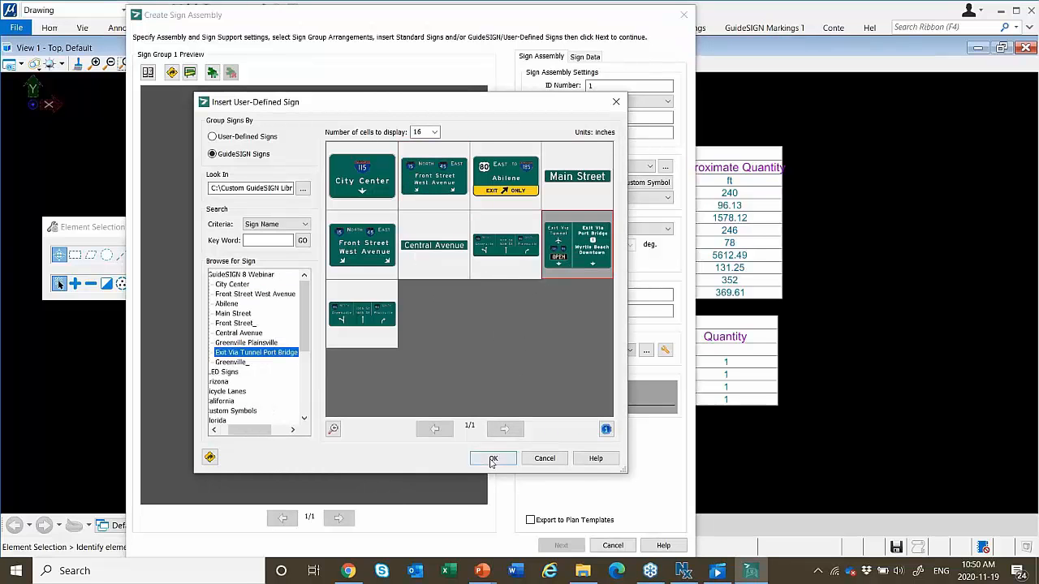
click(492, 459)
Review the rectangular truss parameters of the span sign support, and cancel them and the sign assembly without changes
click(558, 332)
click(479, 241)
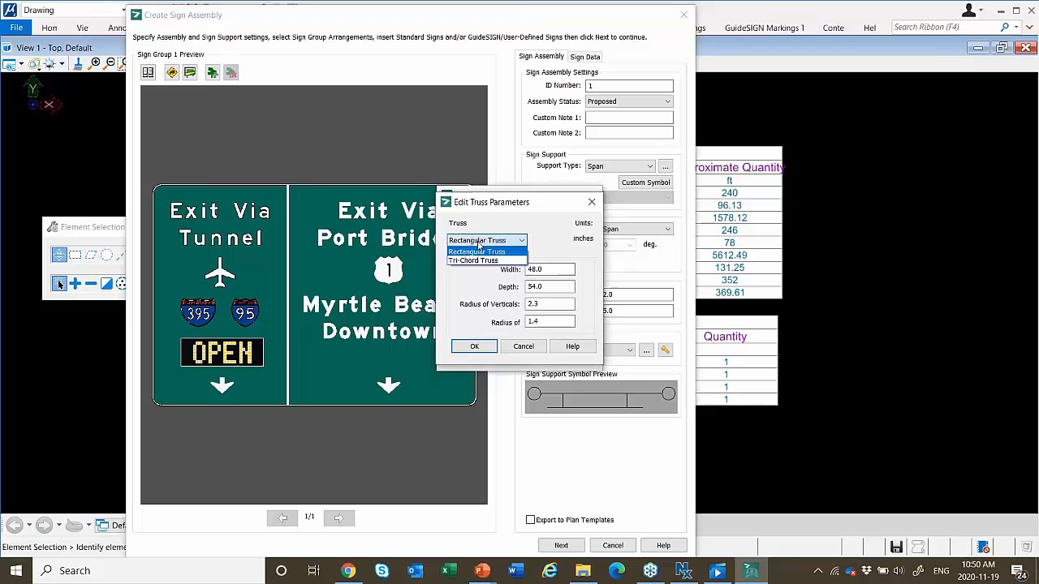
click(478, 251)
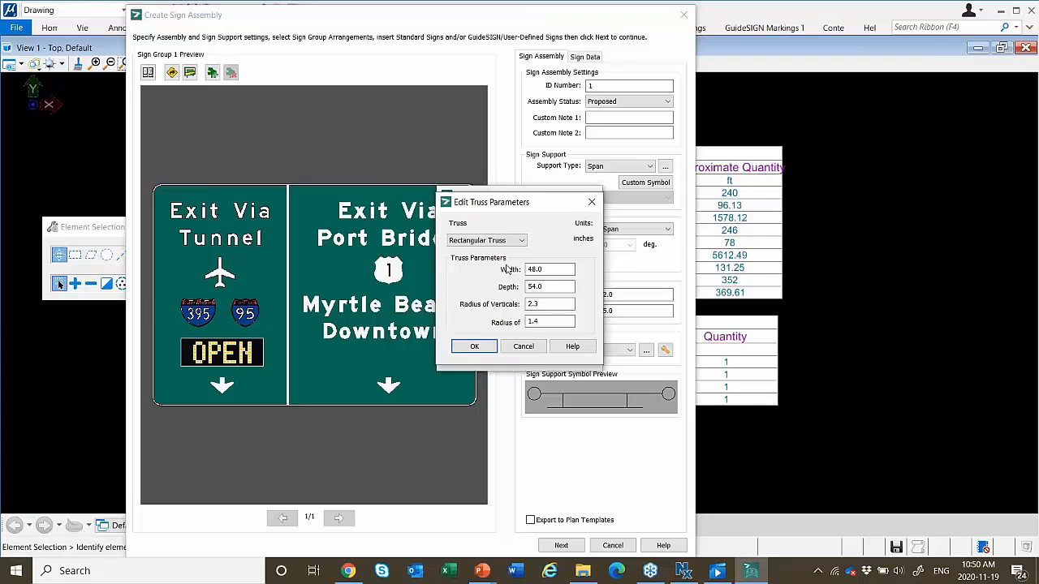
click(524, 346)
click(519, 358)
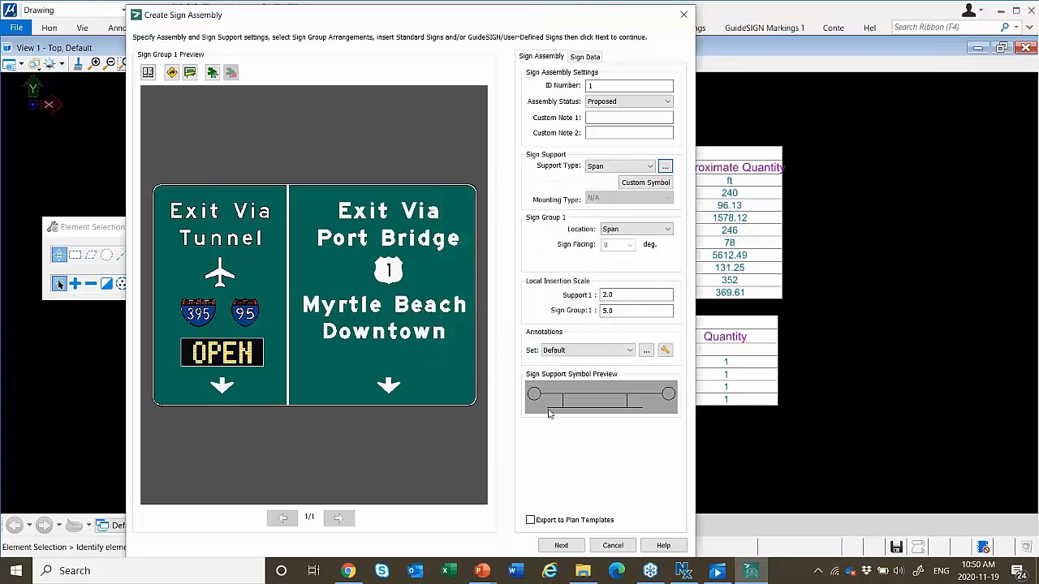
click(613, 546)
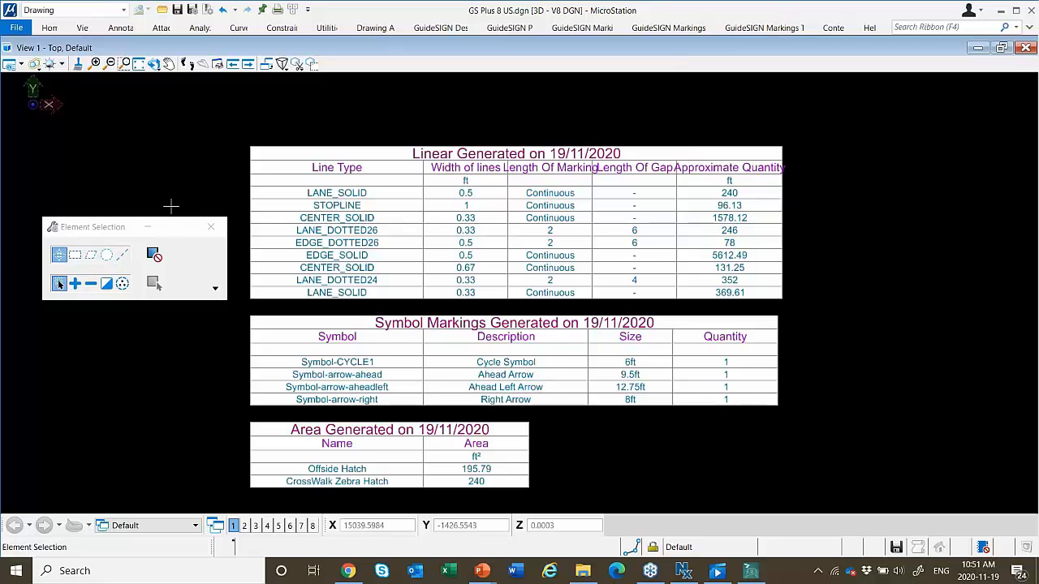
Expand the collapsed ribbon and bring all the intersection plans into view
double_click(58, 30)
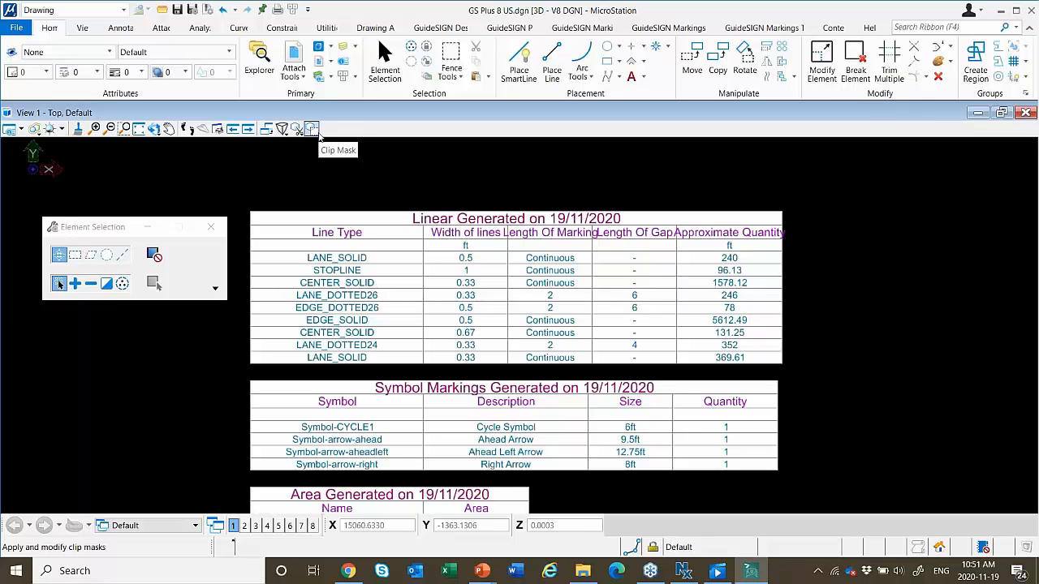
click(312, 130)
click(292, 233)
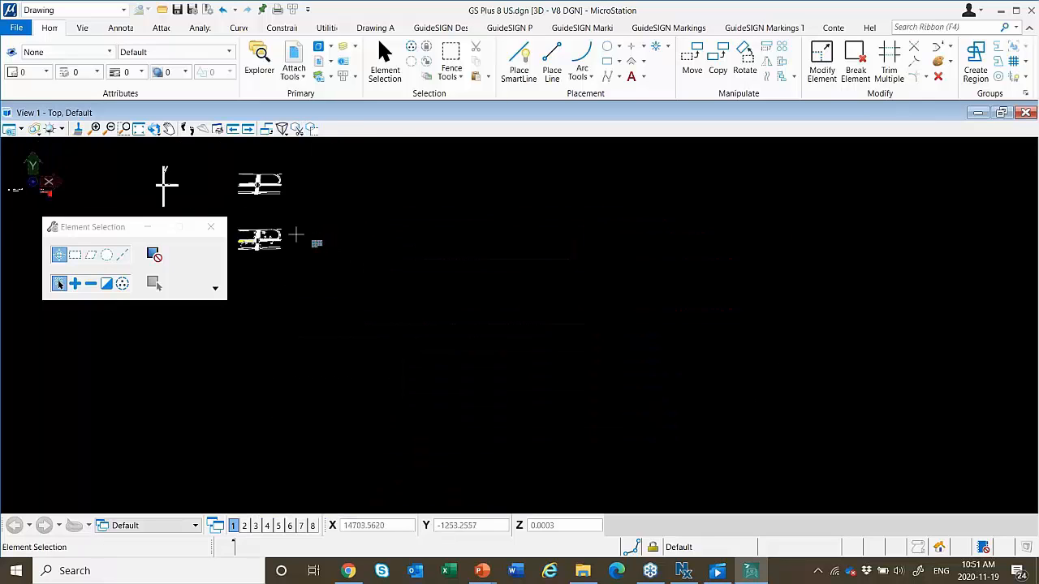
middle_drag(296, 234, 390, 283)
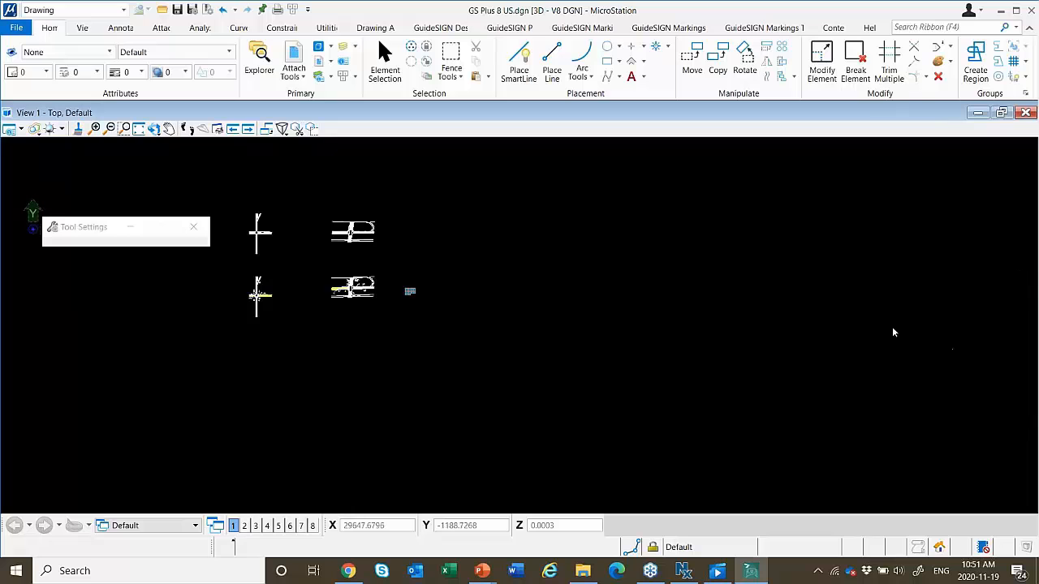
scroll(413, 203, up, 4)
middle_drag(352, 274, 603, 303)
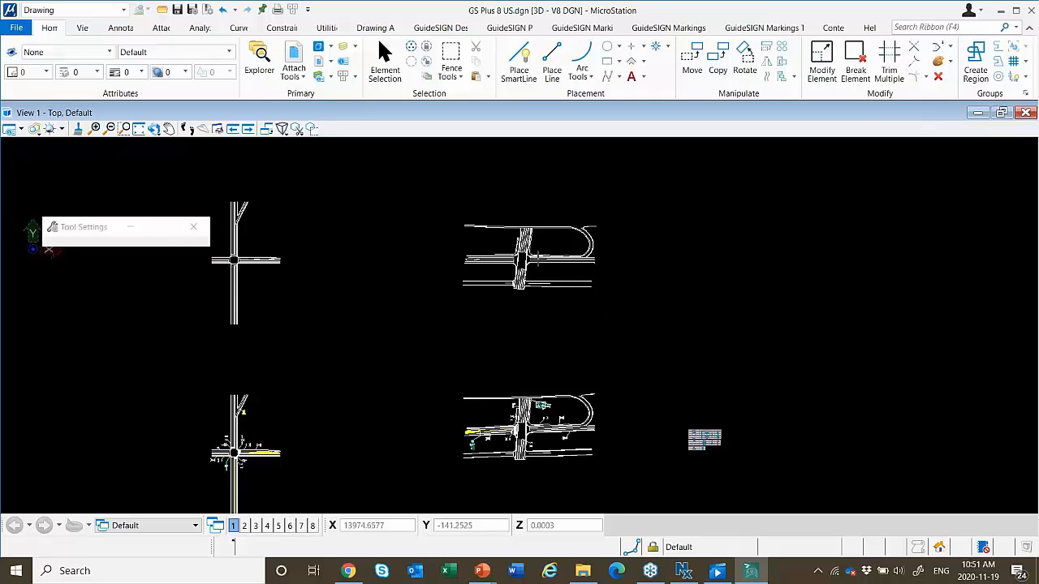
In the sign plan program settings, set the roadway placement units to meters and the region to CAN
click(465, 30)
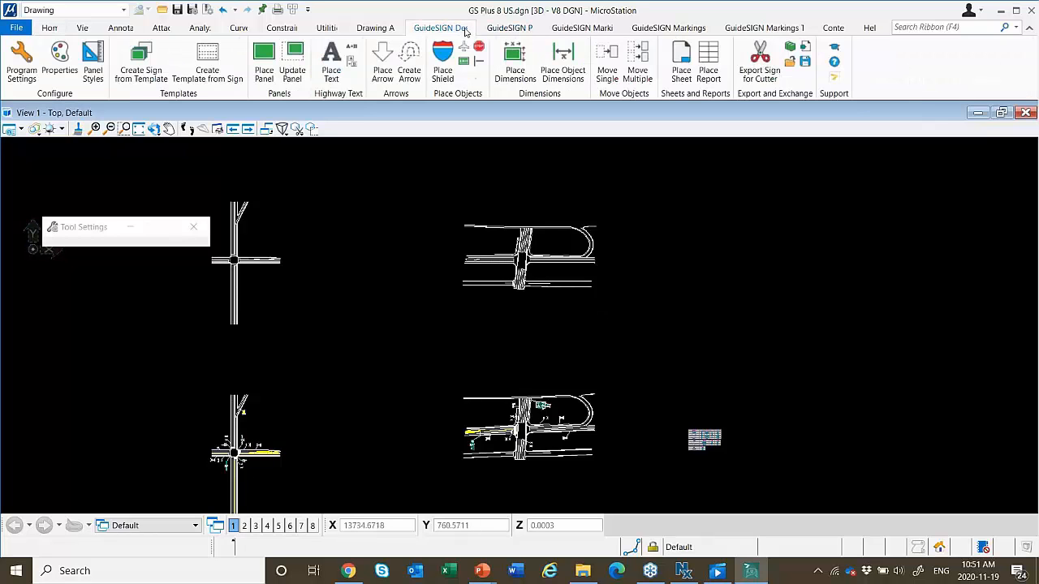
click(509, 27)
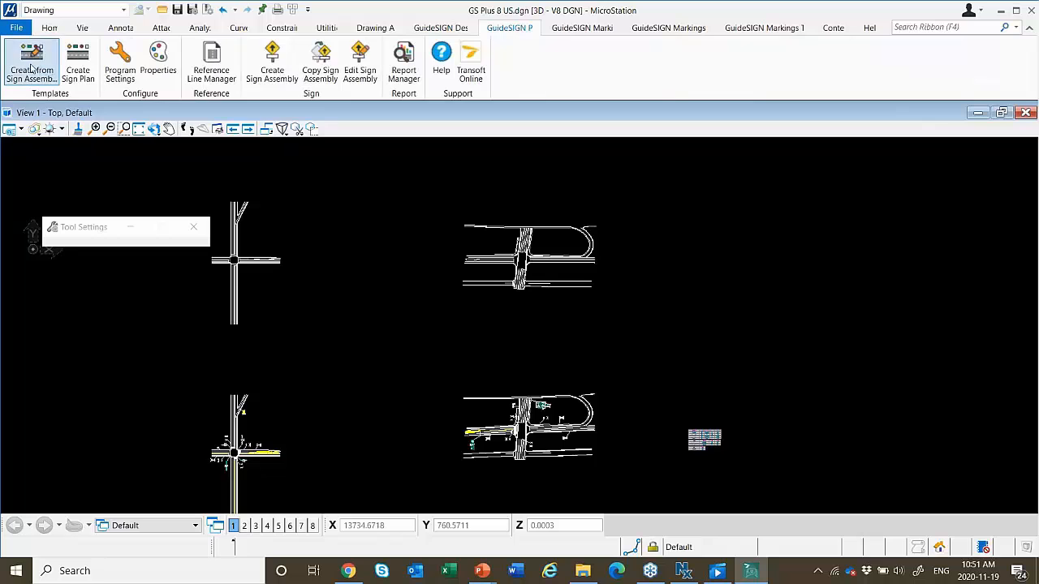
click(120, 61)
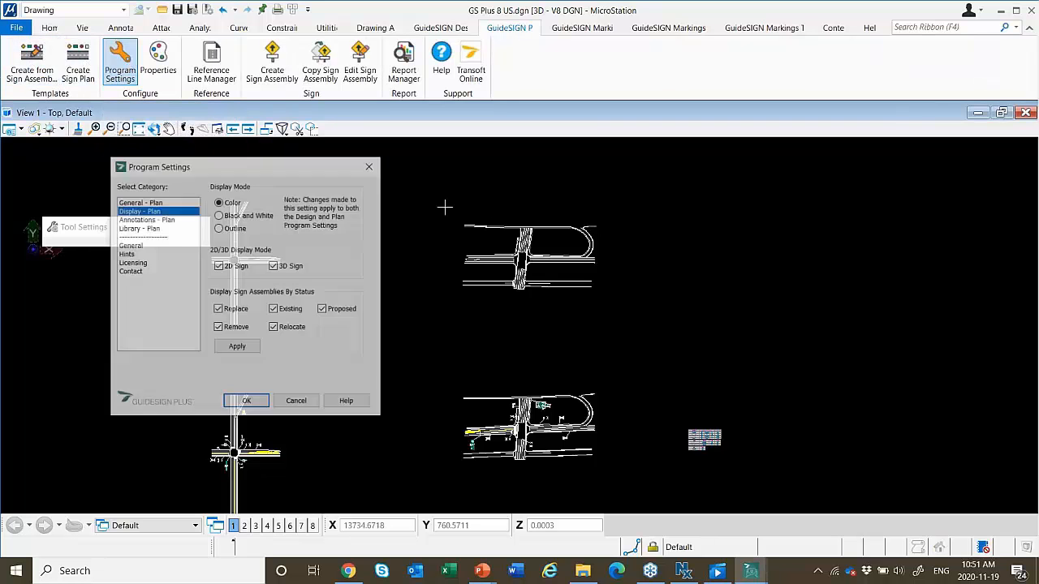
click(160, 202)
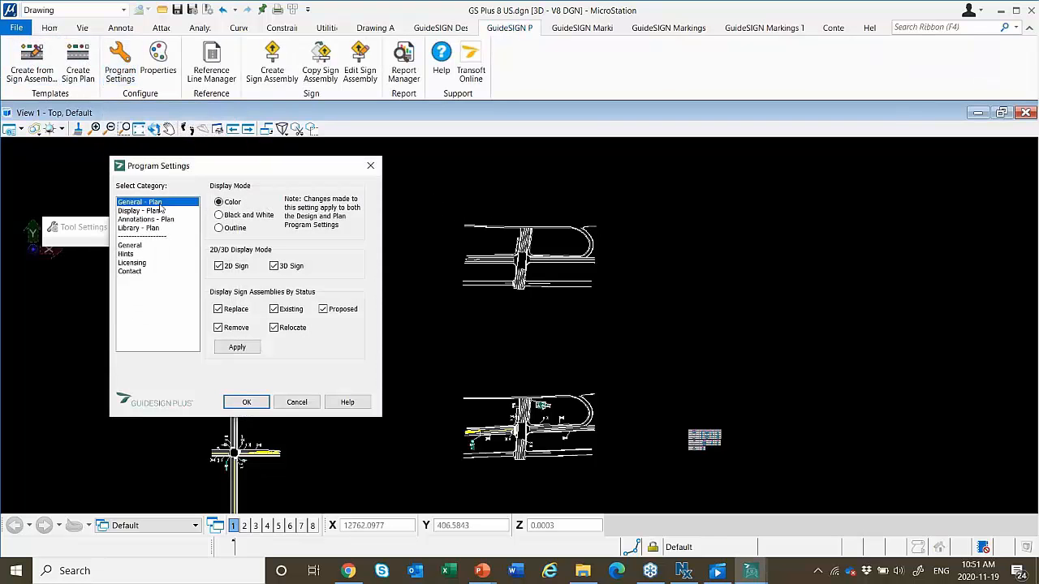
click(330, 203)
click(321, 229)
click(330, 249)
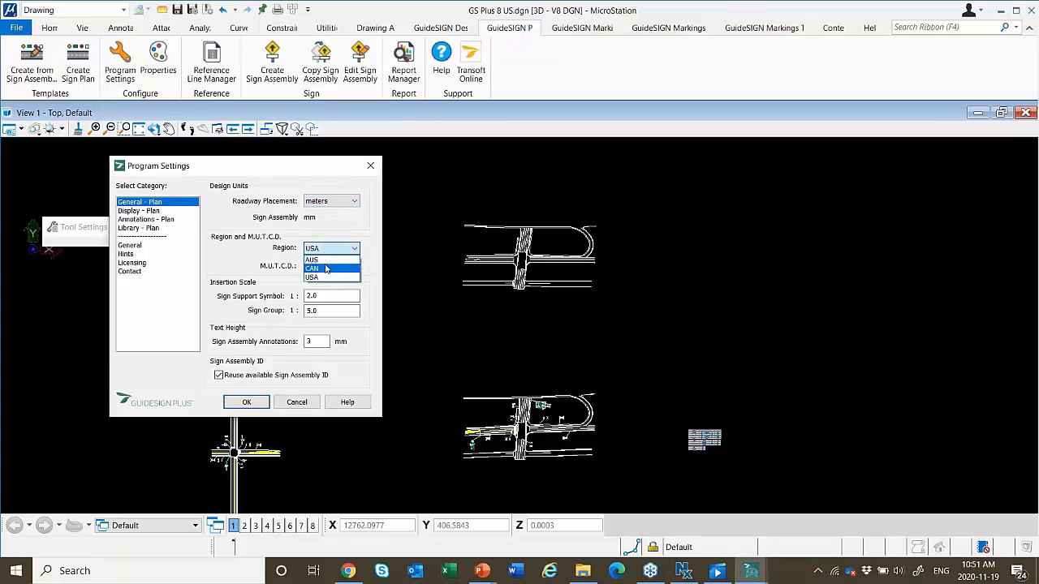
click(328, 270)
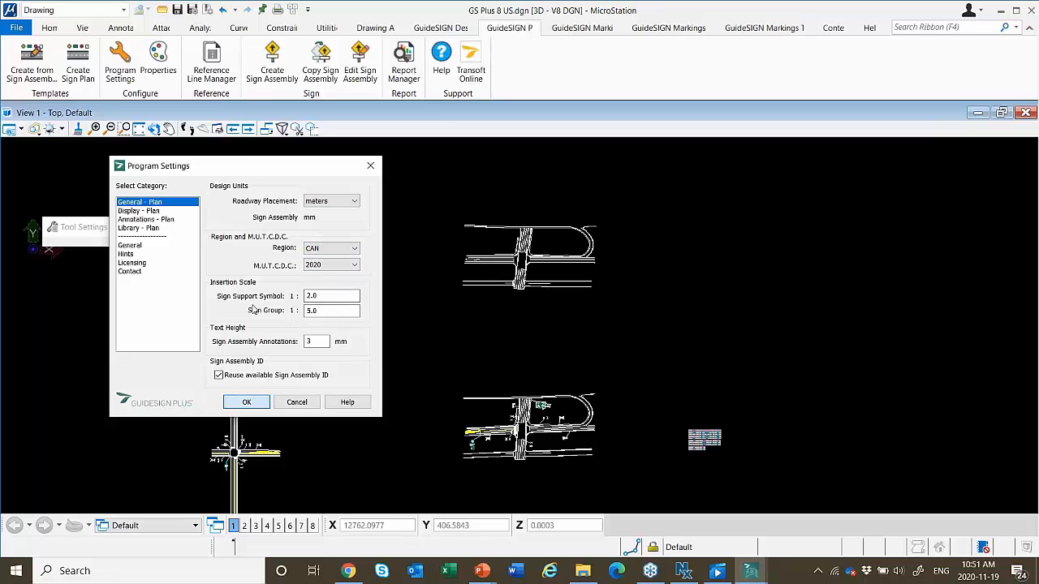
click(246, 402)
Start a new sign assembly without adopting the drawing's master units, and open the Canadian standard sign libraries
click(273, 70)
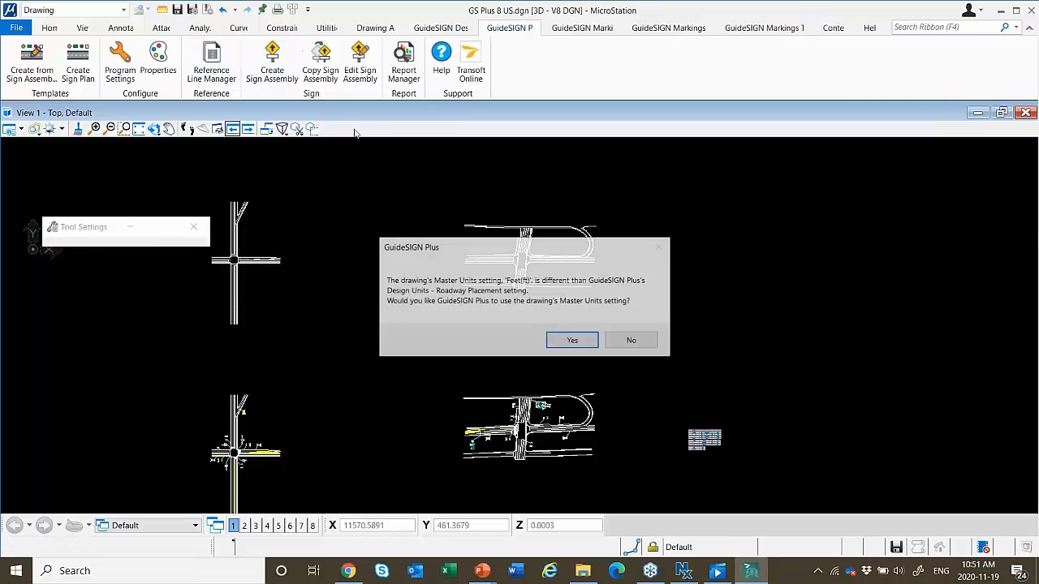
click(629, 341)
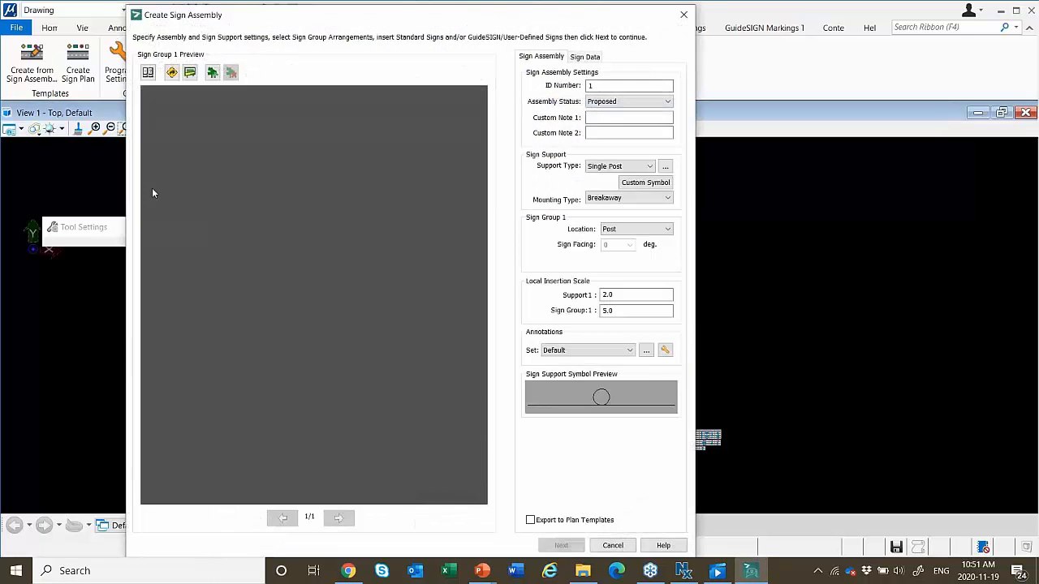
click(172, 71)
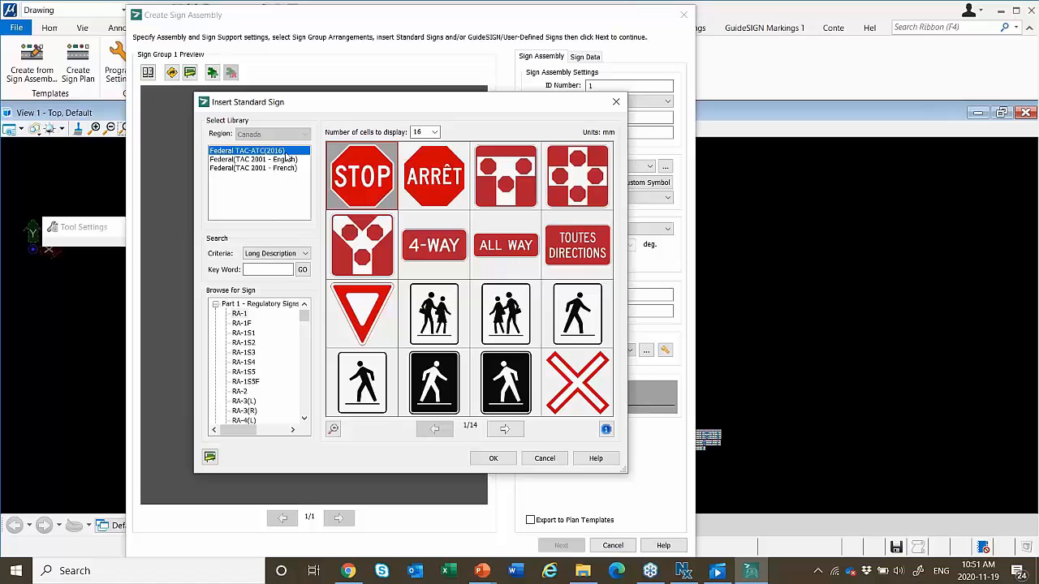
Browse the first two pages of the Federal TAC-ATC(2016) sign library, and cancel the sign insertion and the sign assembly
click(569, 253)
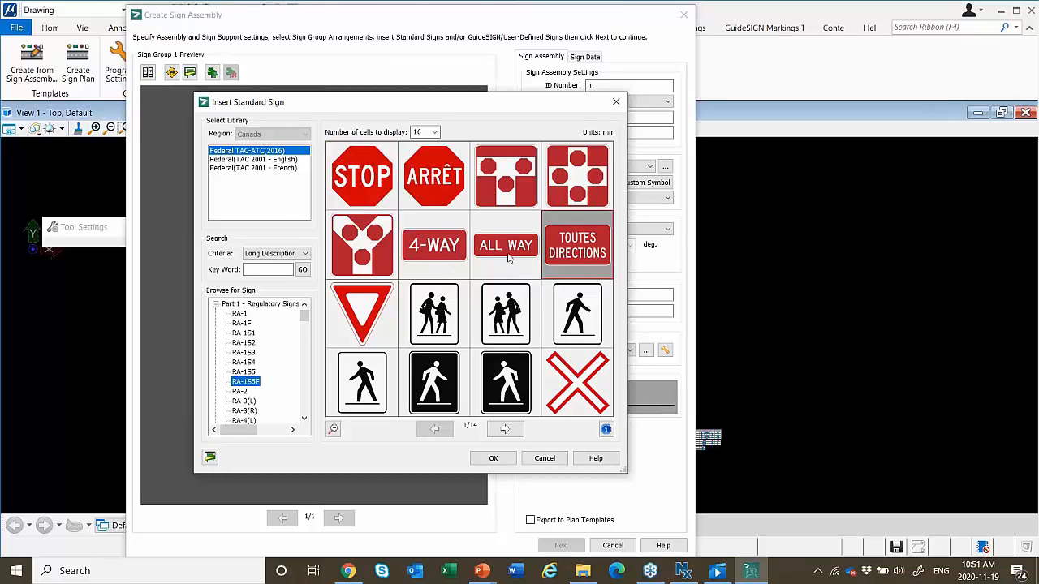
click(504, 429)
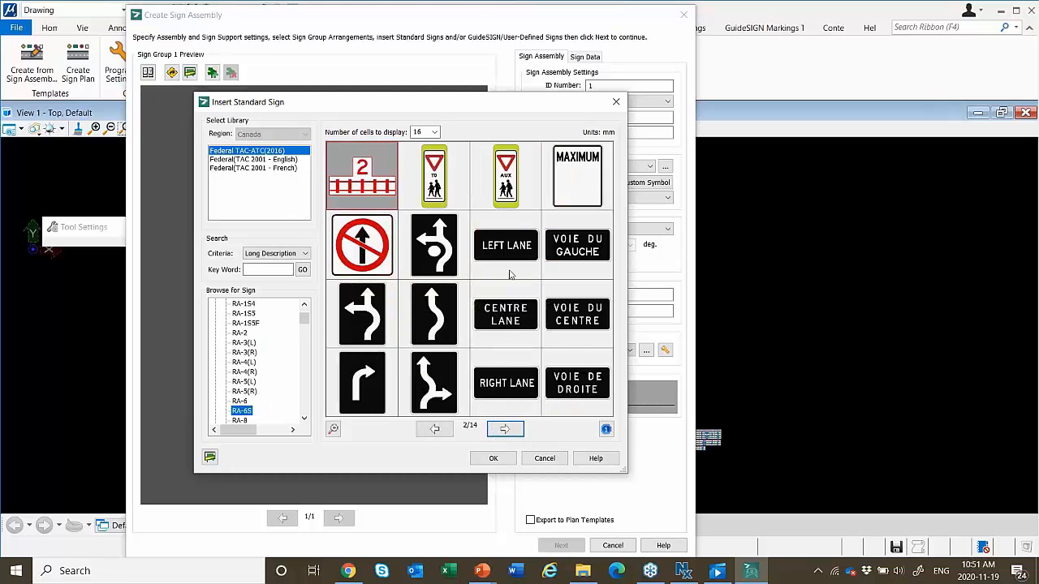
click(605, 315)
click(563, 390)
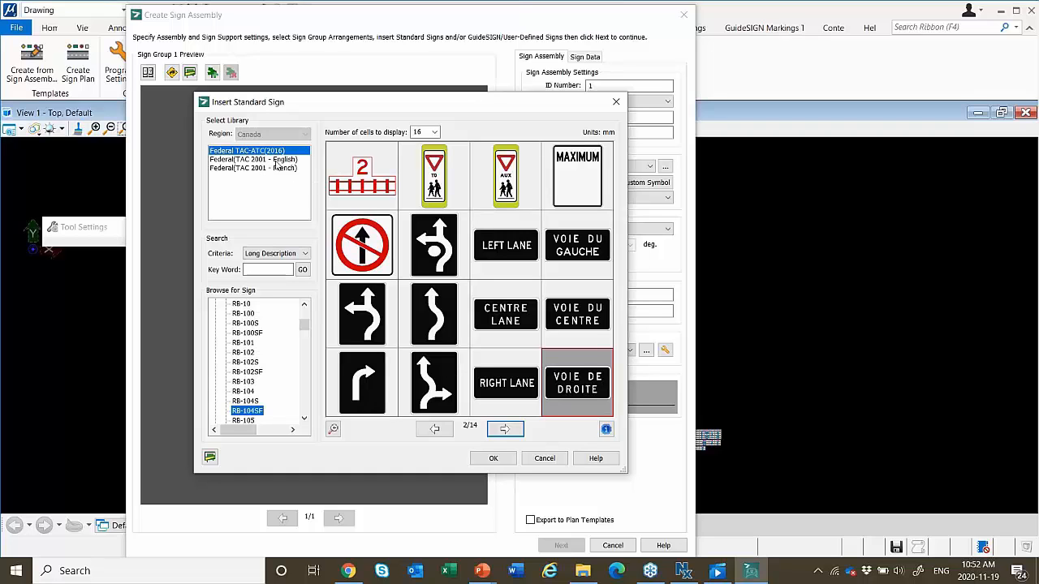
click(275, 151)
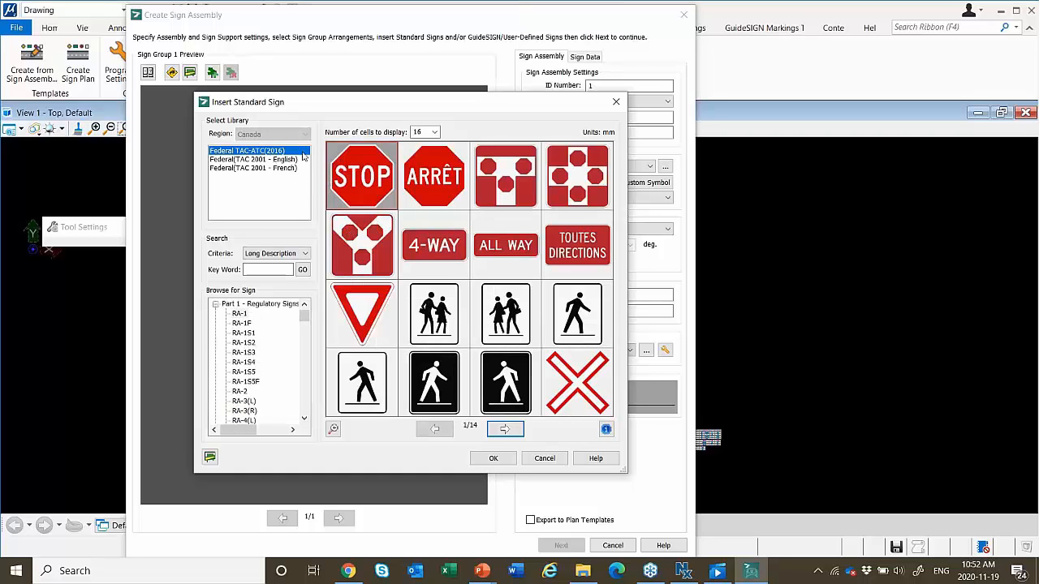
click(542, 459)
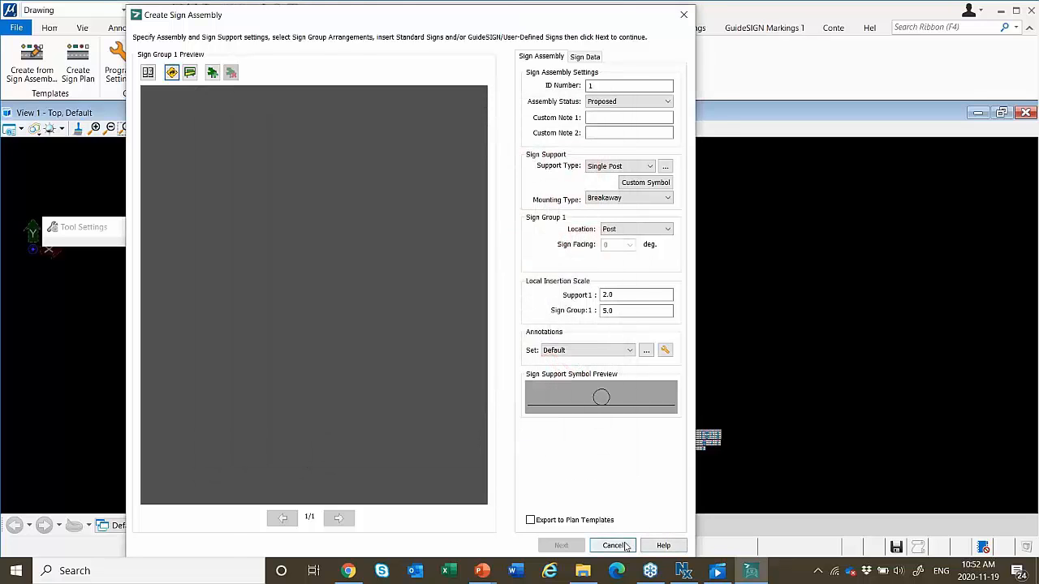
click(613, 546)
Go to the guide sign designs in the drawing, and set the drawing units to mm in the guide sign design program settings
scroll(448, 336, down, 6)
scroll(332, 320, up, 6)
scroll(301, 354, up, 6)
scroll(309, 310, up, 6)
scroll(341, 310, down, 4)
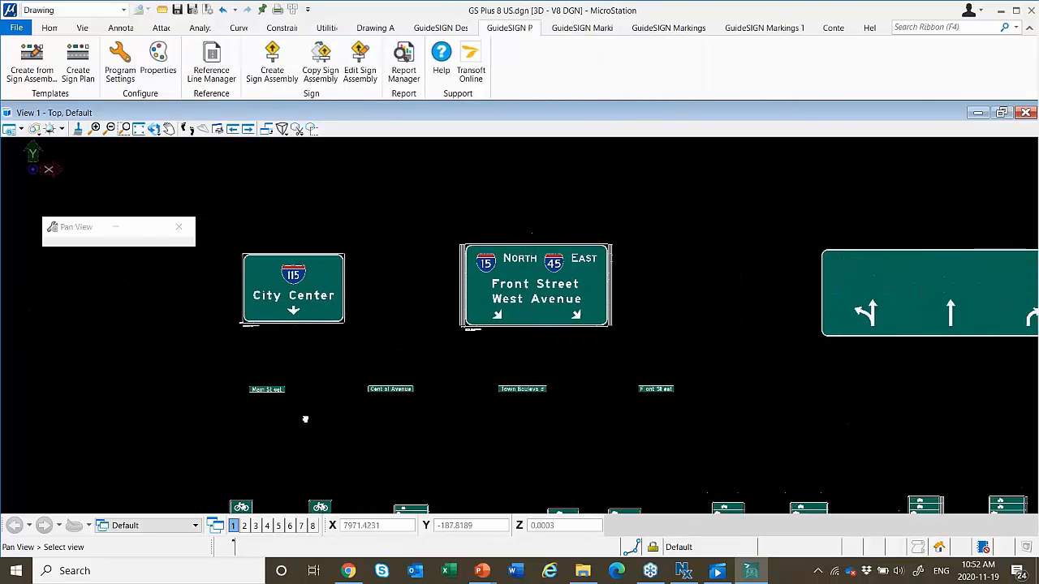
scroll(430, 333, up, 4)
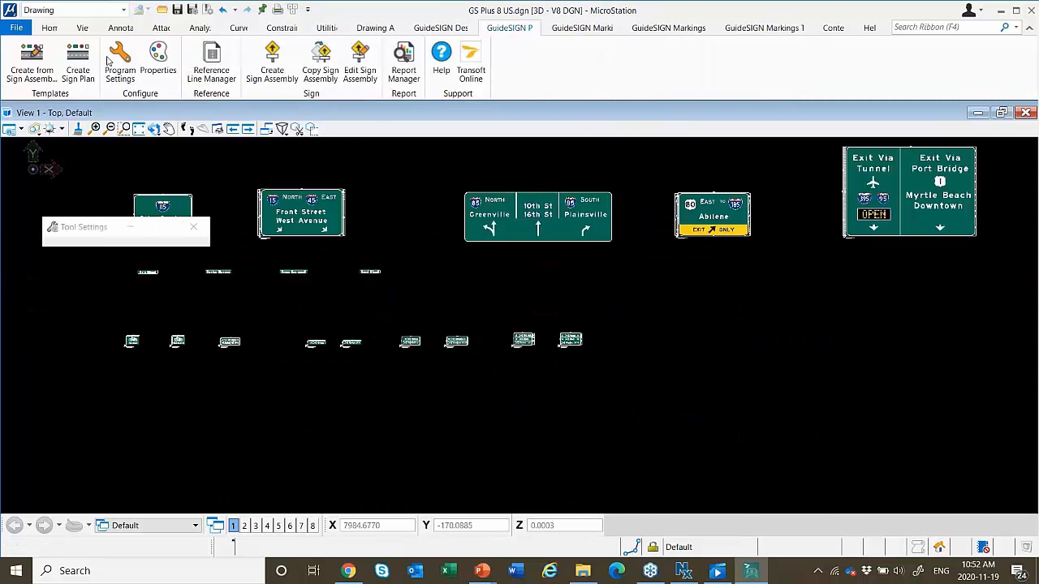
click(441, 27)
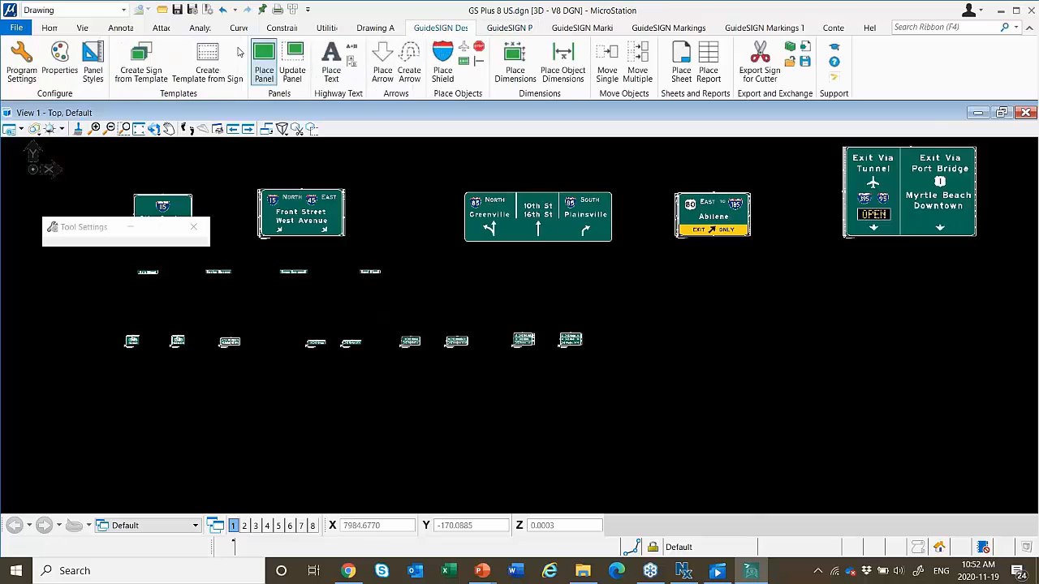
click(21, 61)
click(291, 211)
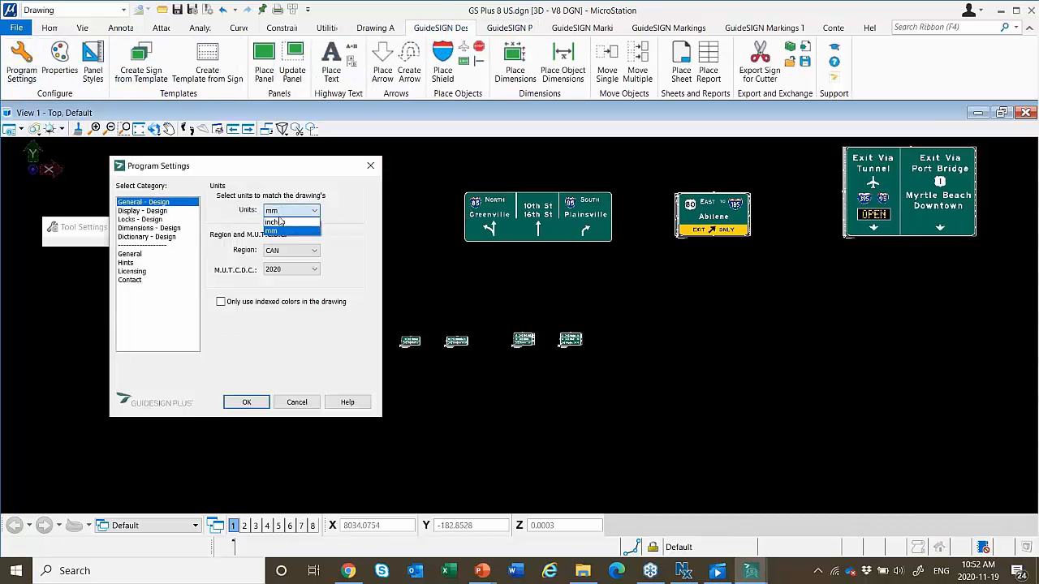
click(280, 231)
click(281, 211)
click(287, 230)
click(246, 402)
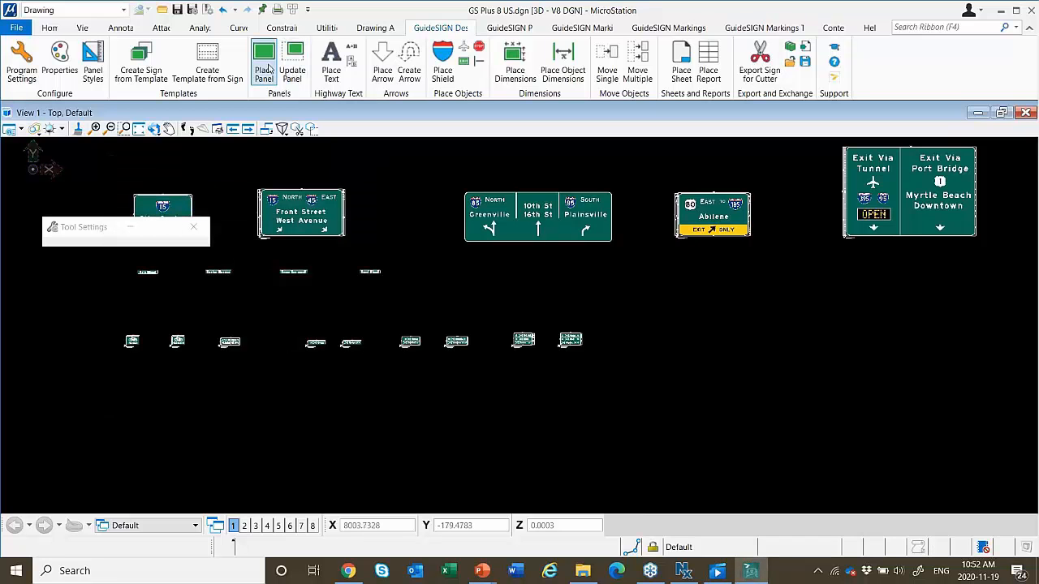
Accept guide_exp_advance_b as the current panel style and place a new 3000 by 2000 mm overhead panel below the existing guide signs
click(93, 65)
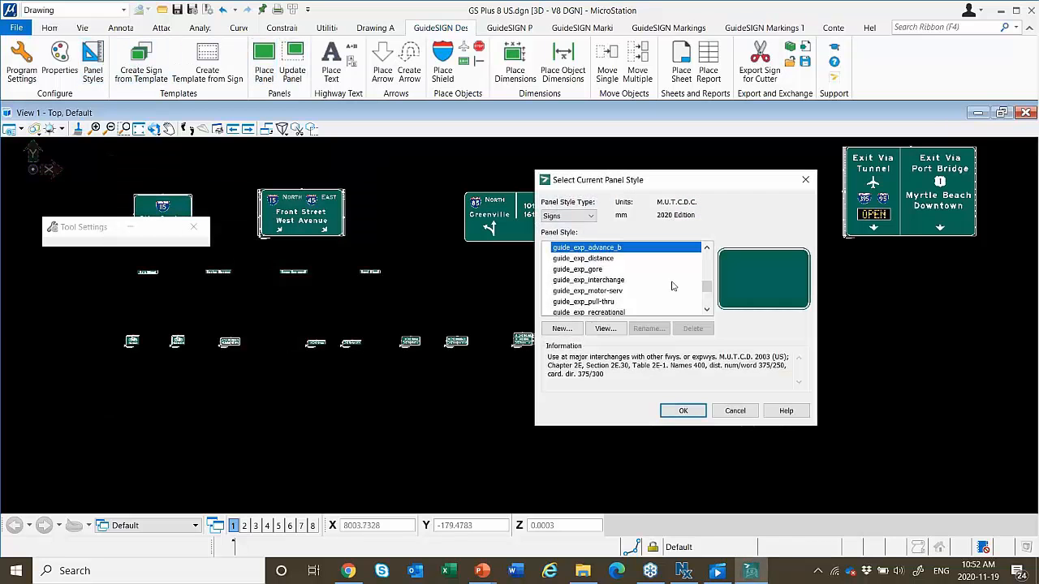
drag(642, 178, 488, 163)
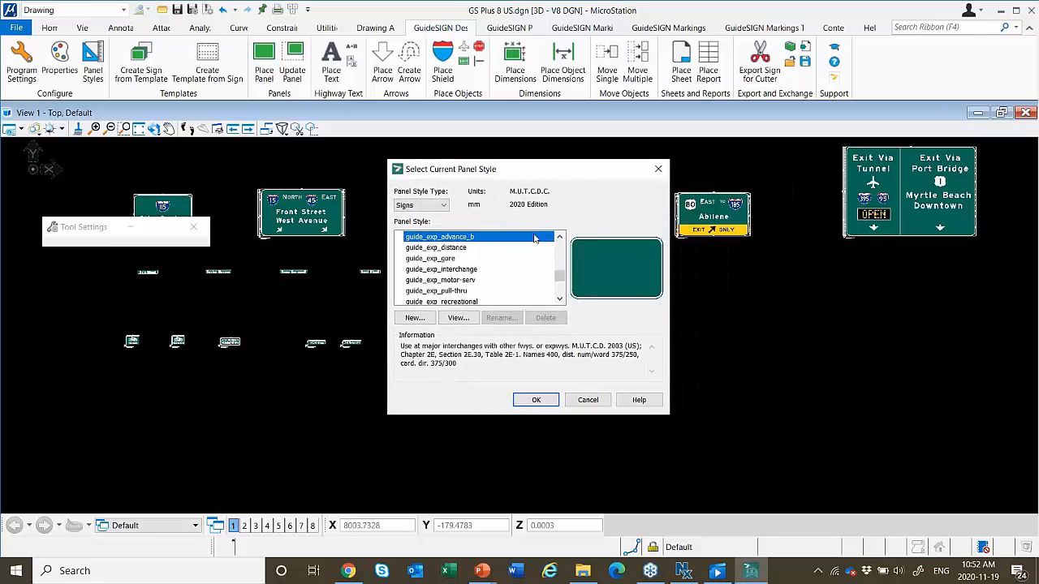
click(536, 398)
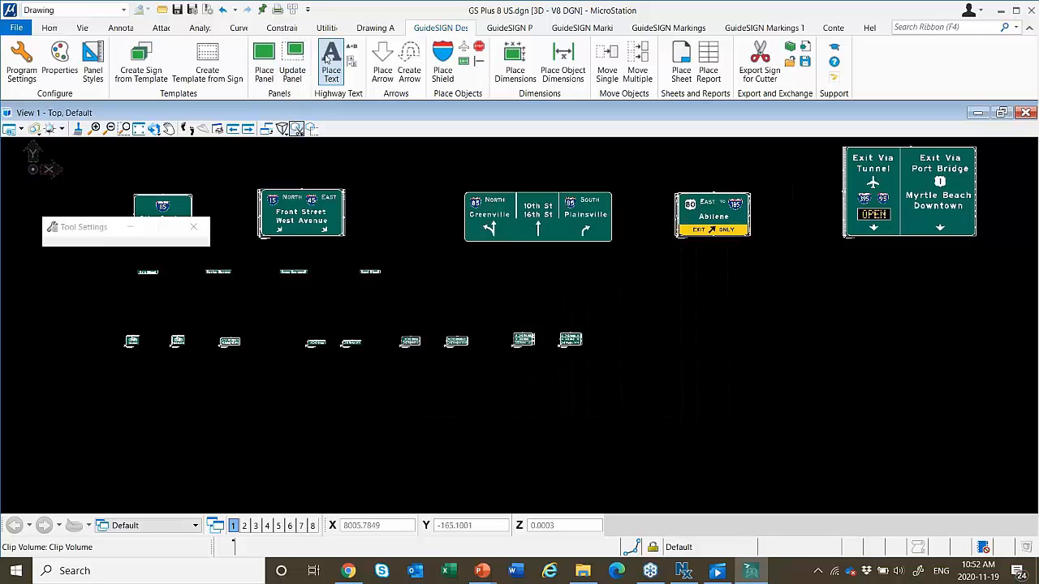
click(264, 65)
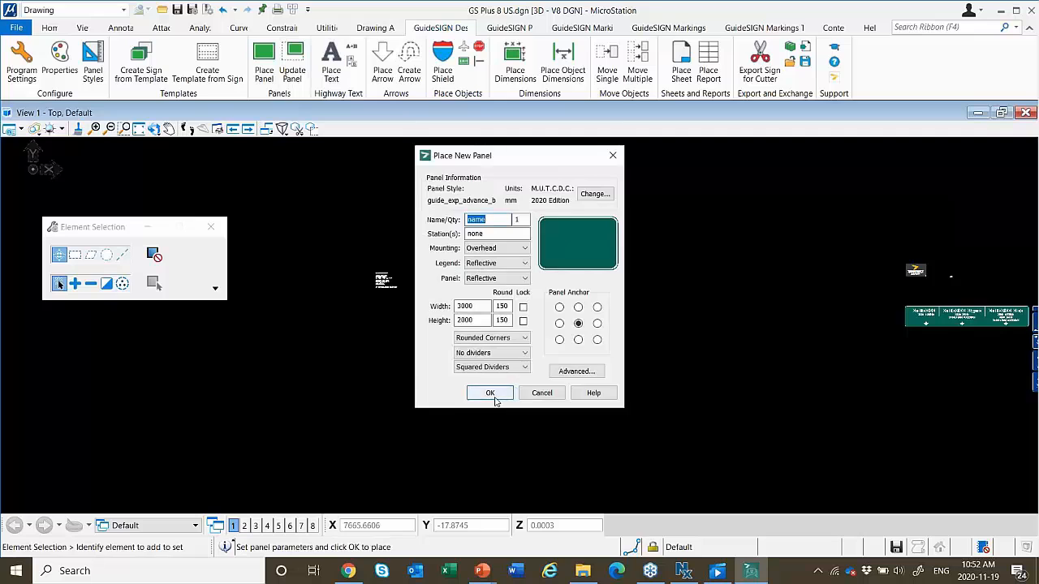
click(497, 393)
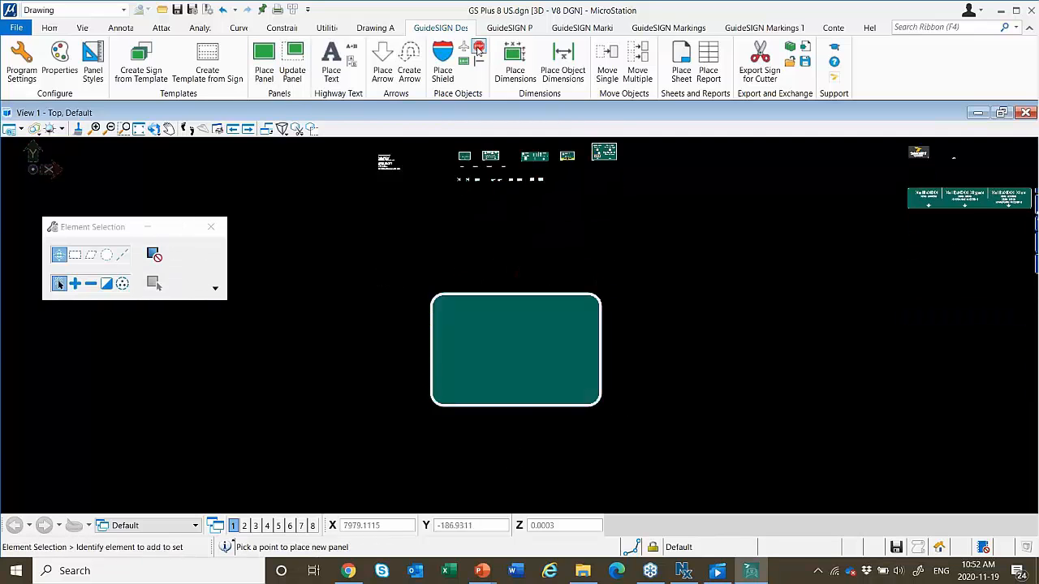
click(497, 333)
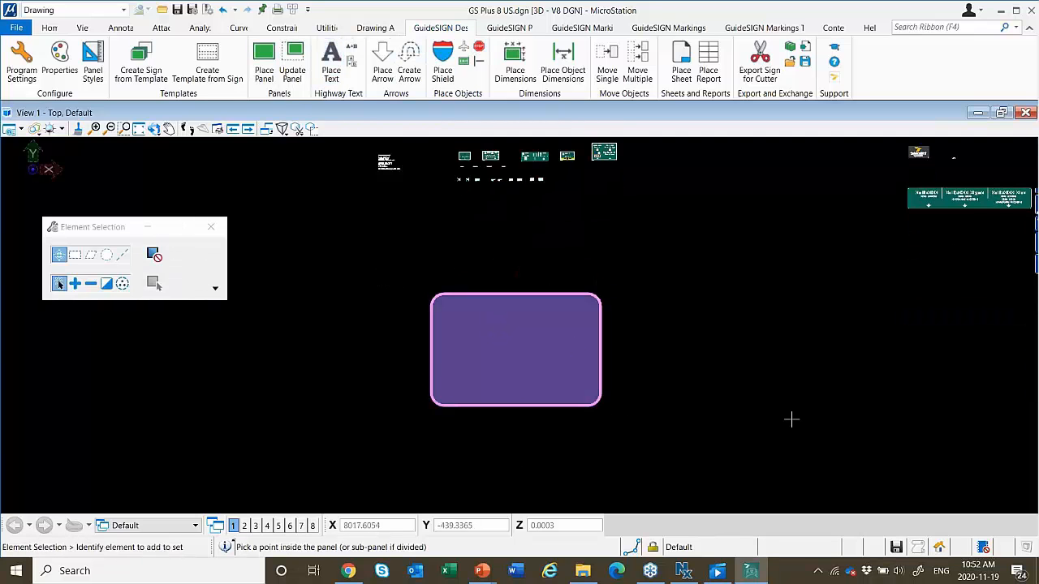
Enter "Montreal" as Name-style highway text for the new panel and open the accent settings for that word
click(496, 333)
text(Montreal)
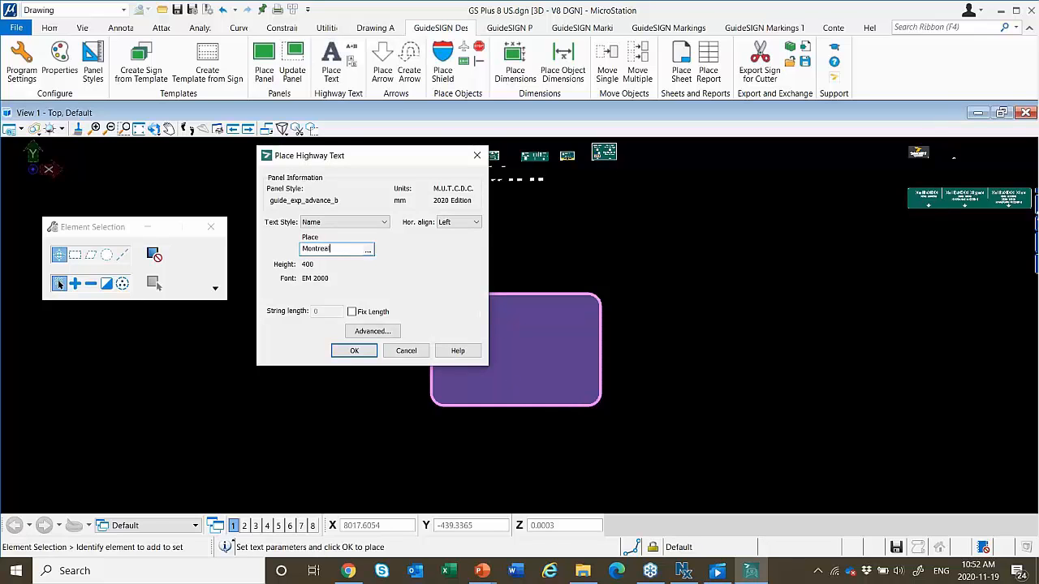
click(372, 331)
click(500, 171)
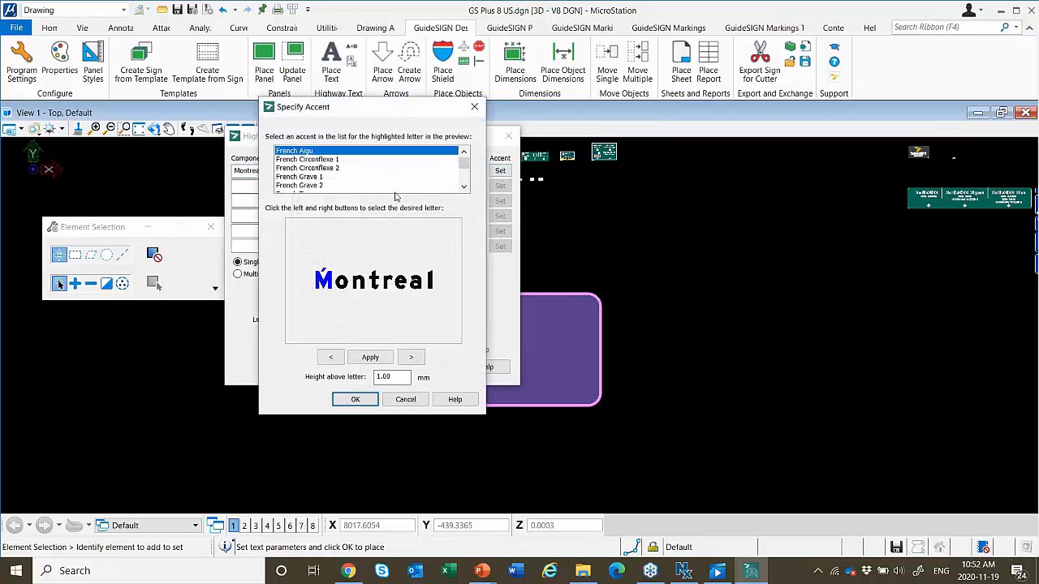
Preview the French Grave 1, French Trema, Spanish Acute, Spanish Tilde 1 and Spanish Diaeresis accents on the word's first letter
click(325, 177)
scroll(321, 184, down, 1)
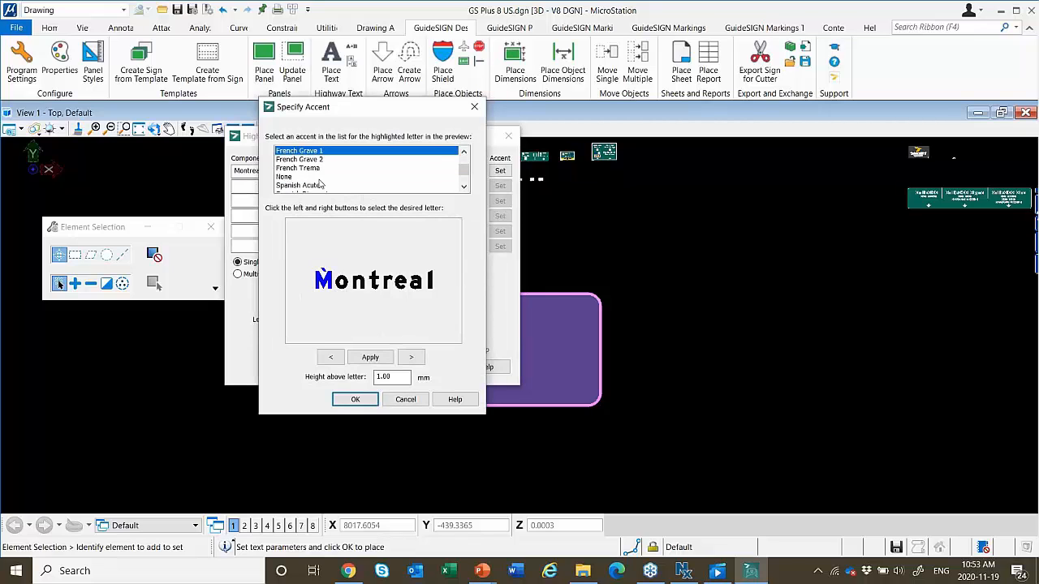
click(319, 168)
scroll(319, 170, down, 1)
click(317, 160)
click(328, 177)
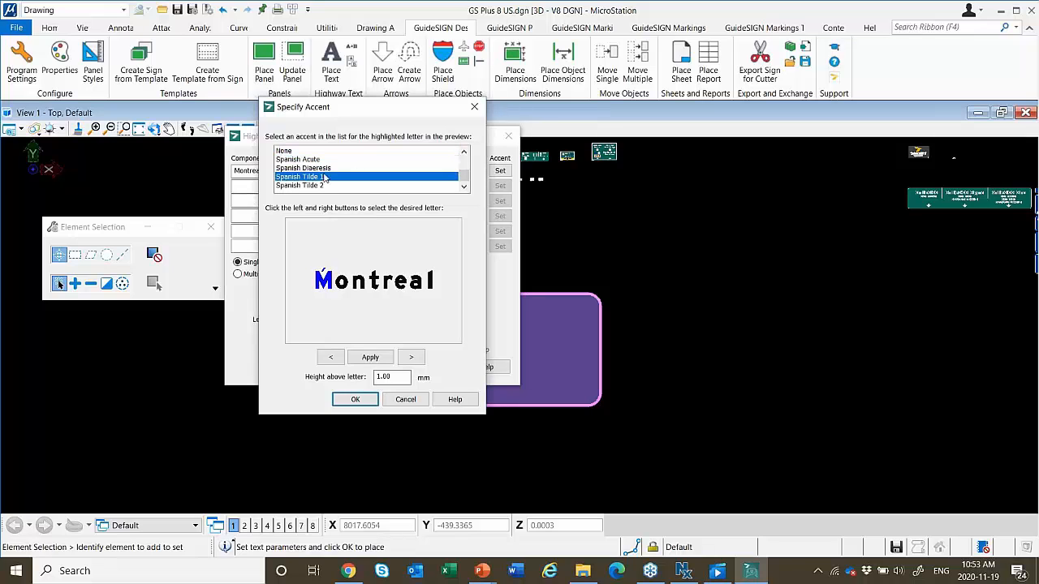
click(327, 168)
scroll(325, 174, up, 2)
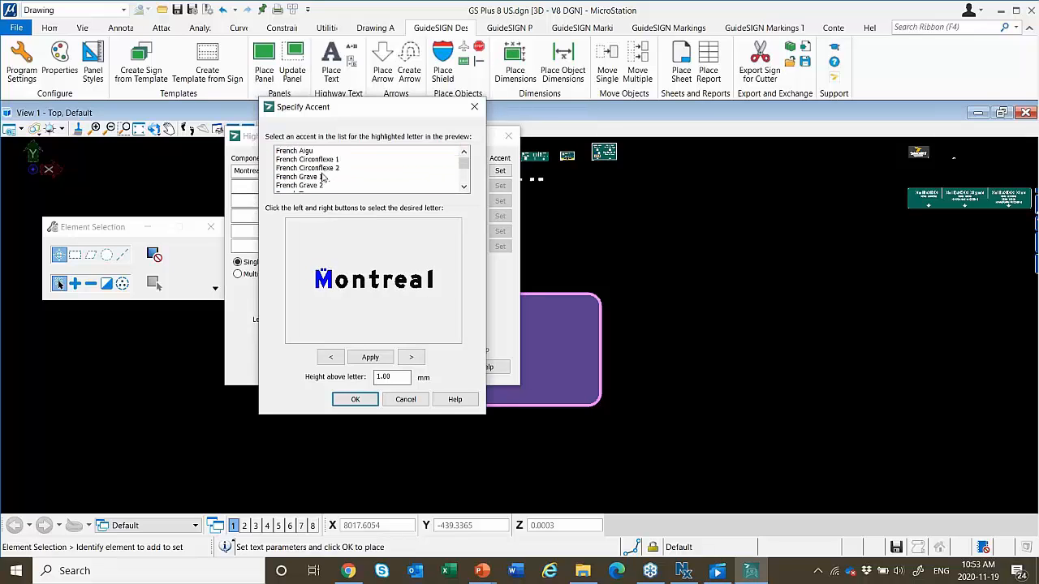
Apply the French Aigu accent to the letter e of Montreal, with a height of 5 mm above the letter
click(314, 151)
click(405, 358)
click(408, 359)
click(408, 358)
click(408, 359)
click(408, 360)
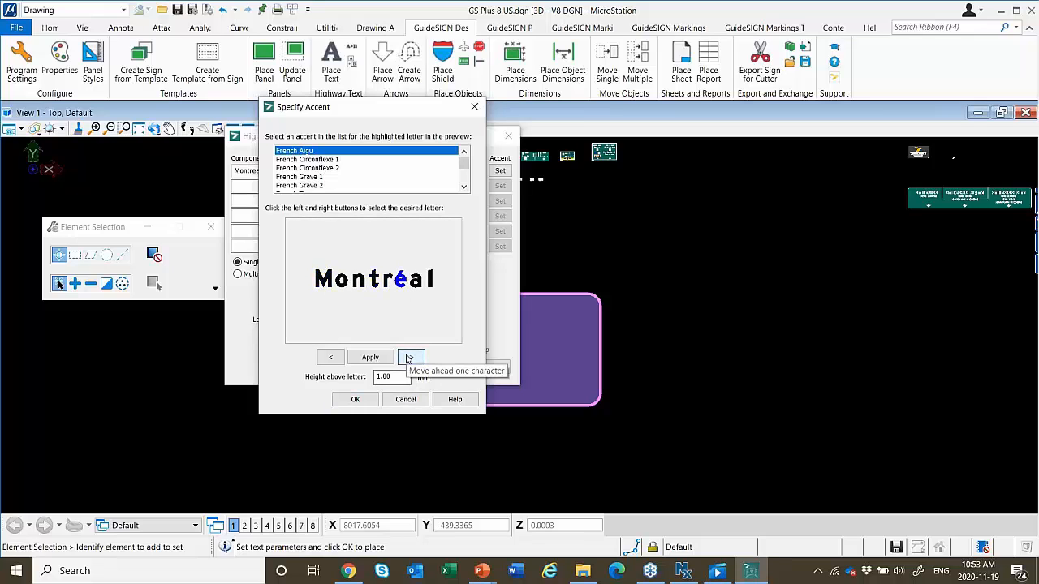
key(Tab)
text(5)
click(369, 358)
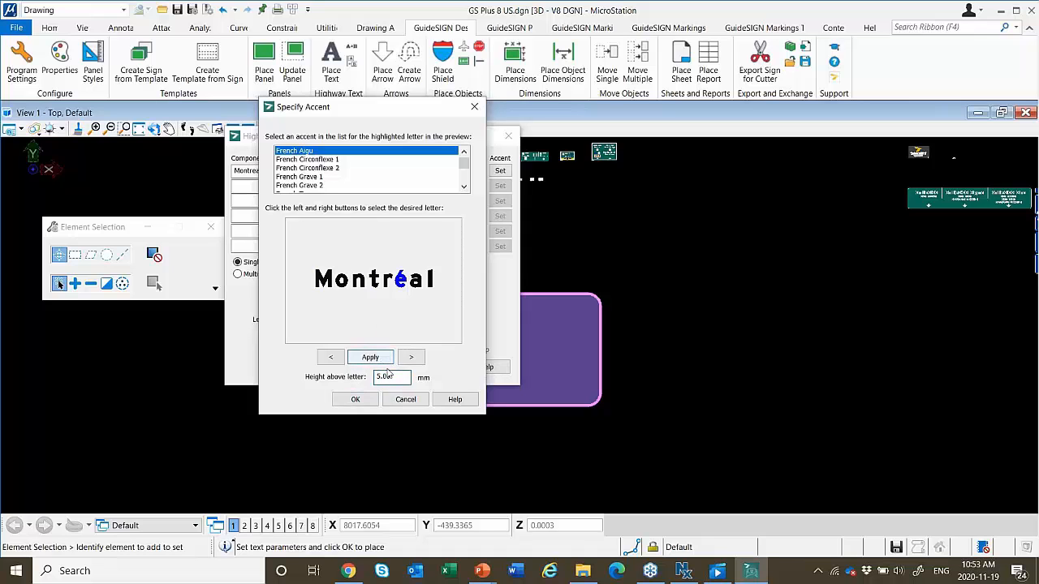
Confirm the accent and text settings and place the accented word Montréal in the middle of the new panel
click(353, 398)
click(385, 368)
click(515, 349)
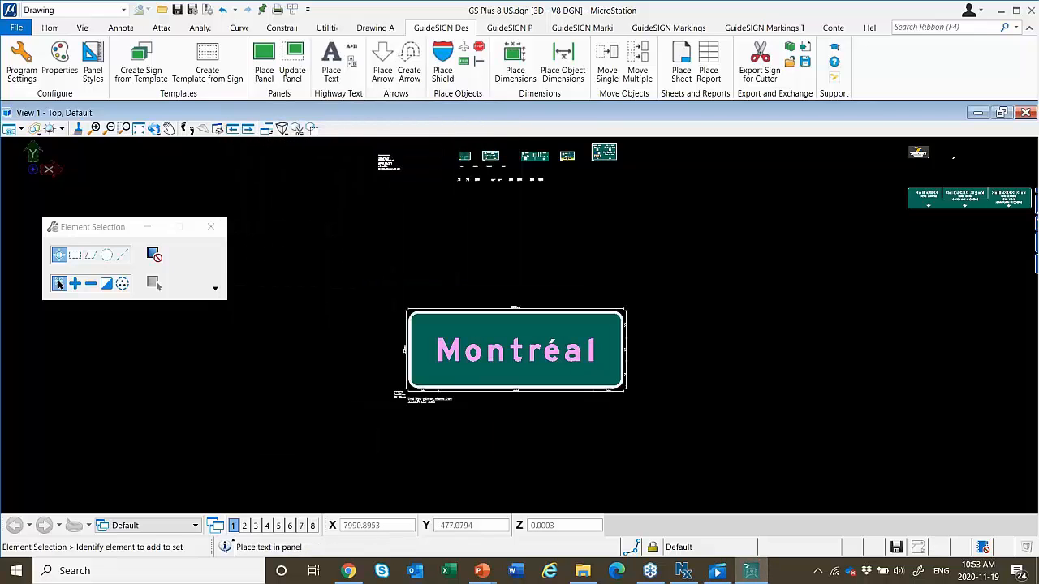
scroll(649, 375, up, 3)
scroll(650, 375, down, 3)
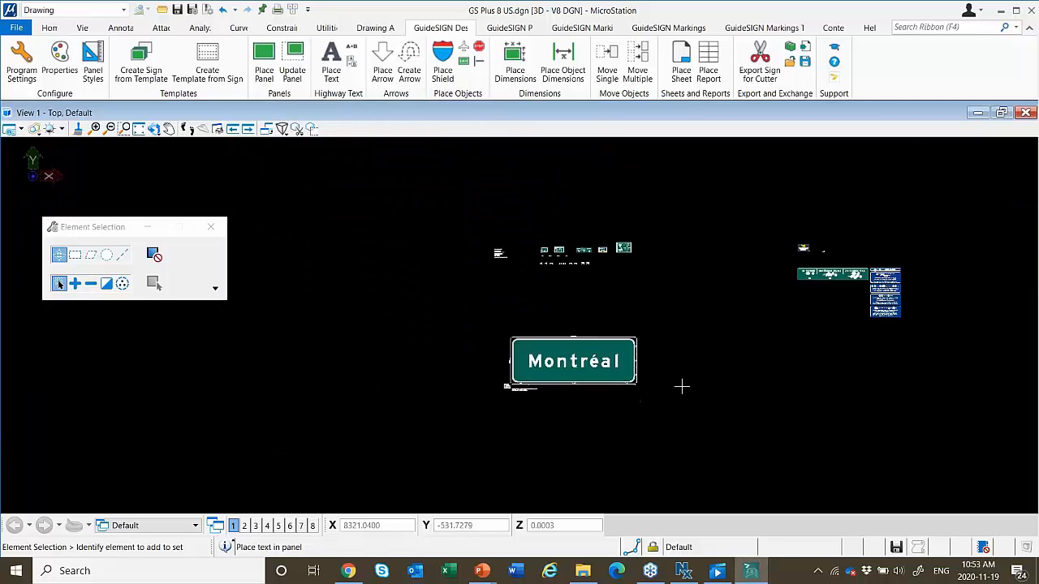
scroll(682, 385, down, 1)
middle_drag(607, 412, 314, 363)
scroll(313, 363, up, 2)
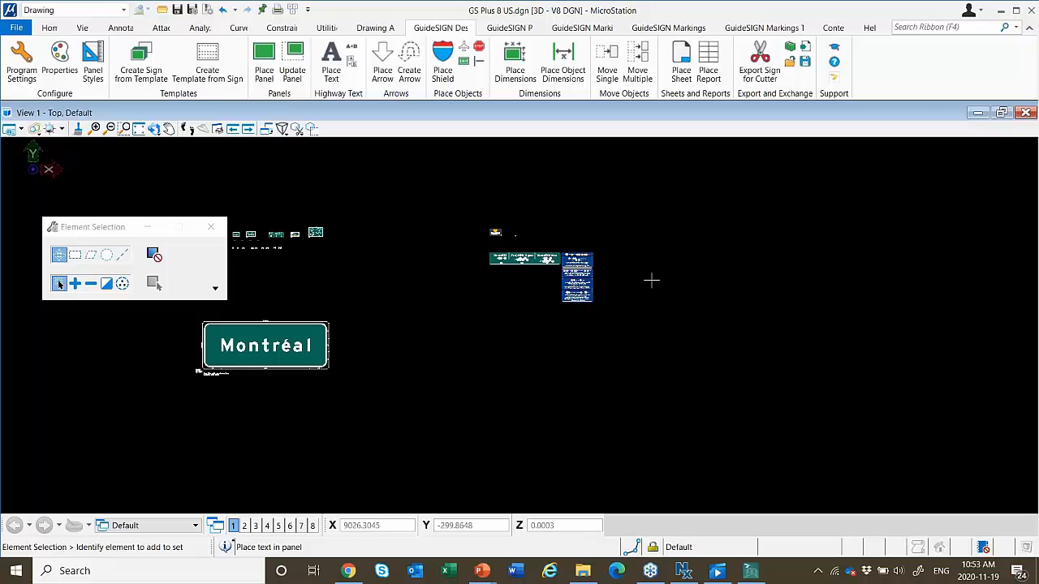
scroll(547, 354, down, 5)
scroll(558, 335, up, 5)
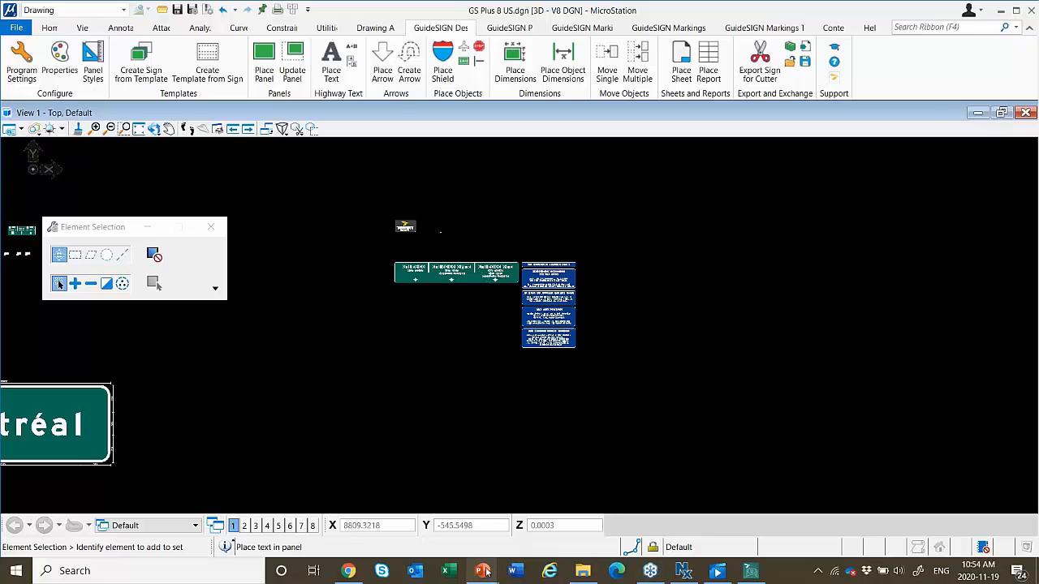
Switch to the PowerPoint slide show and advance past the Q&A and Contact Us slides to the CAD Compatibility slide
mouse_move(483, 570)
click(489, 539)
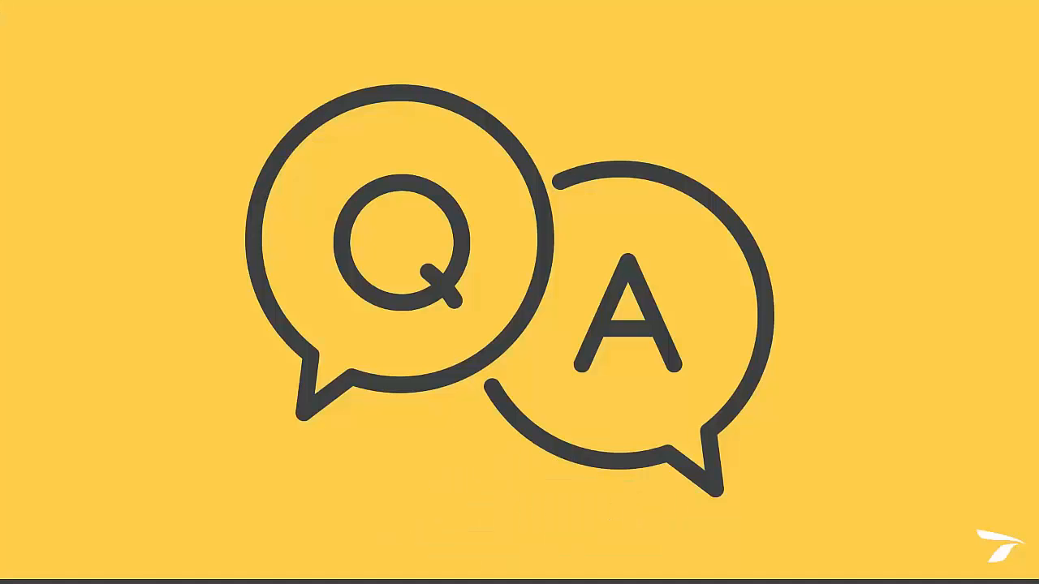
click(479, 172)
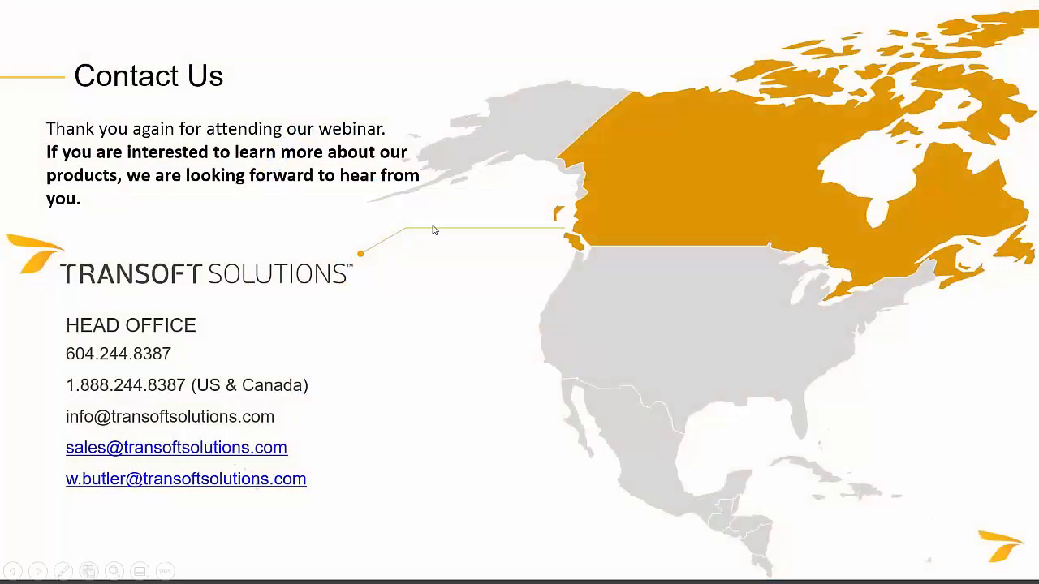
click(627, 361)
click(581, 326)
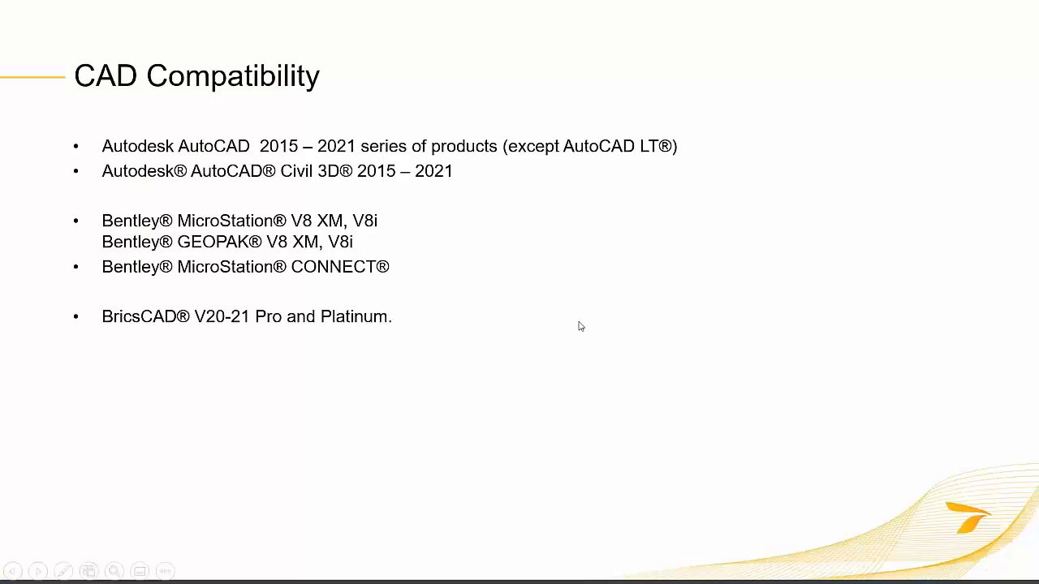